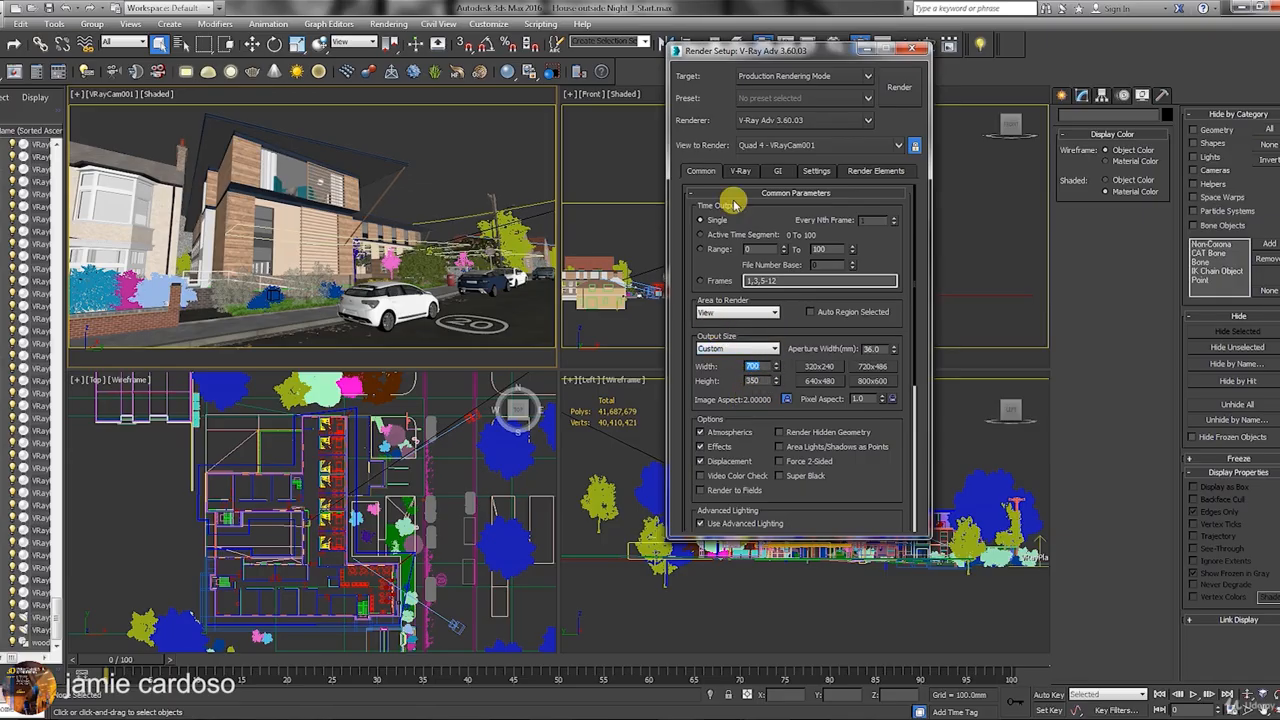
# Scroll Common Parameters down to Render Output, with 700 × 350 output for the VRayCam001 view.
pyautogui.moveTo(842, 485); pyautogui.dragTo(843, 295)
# Review the V-Ray tab's frame buffer and color mapping rollouts.
pyautogui.click(740, 171)
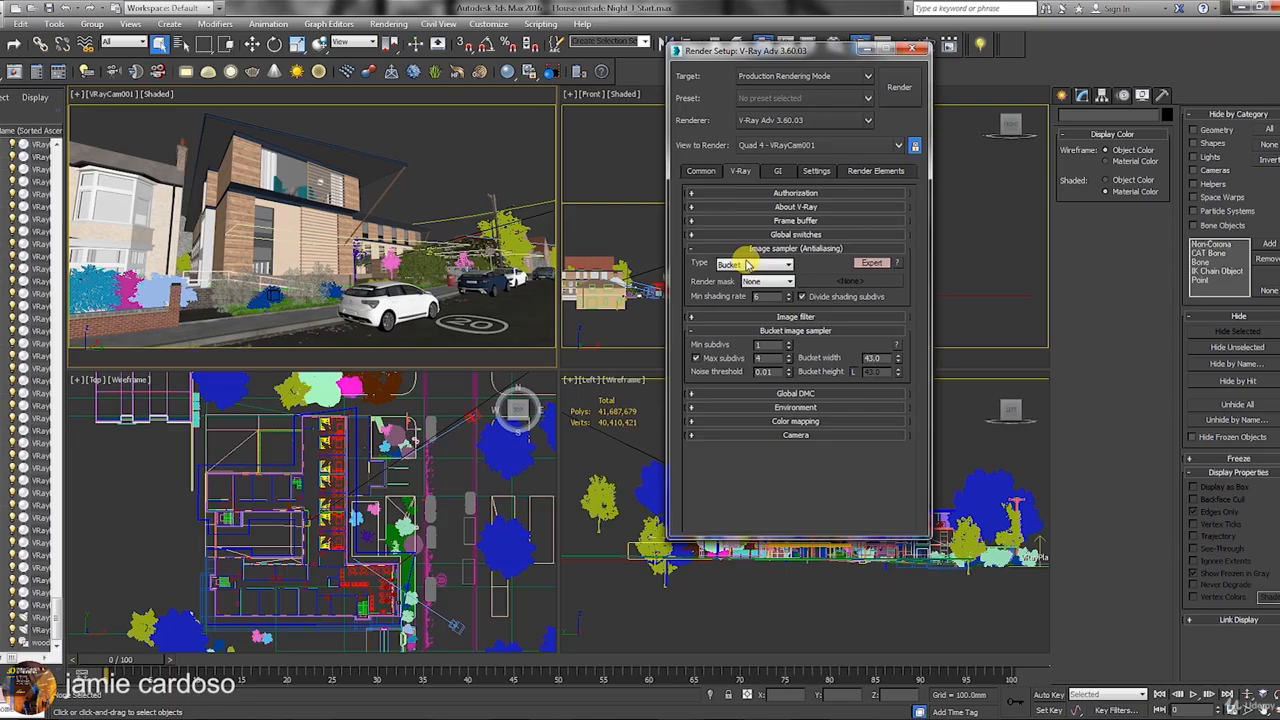
pyautogui.click(776, 218)
pyautogui.moveTo(796, 290); pyautogui.dragTo(803, 124)
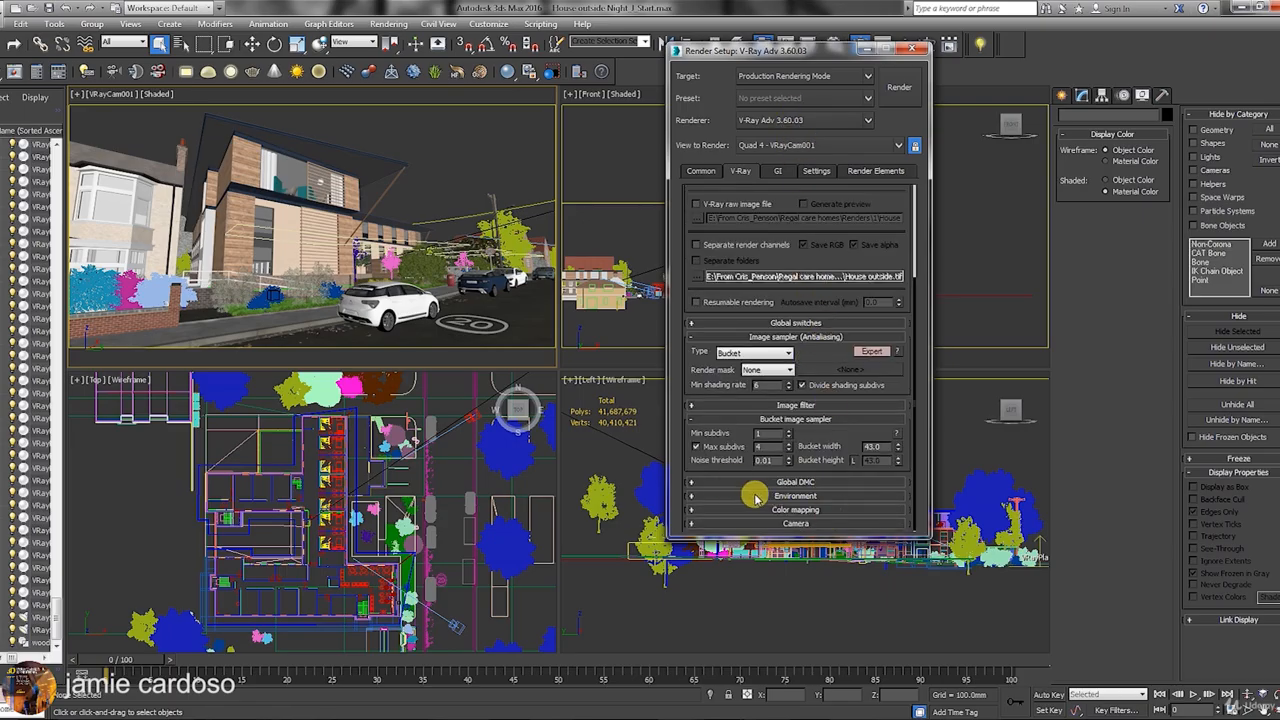
pyautogui.click(806, 511)
pyautogui.moveTo(734, 457); pyautogui.dragTo(766, 486)
# Check the GI tab's irradiance map and light cache settings.
pyautogui.click(776, 171)
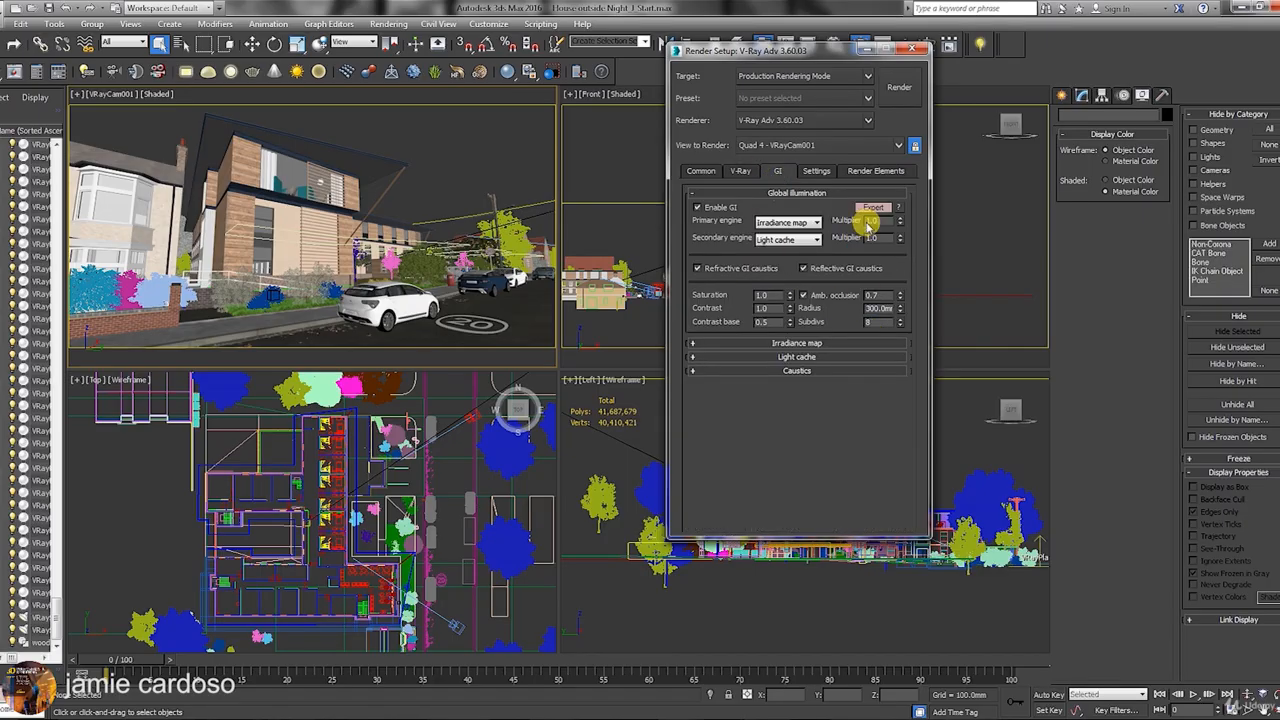
pyautogui.click(838, 345)
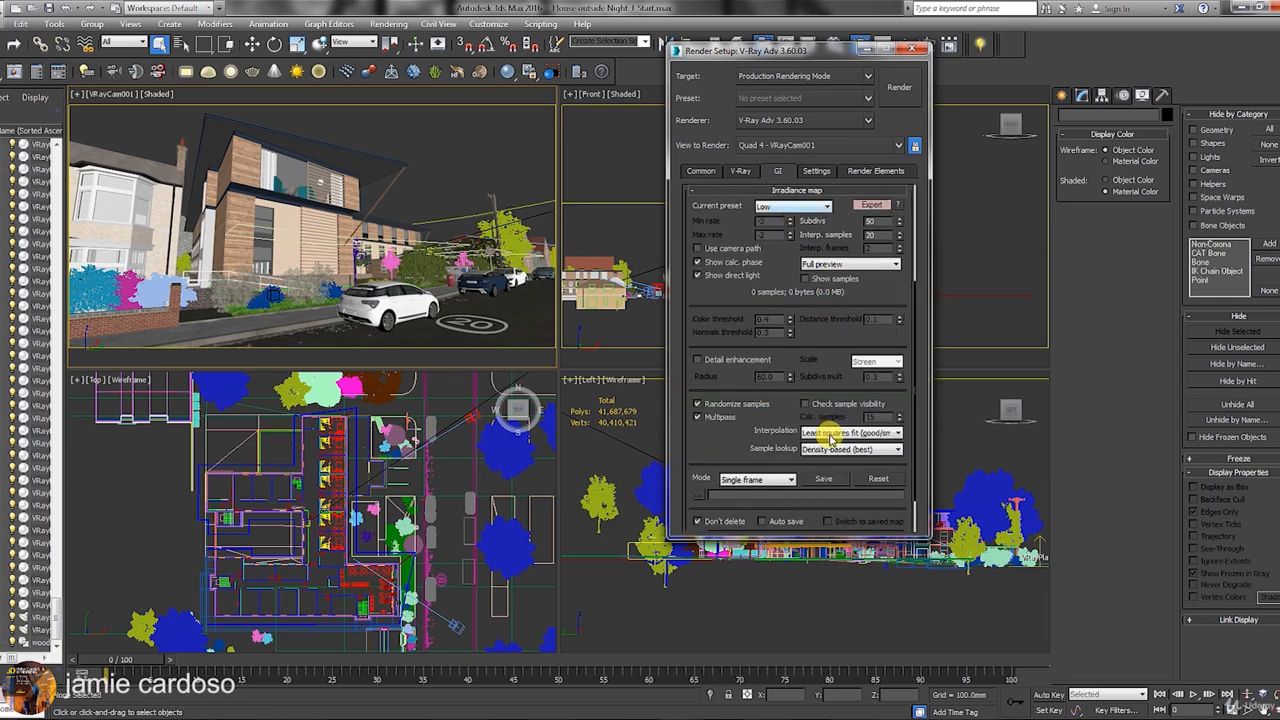
pyautogui.moveTo(814, 335); pyautogui.dragTo(836, 178)
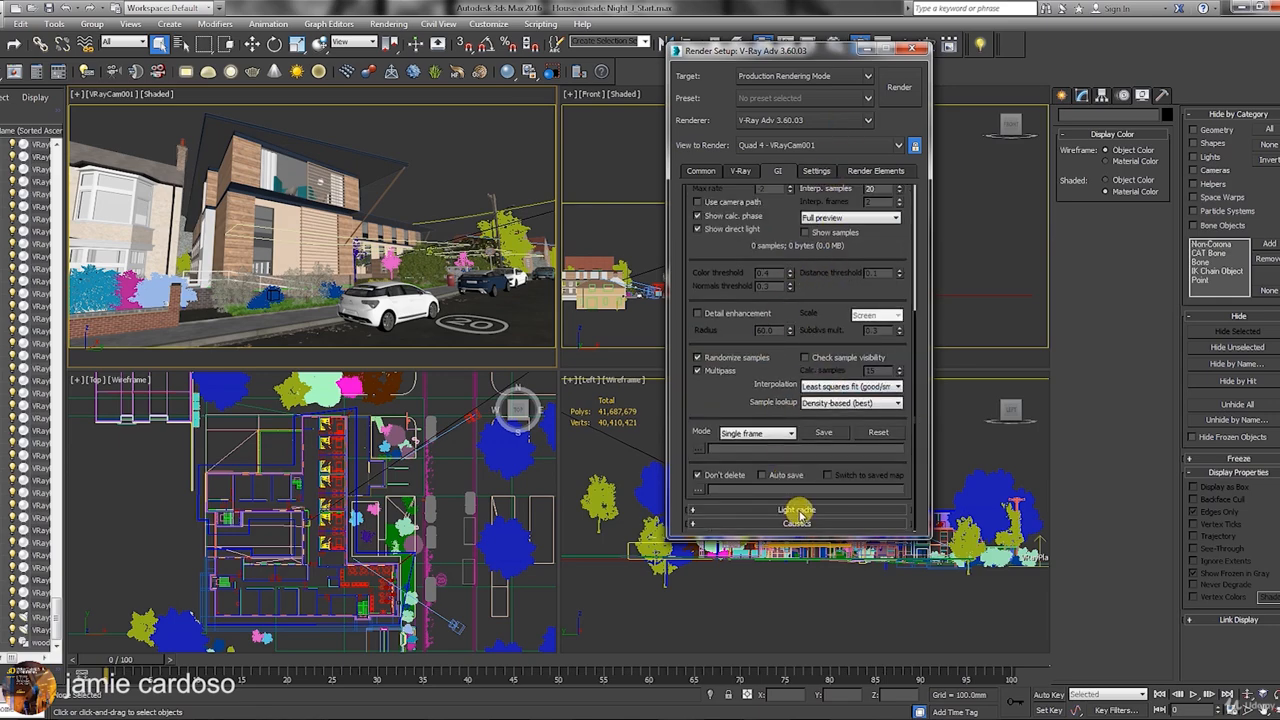
pyautogui.click(798, 509)
# View the Settings and Render Elements tabs, move the dialog lower left, and activate the Front view.
pyautogui.click(815, 169)
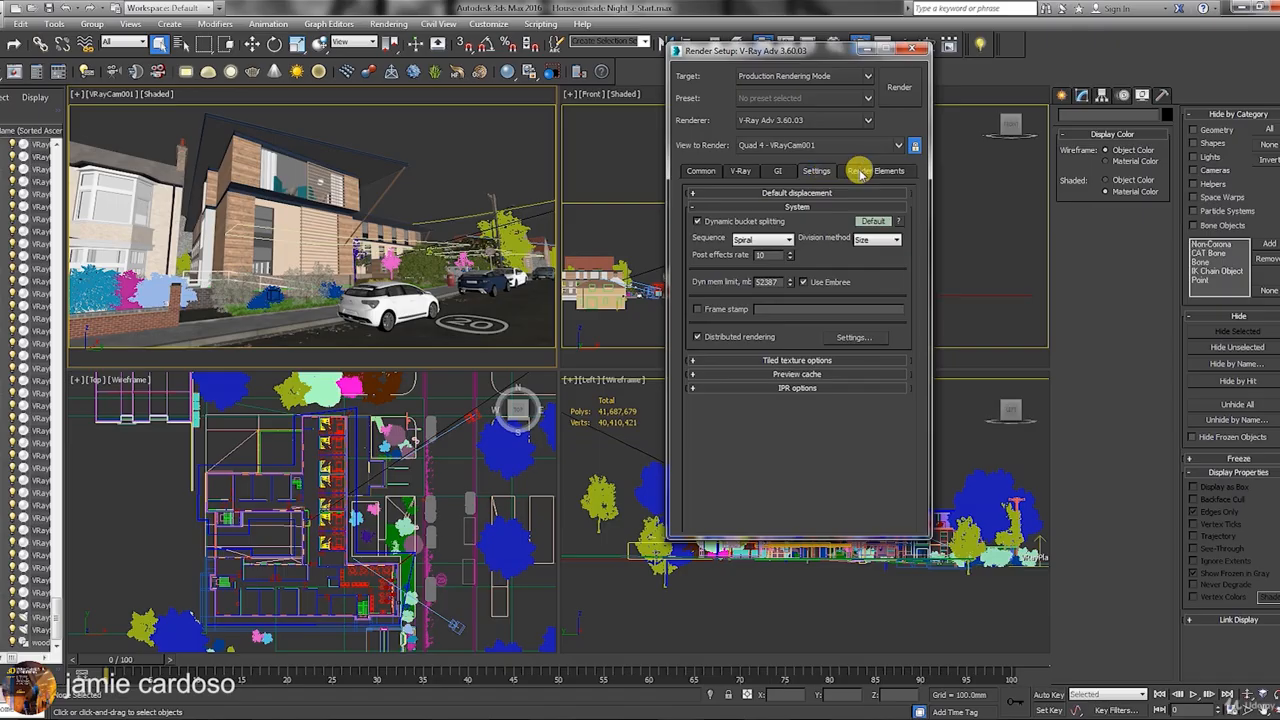
pyautogui.click(858, 168)
pyautogui.moveTo(780, 52); pyautogui.dragTo(795, 103)
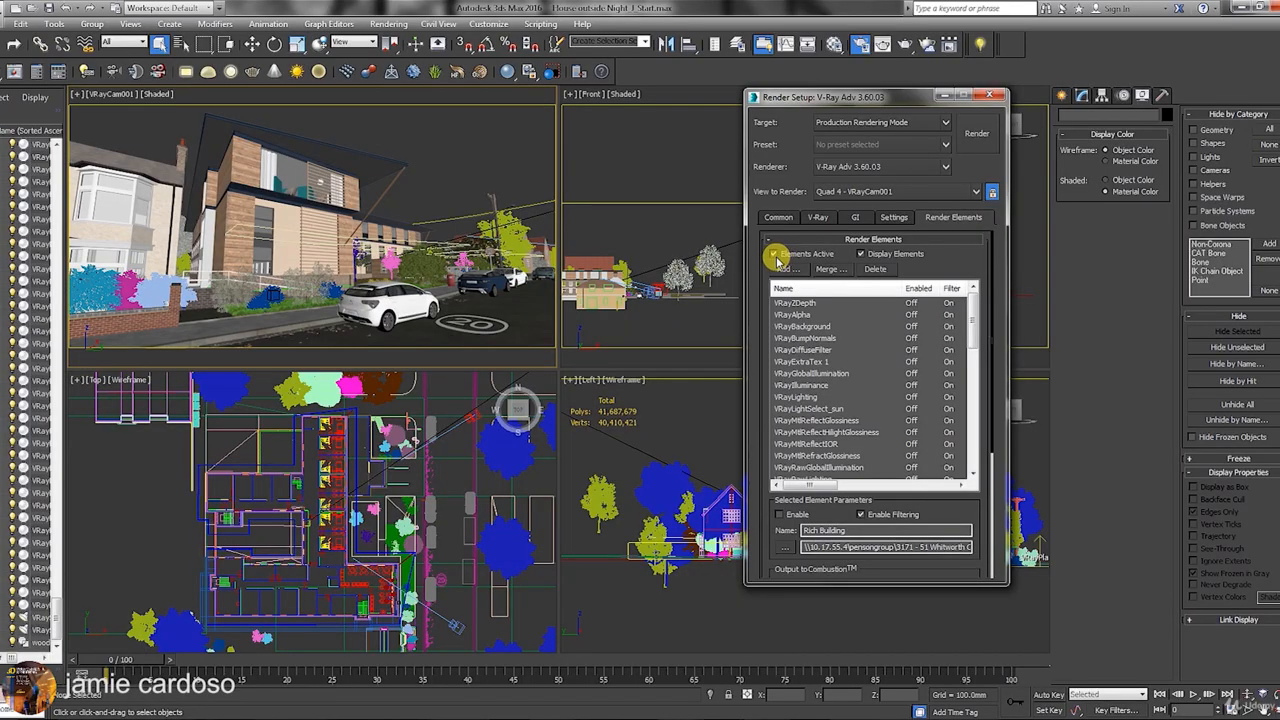
pyautogui.moveTo(825, 95); pyautogui.dragTo(680, 390)
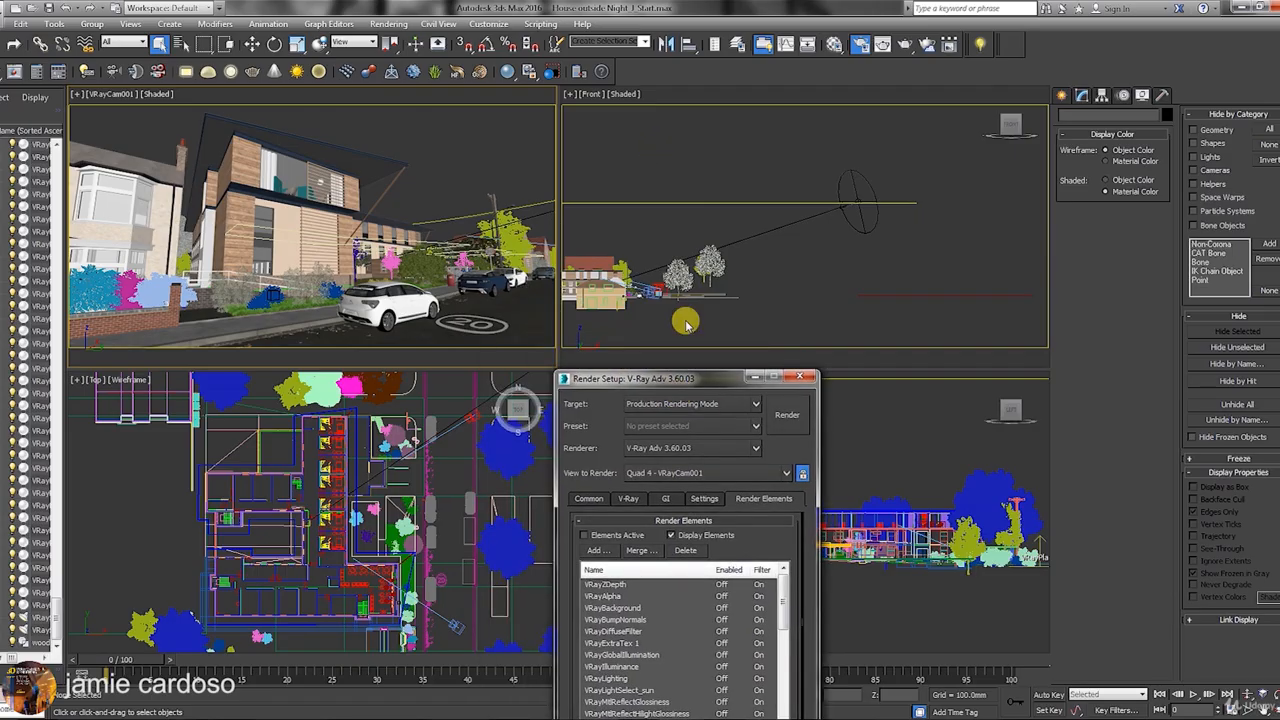
pyautogui.click(694, 182)
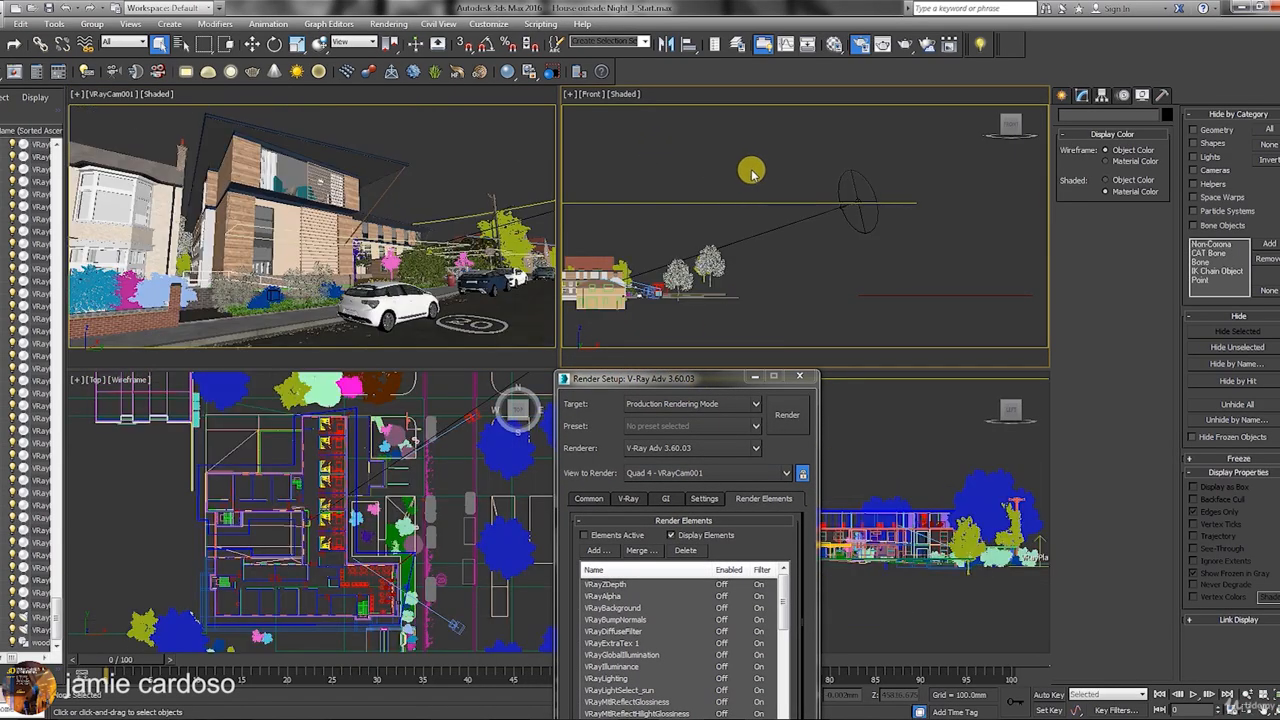
pyautogui.click(1062, 95)
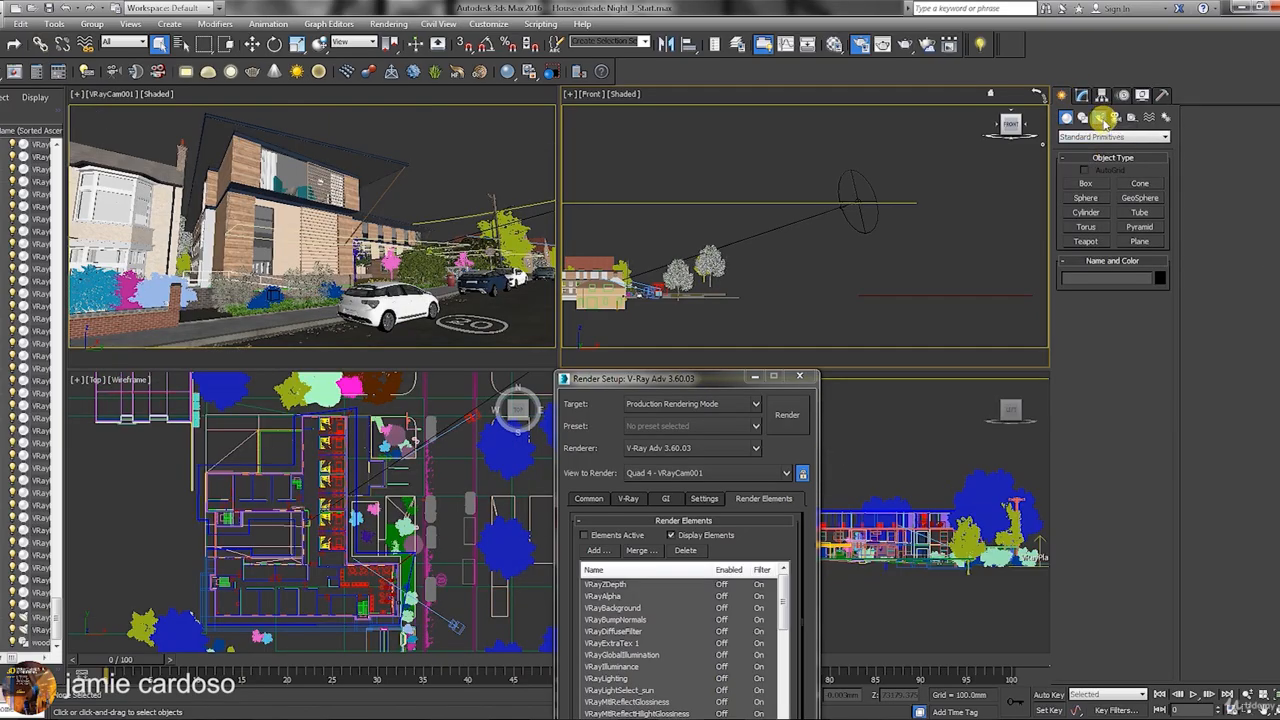
# Draw a new VRayLight in the Top viewport.
pyautogui.click(1102, 118)
pyautogui.click(1100, 137)
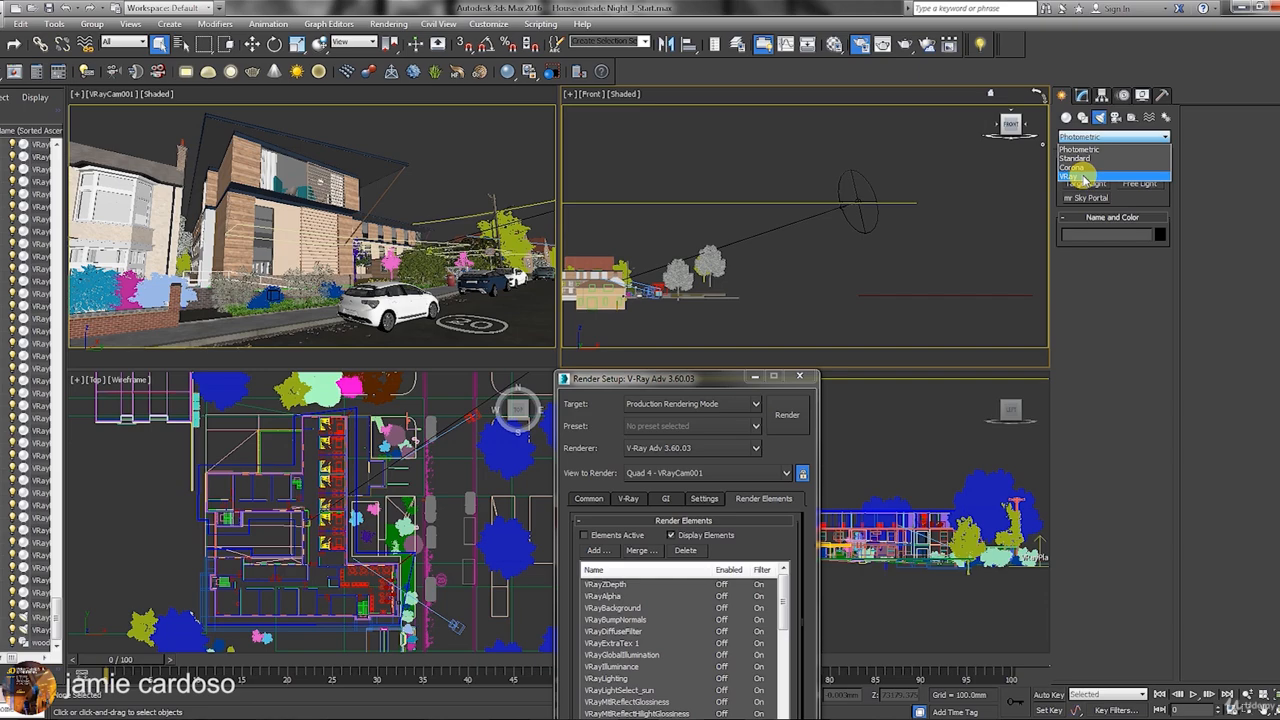
pyautogui.click(1083, 177)
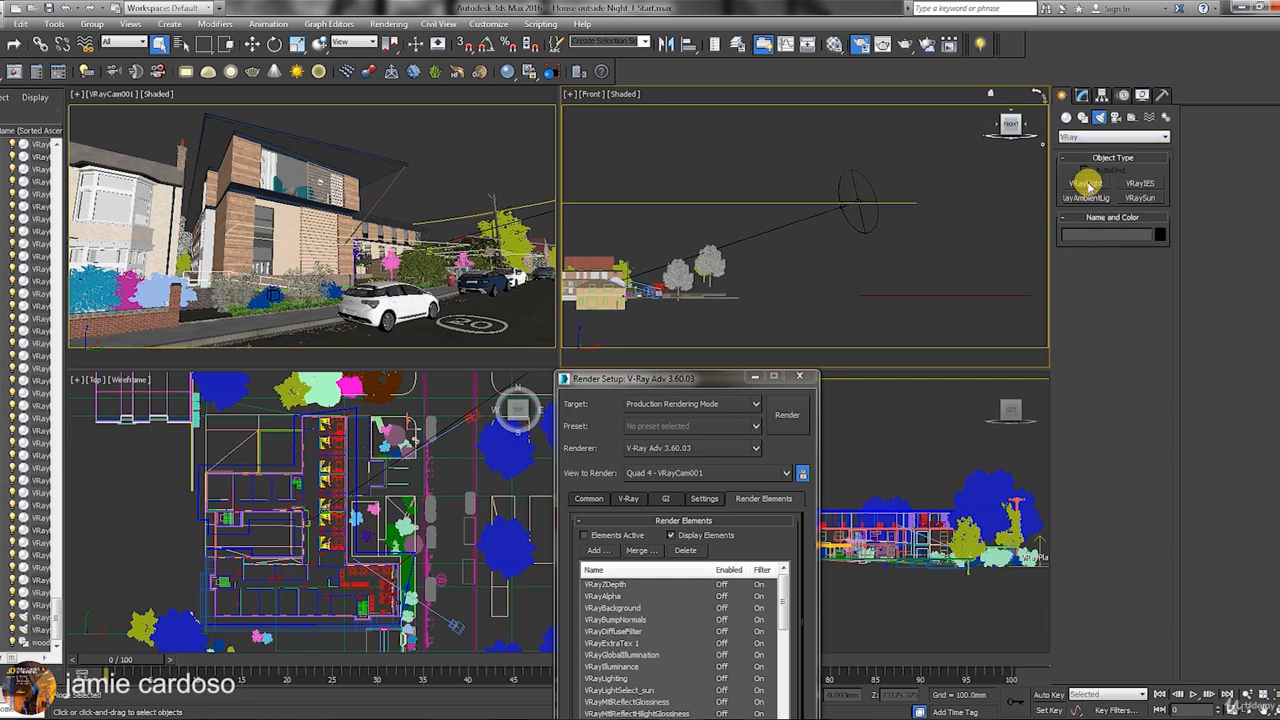
pyautogui.click(1086, 183)
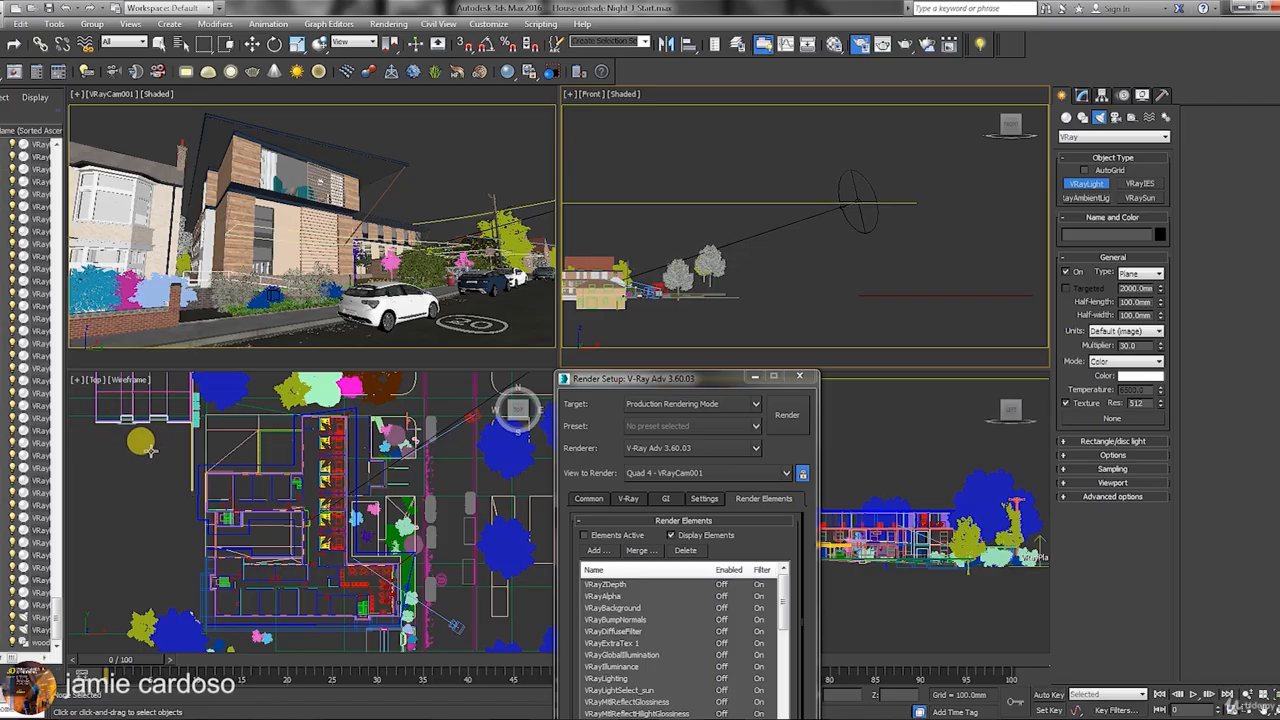
pyautogui.moveTo(135, 445)
pyautogui.mouseDown()
pyautogui.moveTo(219, 516)
pyautogui.moveTo(244, 563)
pyautogui.moveTo(202, 494)
pyautogui.mouseUp()
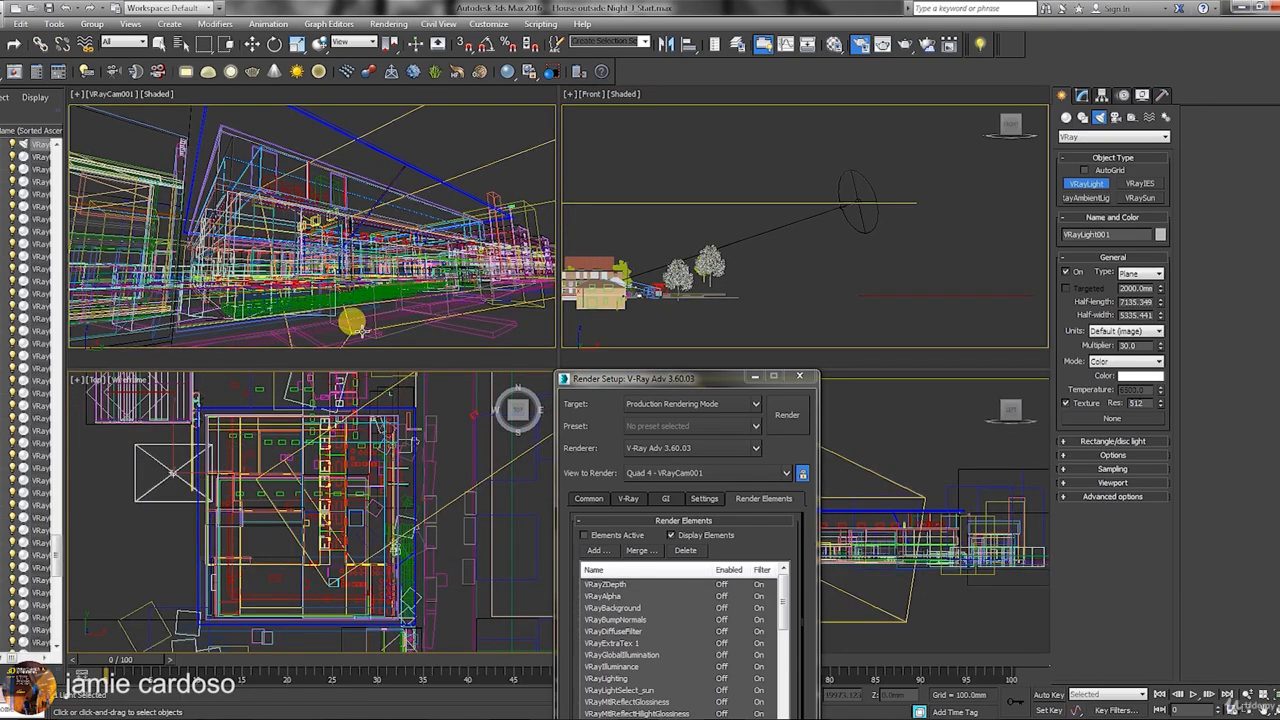
# Change the light's type to Dome in the Modify panel.
pyautogui.click(1077, 97)
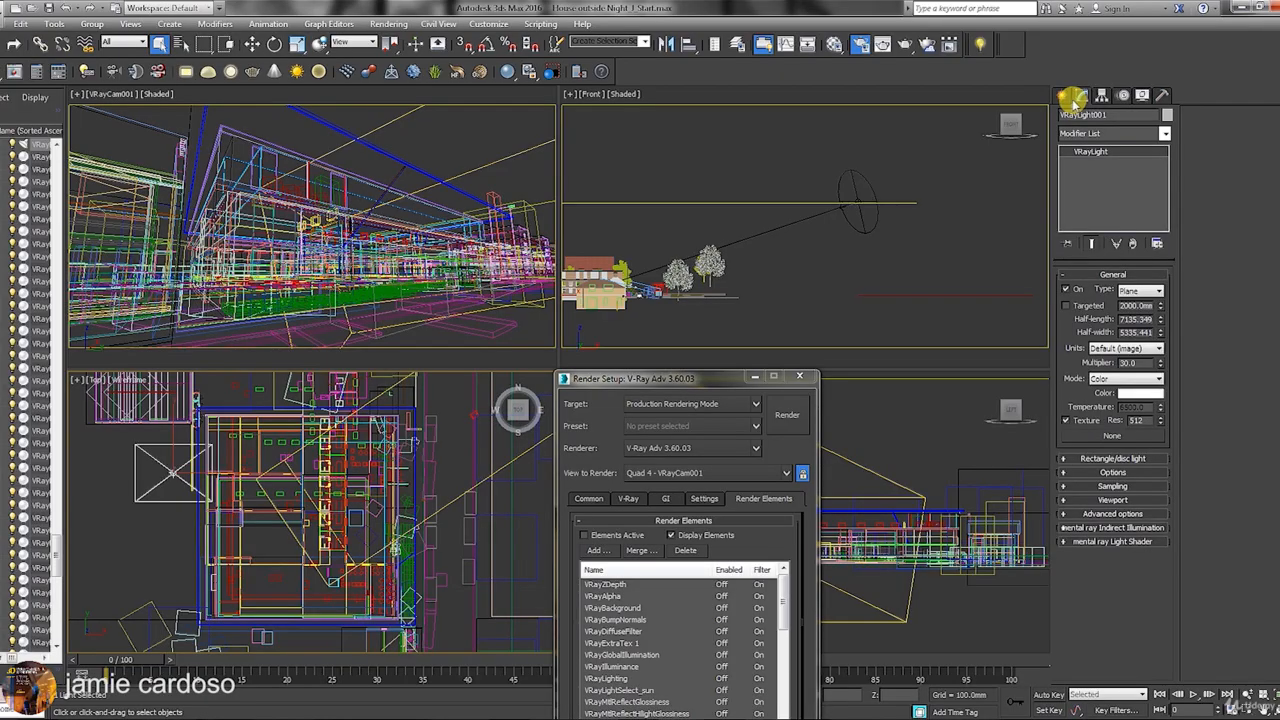
pyautogui.click(1135, 289)
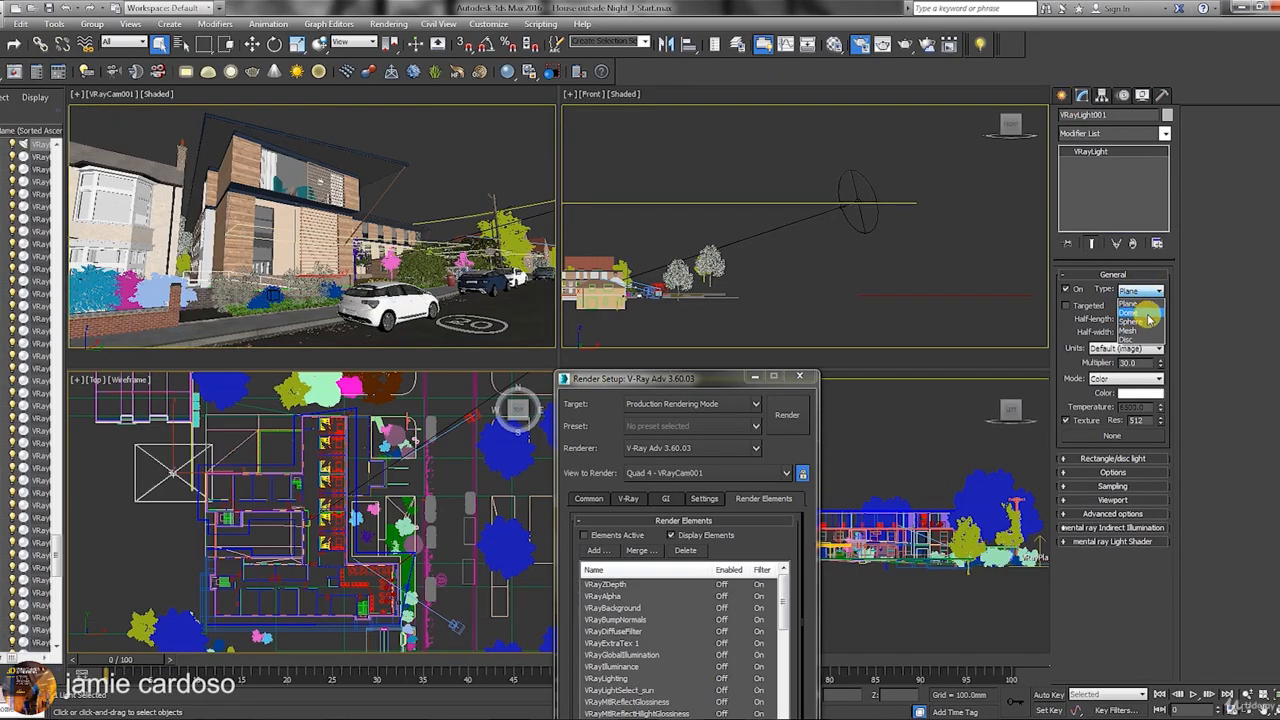
pyautogui.click(1148, 314)
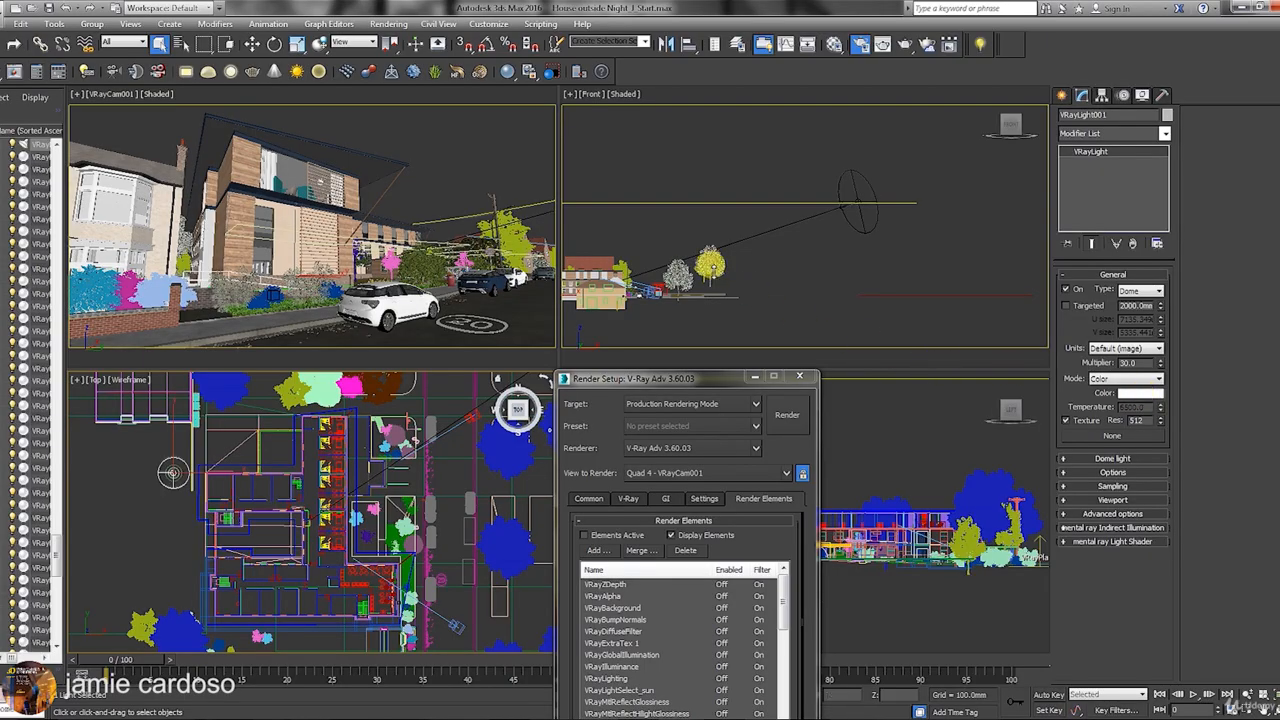
# Open test 2.jpg from Photo References with View Image File.
pyautogui.click(388, 24)
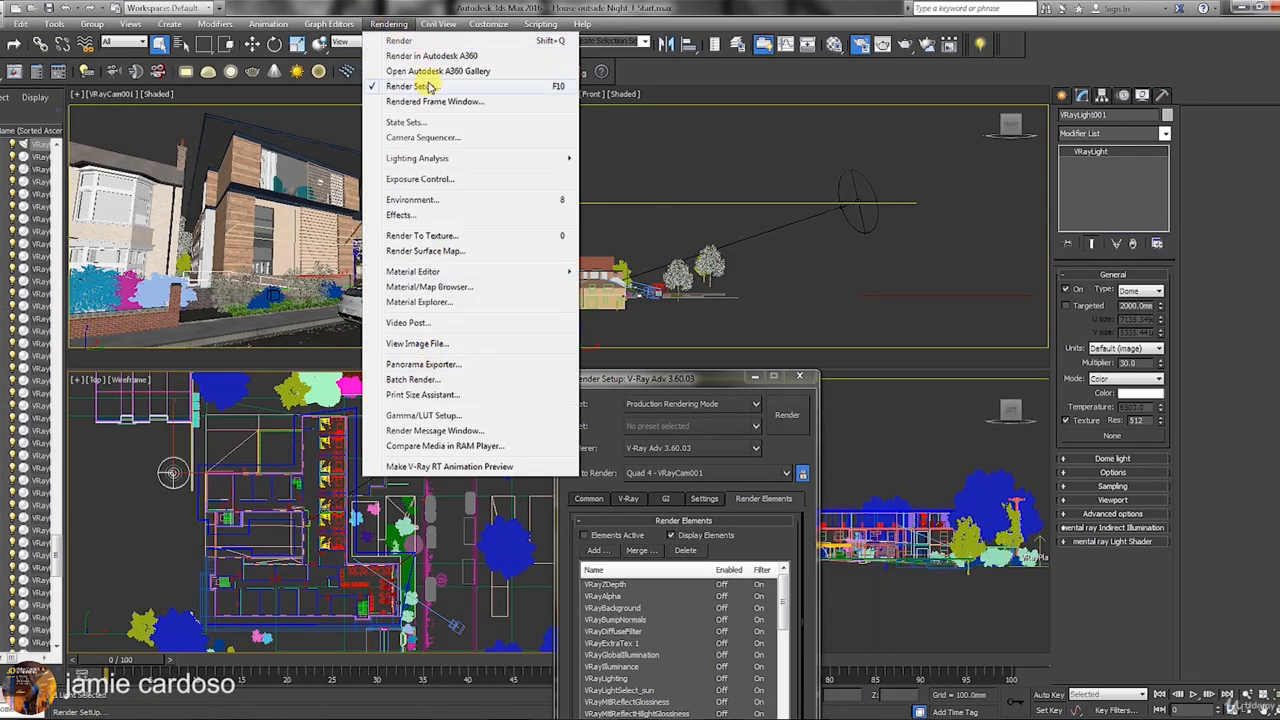
pyautogui.click(443, 349)
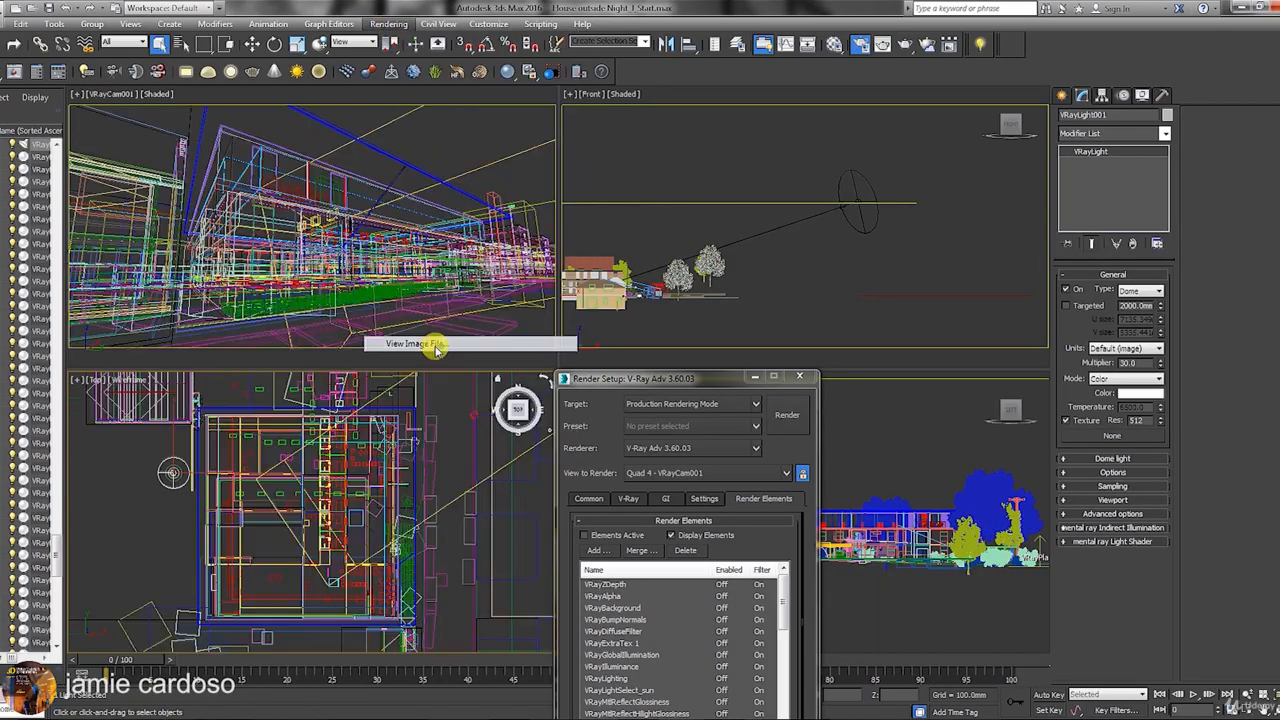
pyautogui.moveTo(941, 160); pyautogui.dragTo(922, 387)
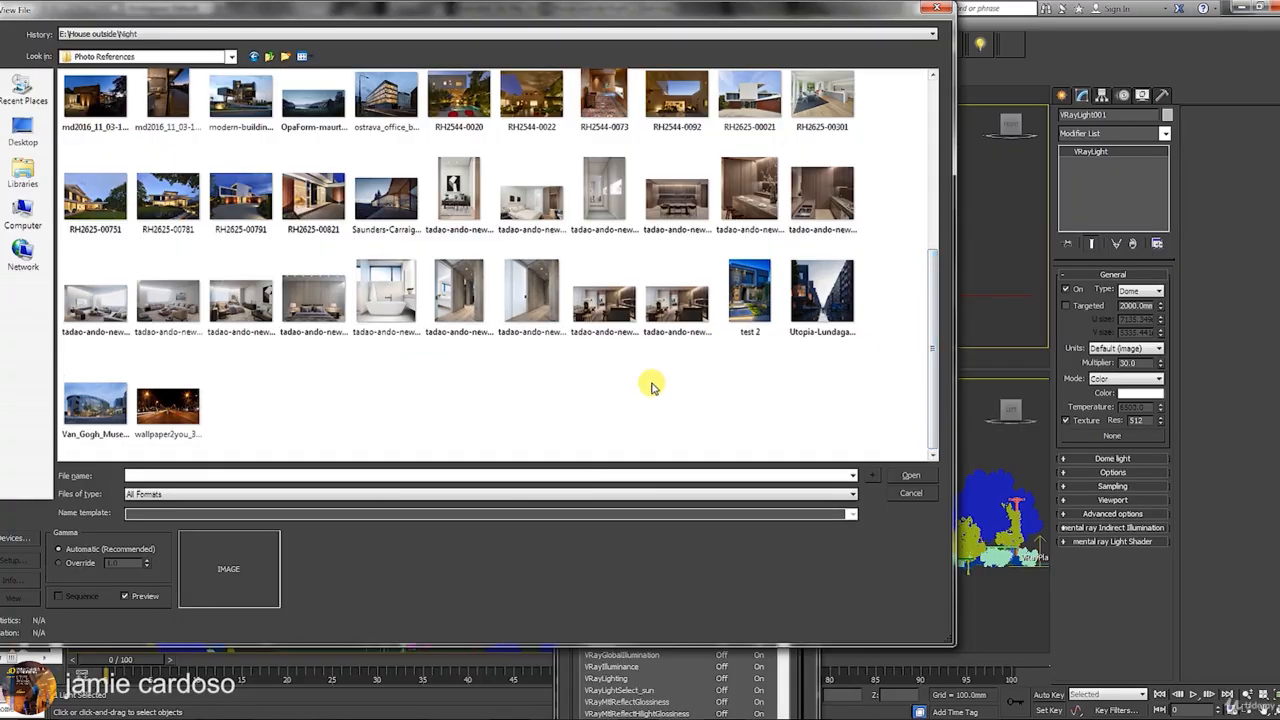
pyautogui.moveTo(929, 314); pyautogui.dragTo(934, 106)
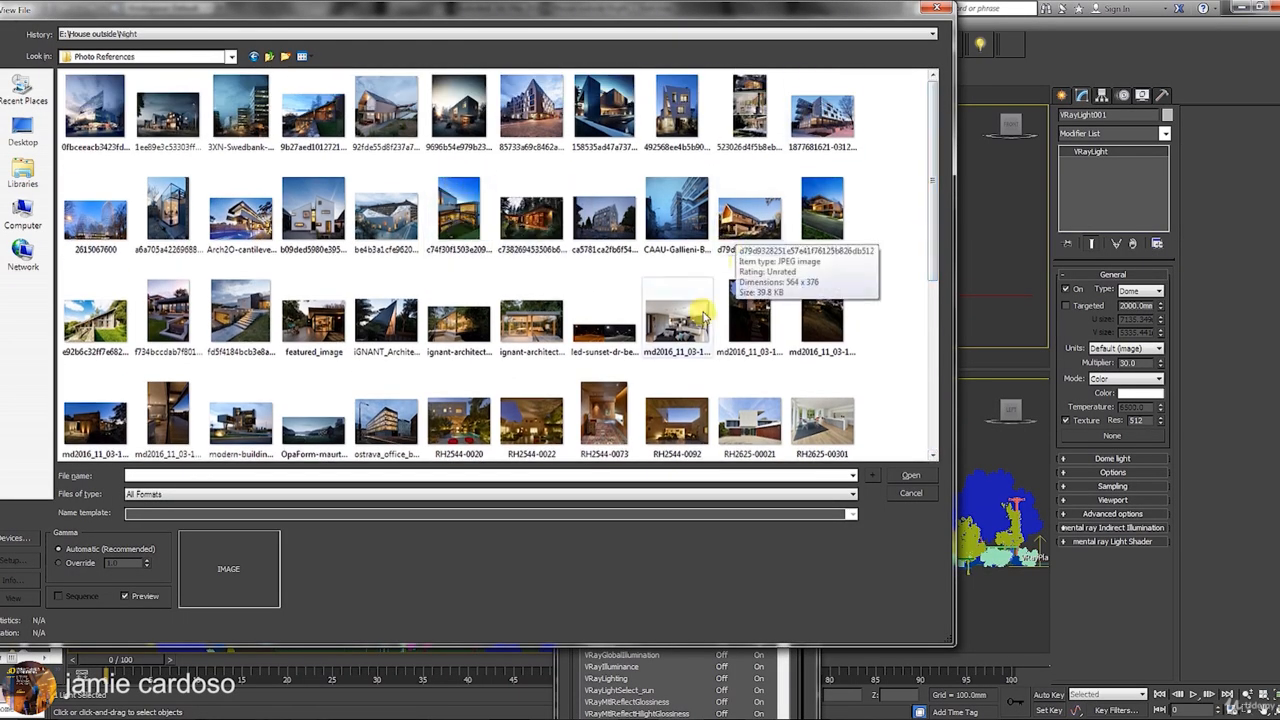
pyautogui.moveTo(935, 181); pyautogui.dragTo(911, 352)
pyautogui.click(749, 290)
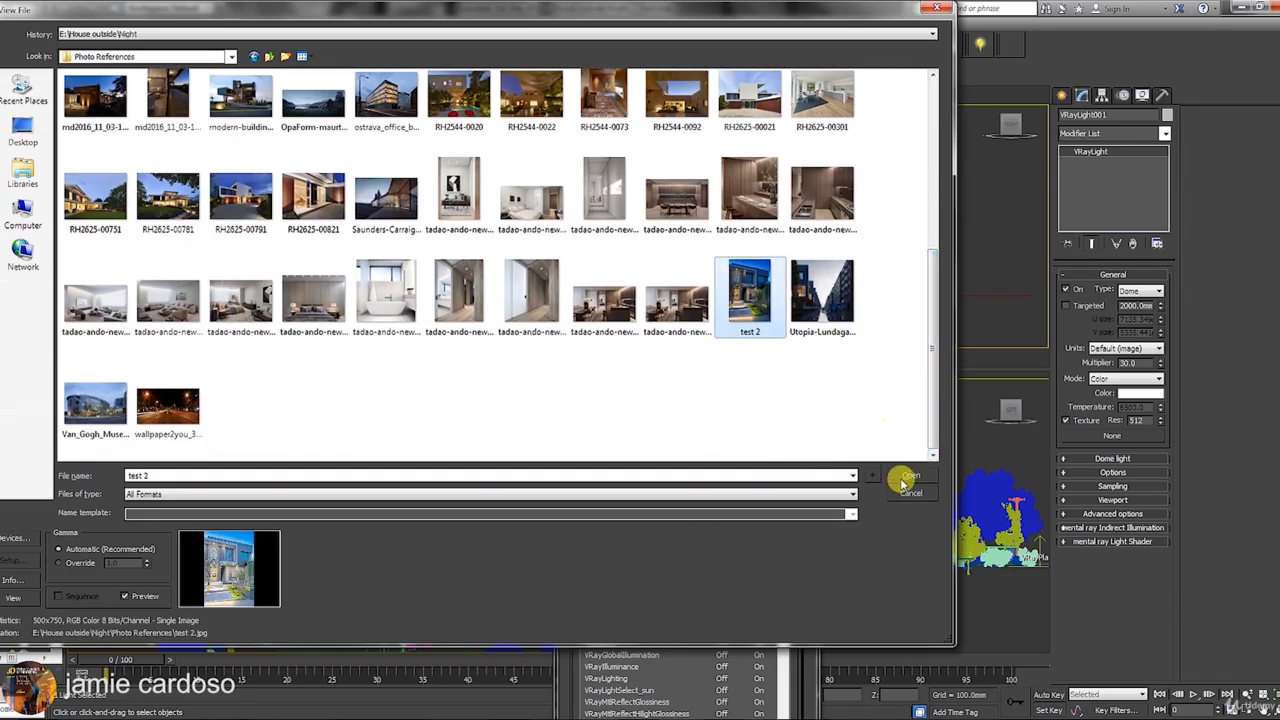
pyautogui.click(905, 476)
# Move the image viewer to the left side of the screen.
pyautogui.moveTo(652, 107); pyautogui.dragTo(872, 104)
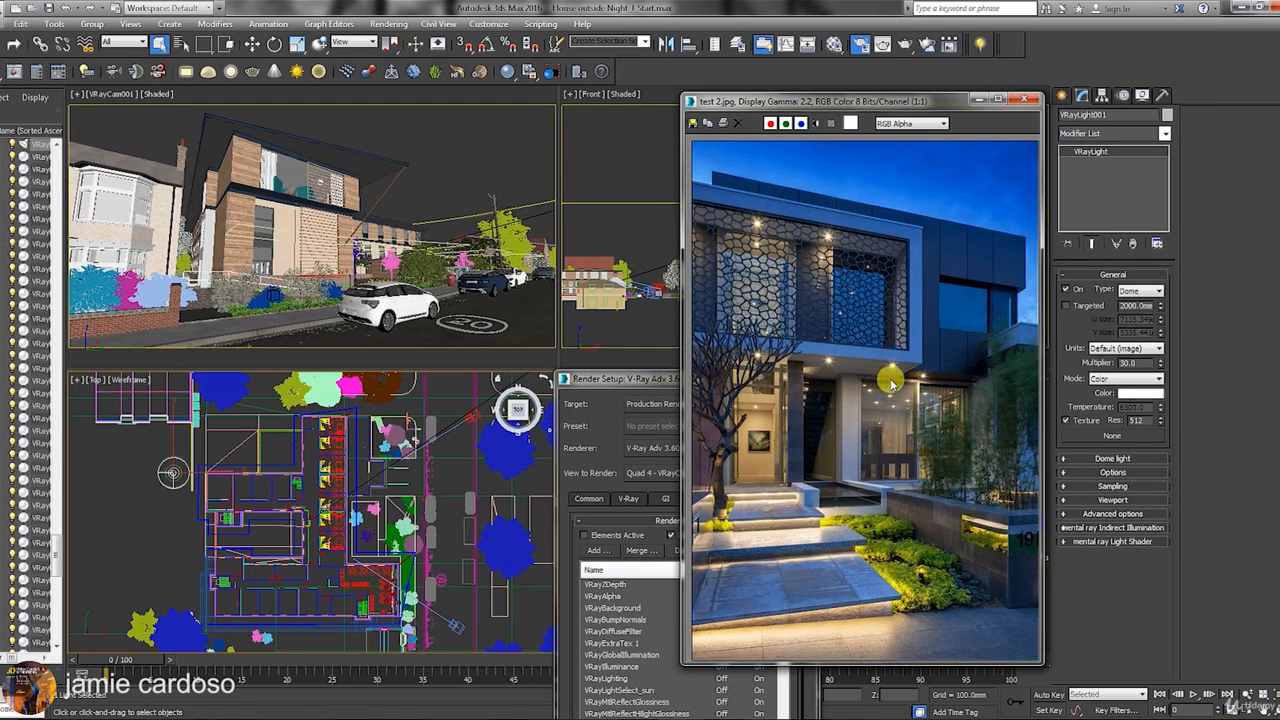
pyautogui.scroll(2, 805, 250)
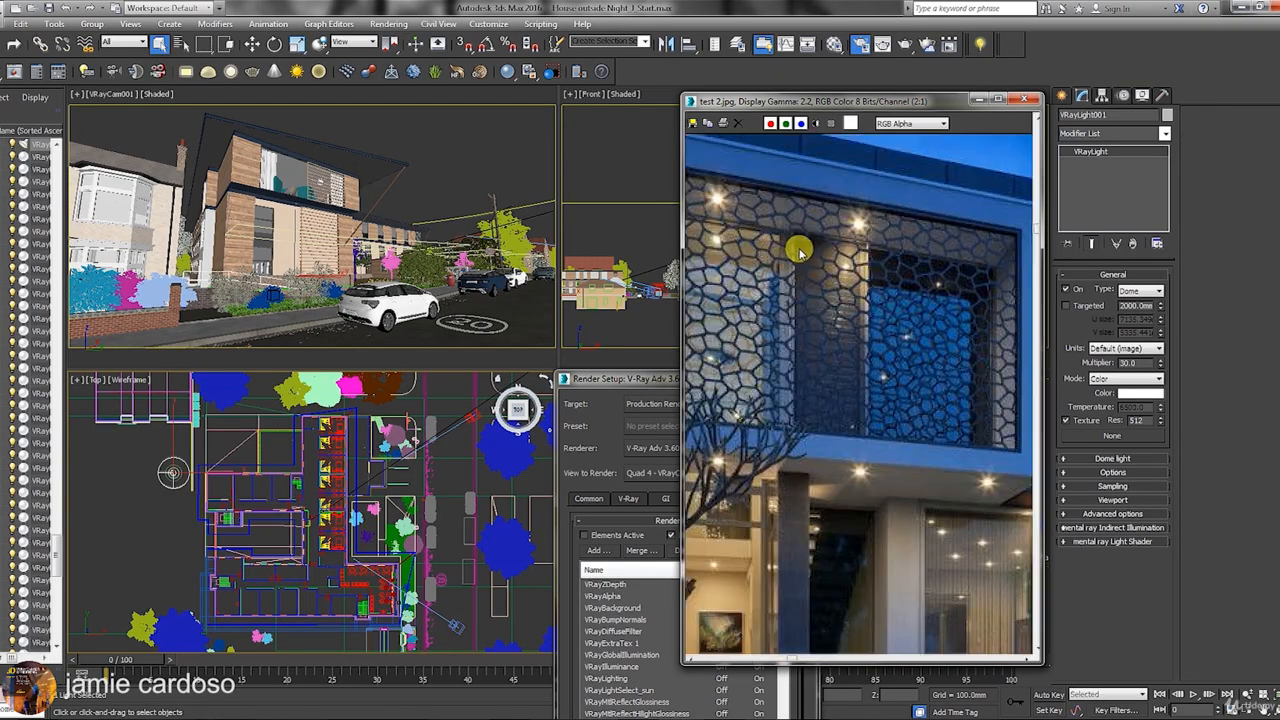
pyautogui.scroll(-2, 790, 245)
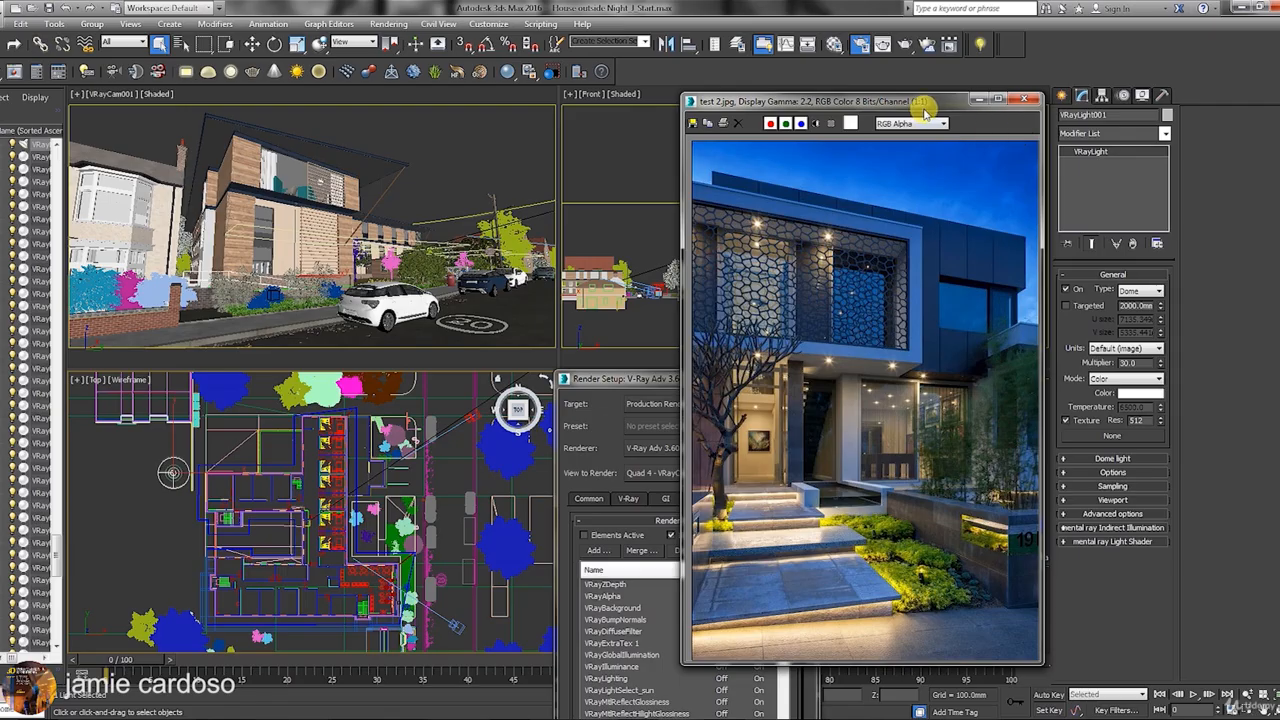
pyautogui.moveTo(925, 110); pyautogui.dragTo(328, 176)
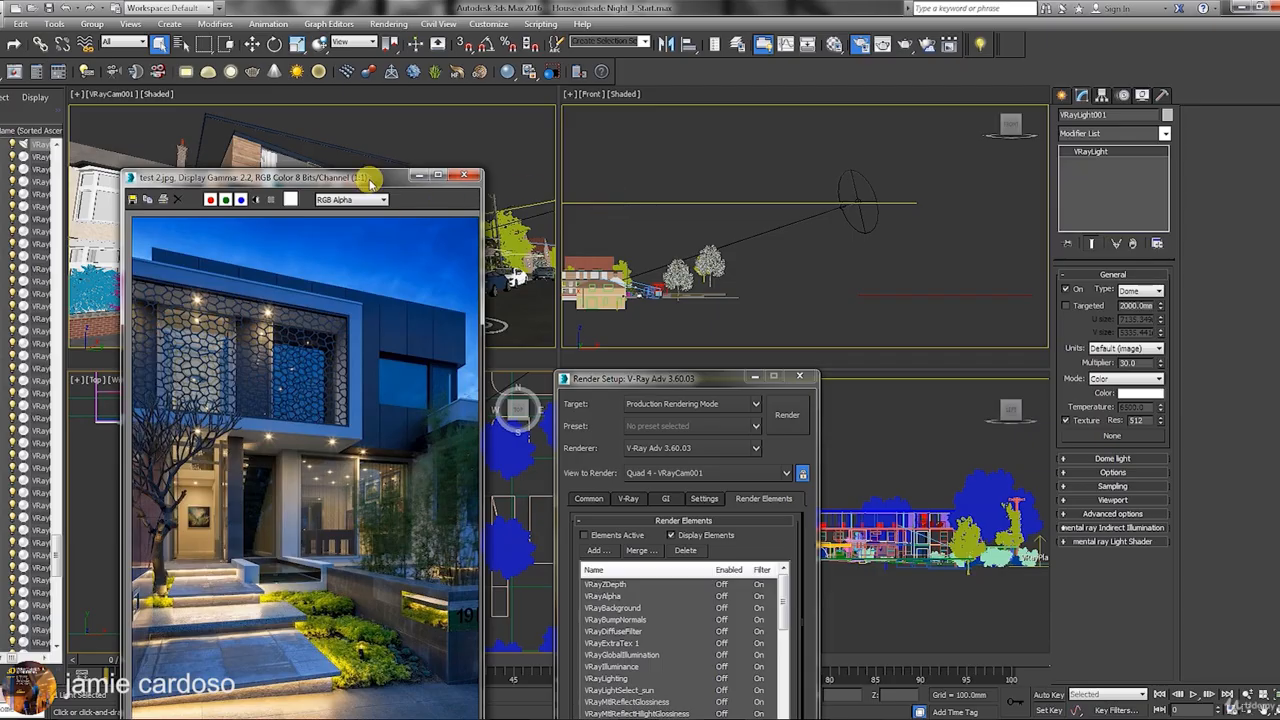
# Sample the reference photo's deep blue sky as the dome light's colour.
pyautogui.moveTo(370, 180); pyautogui.dragTo(370, 185)
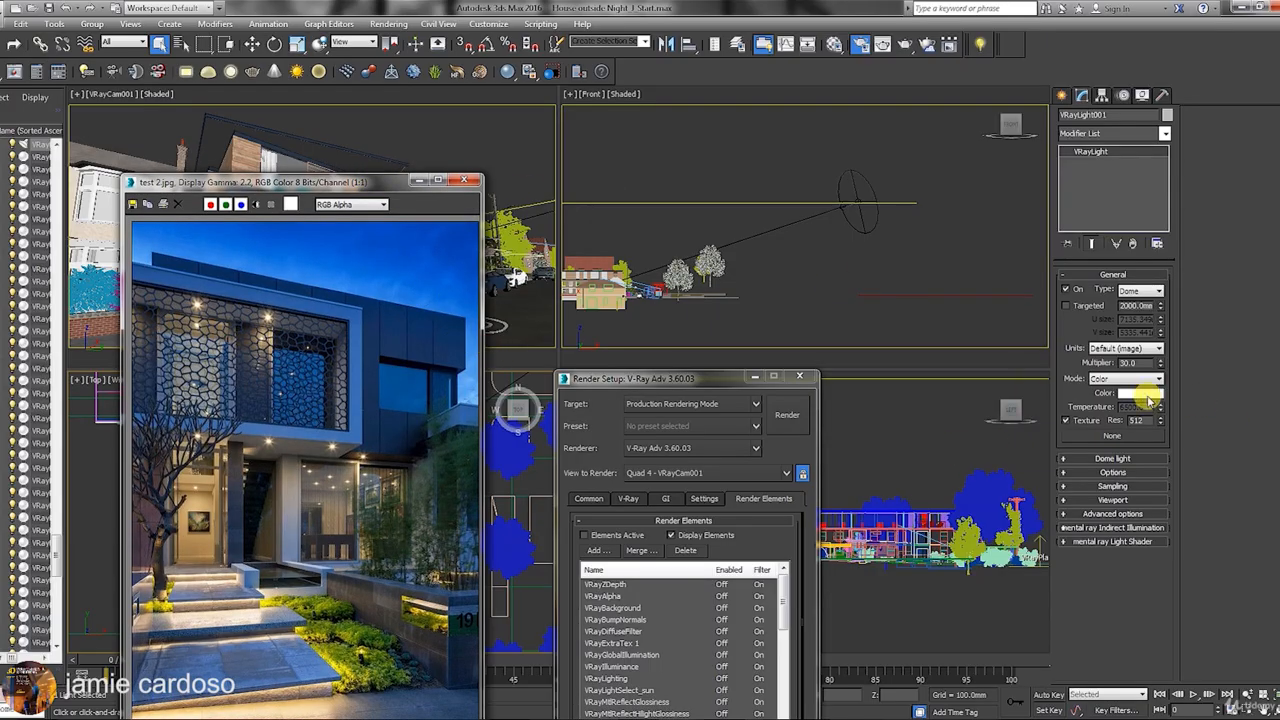
pyautogui.click(1140, 394)
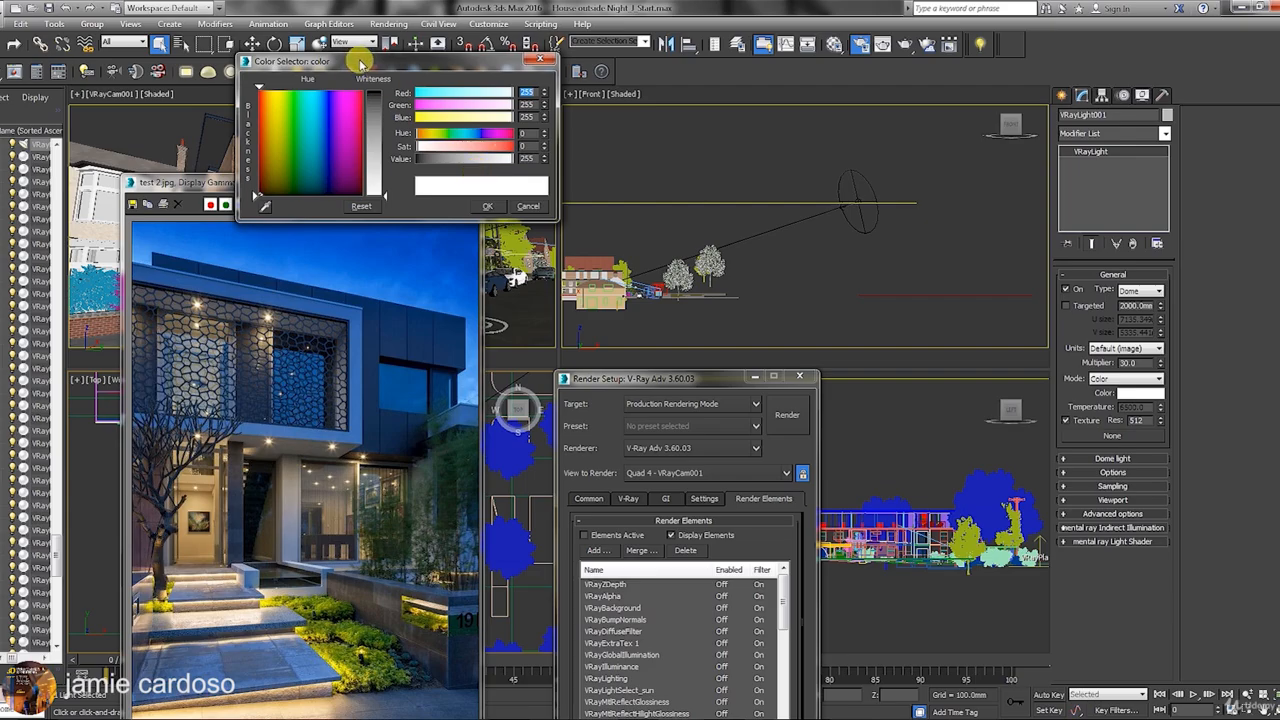
pyautogui.moveTo(362, 64); pyautogui.dragTo(637, 63)
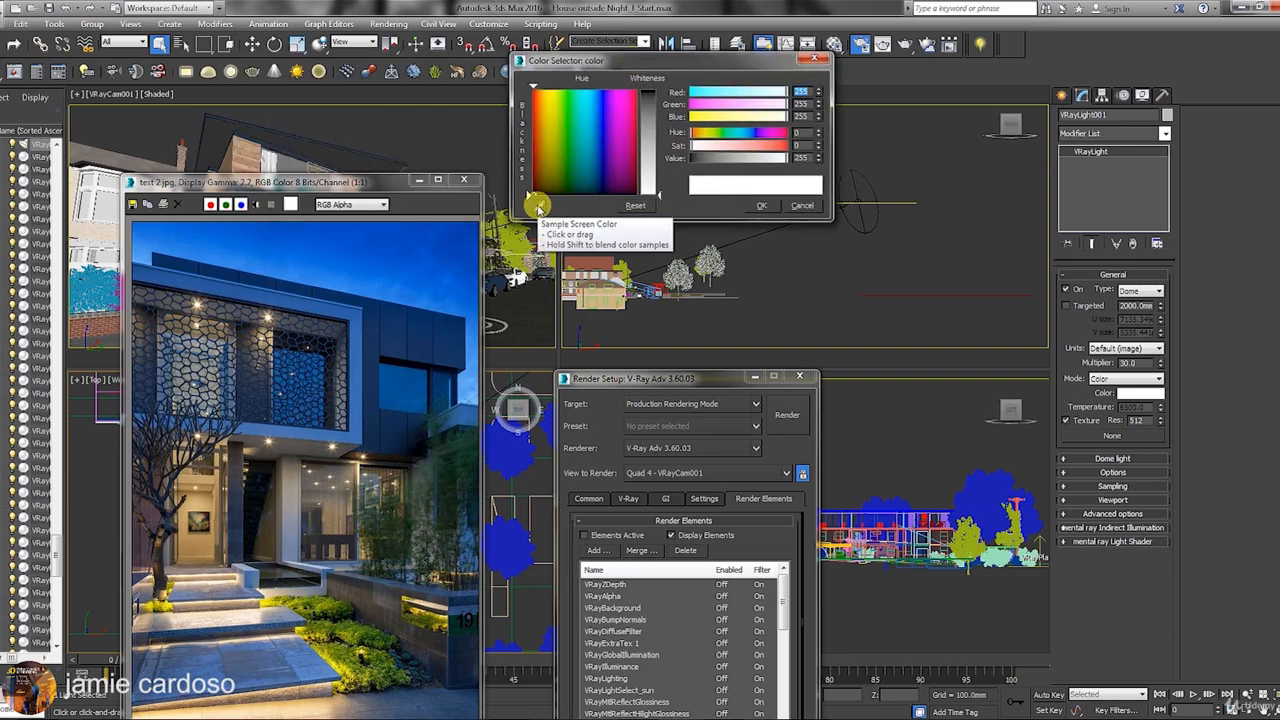
pyautogui.click(538, 206)
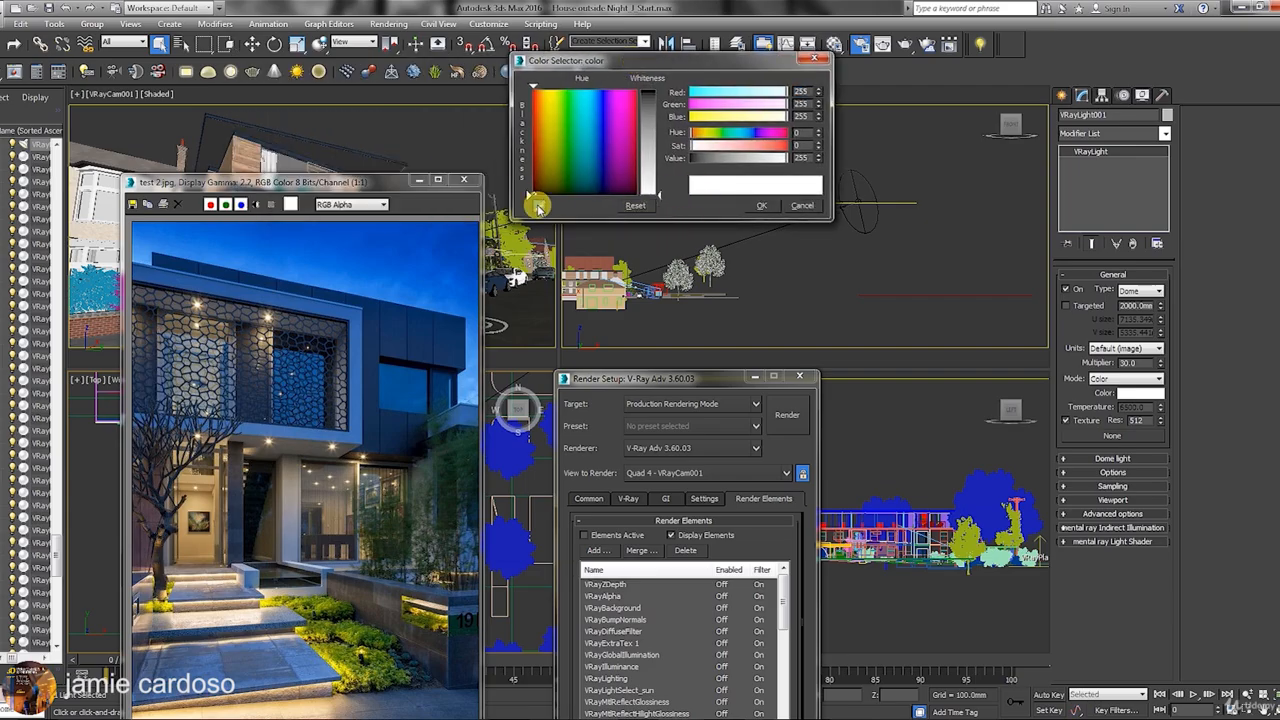
pyautogui.click(417, 230)
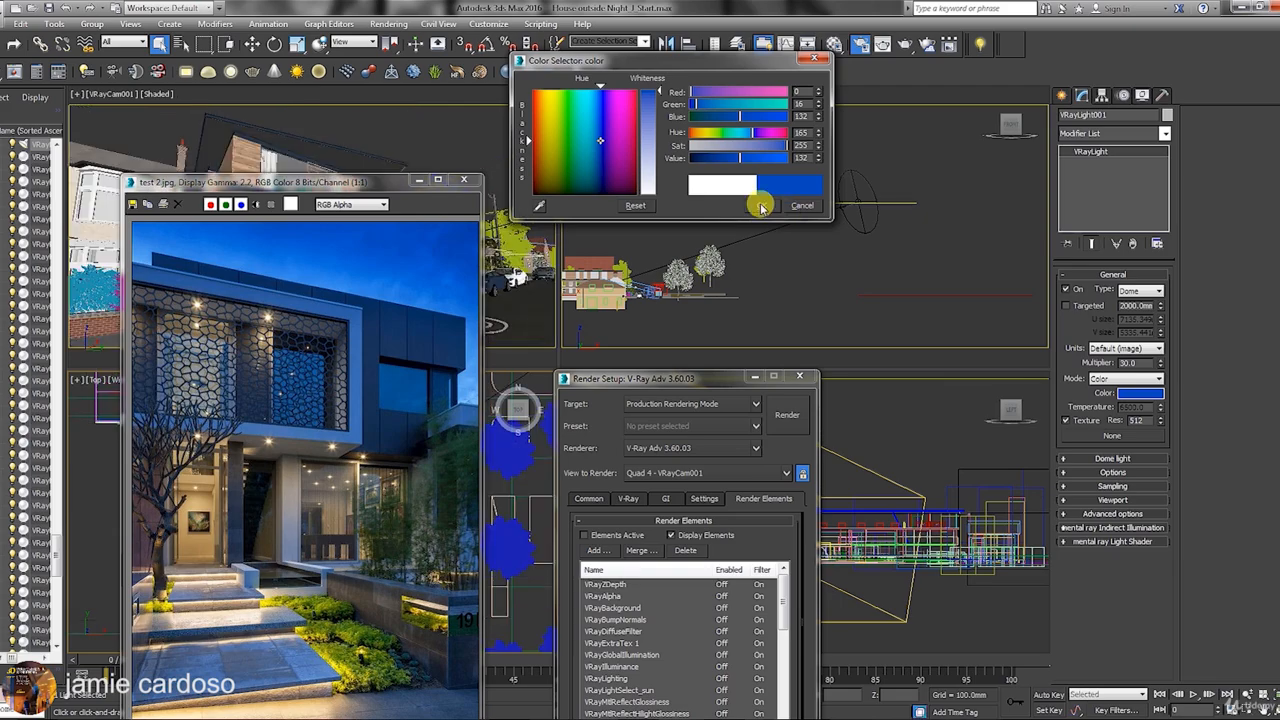
pyautogui.click(755, 206)
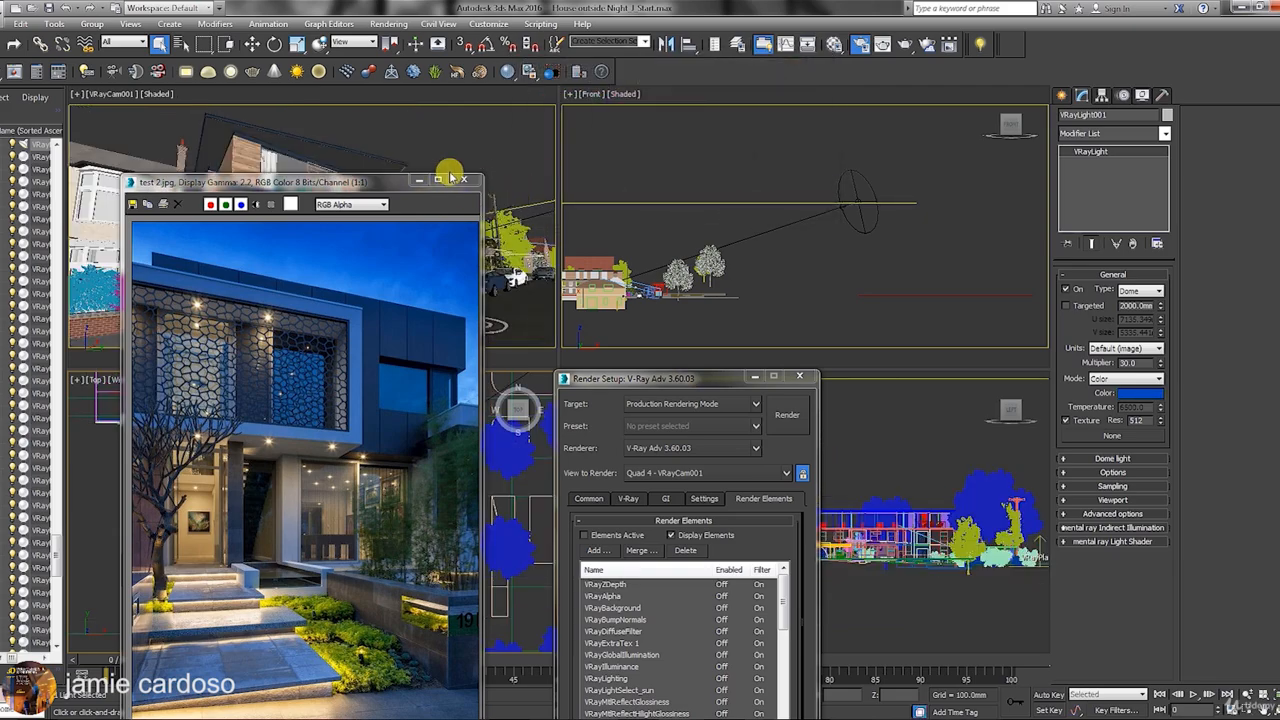
# Minimize the reference photo and move Render Setup up and right.
pyautogui.moveTo(358, 184); pyautogui.dragTo(1072, 97)
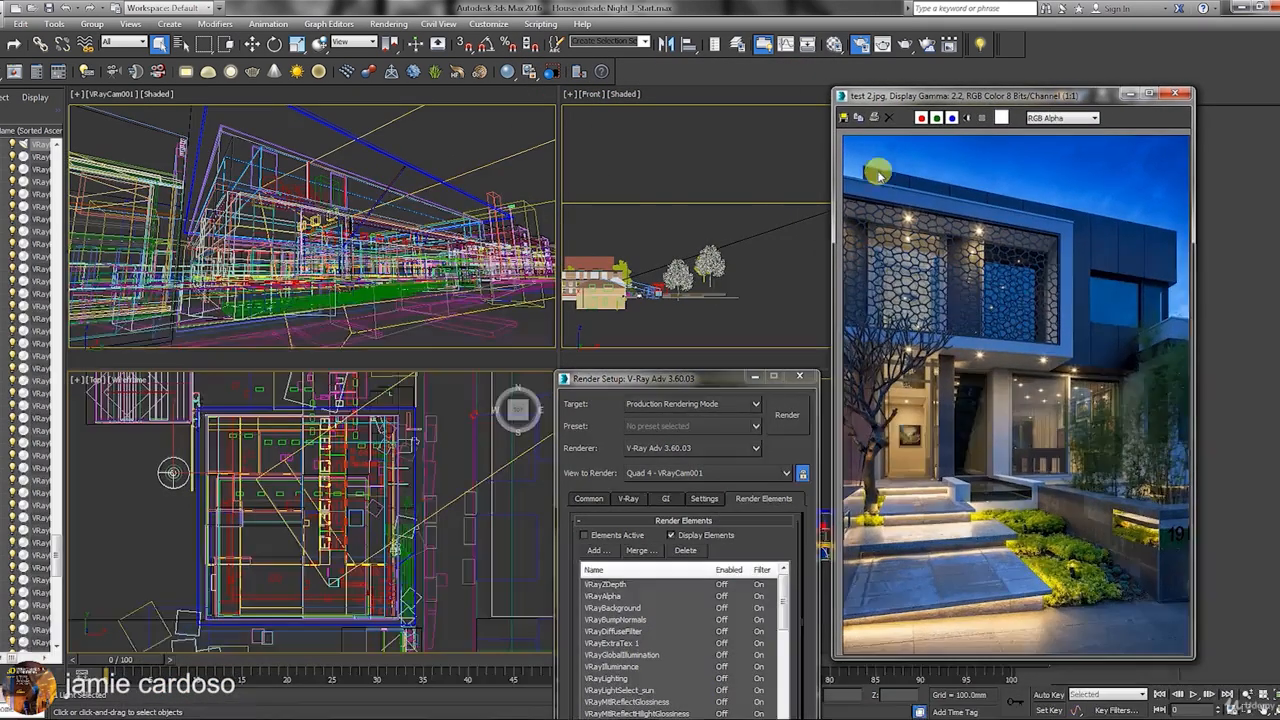
pyautogui.click(113, 96)
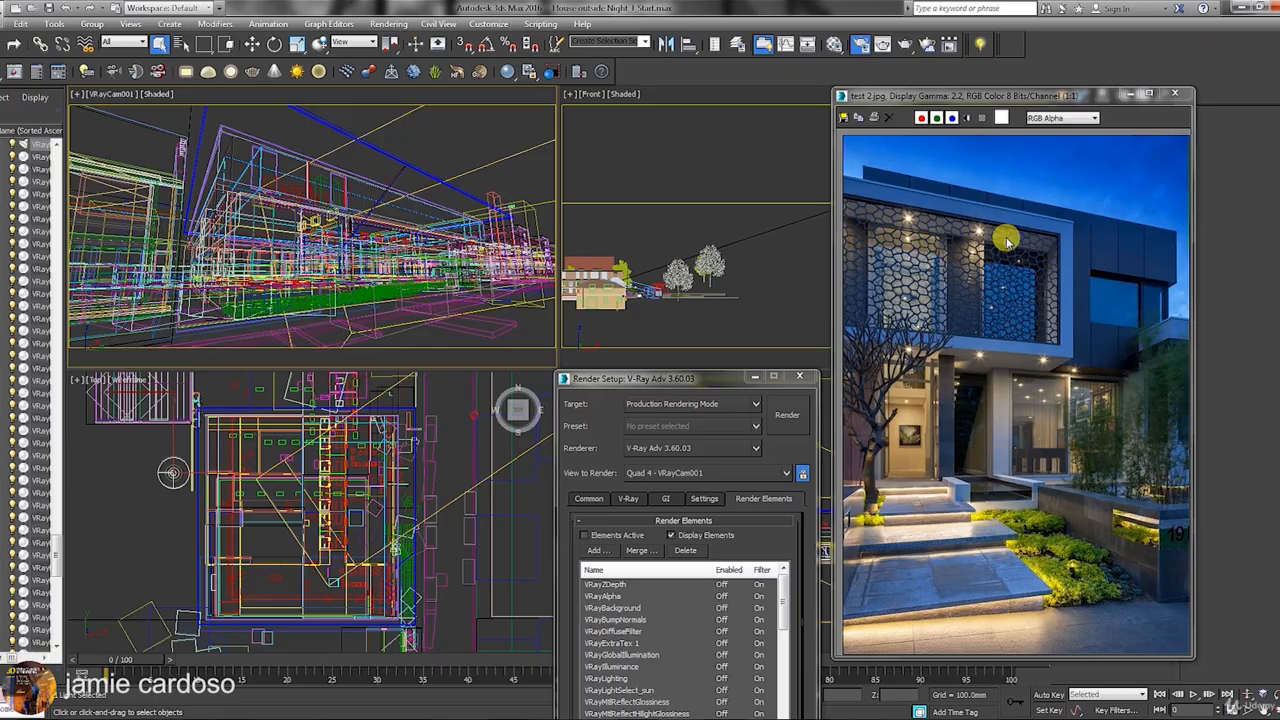
pyautogui.click(1128, 94)
pyautogui.moveTo(655, 378); pyautogui.dragTo(765, 97)
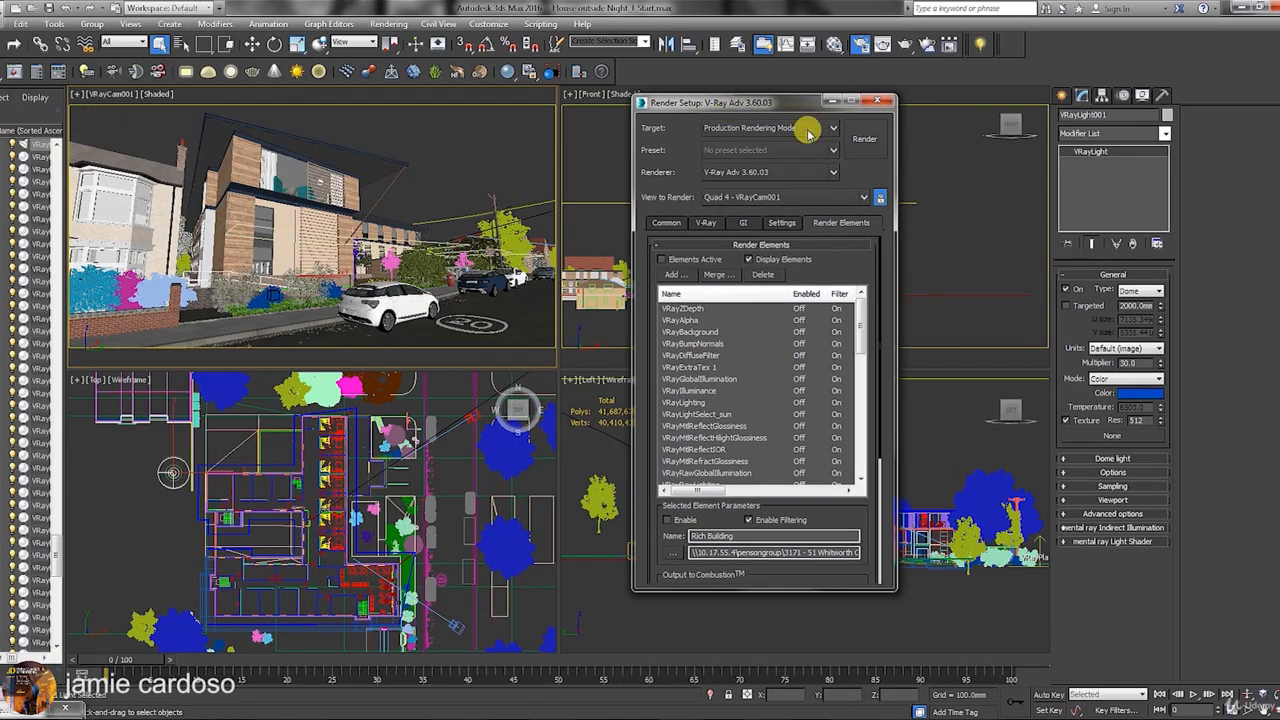
# Start a test render of the camera view and cancel it after the prepass.
pyautogui.click(866, 131)
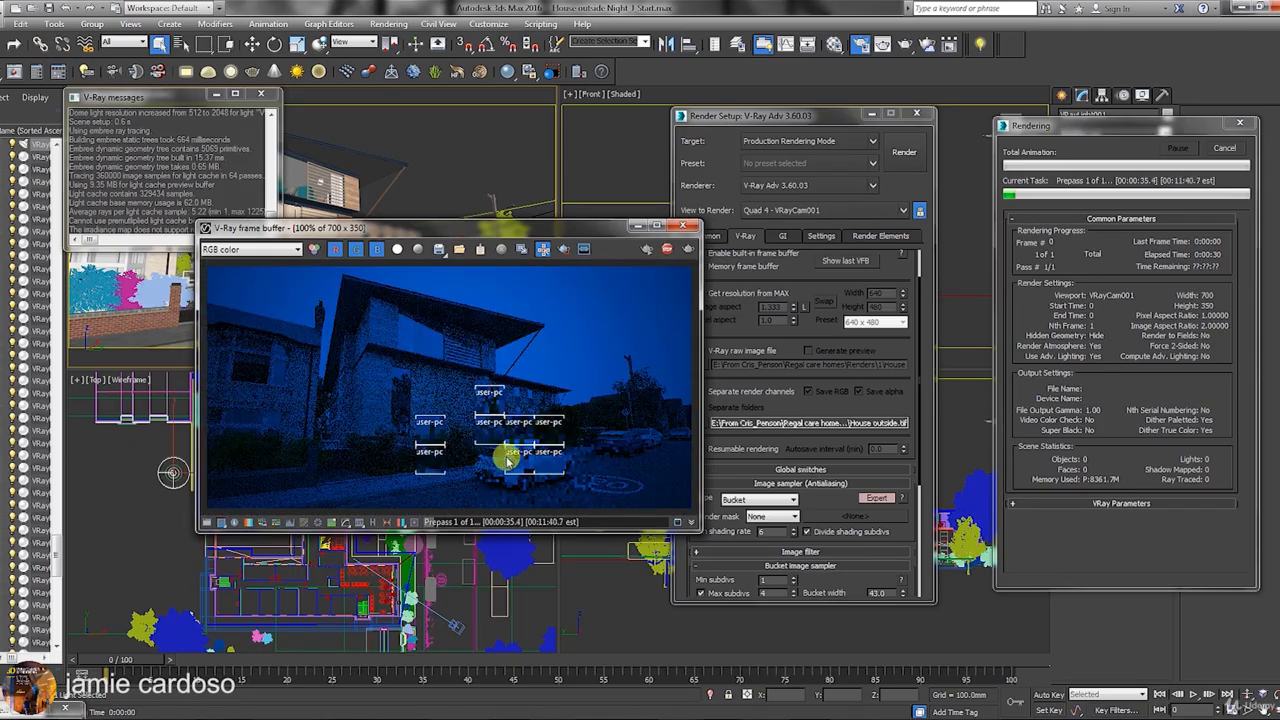
pyautogui.moveTo(440, 228); pyautogui.dragTo(491, 216)
pyautogui.click(1221, 149)
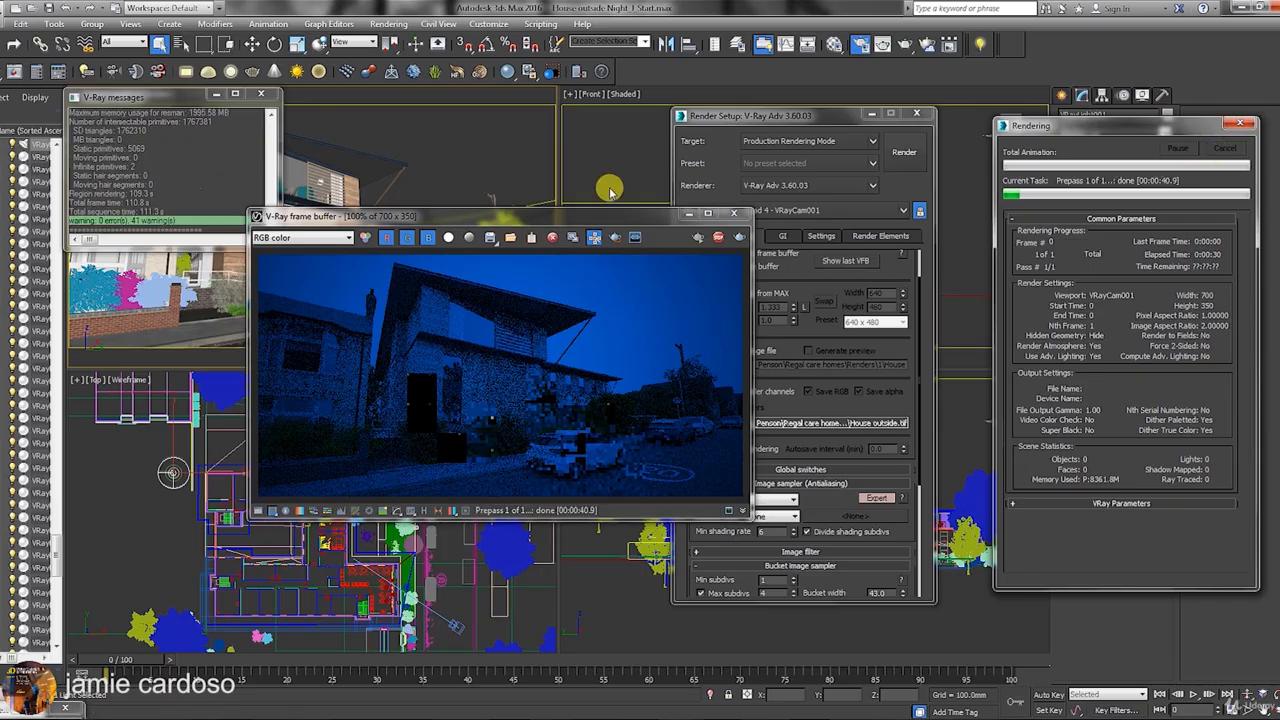
pyautogui.moveTo(600, 219); pyautogui.dragTo(750, 173)
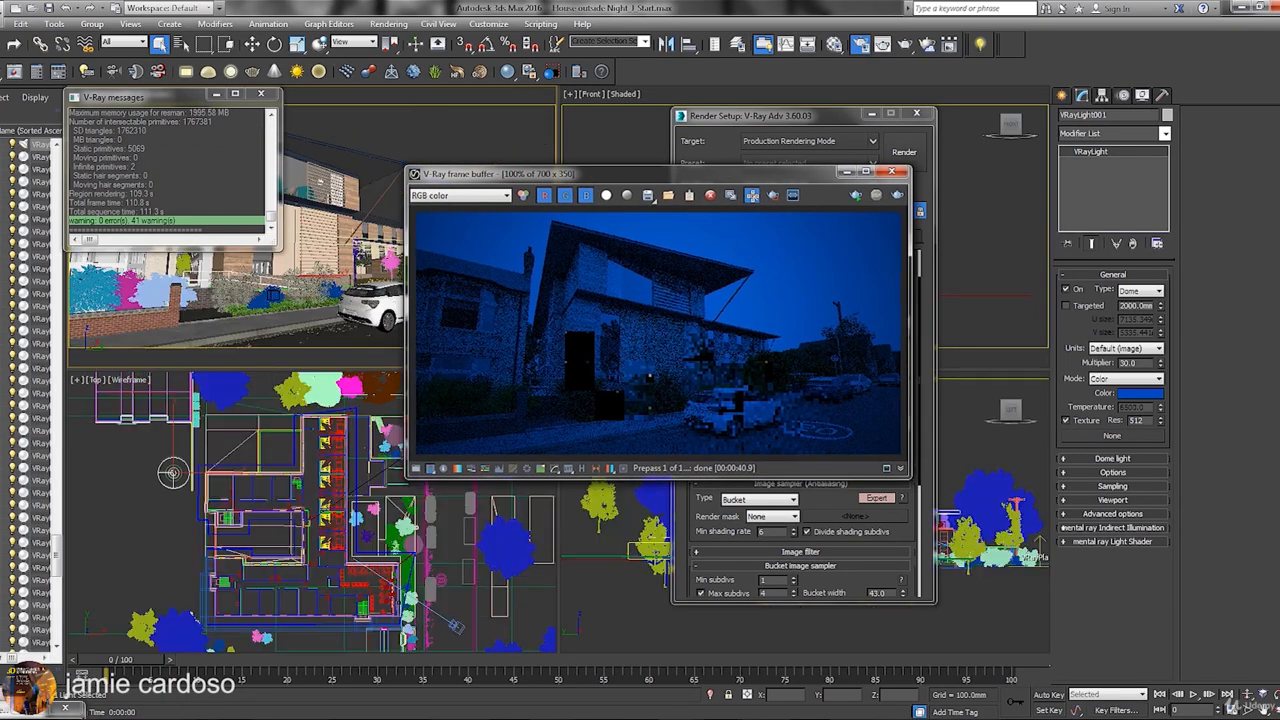
# Restore test 2.jpg and arrange it beside the V-Ray frame buffer.
pyautogui.click(21, 709)
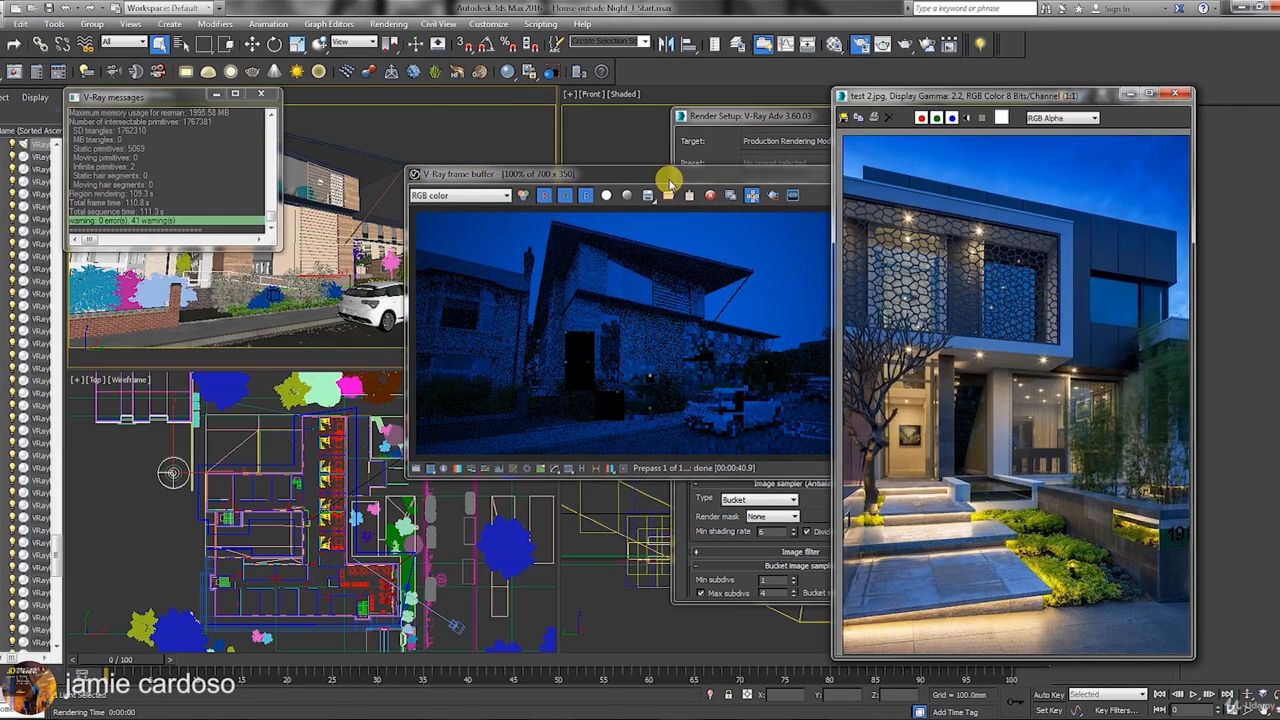
pyautogui.moveTo(668, 183); pyautogui.dragTo(571, 183)
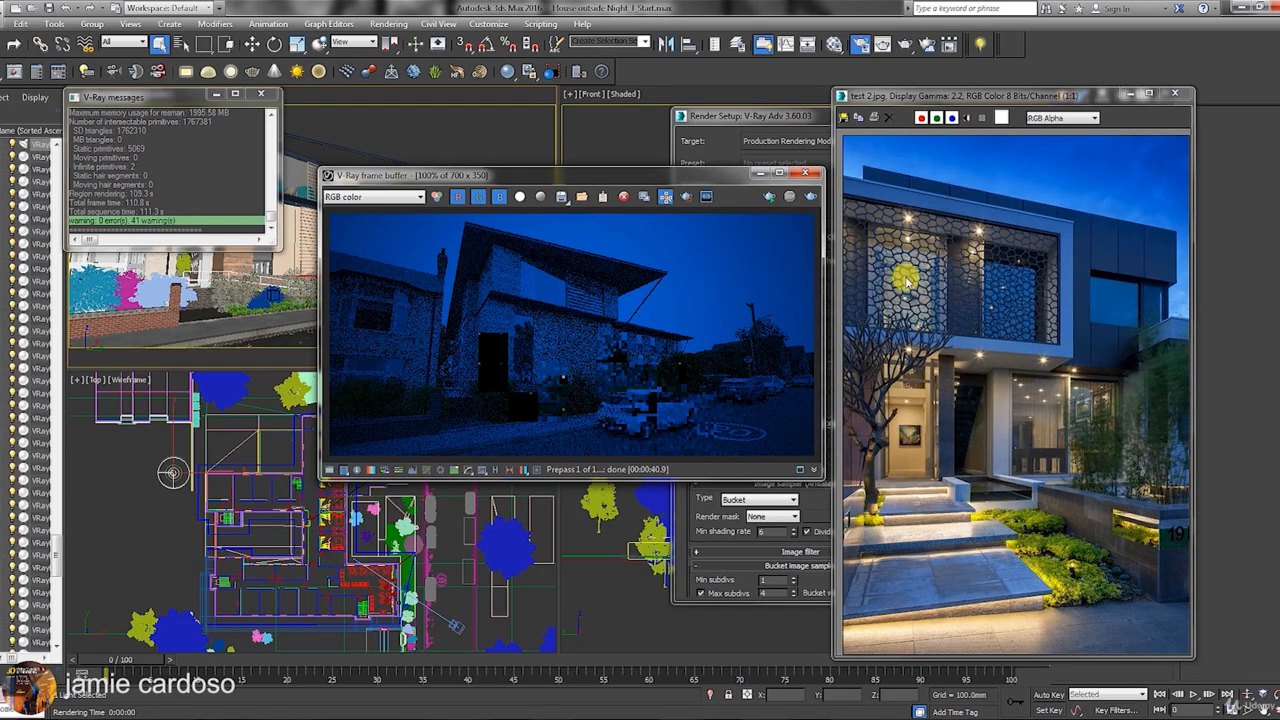
pyautogui.moveTo(680, 177); pyautogui.dragTo(657, 182)
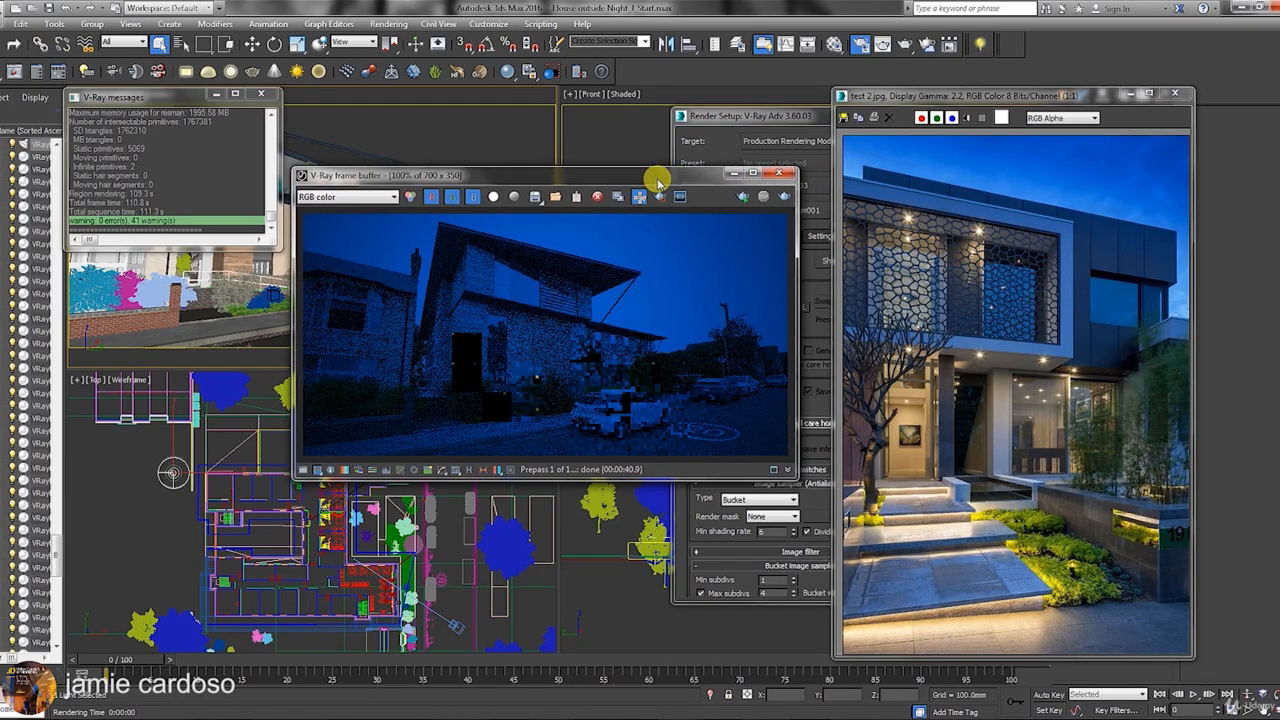
pyautogui.scroll(1, 314, 345)
pyautogui.scroll(-1, 531, 328)
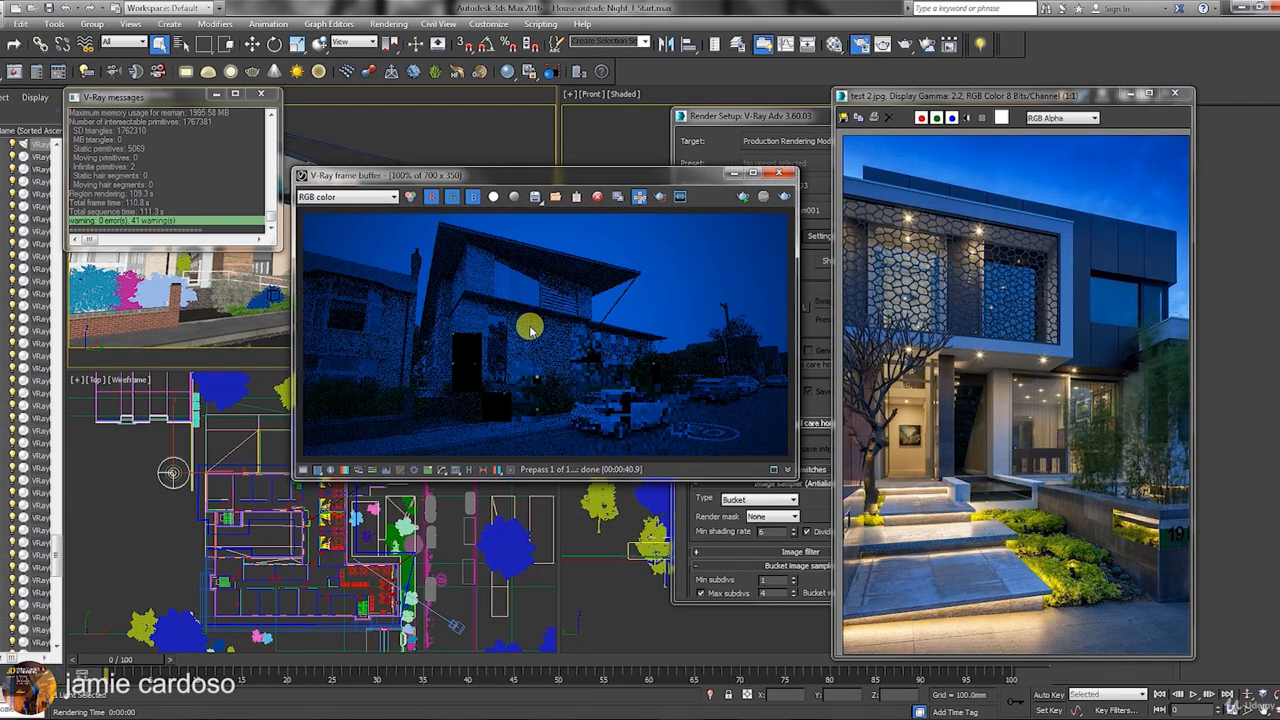
pyautogui.scroll(1, 415, 330)
pyautogui.scroll(-1, 415, 330)
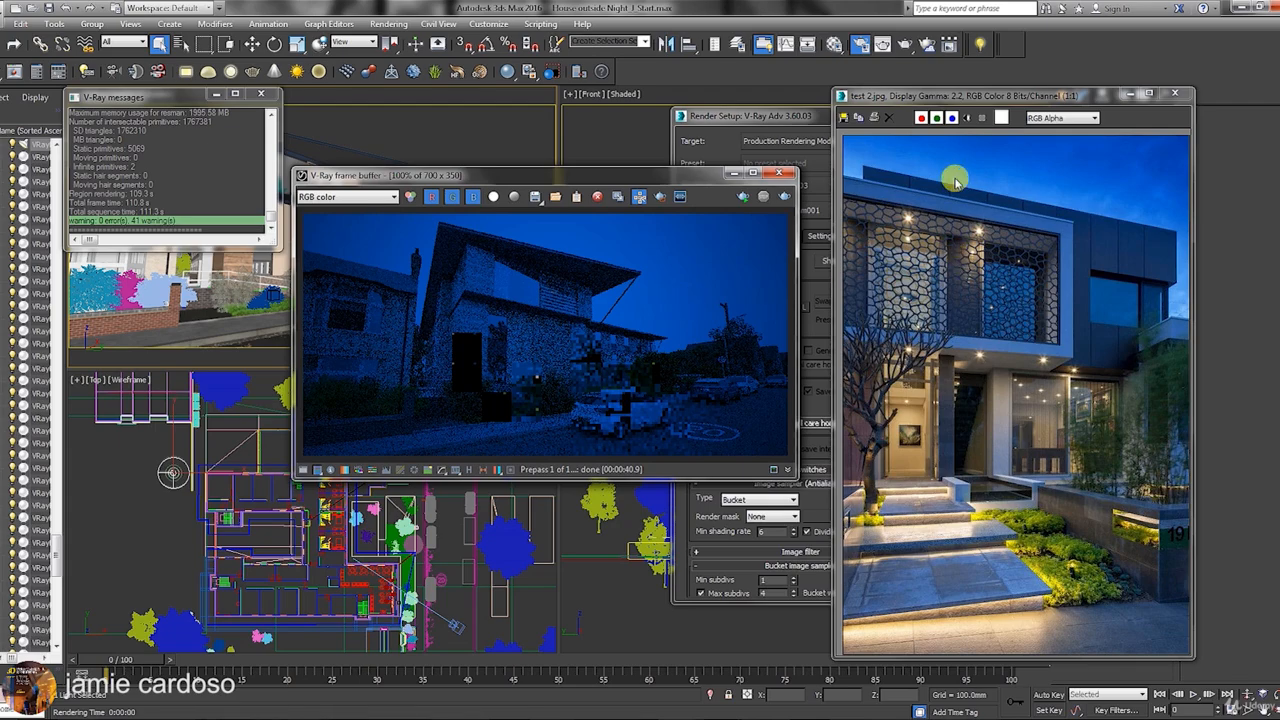
pyautogui.moveTo(700, 178); pyautogui.dragTo(600, 179)
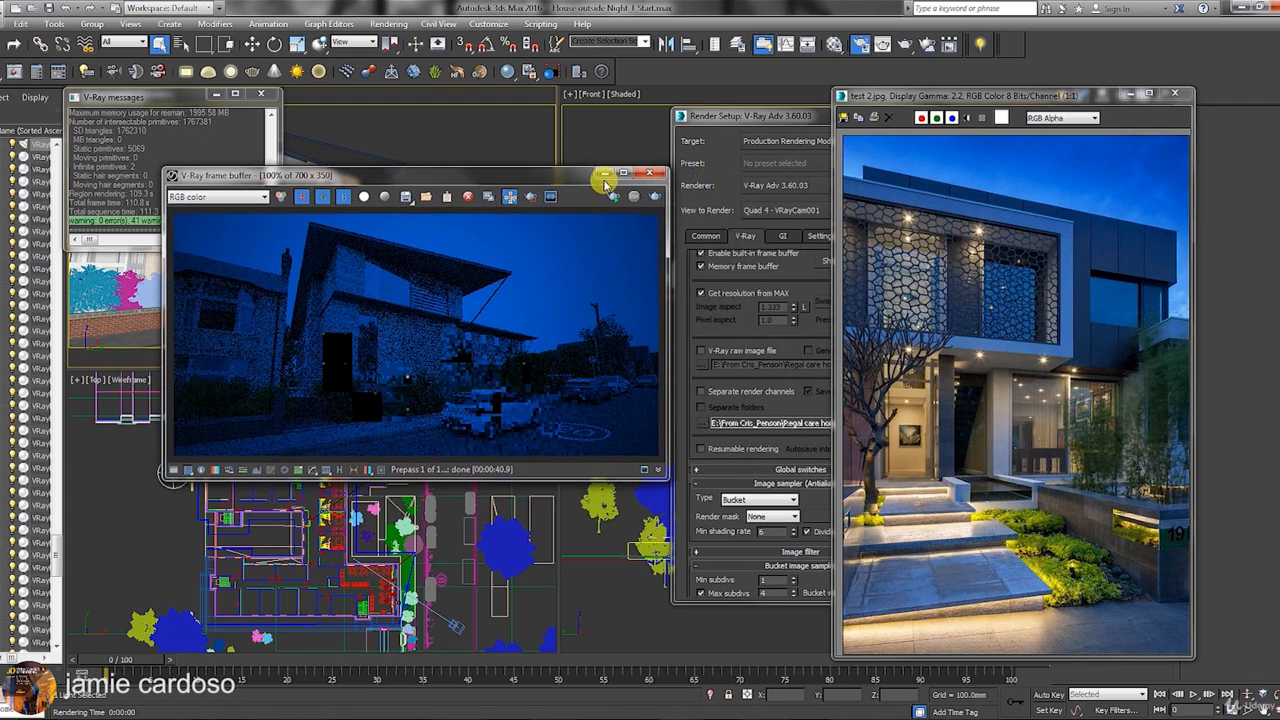
pyautogui.moveTo(990, 96); pyautogui.dragTo(360, 297)
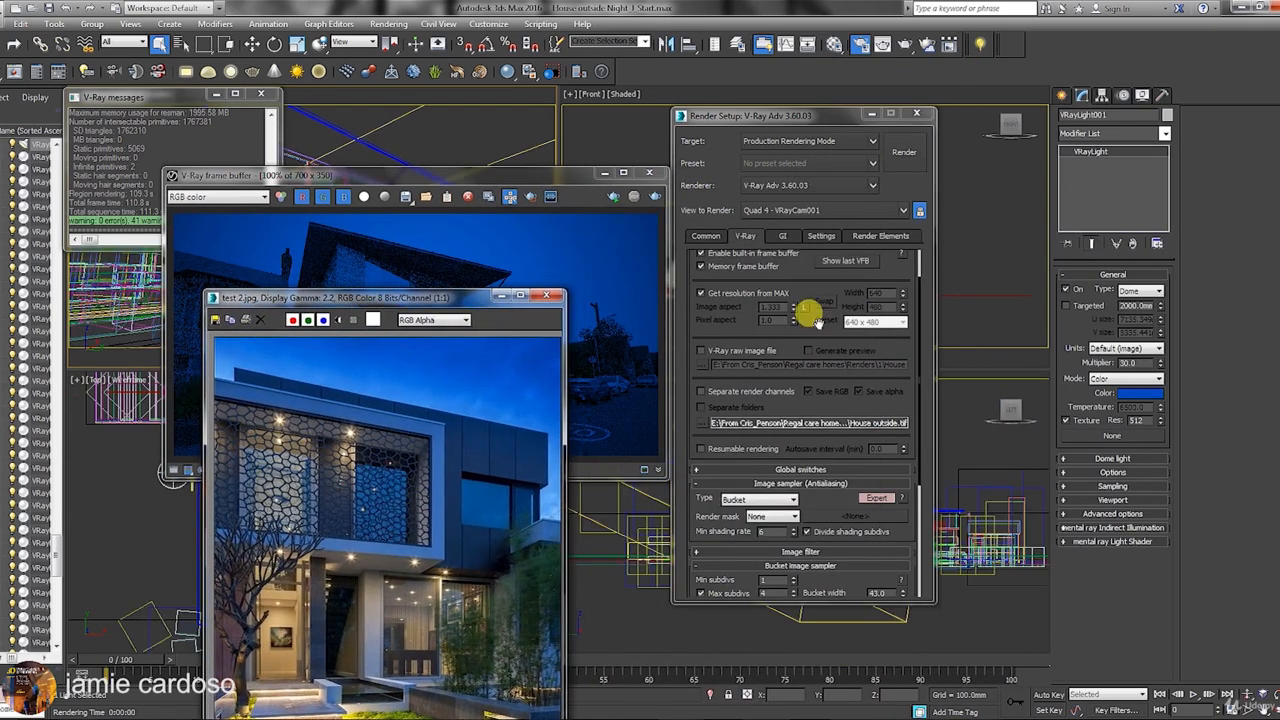
# Minimize Render Setup, set the dome light's multiplier to 80, and move the photo right.
pyautogui.click(872, 114)
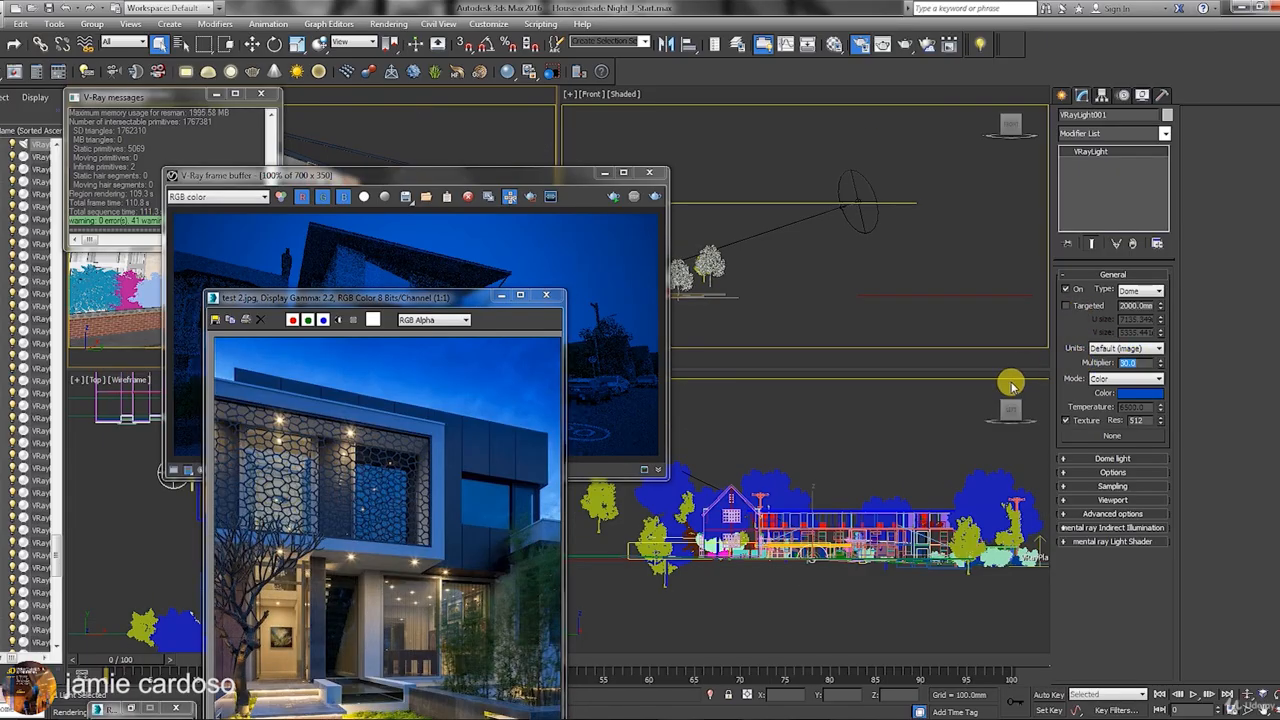
pyautogui.write('8')
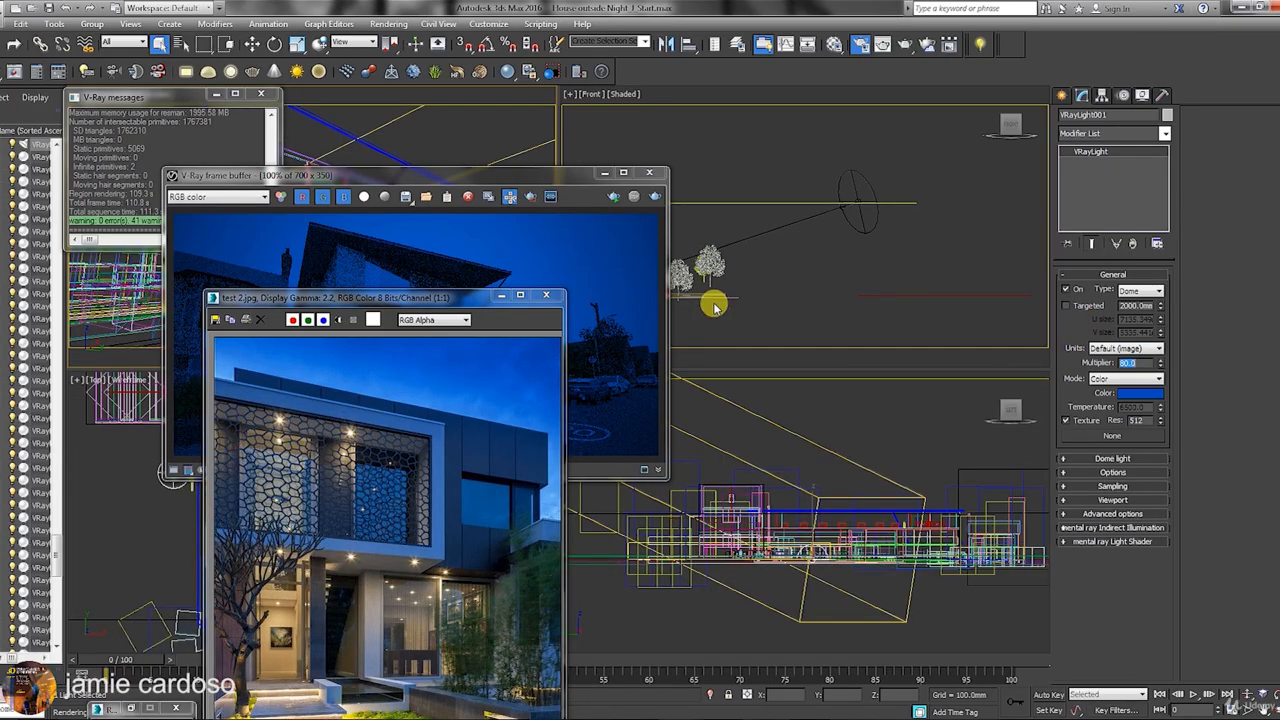
pyautogui.moveTo(443, 296); pyautogui.dragTo(868, 94)
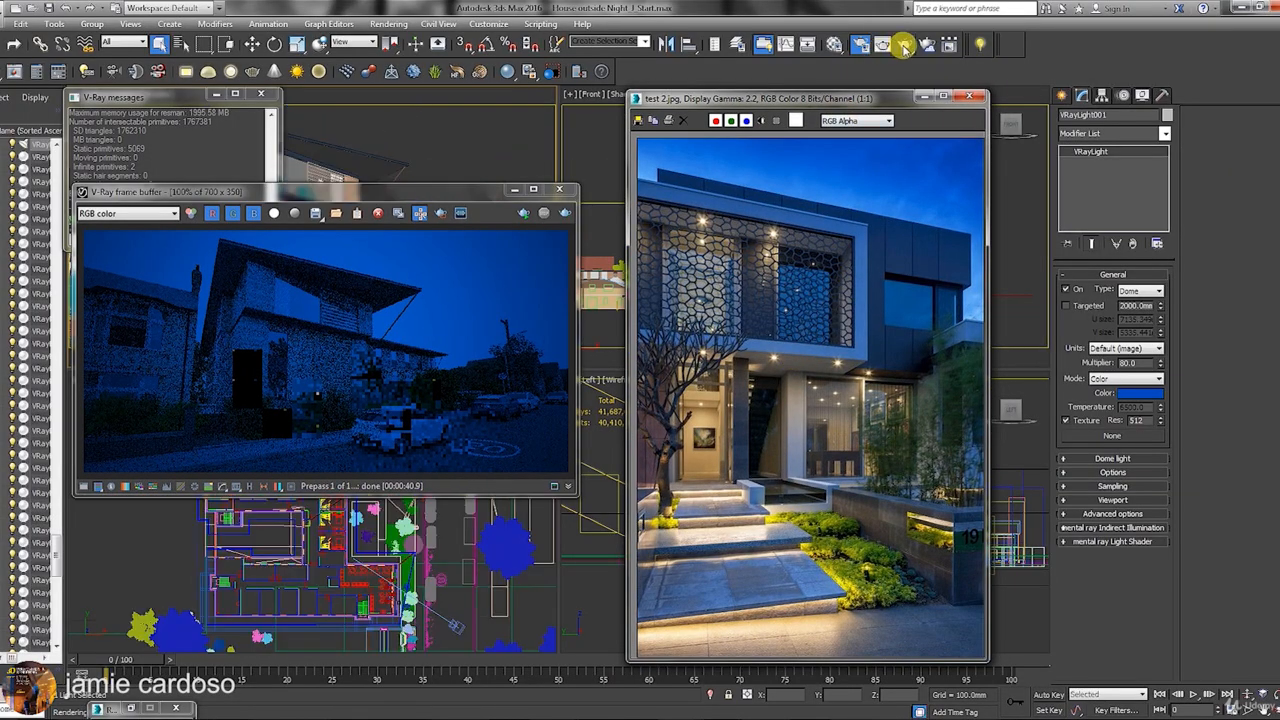
# Render the camera view with the 80 multiplier and cancel once the prepass finishes.
pyautogui.click(903, 46)
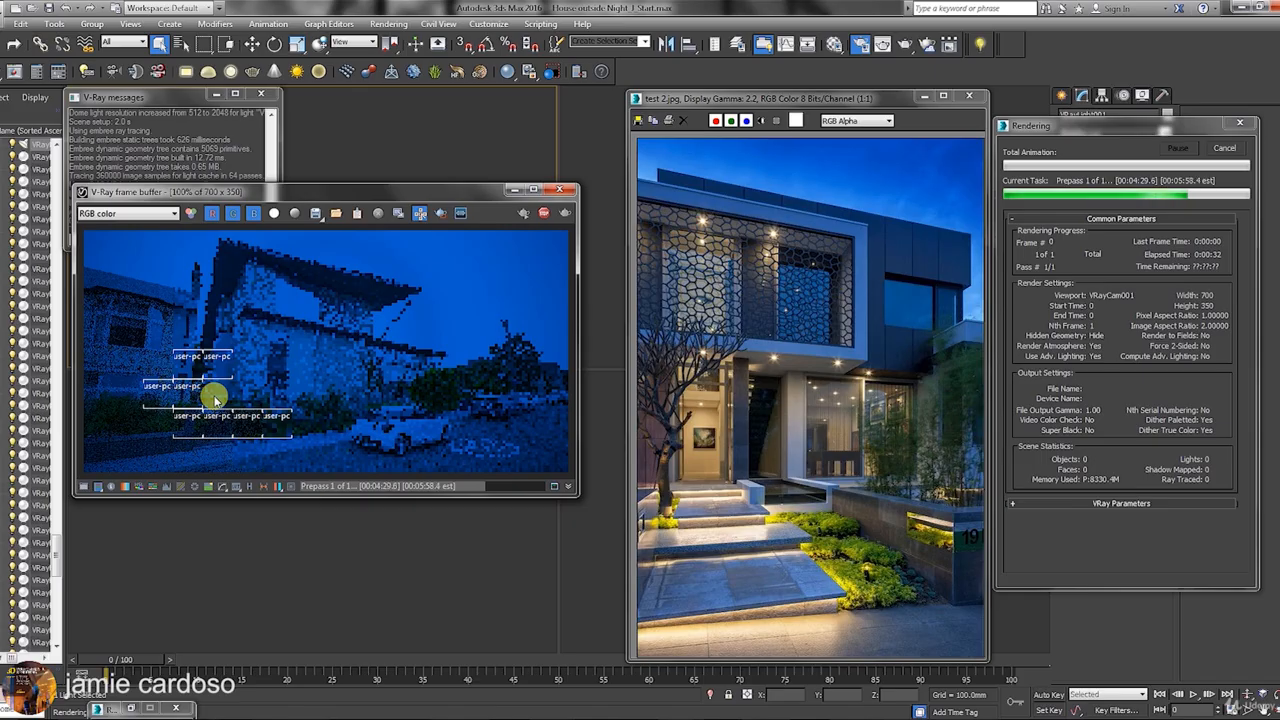
pyautogui.moveTo(417, 192); pyautogui.dragTo(453, 180)
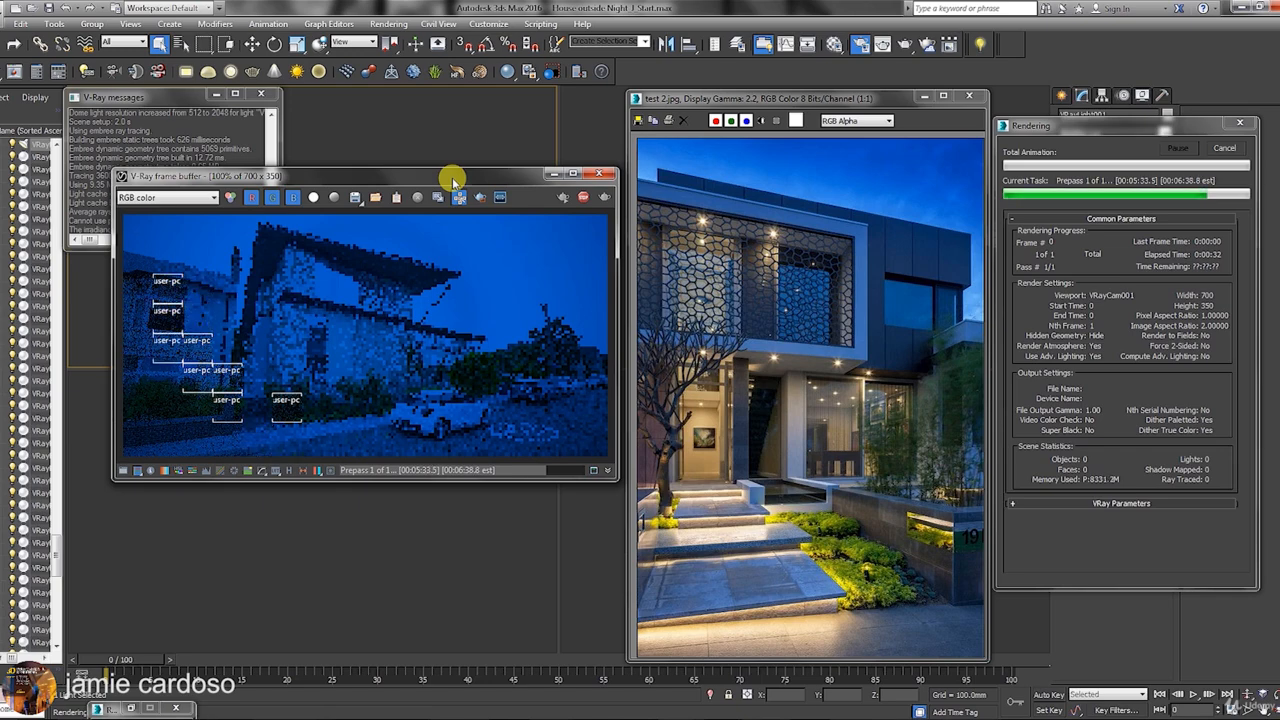
pyautogui.click(1225, 148)
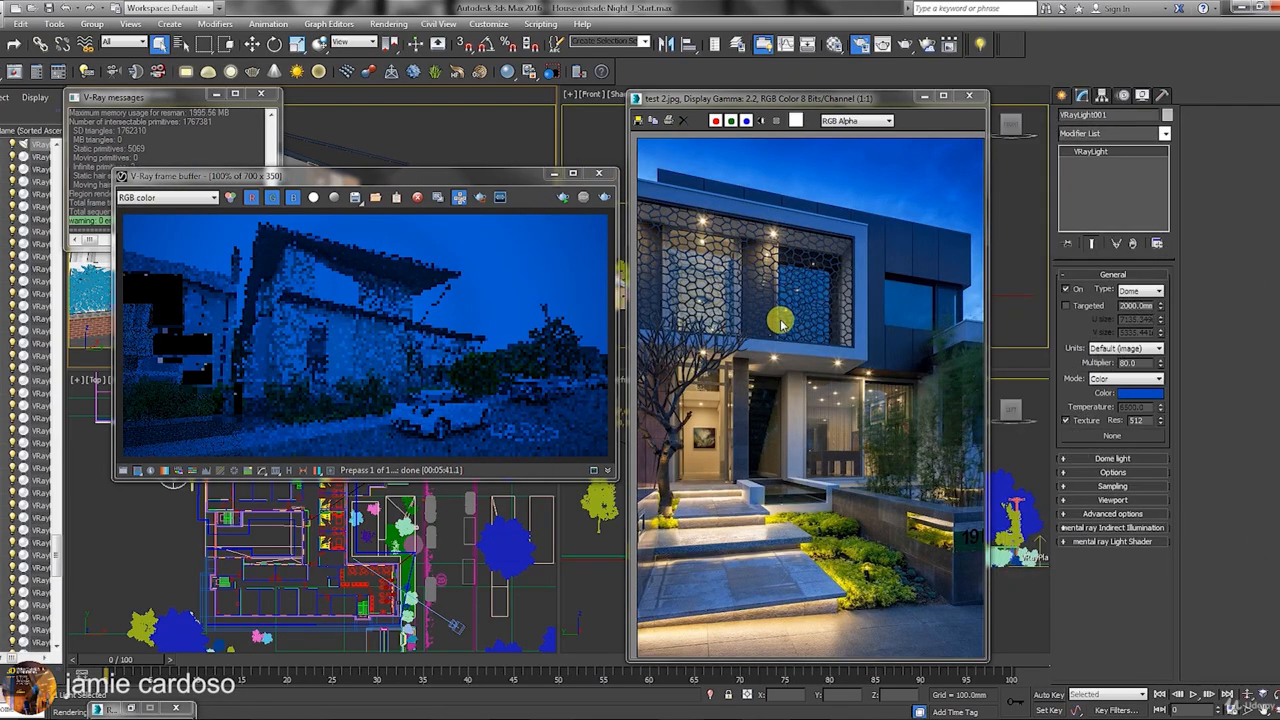
# Make the dome light invisible and stop it affecting specular and reflections.
pyautogui.click(920, 97)
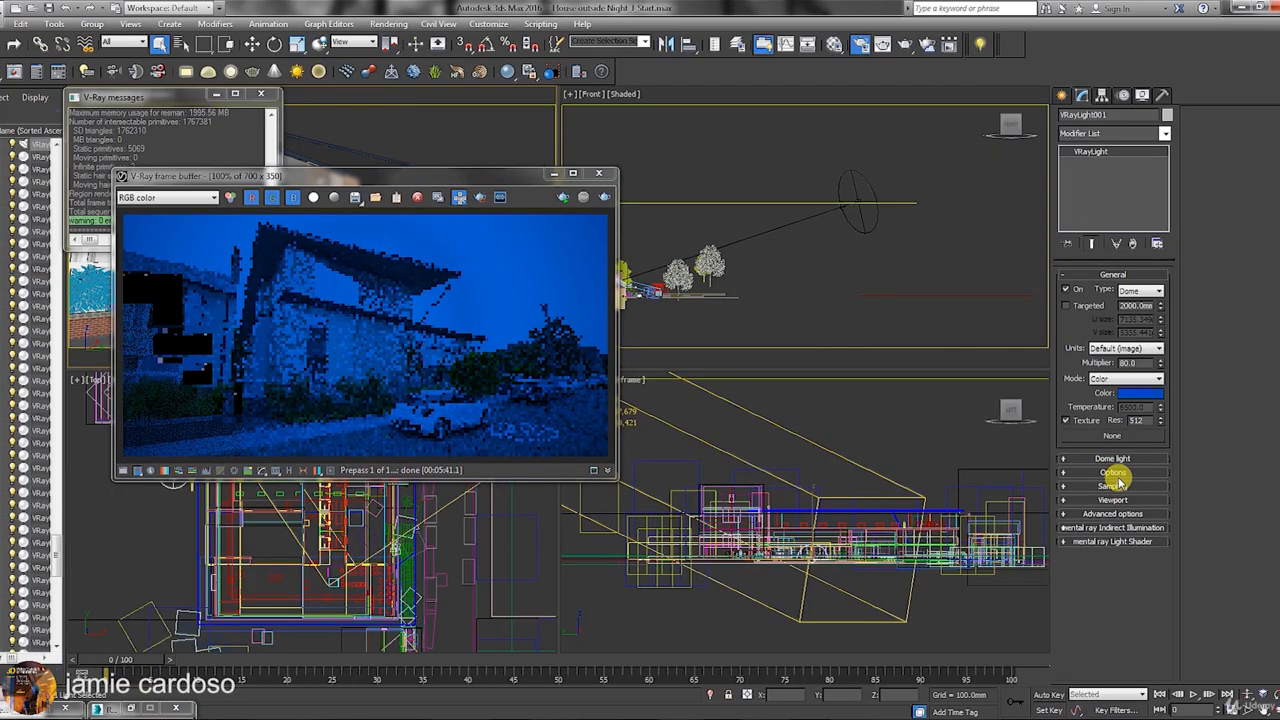
pyautogui.click(1114, 473)
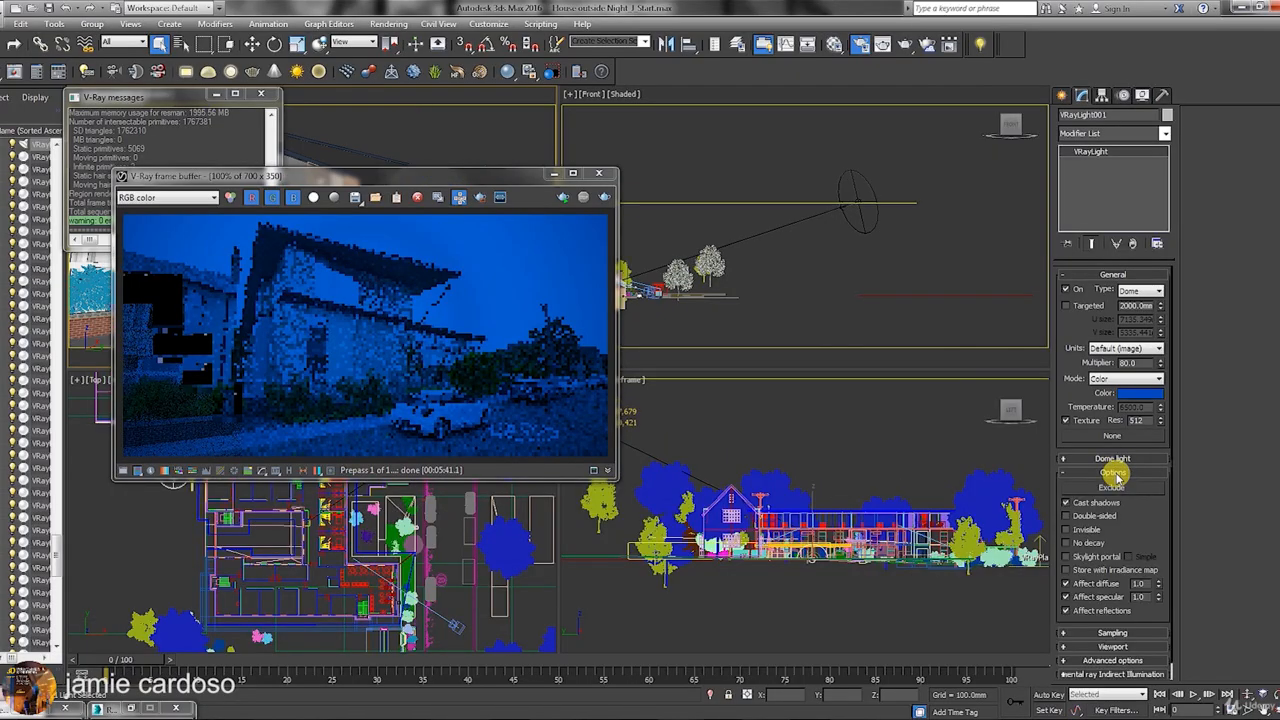
pyautogui.click(1066, 529)
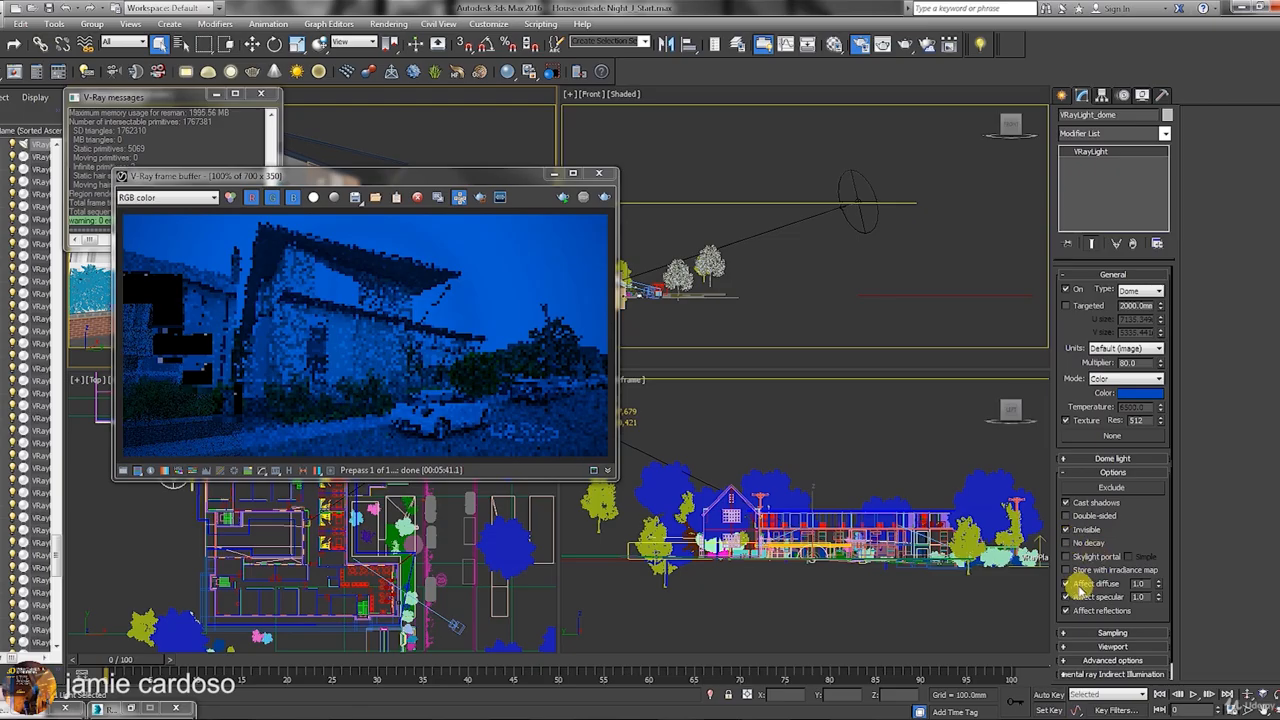
pyautogui.click(1066, 610)
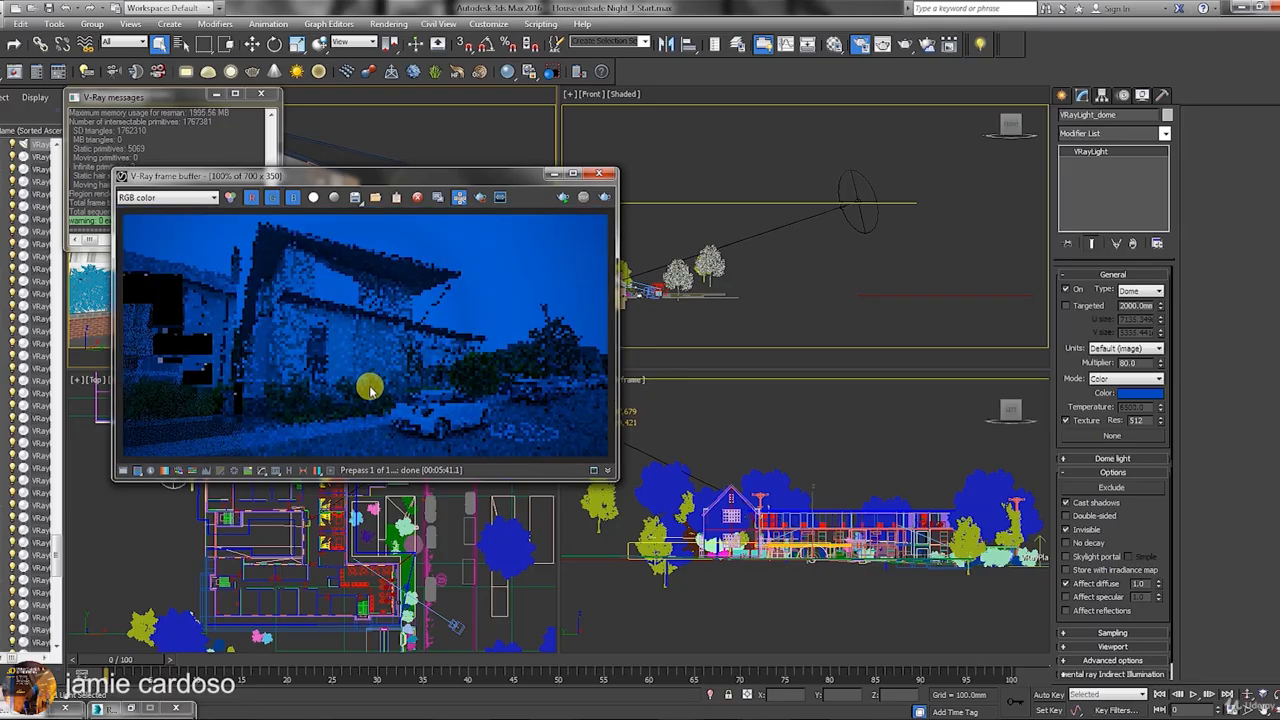
# Move the frame buffer right, compare with the reference photo, then minimize the photo.
pyautogui.moveTo(511, 178); pyautogui.dragTo(925, 173)
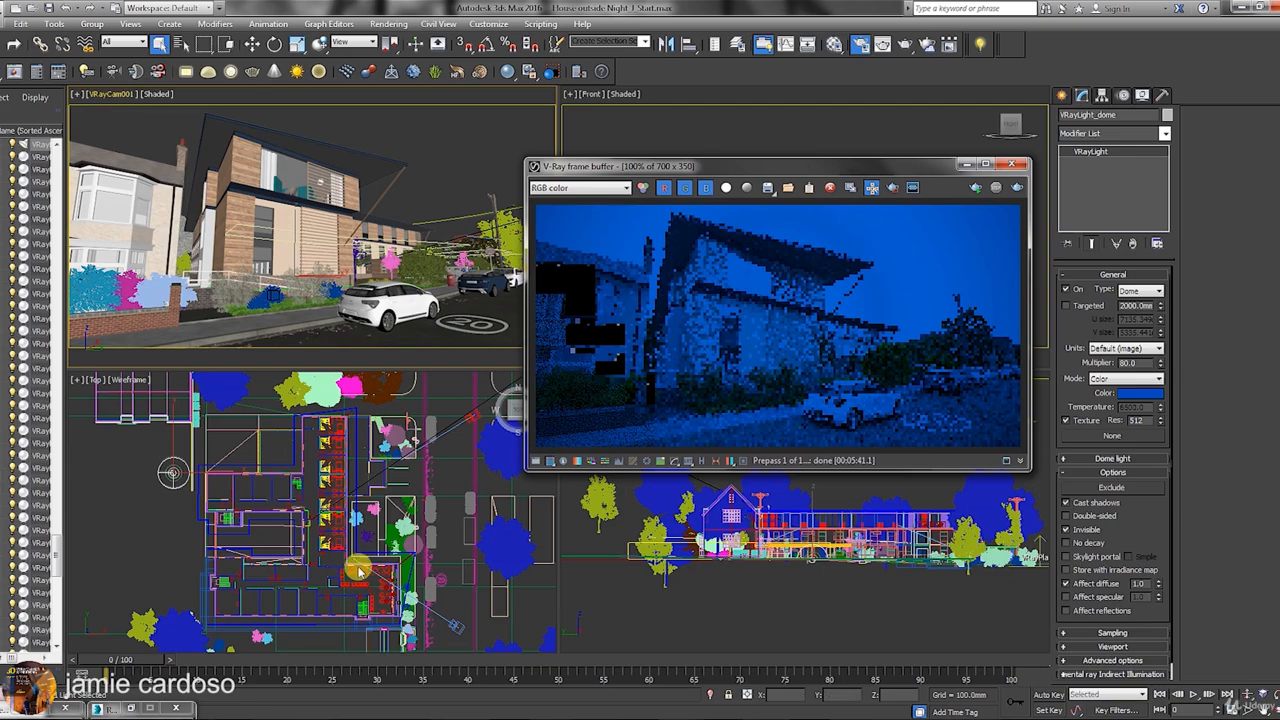
pyautogui.click(21, 708)
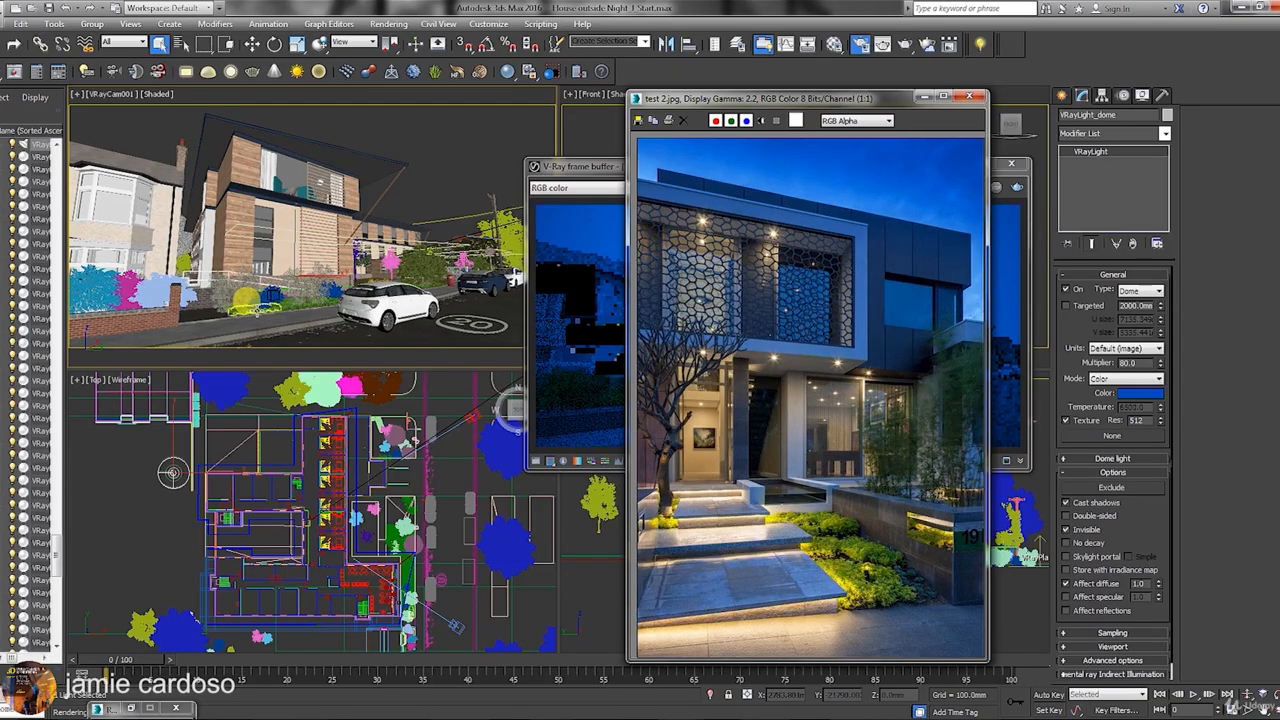
pyautogui.moveTo(262, 313); pyautogui.dragTo(440, 313)
pyautogui.moveTo(798, 100); pyautogui.dragTo(813, 226)
pyautogui.click(941, 222)
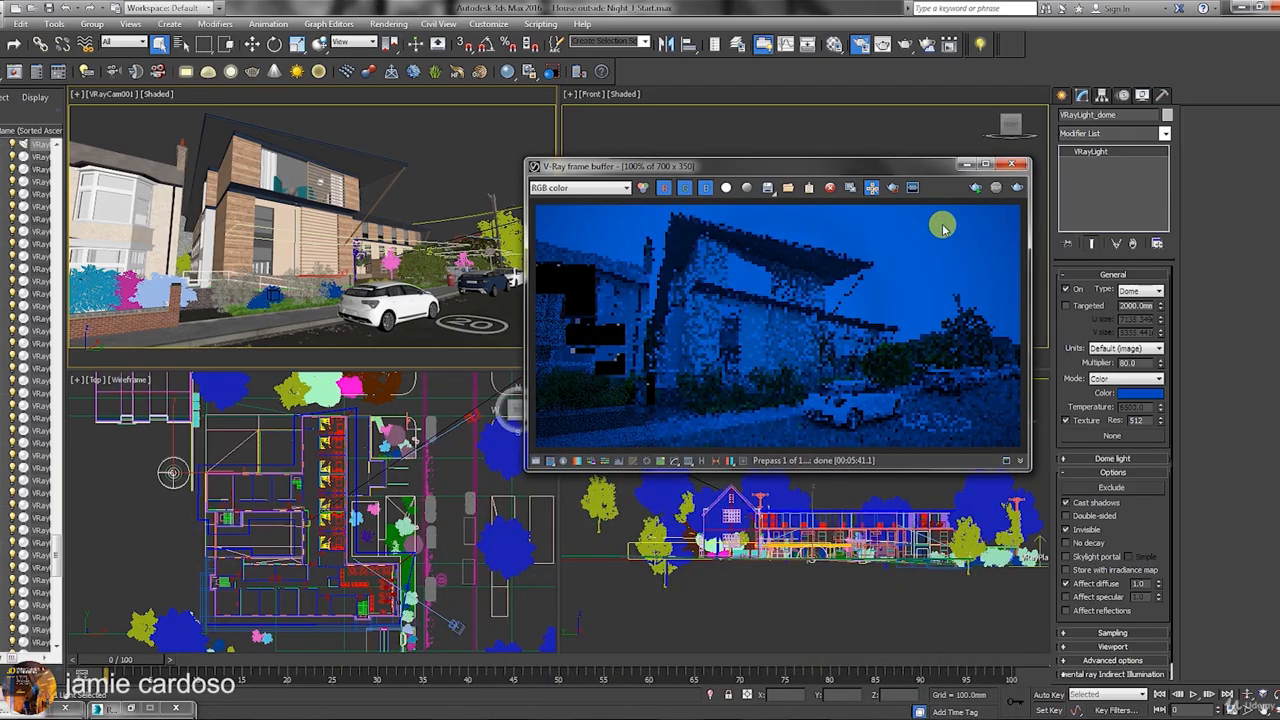
# Draw a new VRayLight plane in the Top view and rename it VRayLight_square.
pyautogui.click(984, 164)
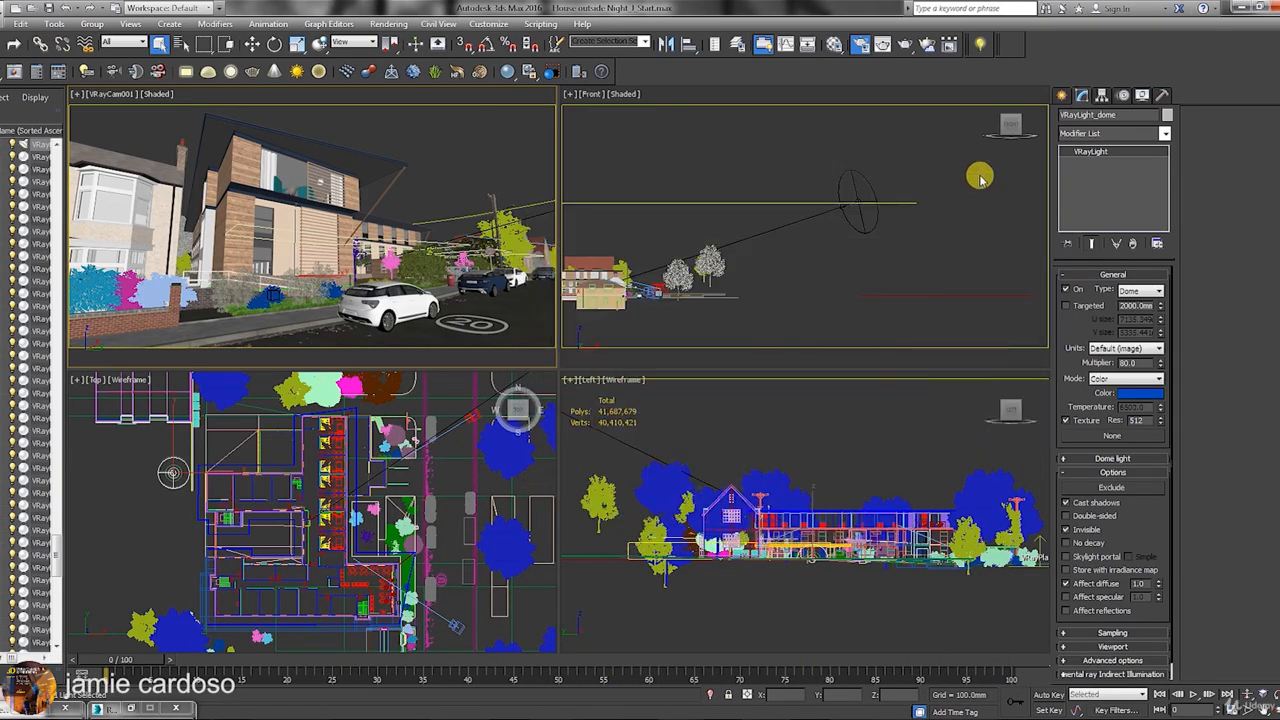
pyautogui.click(1060, 96)
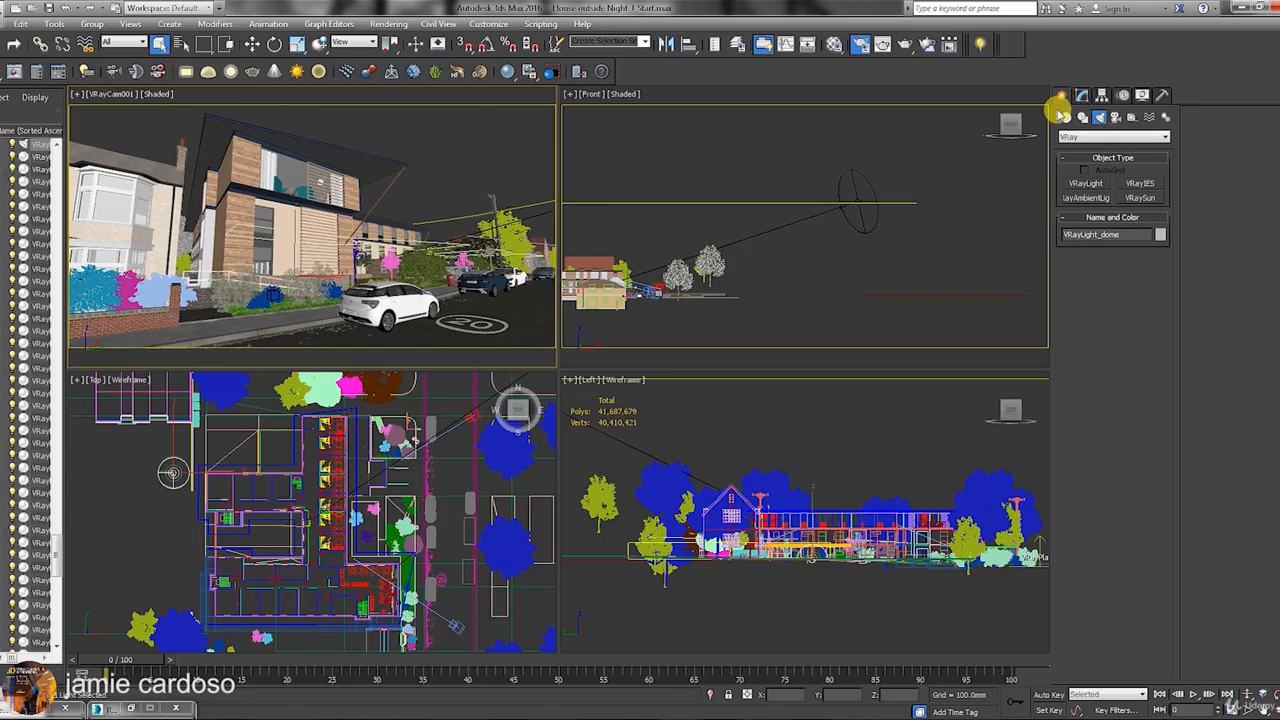
pyautogui.click(1094, 193)
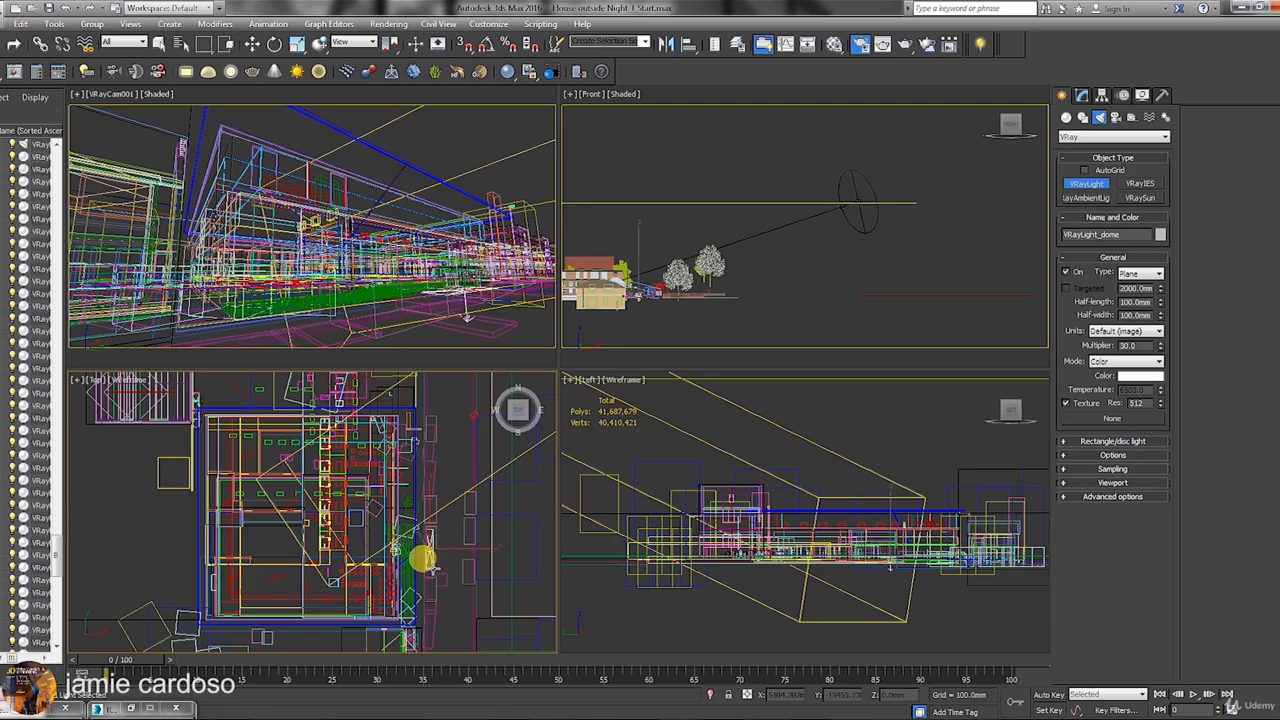
pyautogui.moveTo(432, 567); pyautogui.dragTo(433, 569)
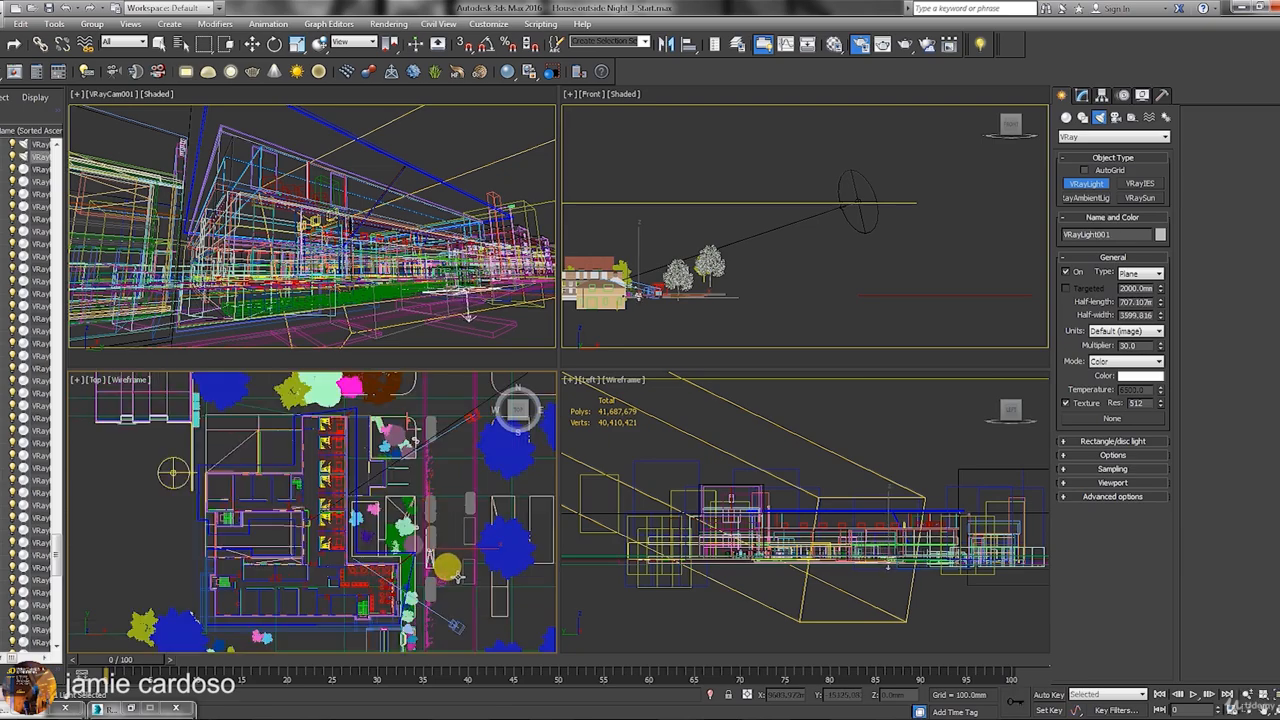
pyautogui.moveTo(661, 289); pyautogui.dragTo(661, 289, button='middle')
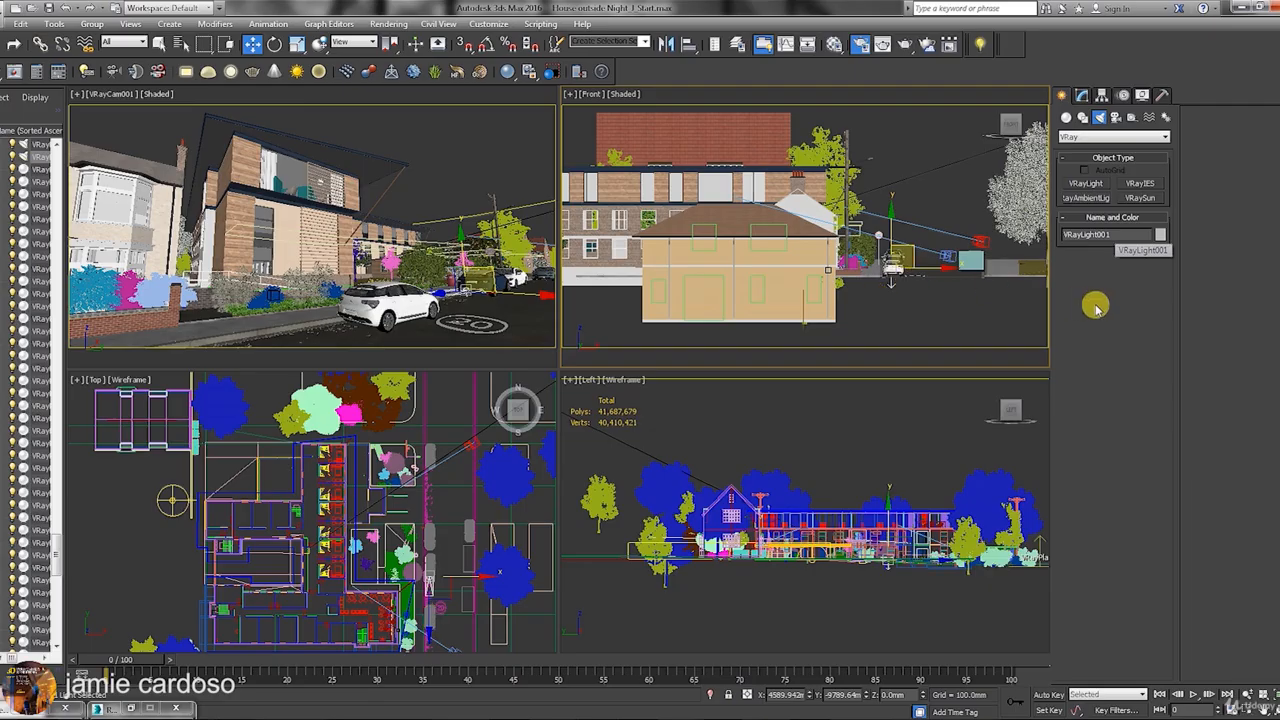
pyautogui.doubleClick(1080, 235)
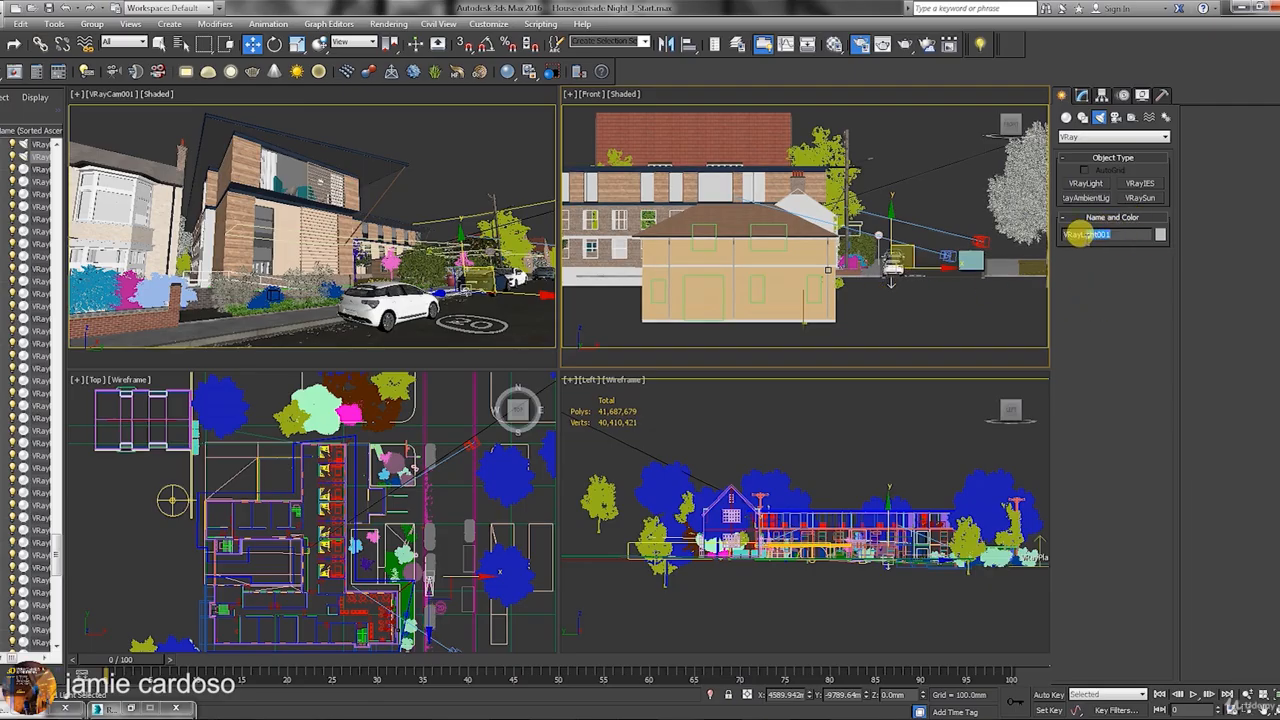
pyautogui.click(1095, 233)
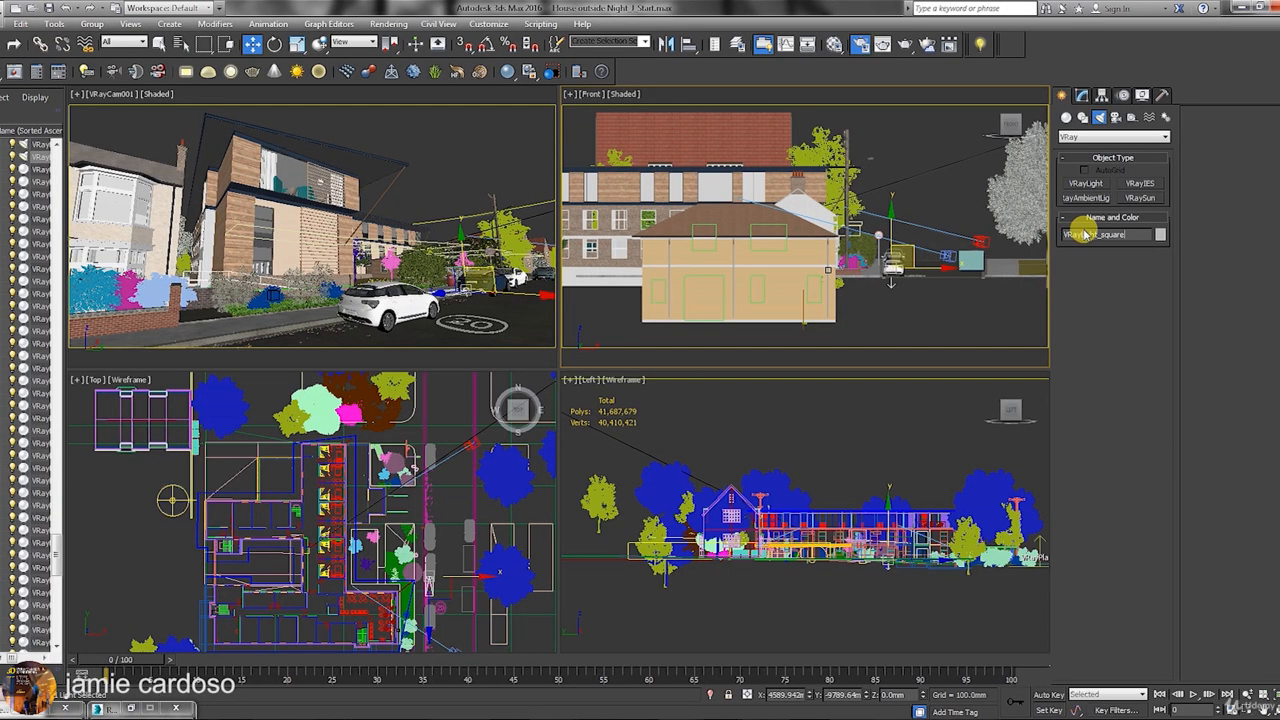
# Position the light by the front garden in the Front view and select the grass strip.
pyautogui.moveTo(911, 249); pyautogui.dragTo(910, 243)
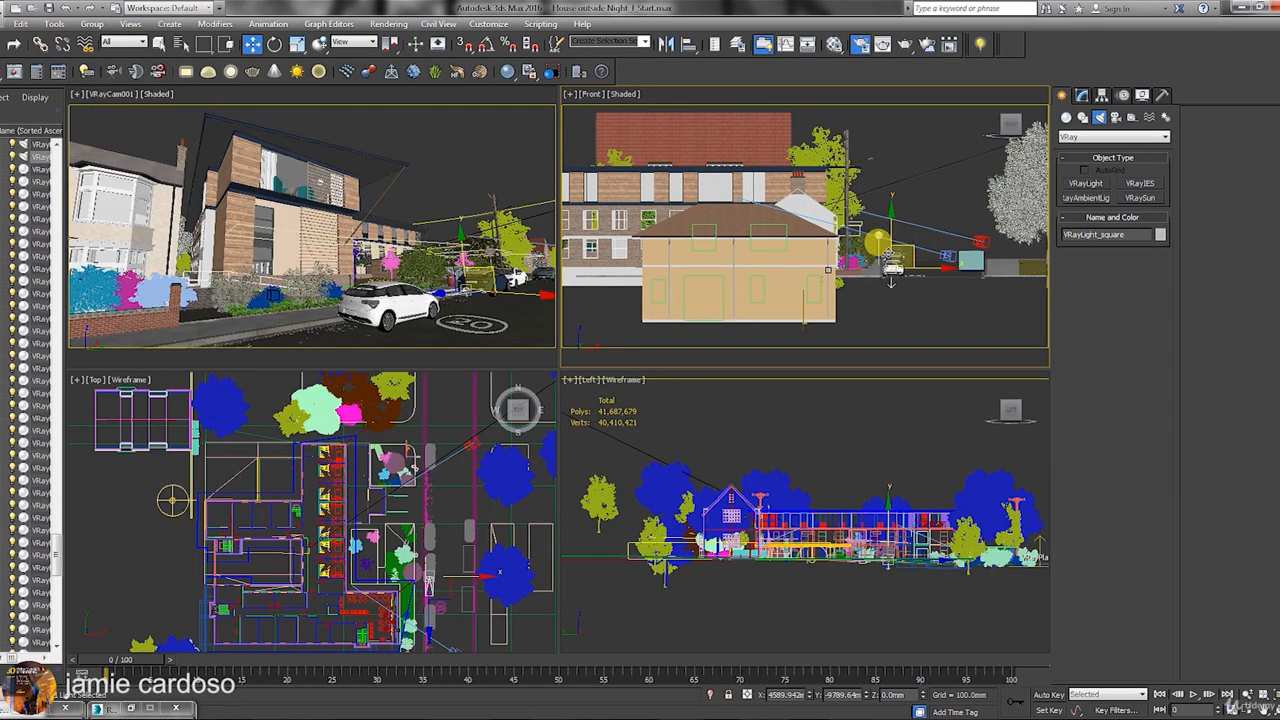
pyautogui.moveTo(890, 265); pyautogui.dragTo(850, 345)
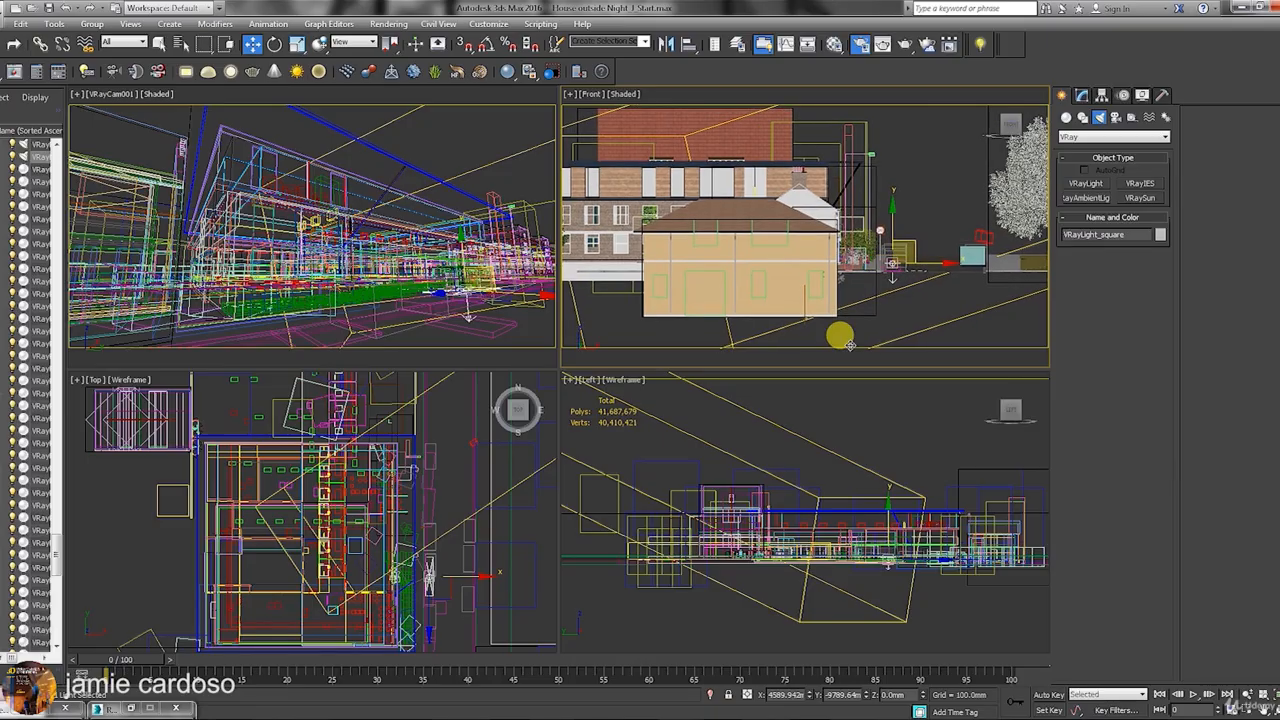
pyautogui.moveTo(457, 586); pyautogui.dragTo(414, 540, button='middle')
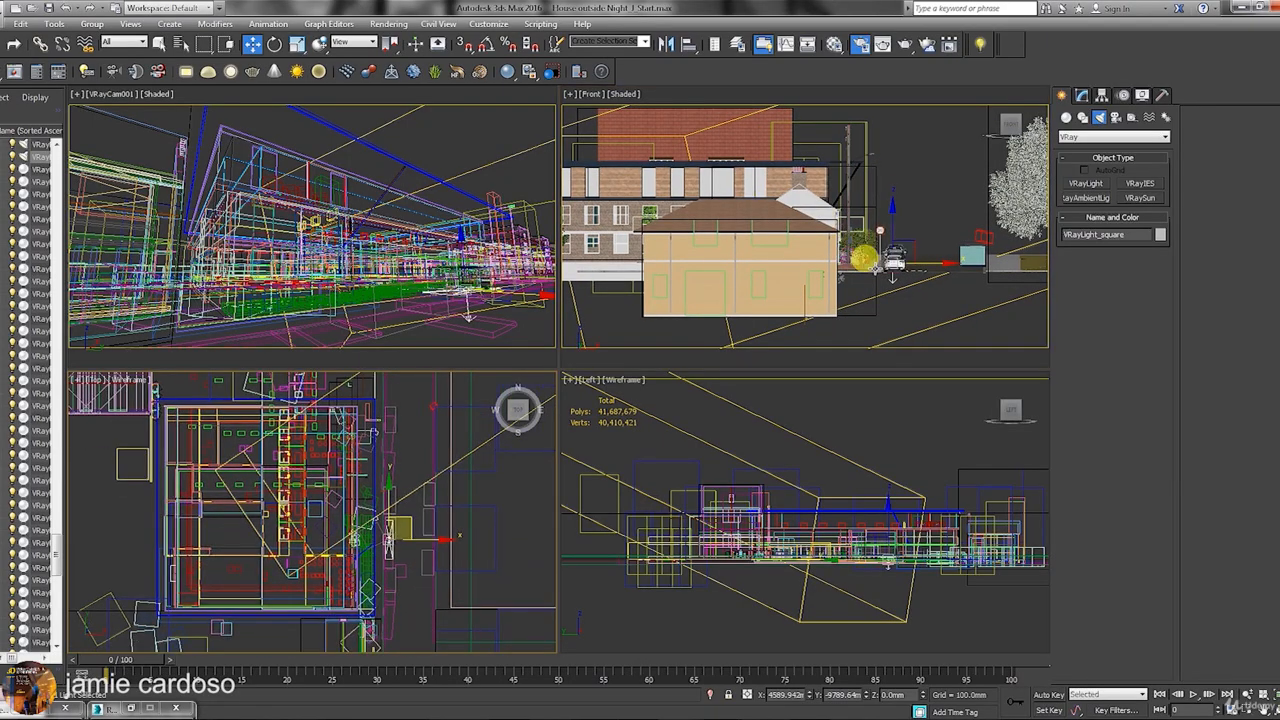
pyautogui.moveTo(875, 268); pyautogui.dragTo(867, 284, button='middle')
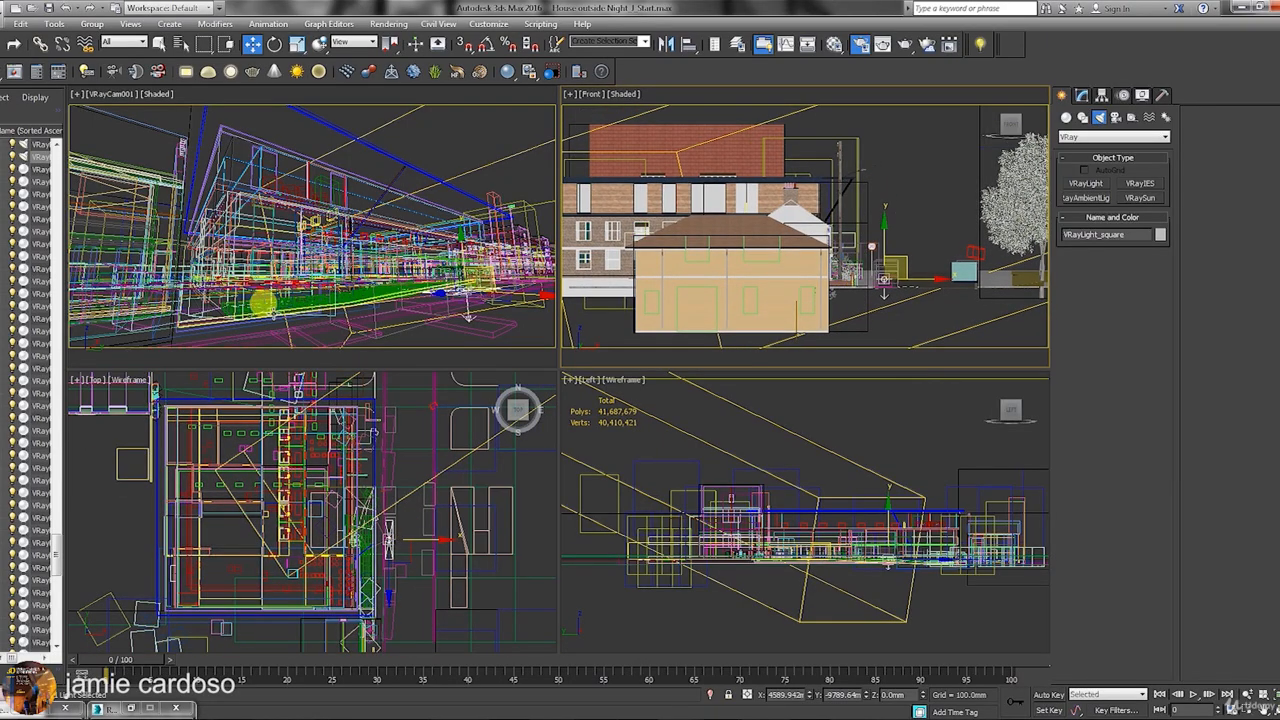
pyautogui.click(247, 299)
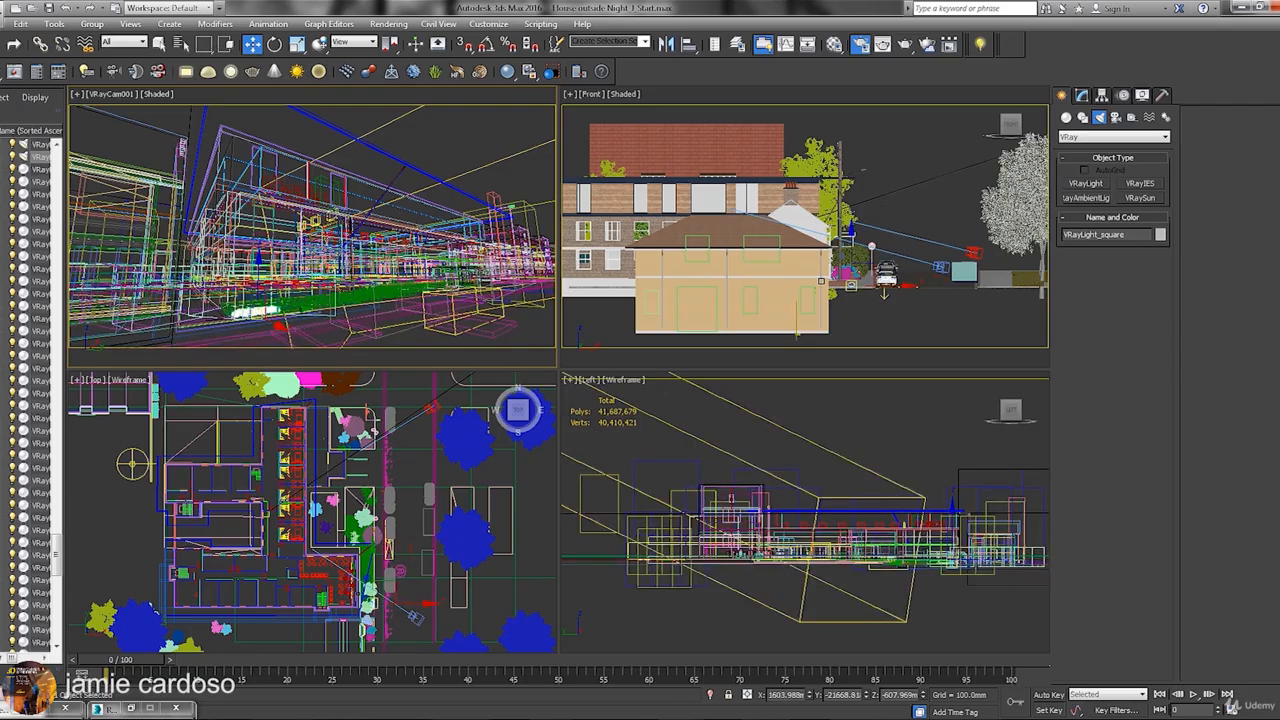
# Select the grass strips together with VRayLight_square and isolate them with Alt+Q.
pyautogui.hotkey('alt', 'w')
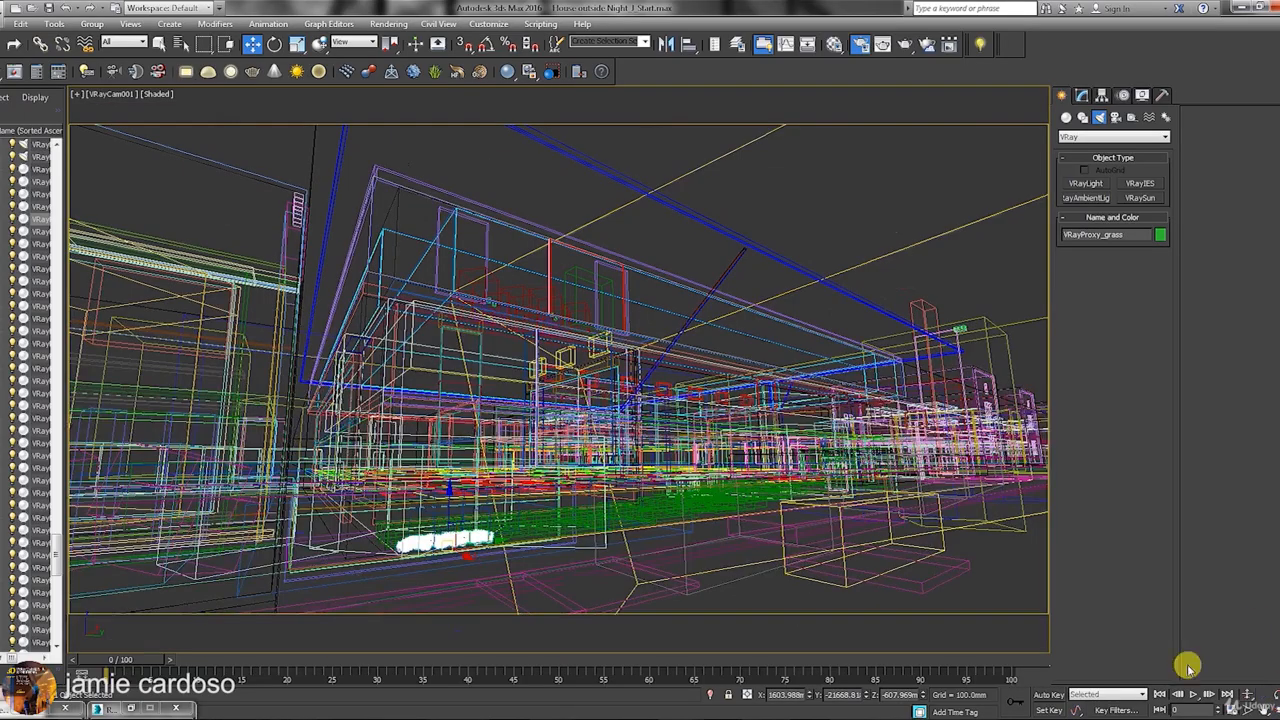
pyautogui.keyDown('ctrl'); pyautogui.click(508, 536); pyautogui.keyUp('ctrl')
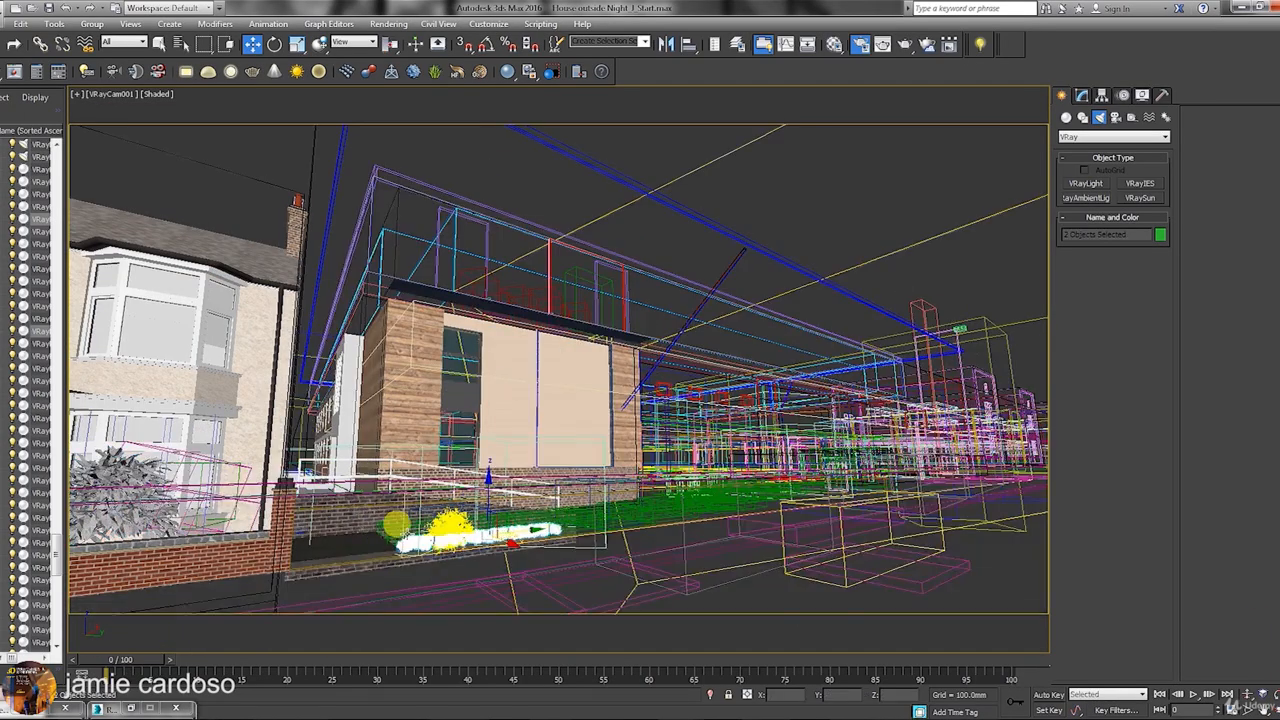
pyautogui.keyDown('ctrl'); pyautogui.click(381, 523); pyautogui.keyUp('ctrl')
pyautogui.keyDown('ctrl'); pyautogui.click(500, 518); pyautogui.keyUp('ctrl')
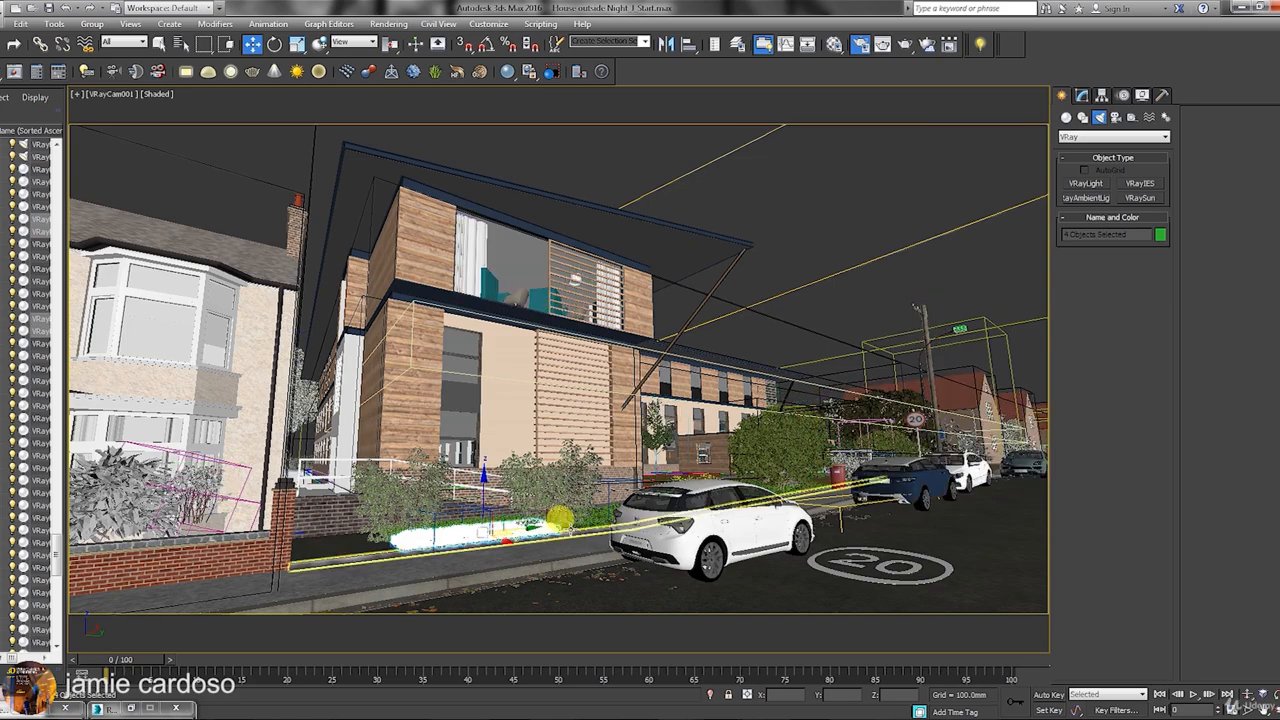
pyautogui.hotkey('alt', 'w')
pyautogui.hotkey('alt', 'q')
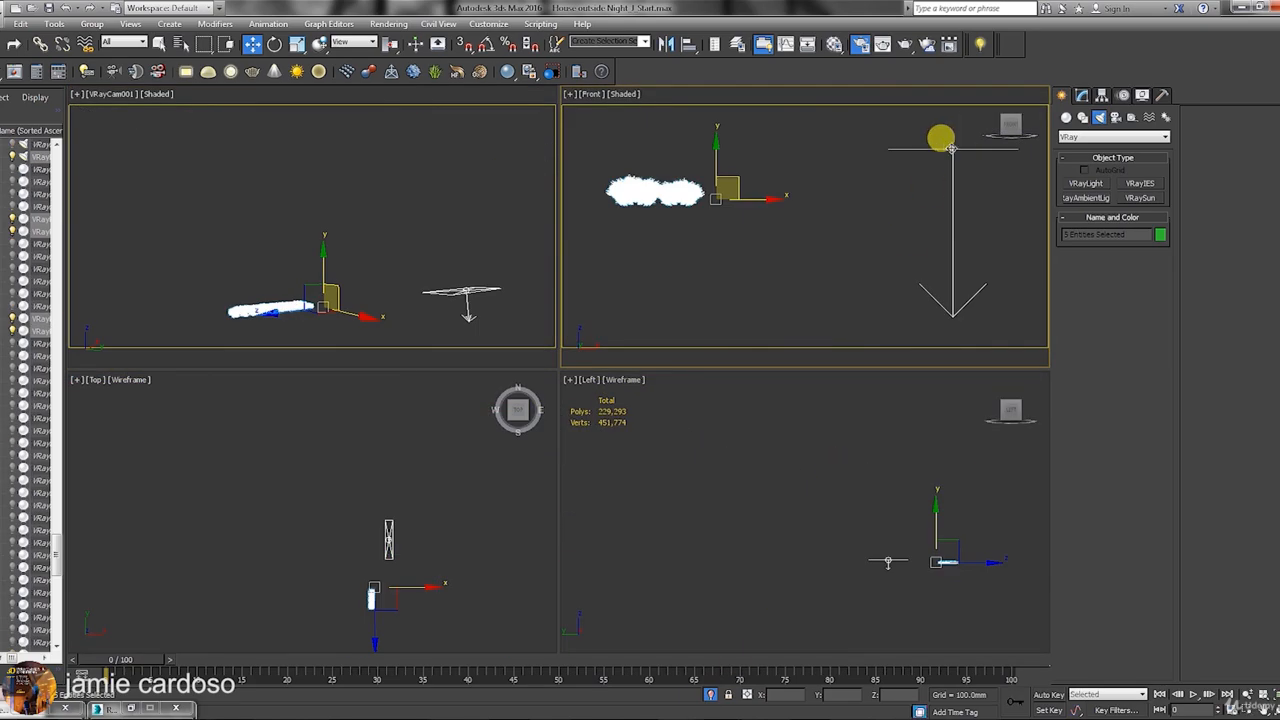
# Move VRayLight_square across so it sits beside the grass strip.
pyautogui.click(951, 148)
pyautogui.moveTo(412, 515); pyautogui.dragTo(411, 434, button='middle')
pyautogui.moveTo(402, 443); pyautogui.dragTo(256, 490)
pyautogui.scroll(4, 391, 528)
pyautogui.scroll(3, 364, 496)
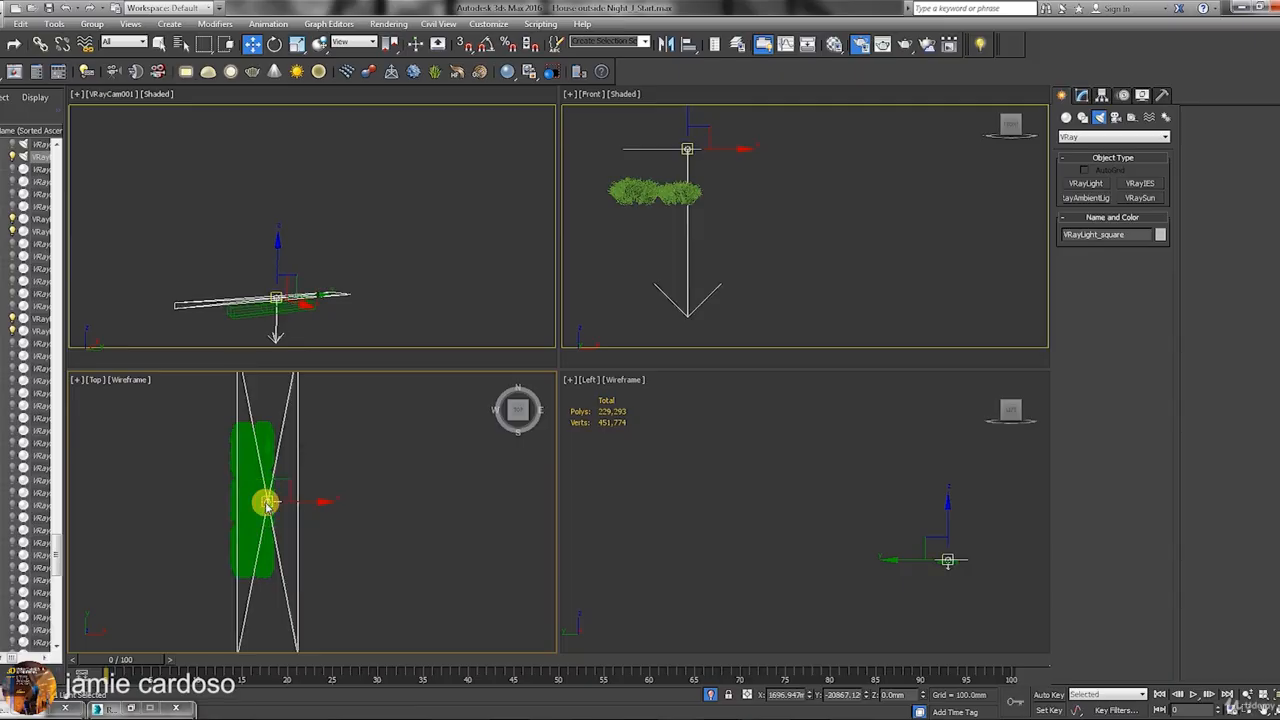
# Rotate the light about 96 degrees to shine sideways onto the grass, then nudge it into place.
pyautogui.rightClick(267, 507)
pyautogui.click(290, 516)
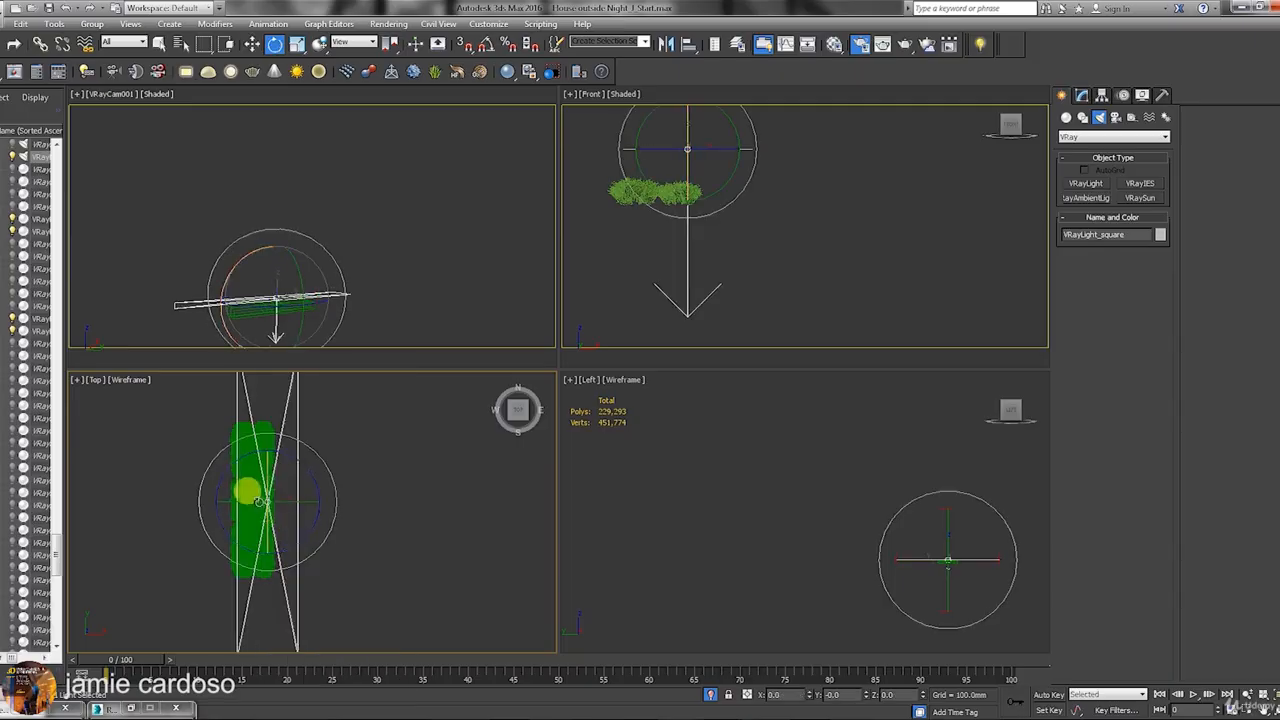
pyautogui.moveTo(243, 499); pyautogui.dragTo(376, 525)
pyautogui.moveTo(685, 242); pyautogui.dragTo(729, 314, button='middle')
pyautogui.rightClick(780, 195)
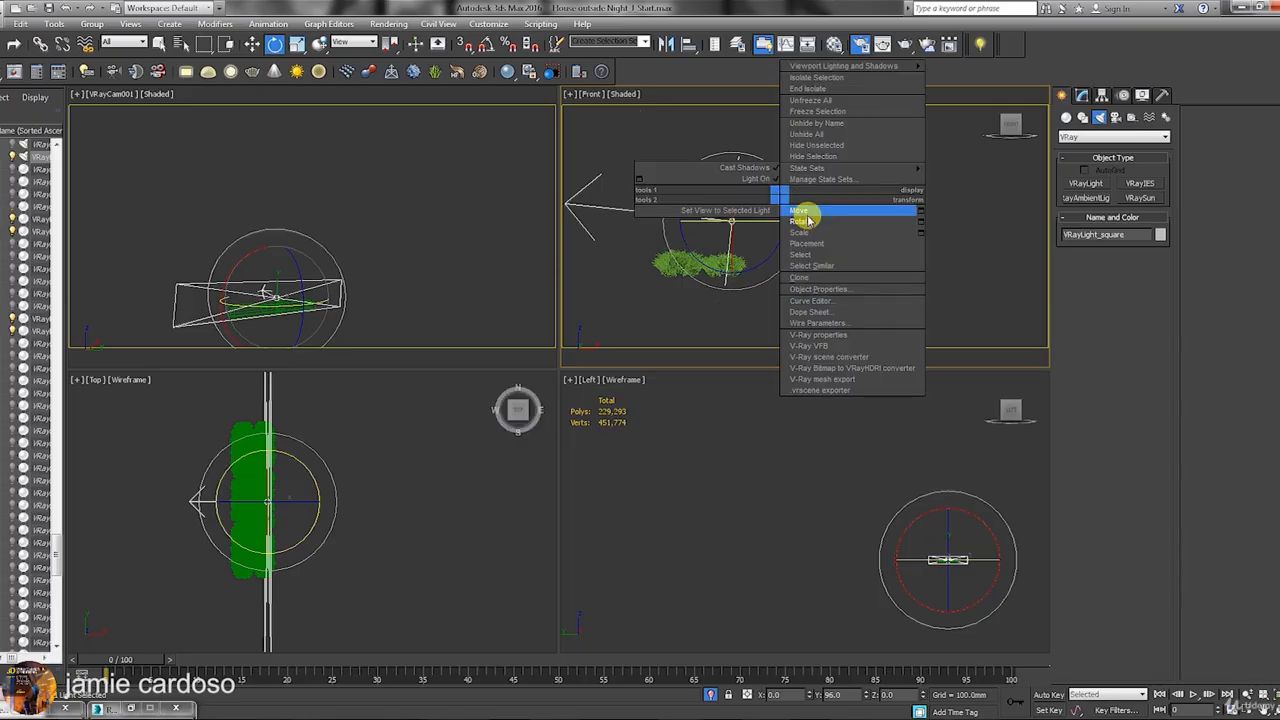
pyautogui.click(808, 212)
pyautogui.moveTo(743, 194); pyautogui.dragTo(766, 234)
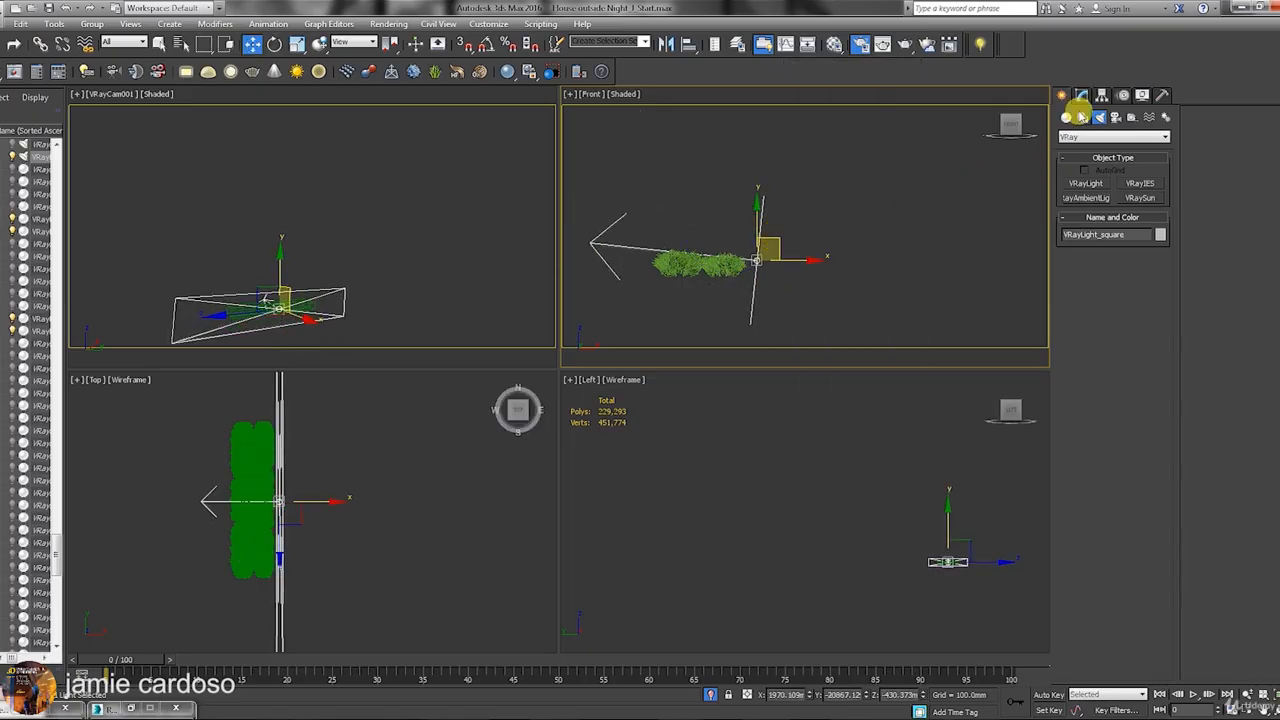
pyautogui.click(1081, 95)
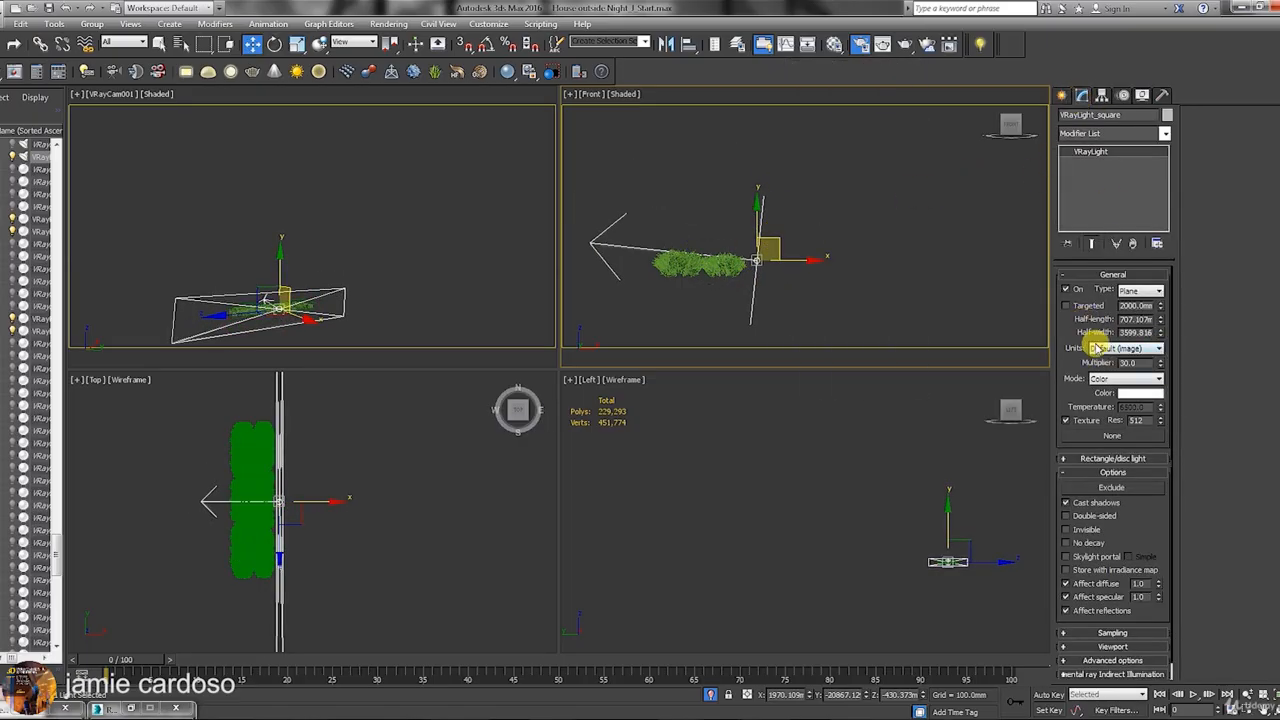
# Shrink the light's half-length and half-width into a narrow strip, tilt it slightly, and set multiplier 20.
pyautogui.moveTo(315, 490); pyautogui.dragTo(323, 502, button='middle')
pyautogui.moveTo(1161, 321); pyautogui.dragTo(1183, 365)
pyautogui.moveTo(276, 508); pyautogui.dragTo(288, 508, button='middle')
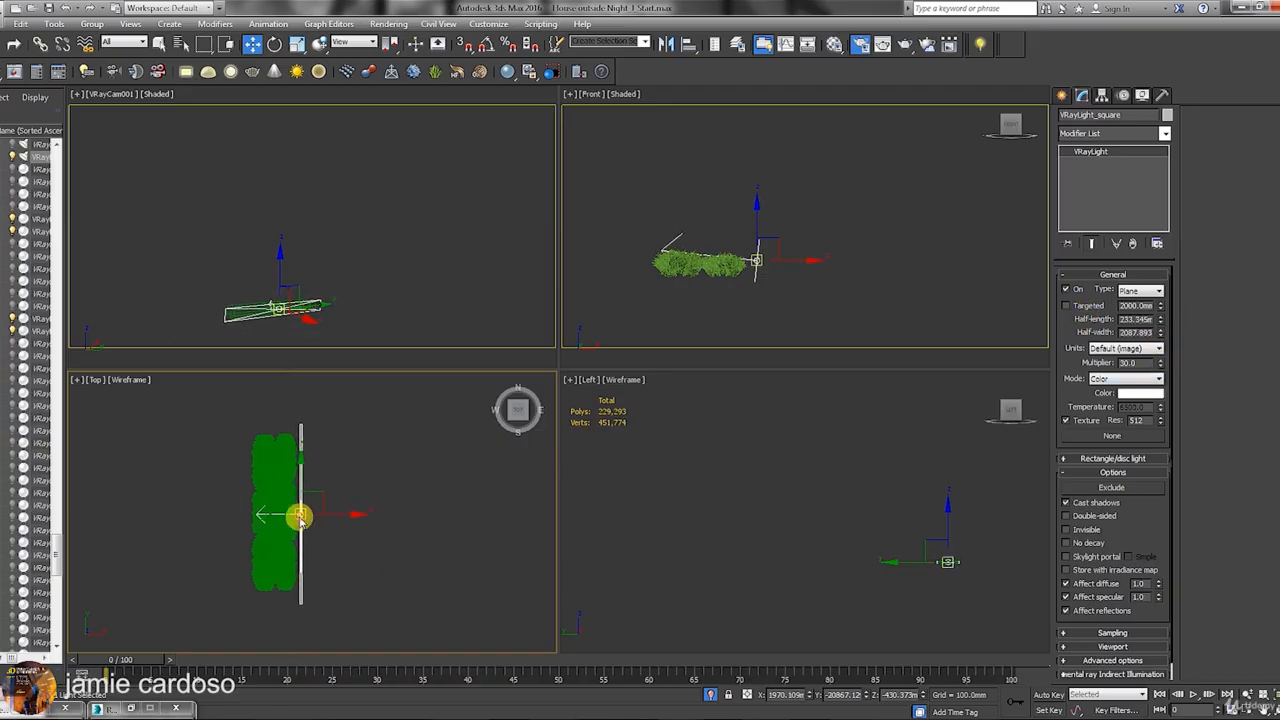
pyautogui.rightClick(300, 518)
pyautogui.click(322, 537)
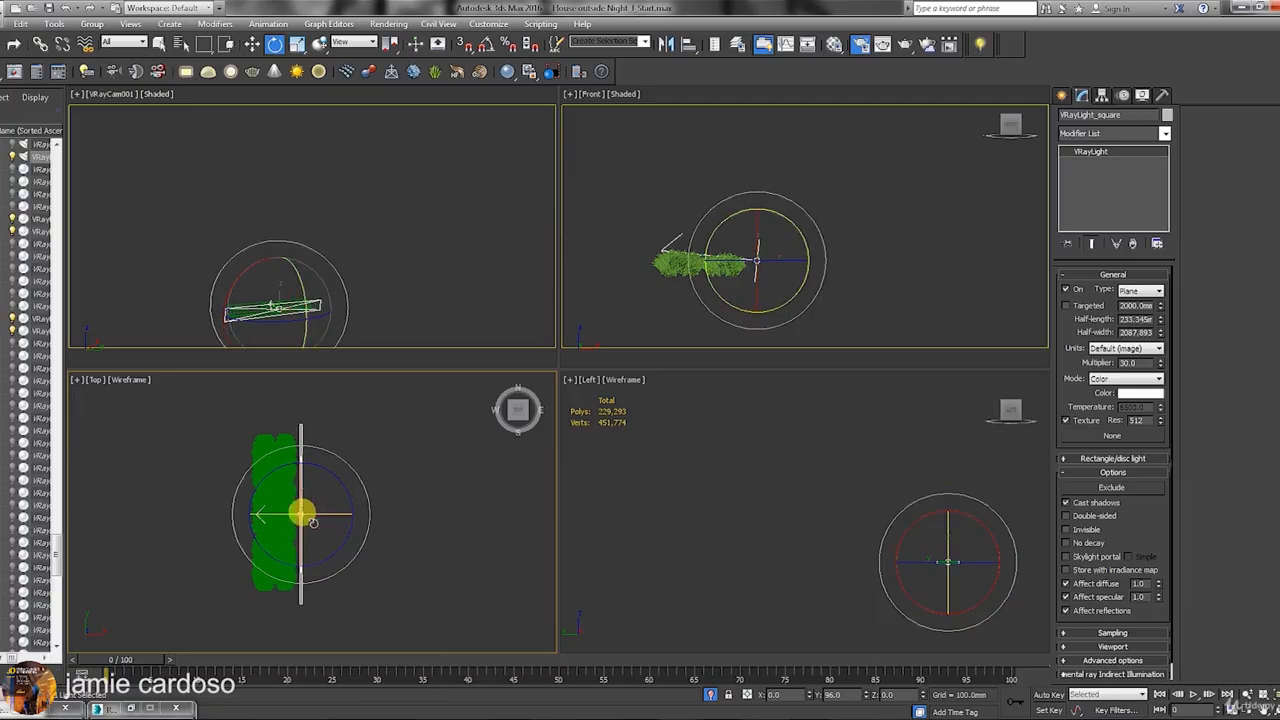
pyautogui.moveTo(300, 516); pyautogui.dragTo(292, 508)
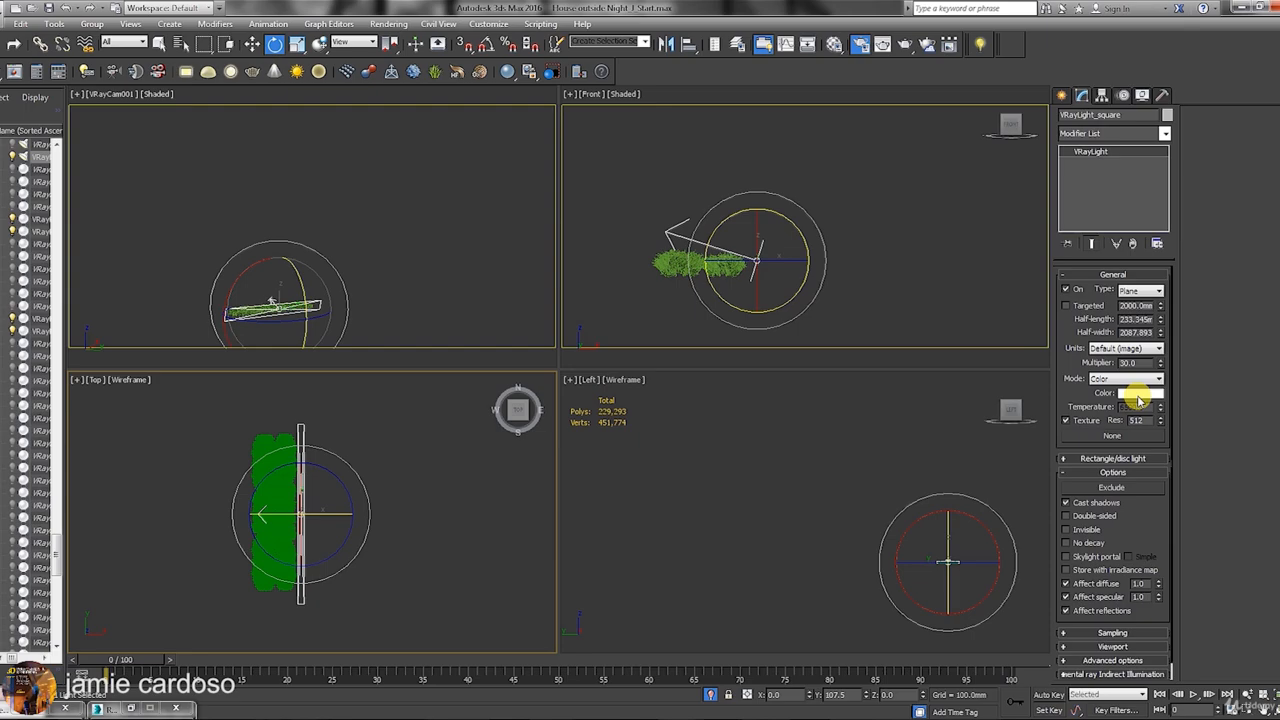
pyautogui.doubleClick(1128, 362)
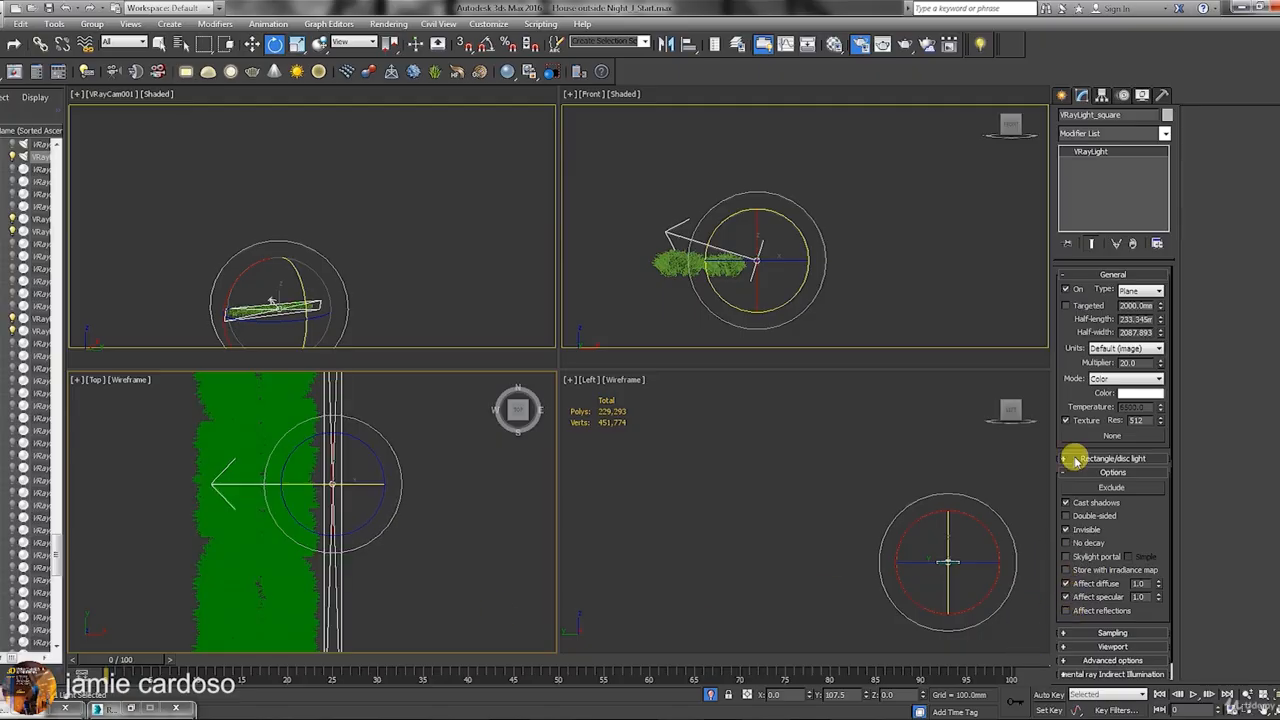
# Set the light colour to RGB 232, 195, 141 and exit isolation to show the whole house.
pyautogui.click(1138, 393)
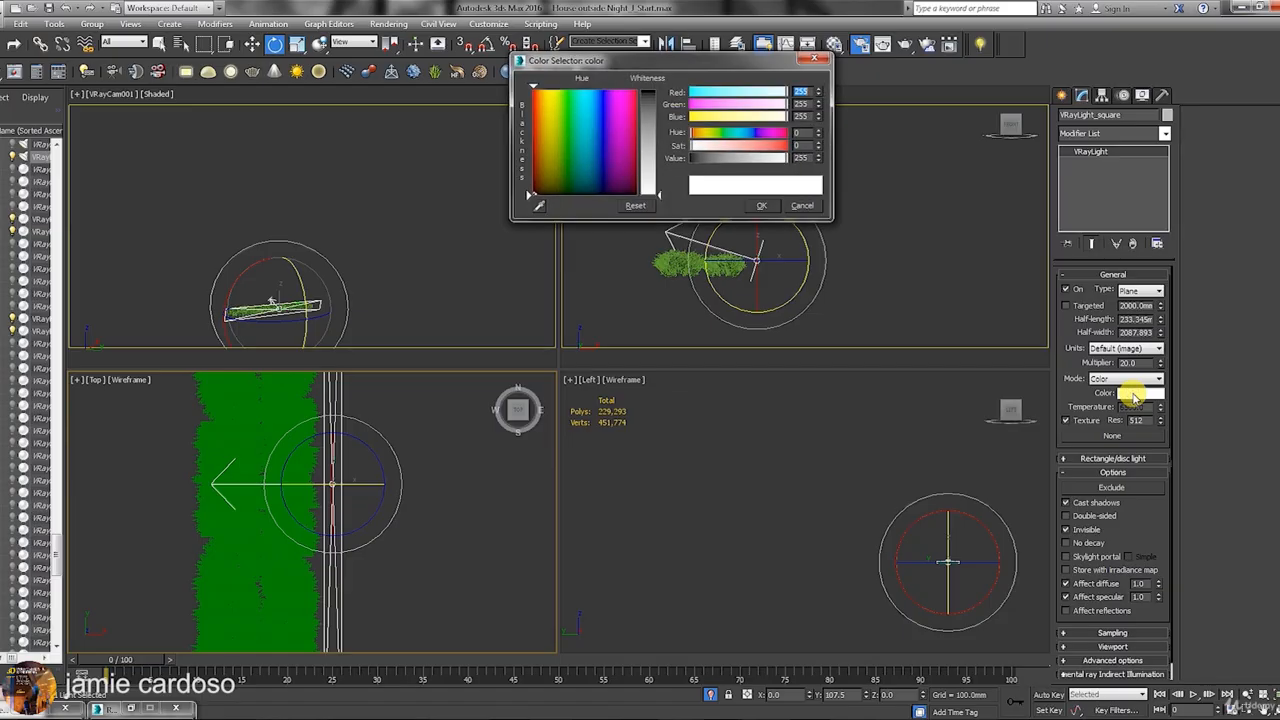
pyautogui.moveTo(618, 83); pyautogui.dragTo(622, 94)
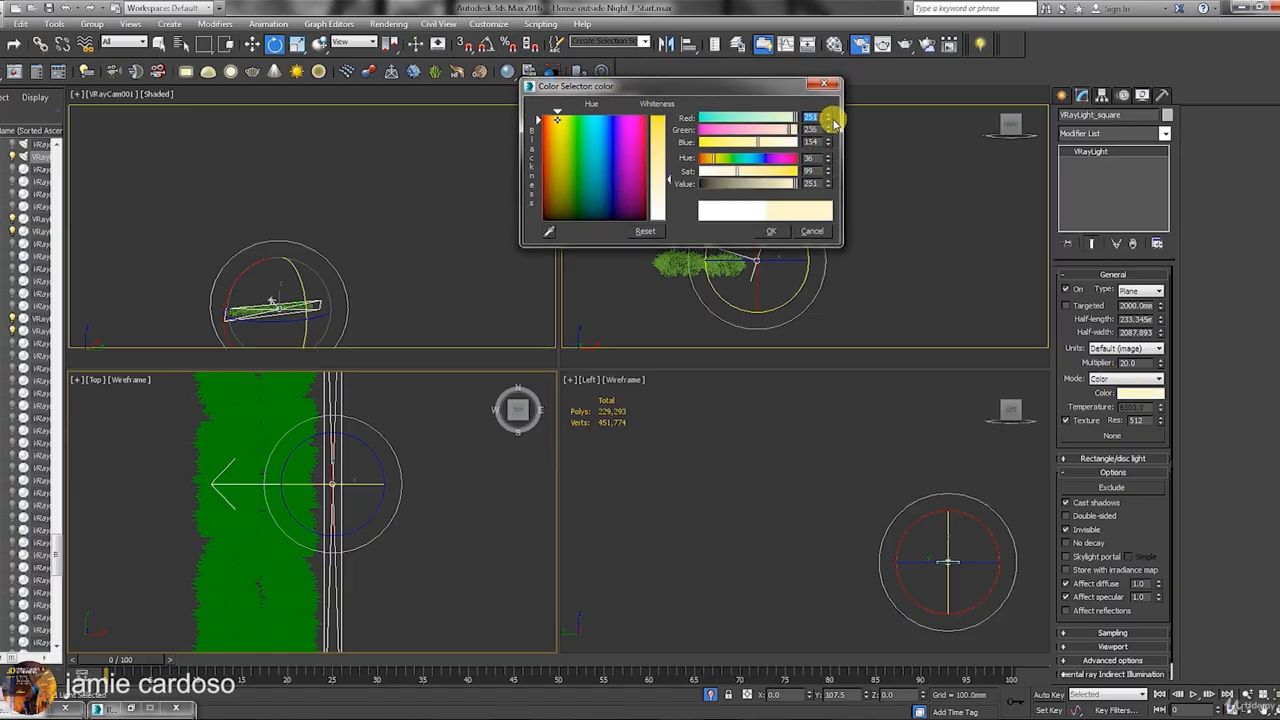
pyautogui.moveTo(796, 118); pyautogui.dragTo(790, 121)
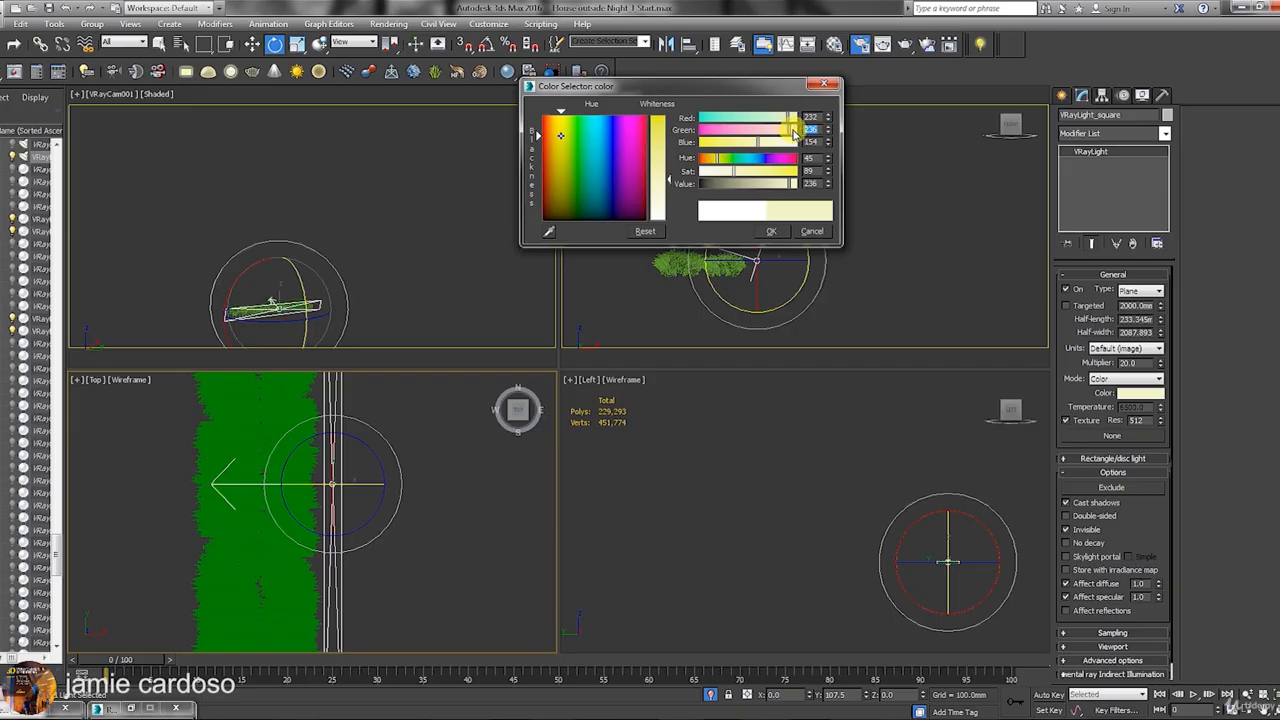
pyautogui.click(806, 141)
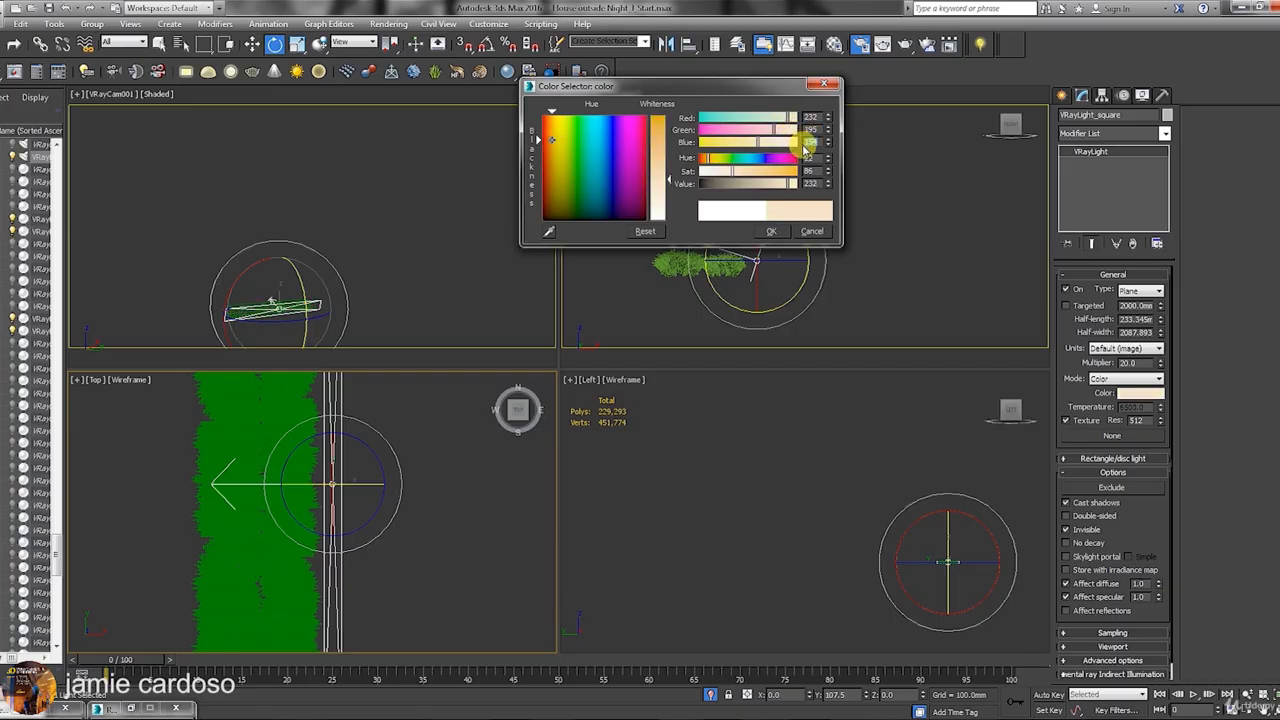
pyautogui.press('Return')
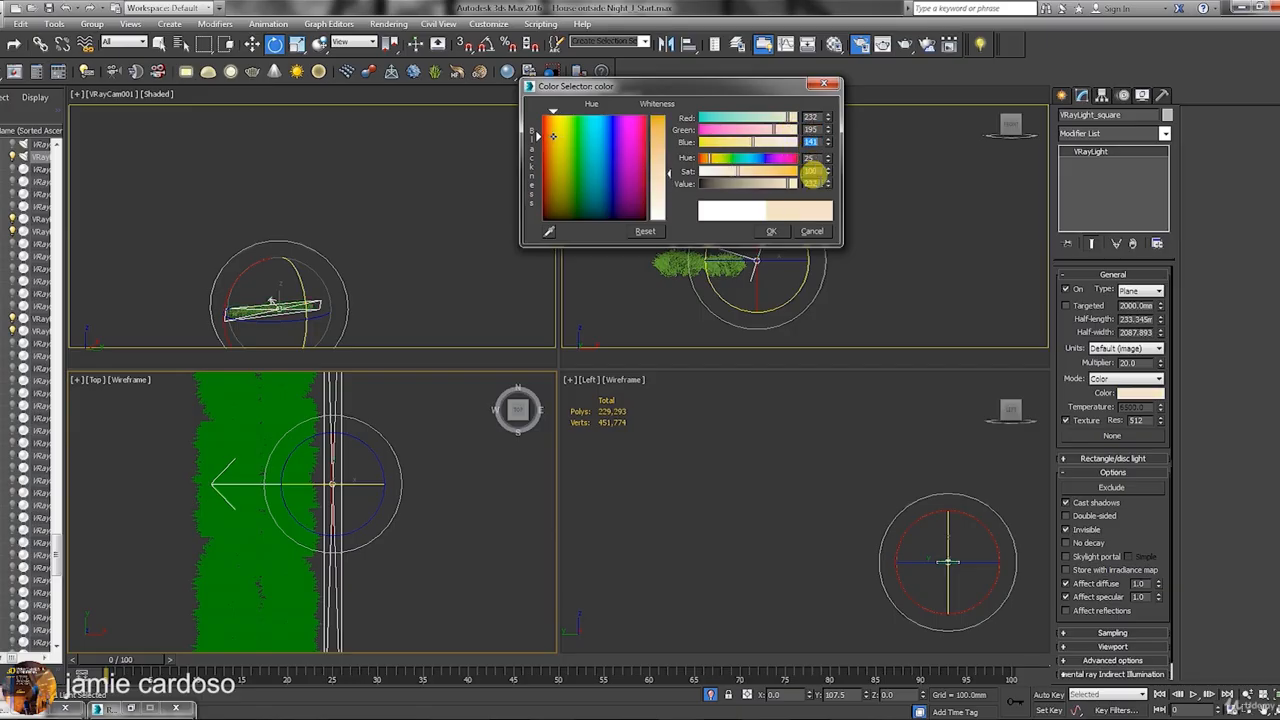
pyautogui.click(772, 233)
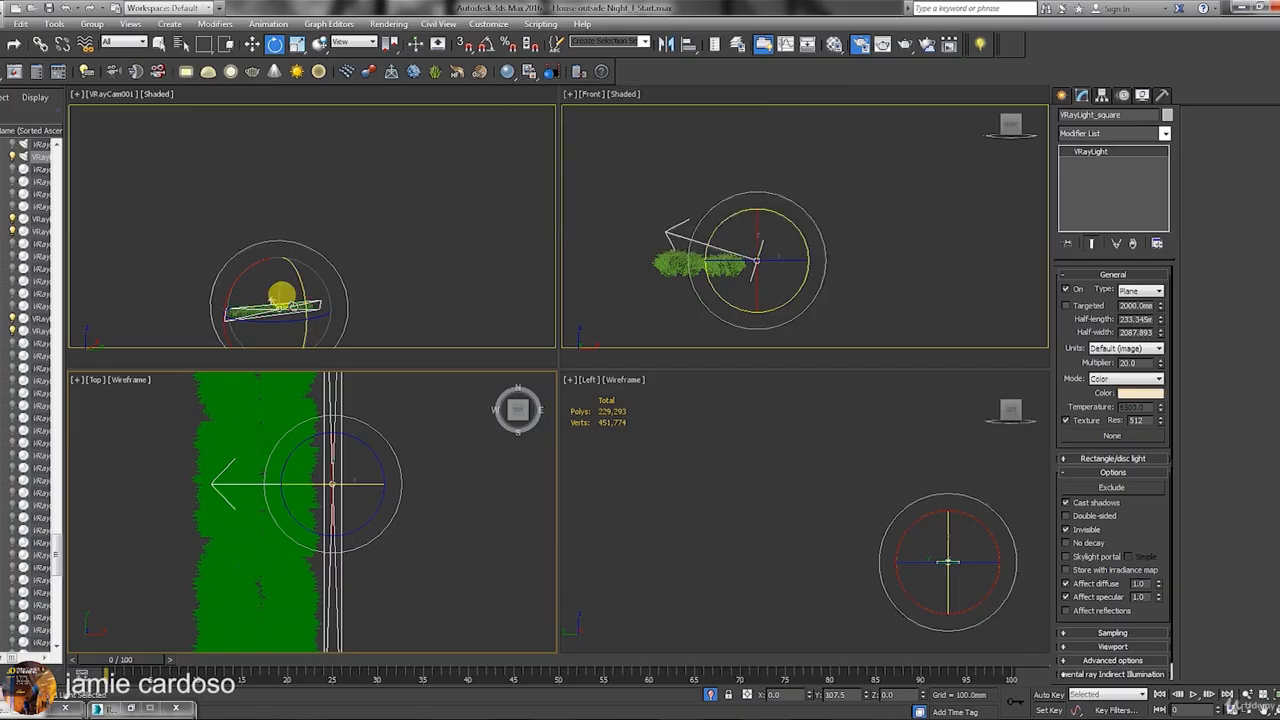
pyautogui.click(711, 695)
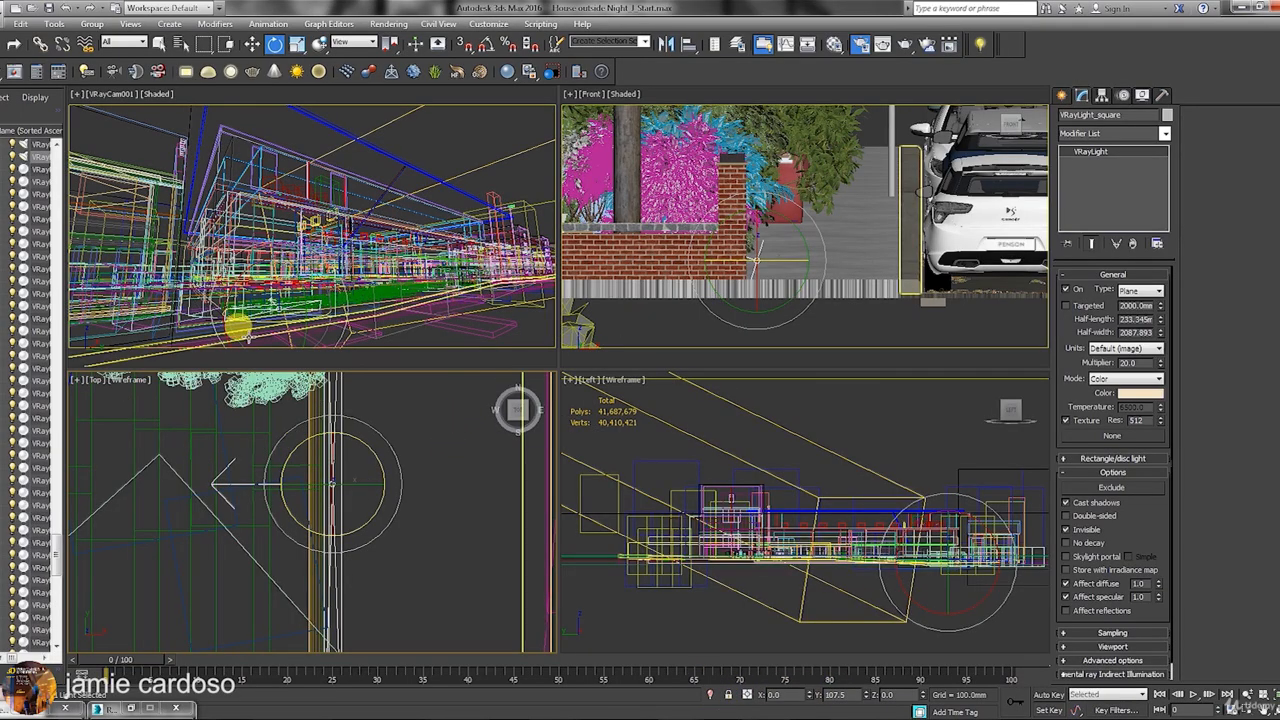
# Clone the square light as an instance, place it along the pavement and resize it.
pyautogui.scroll(-5, 343, 484)
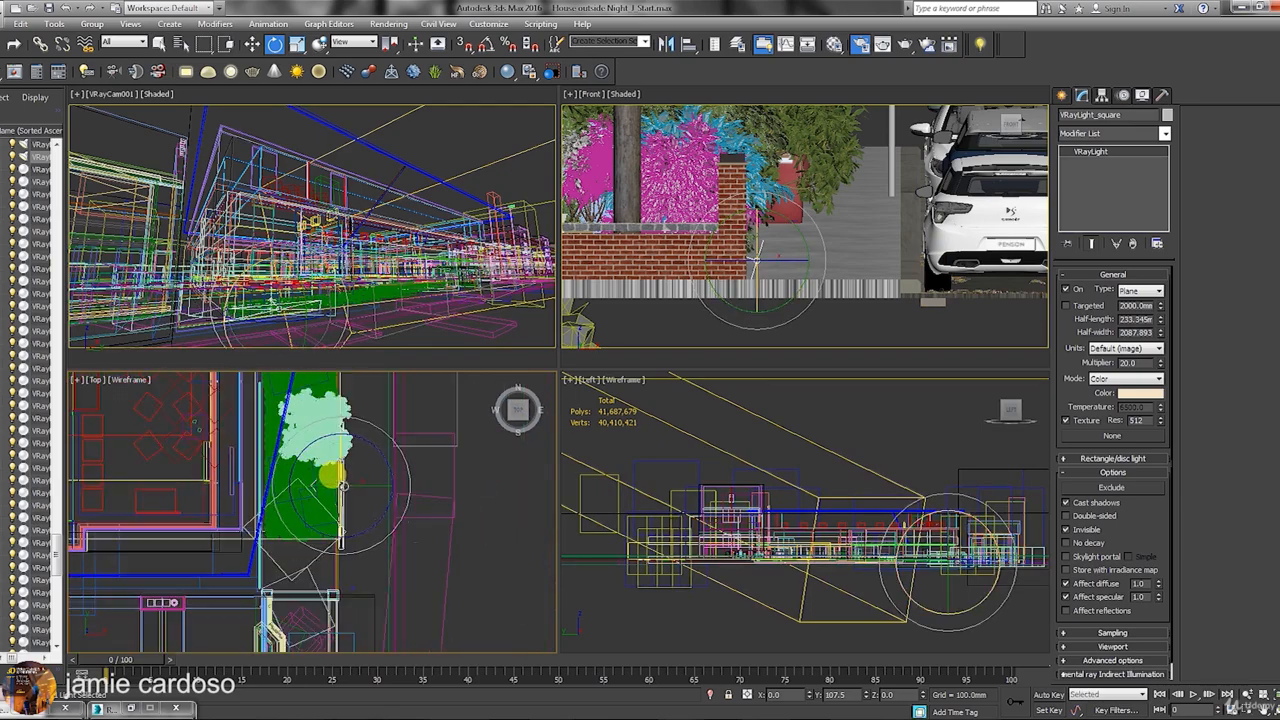
pyautogui.rightClick(343, 486)
pyautogui.click(357, 505)
pyautogui.moveTo(362, 499); pyautogui.dragTo(390, 555, button='middle')
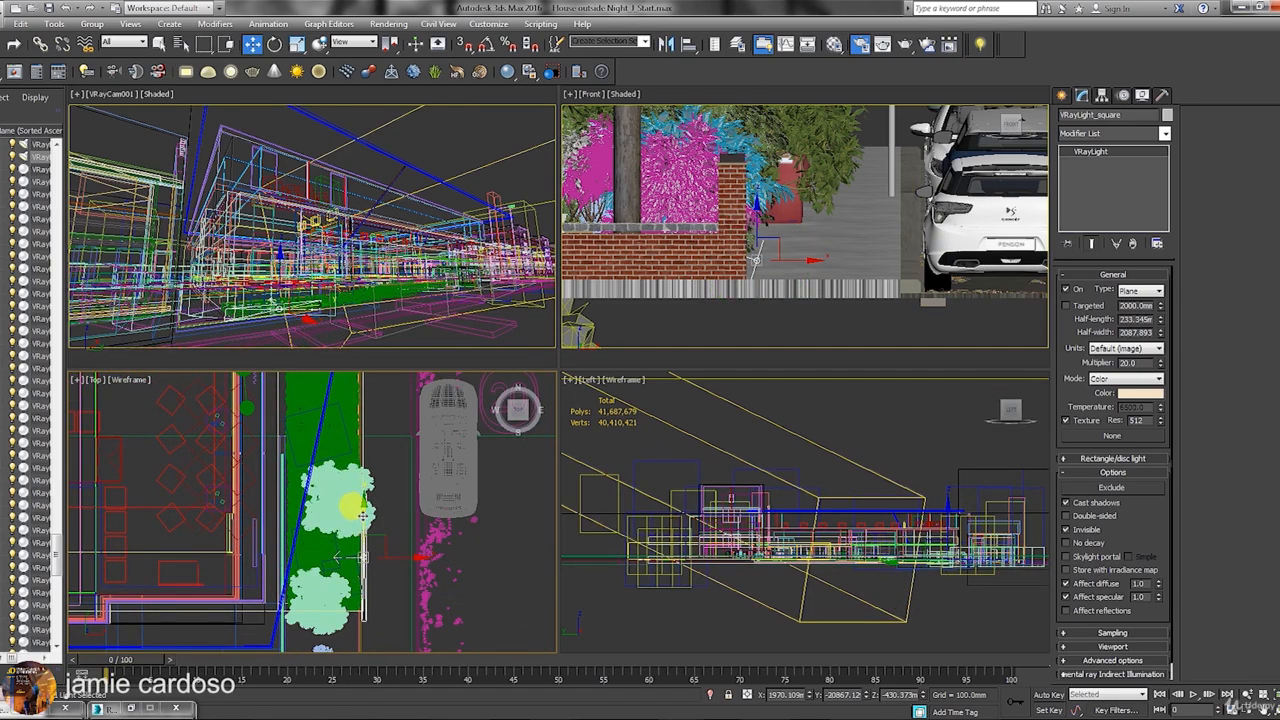
pyautogui.moveTo(389, 553)
pyautogui.keyDown('shift'); pyautogui.mouseDown()
pyautogui.moveTo(358, 442)
pyautogui.moveTo(372, 437)
pyautogui.mouseUp(); pyautogui.keyUp('shift')
pyautogui.click(583, 340)
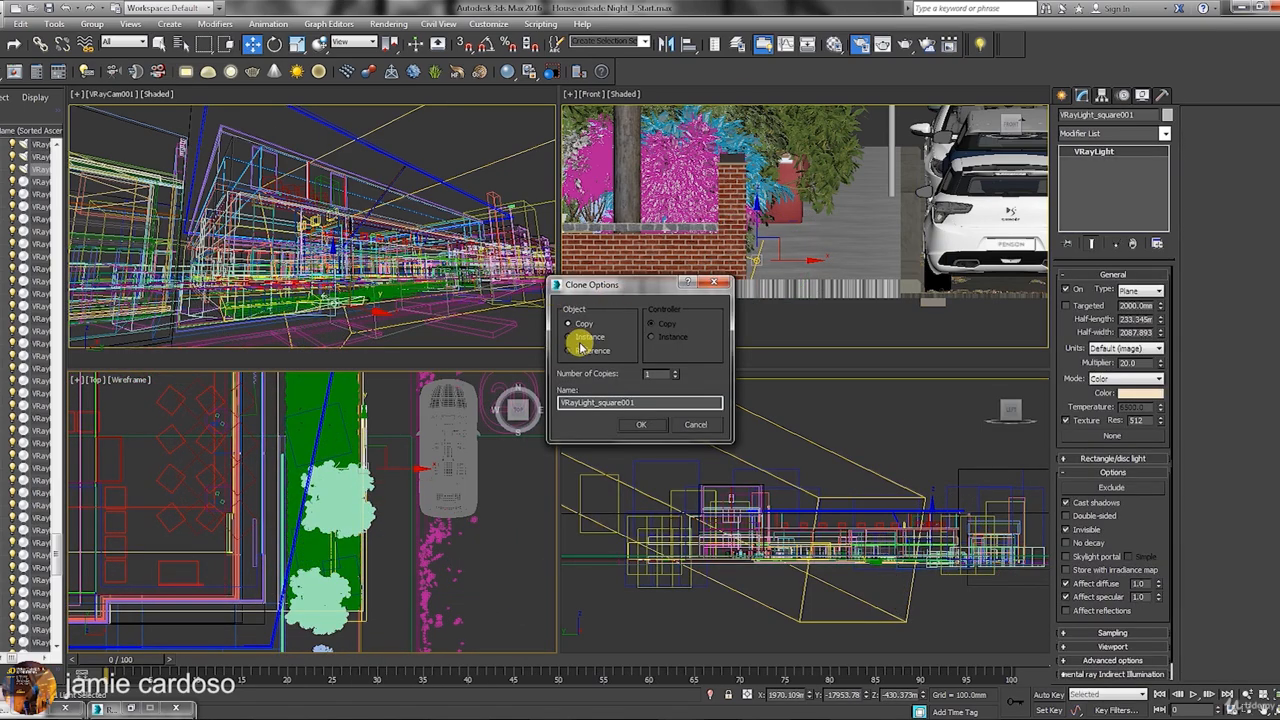
pyautogui.click(641, 423)
pyautogui.moveTo(352, 387)
pyautogui.mouseDown()
pyautogui.moveTo(360, 488)
pyautogui.moveTo(366, 407)
pyautogui.mouseUp()
pyautogui.click(298, 45)
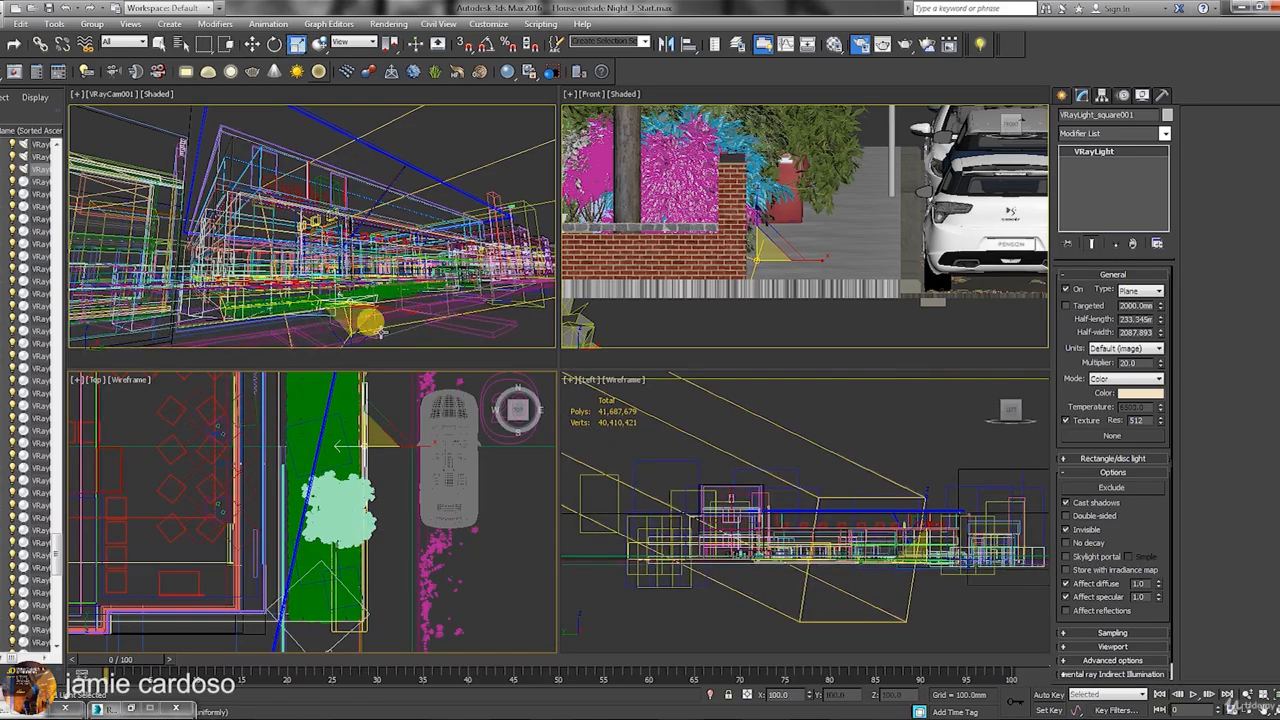
pyautogui.moveTo(365, 400); pyautogui.dragTo(367, 383)
# Make a second copy, VRayLight_square002, further down the street.
pyautogui.moveTo(369, 445); pyautogui.dragTo(376, 500, button='middle')
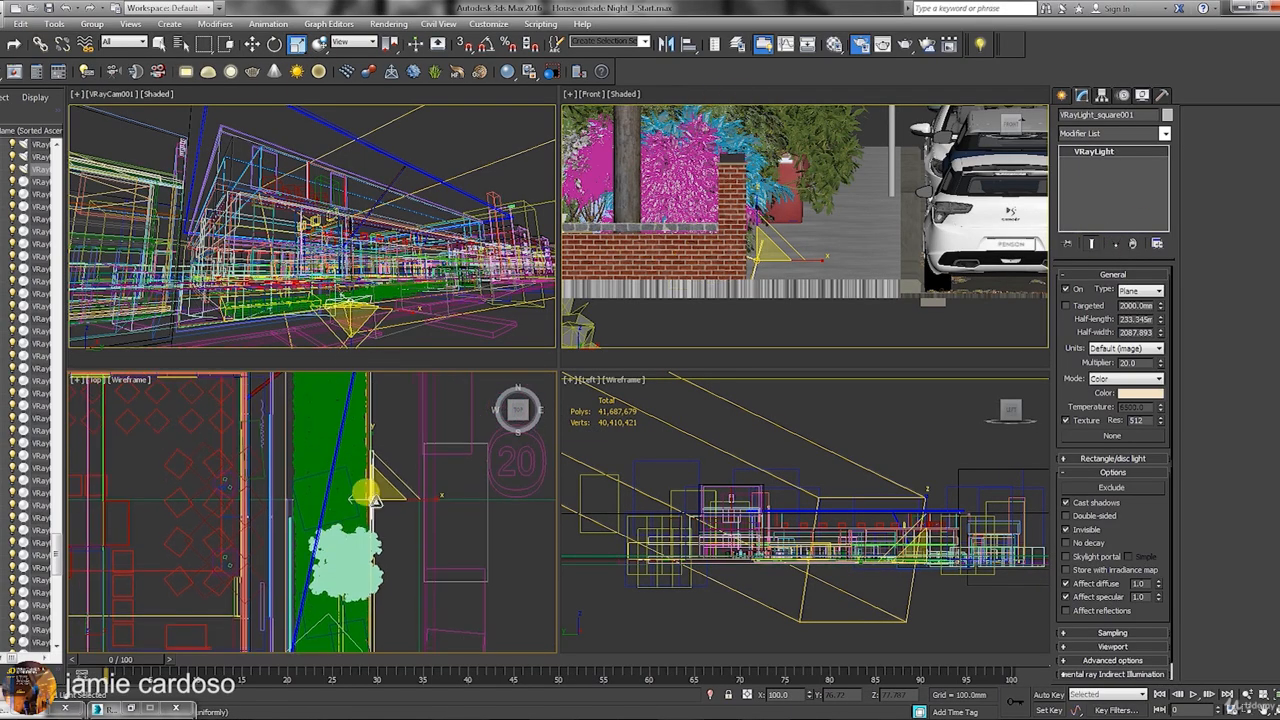
pyautogui.click(253, 45)
pyautogui.moveTo(371, 430); pyautogui.dragTo(374, 462, button='middle')
pyautogui.keyDown('shift'); pyautogui.moveTo(374, 465); pyautogui.dragTo(374, 462); pyautogui.keyUp('shift')
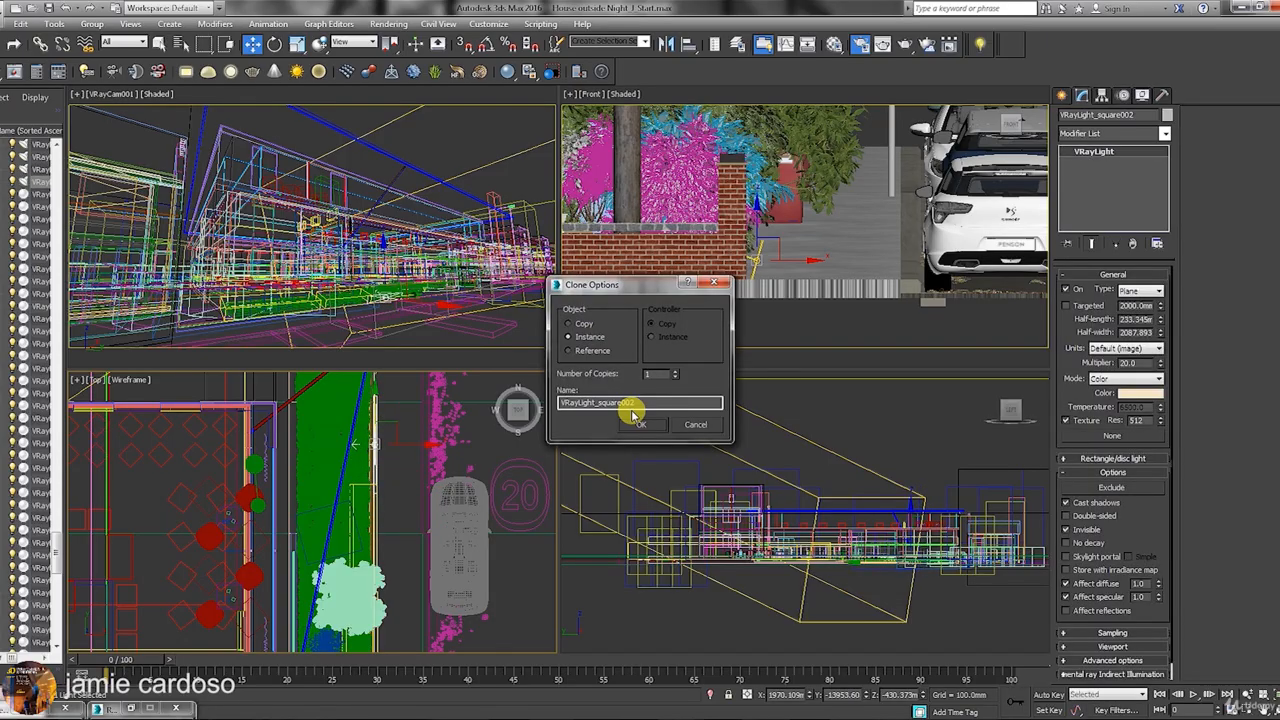
pyautogui.click(634, 414)
pyautogui.moveTo(330, 521); pyautogui.dragTo(334, 488, button='middle')
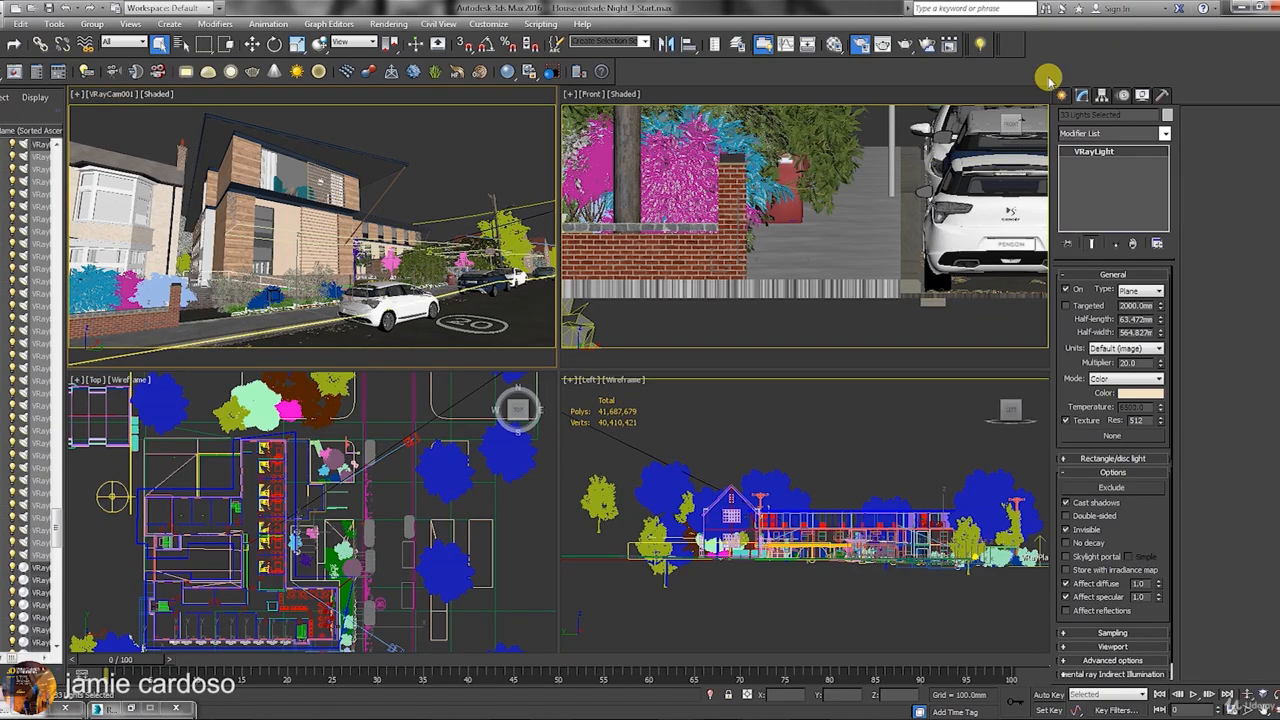
# Run a production render of the night camera view and stop it after the prepass.
pyautogui.click(906, 44)
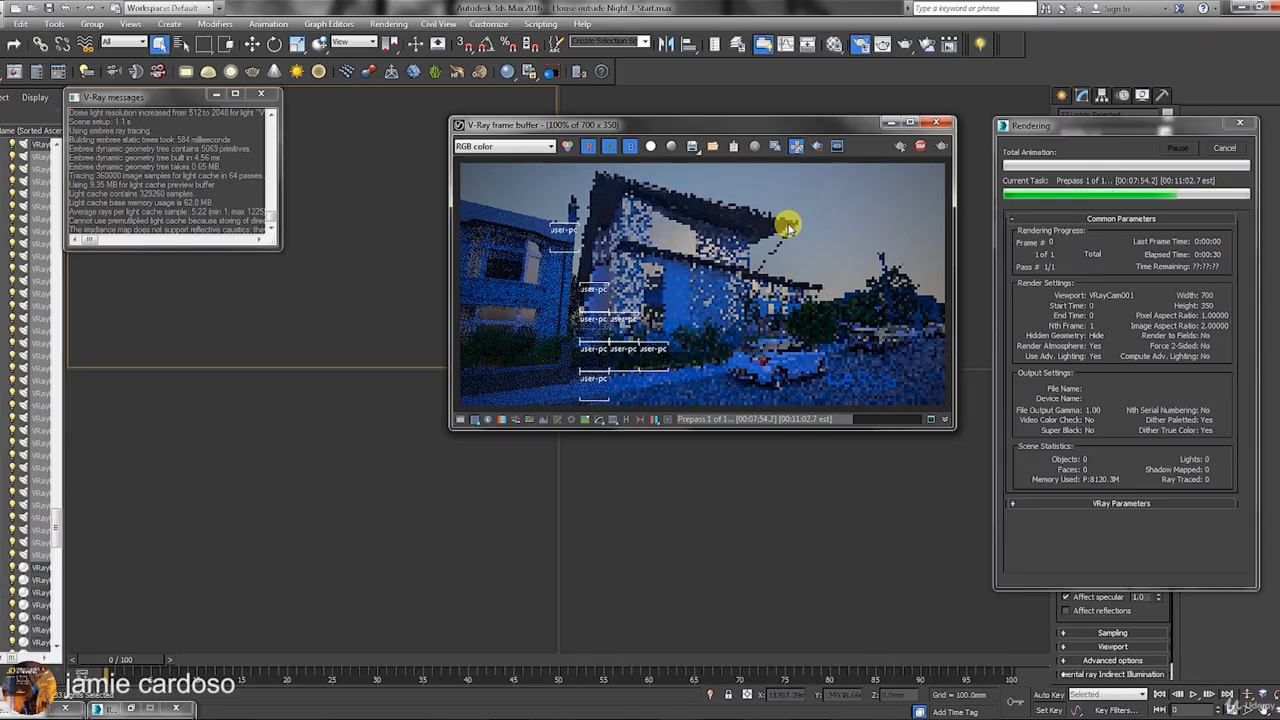
pyautogui.click(1224, 148)
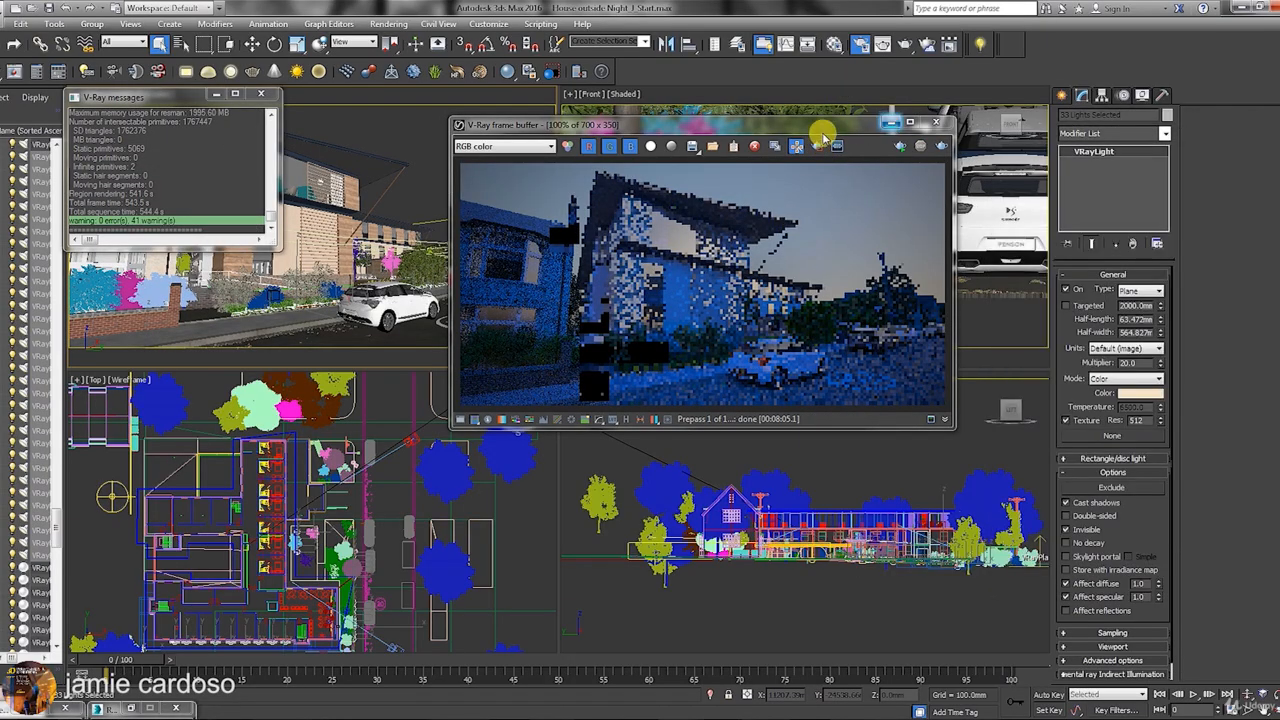
pyautogui.moveTo(822, 130); pyautogui.dragTo(778, 148)
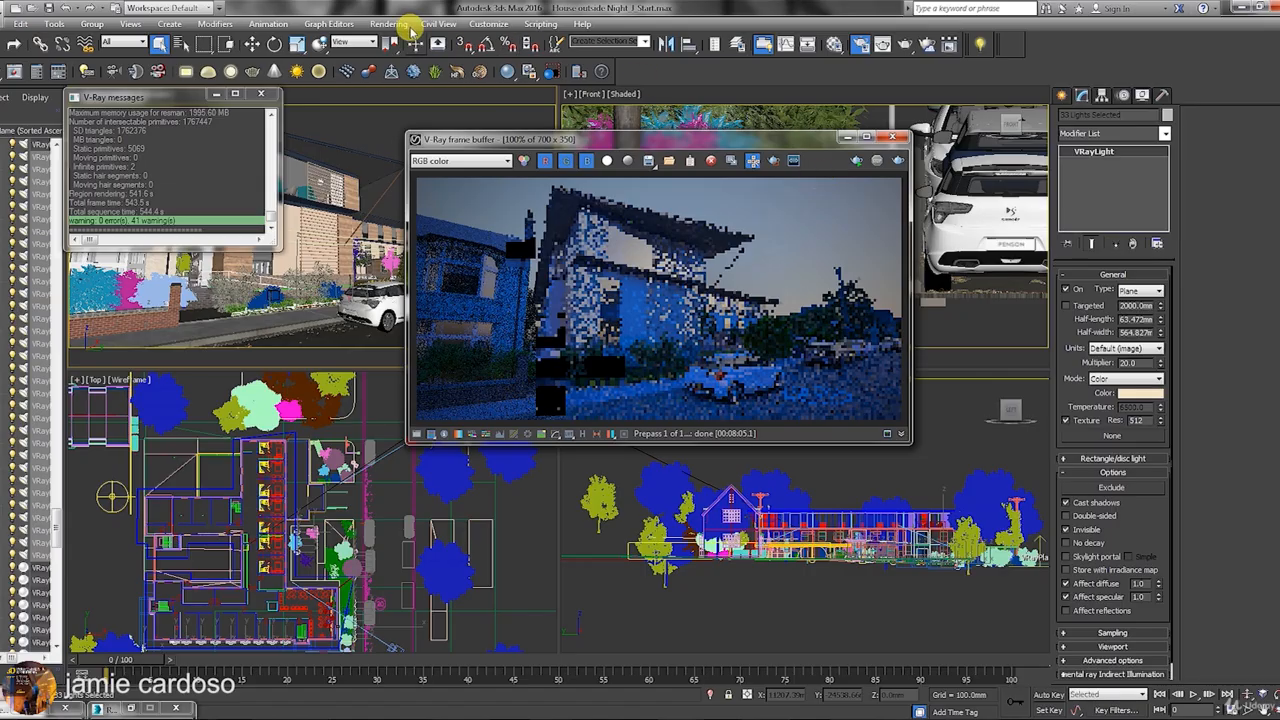
pyautogui.click(560, 5)
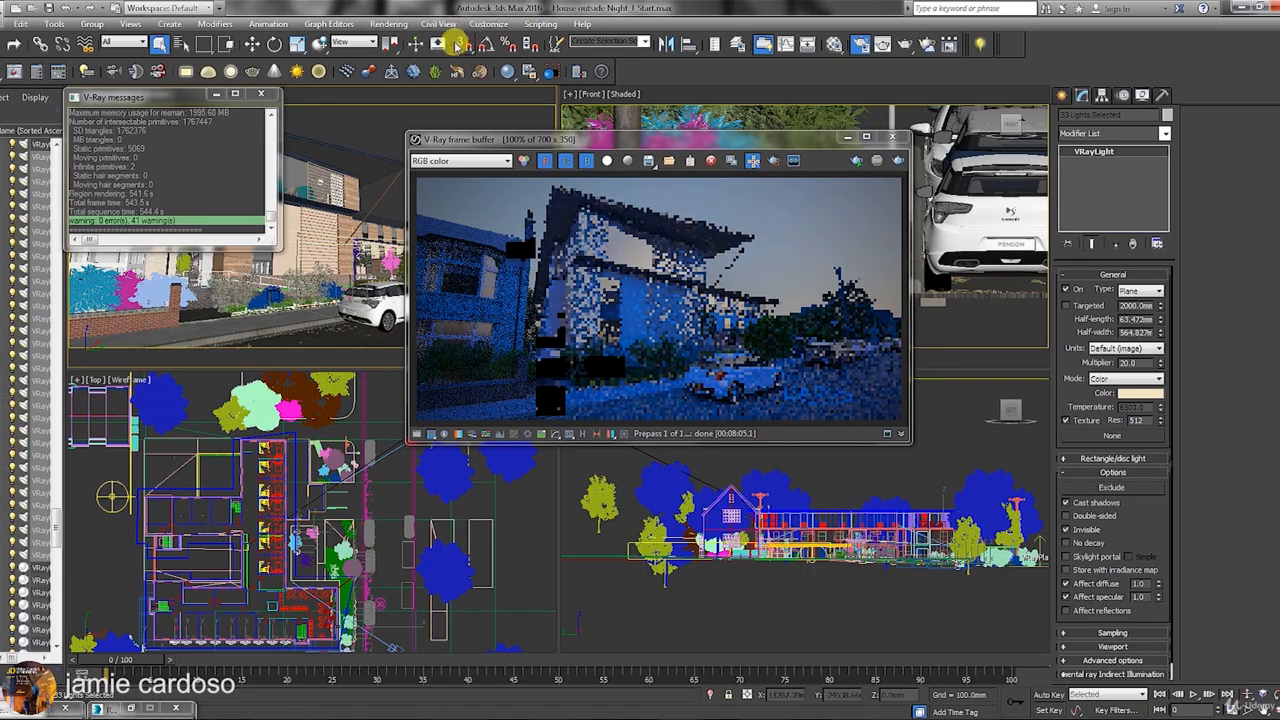
pyautogui.click(388, 24)
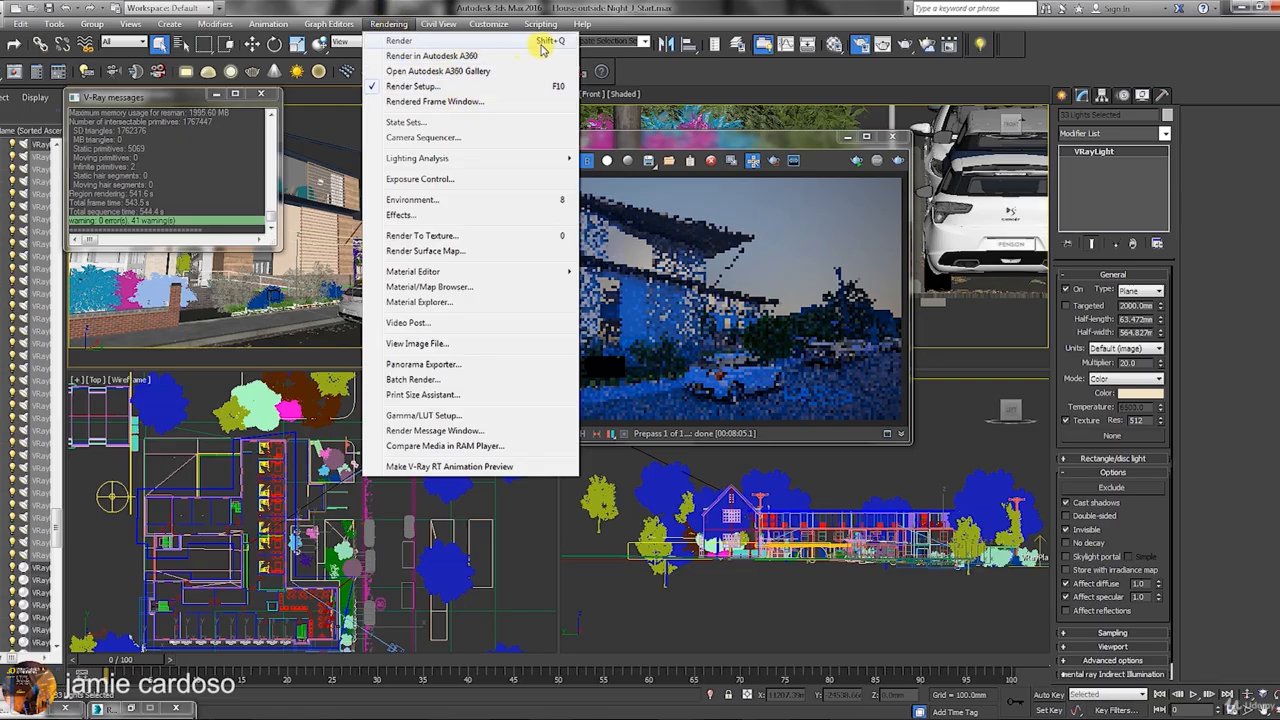
# In Environment and Effects, set the V-Ray exposure shutter speed to 400 and ISO to 150.
pyautogui.click(503, 201)
pyautogui.moveTo(660, 134); pyautogui.dragTo(331, 111)
pyautogui.scroll(-2, 371, 409)
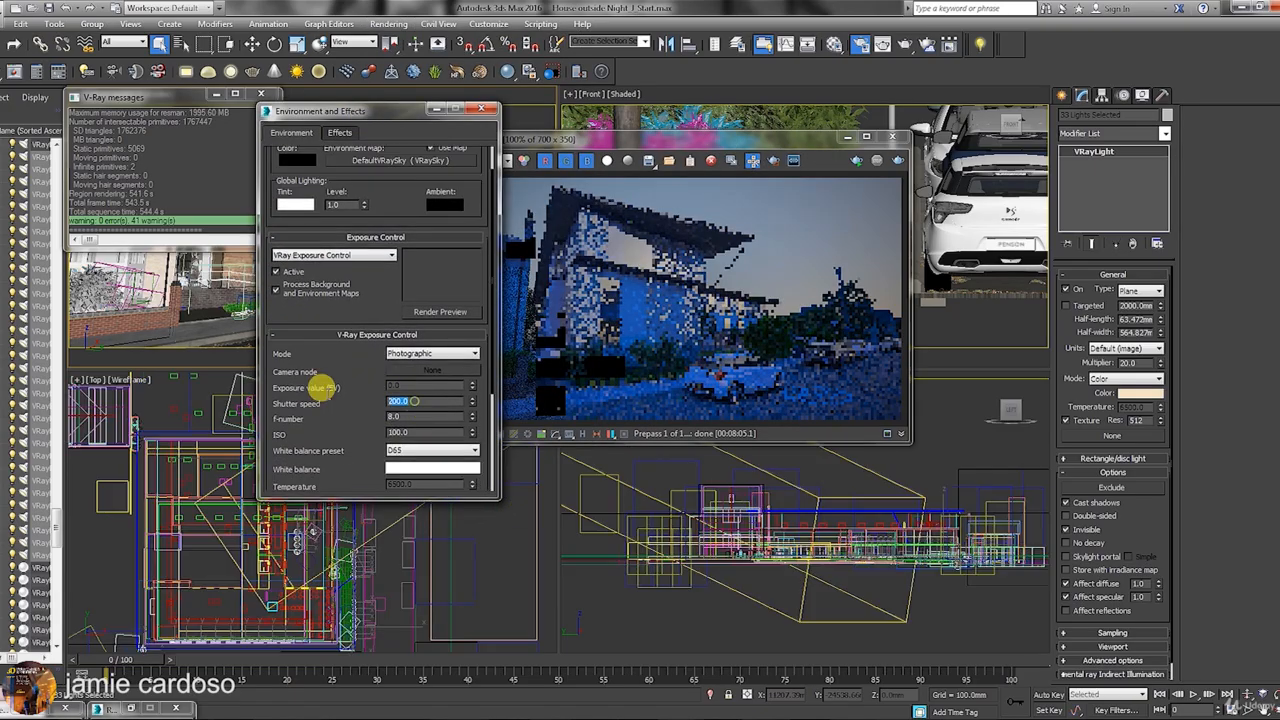
pyautogui.write('400')
pyautogui.press('Return')
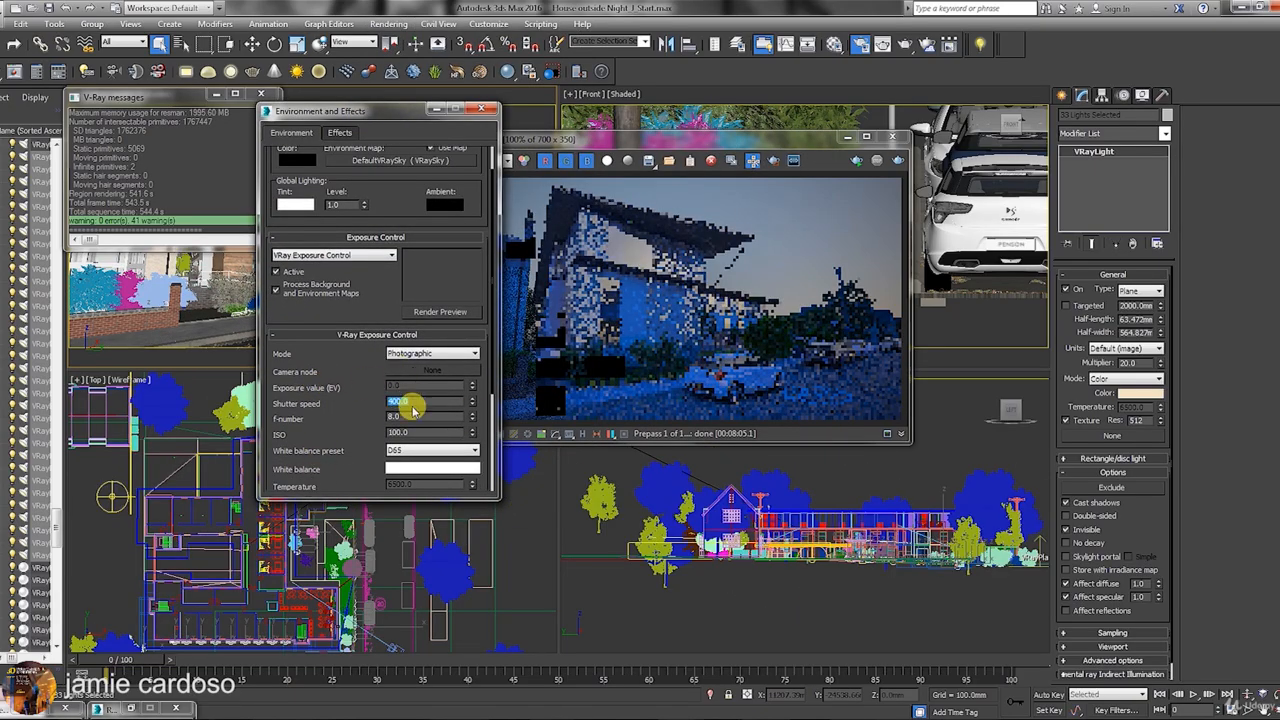
pyautogui.moveTo(410, 433); pyautogui.dragTo(372, 433)
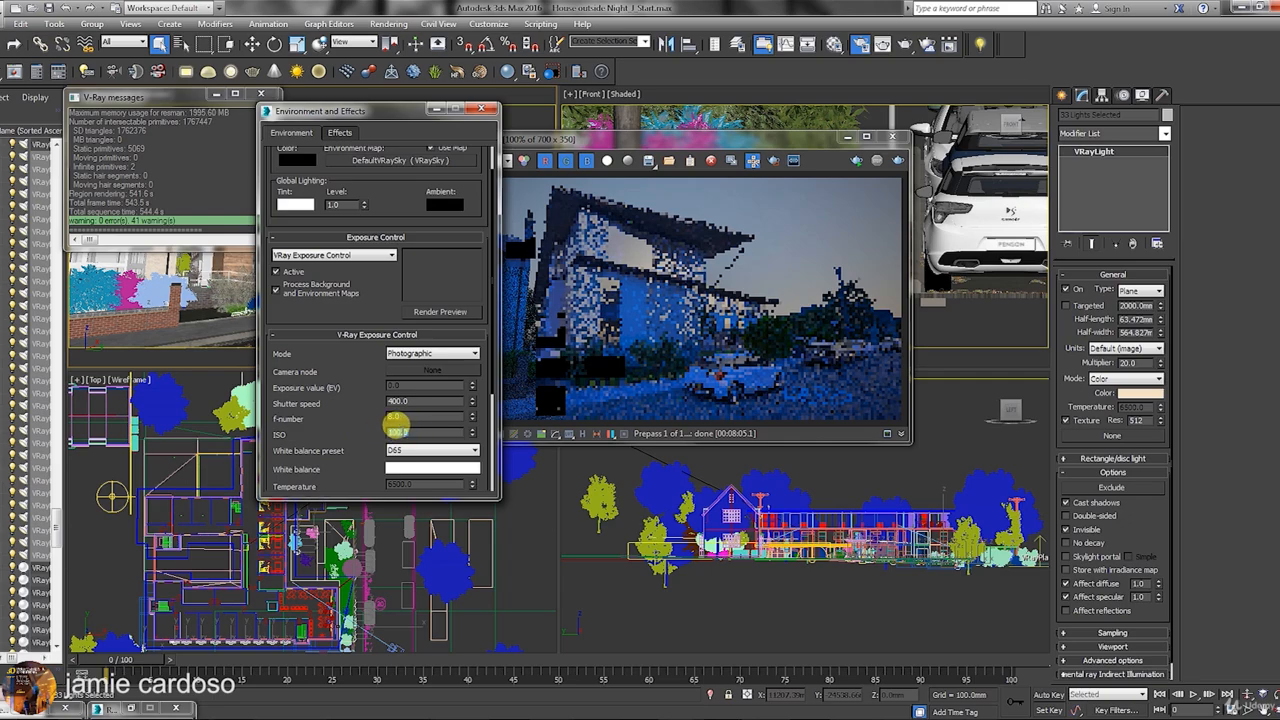
pyautogui.write('150')
pyautogui.press('Return')
pyautogui.moveTo(380, 112); pyautogui.dragTo(830, 74)
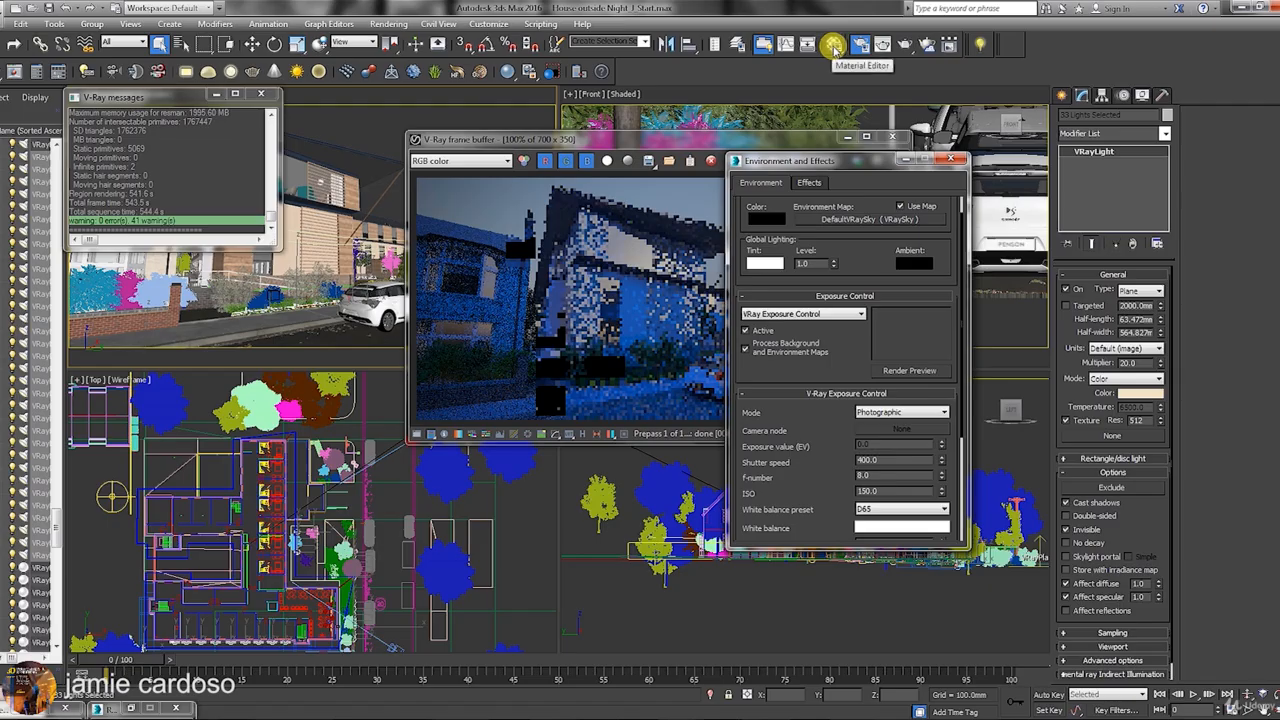
# In the Material Editor, pick an unused slot and name it Sky colour.
pyautogui.click(833, 45)
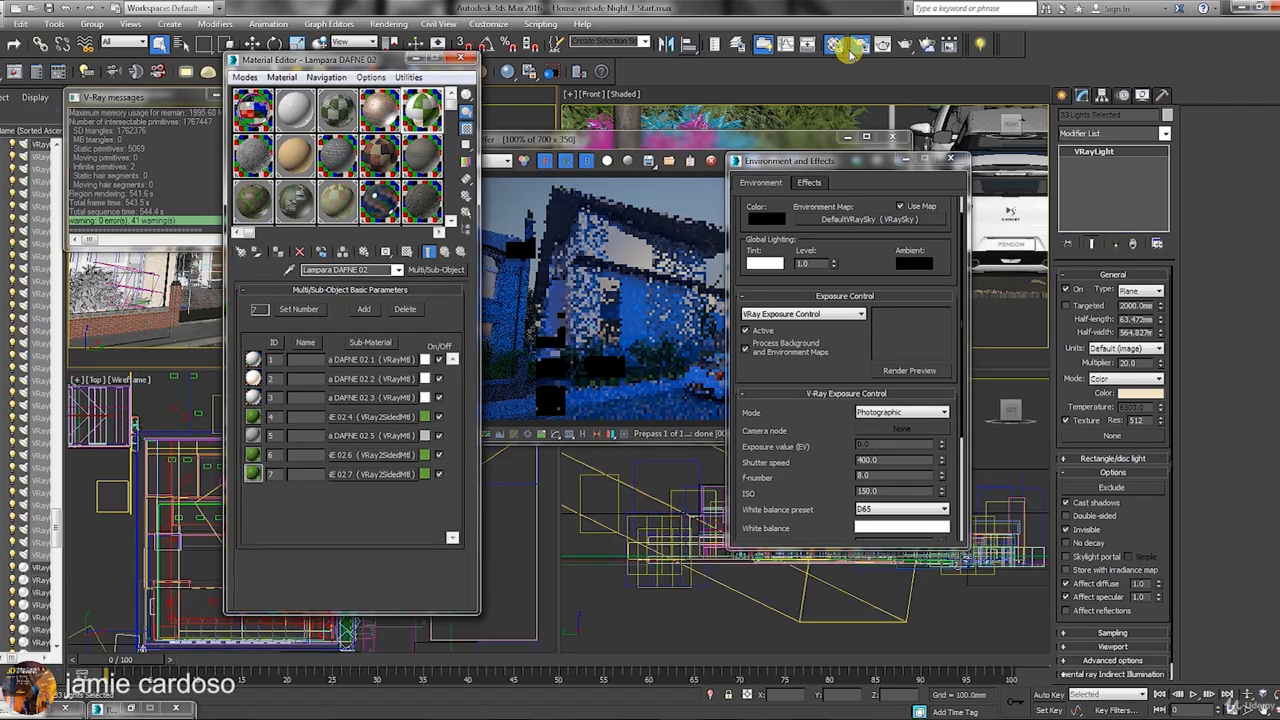
pyautogui.moveTo(345, 63); pyautogui.dragTo(348, 81)
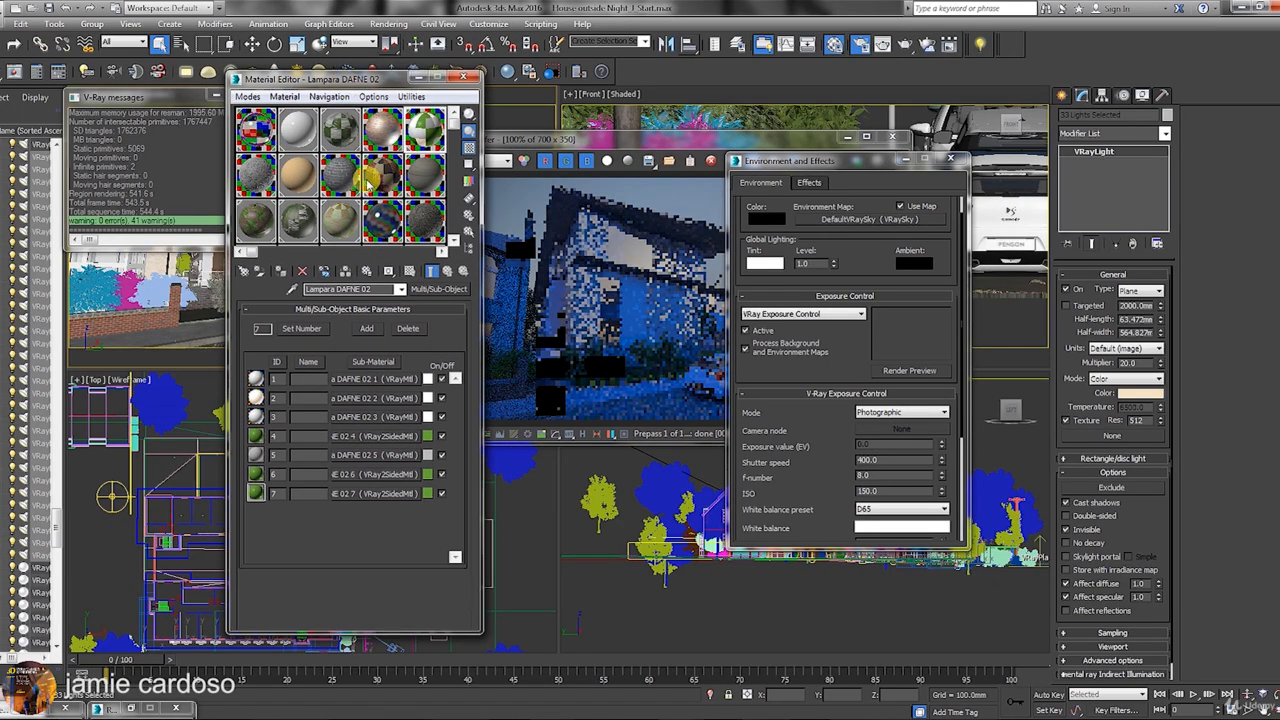
pyautogui.click(381, 222)
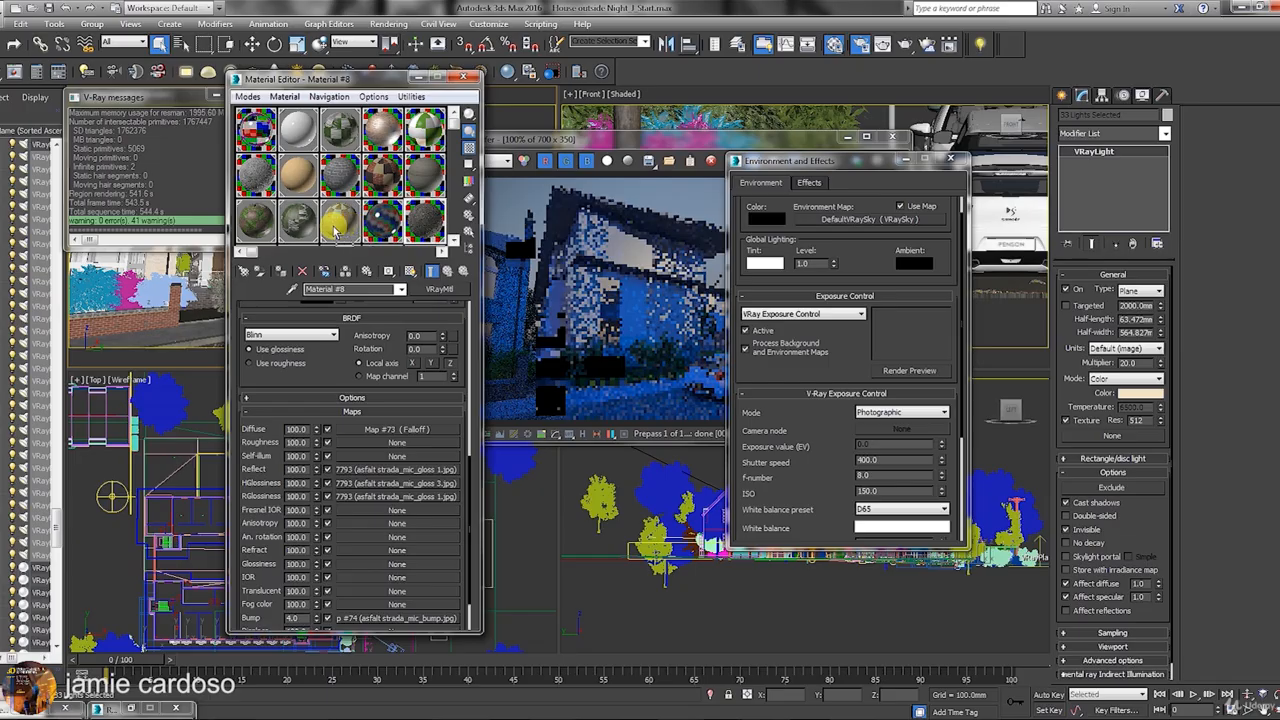
pyautogui.click(338, 226)
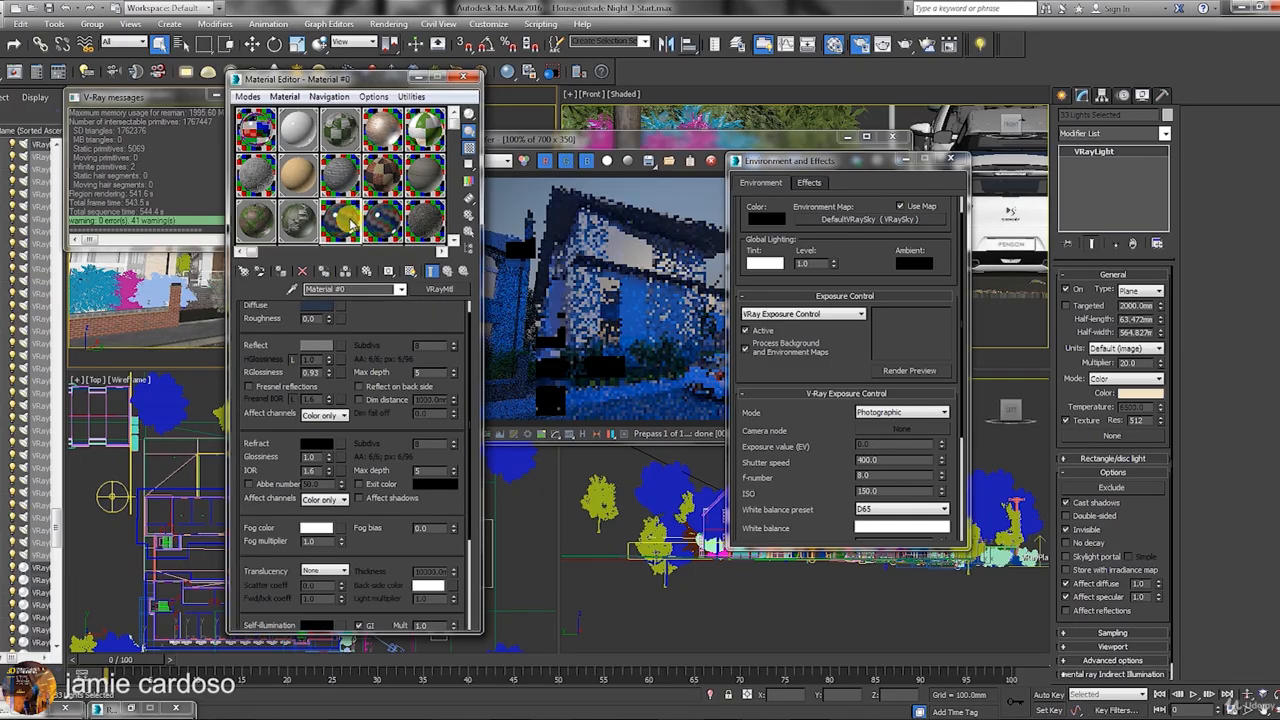
pyautogui.write('Sky colour')
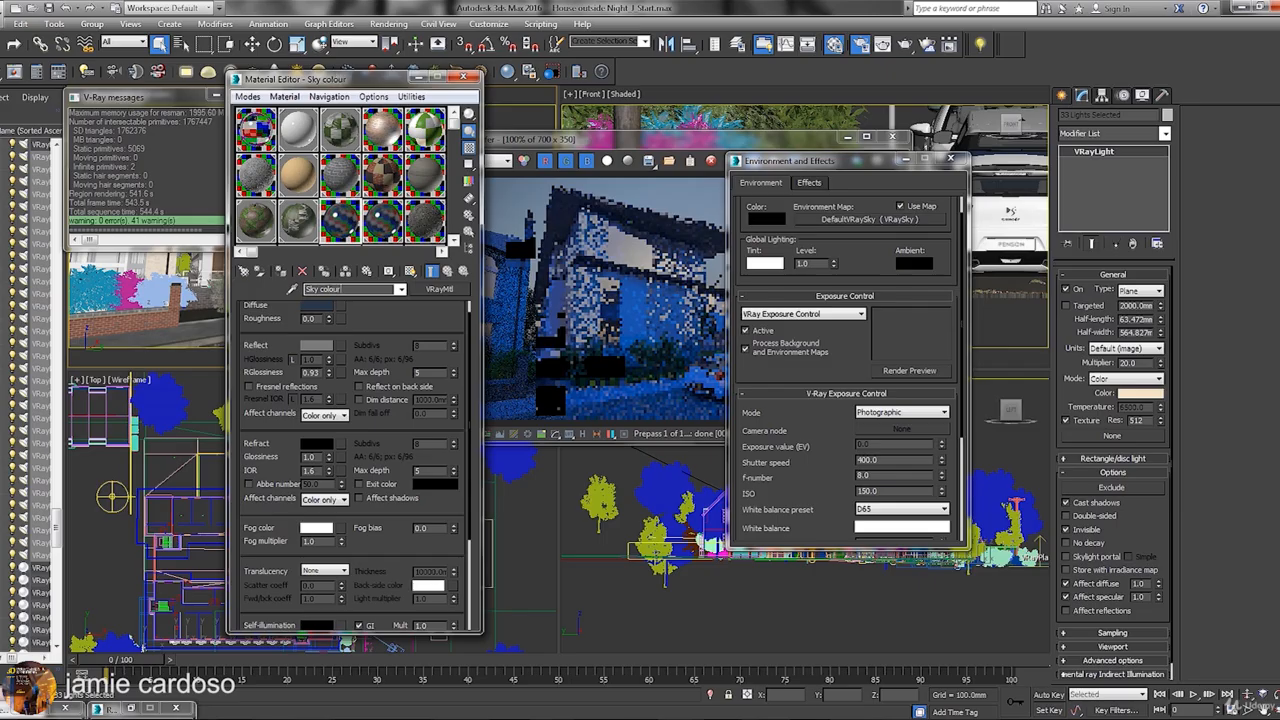
pyautogui.moveTo(397, 335); pyautogui.dragTo(397, 397)
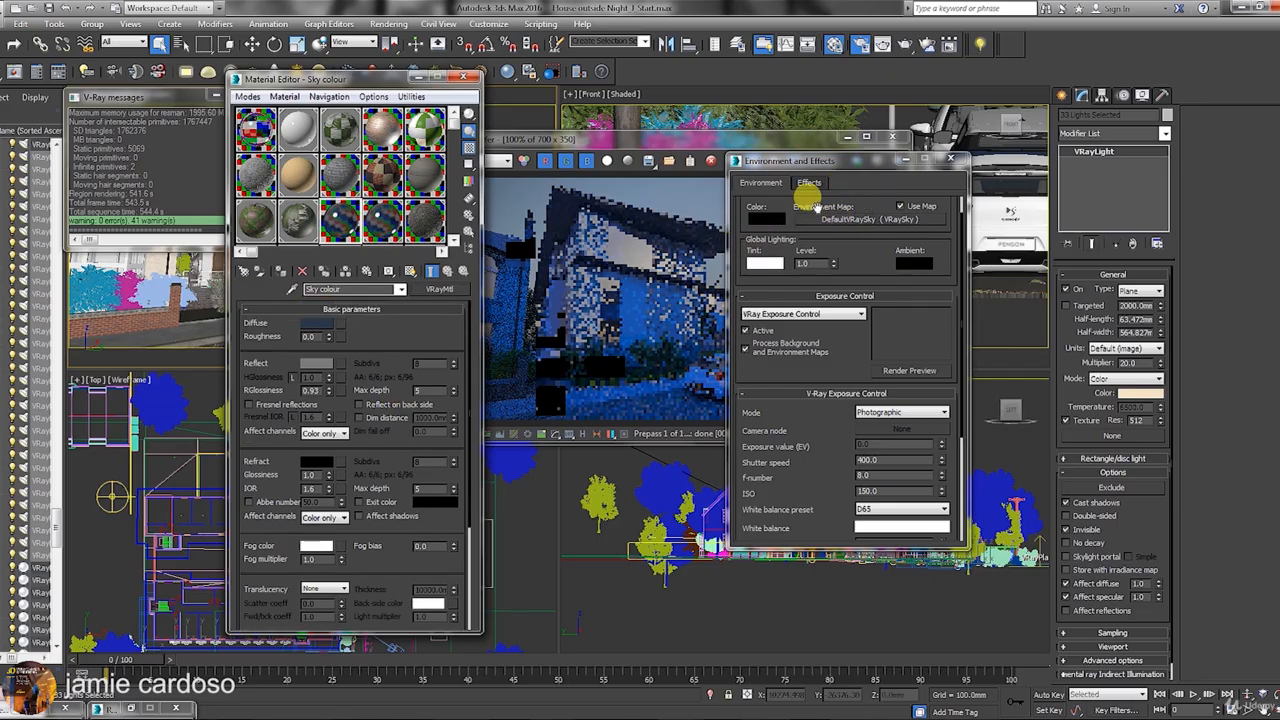
# Clear the default V-Ray sky environment map and replace it with the CGSkies_0199 bitmap.
pyautogui.rightClick(852, 222)
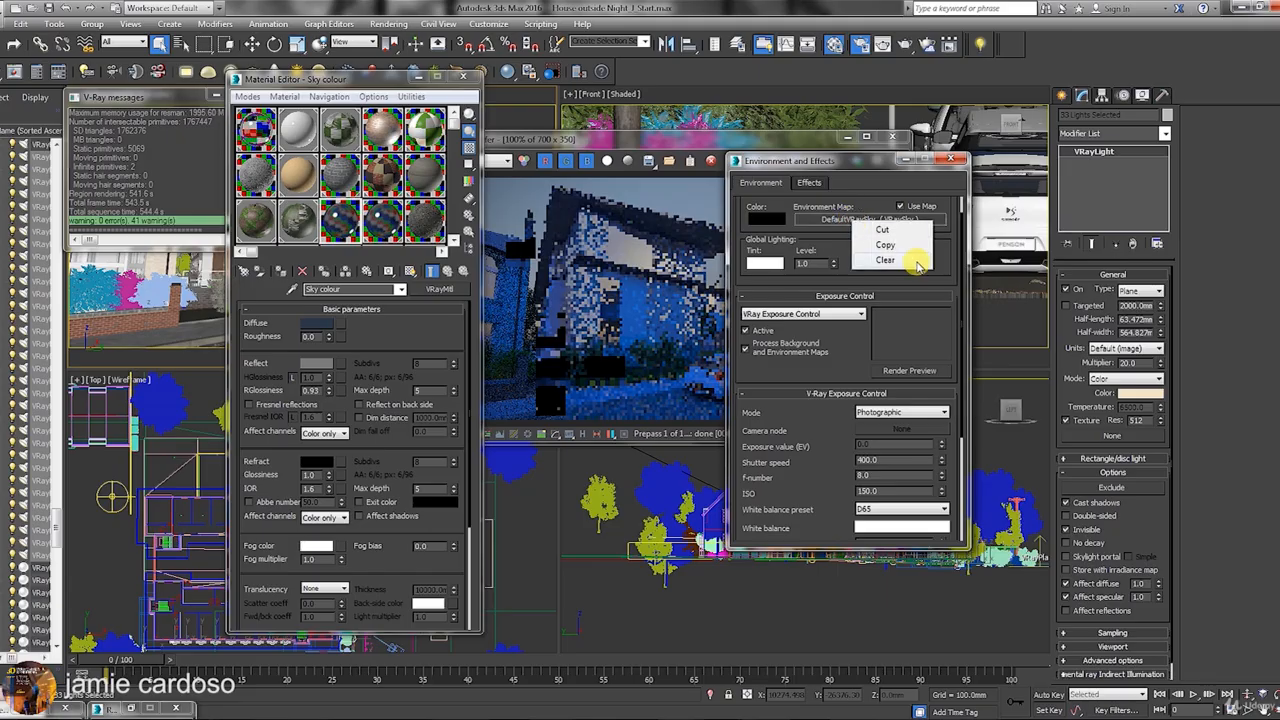
pyautogui.click(900, 259)
pyautogui.click(864, 219)
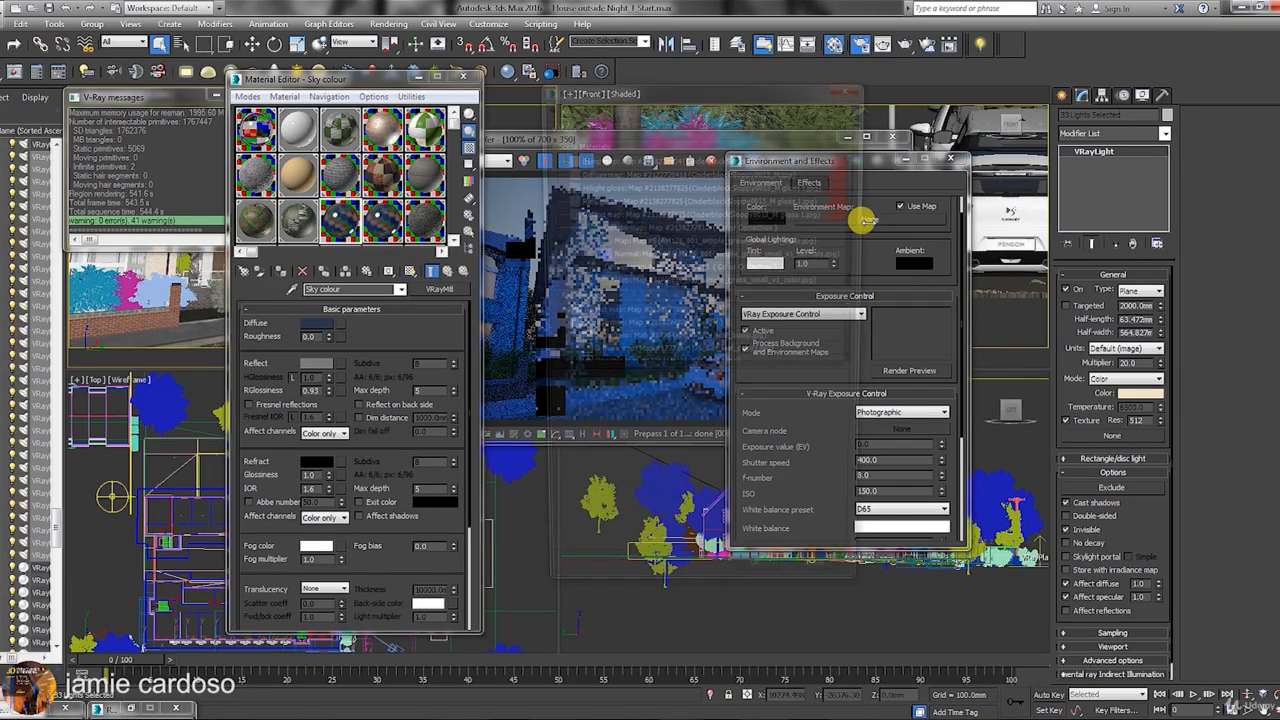
pyautogui.click(587, 142)
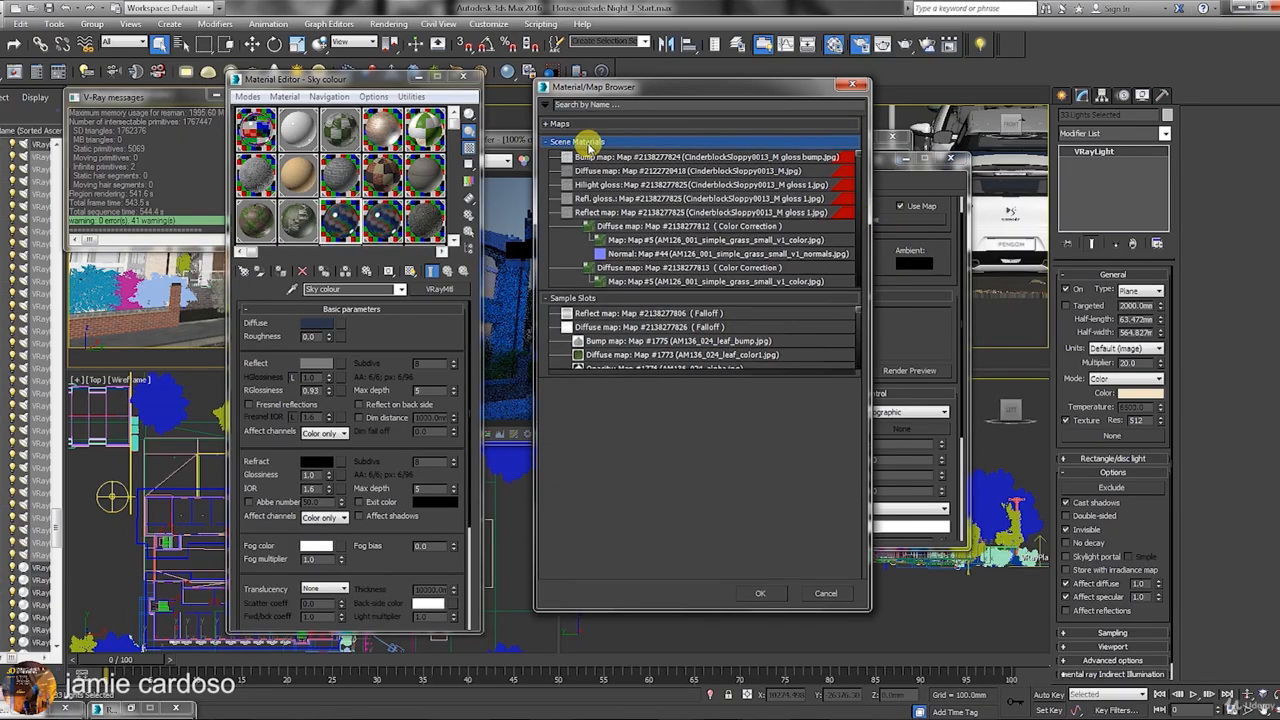
pyautogui.click(566, 127)
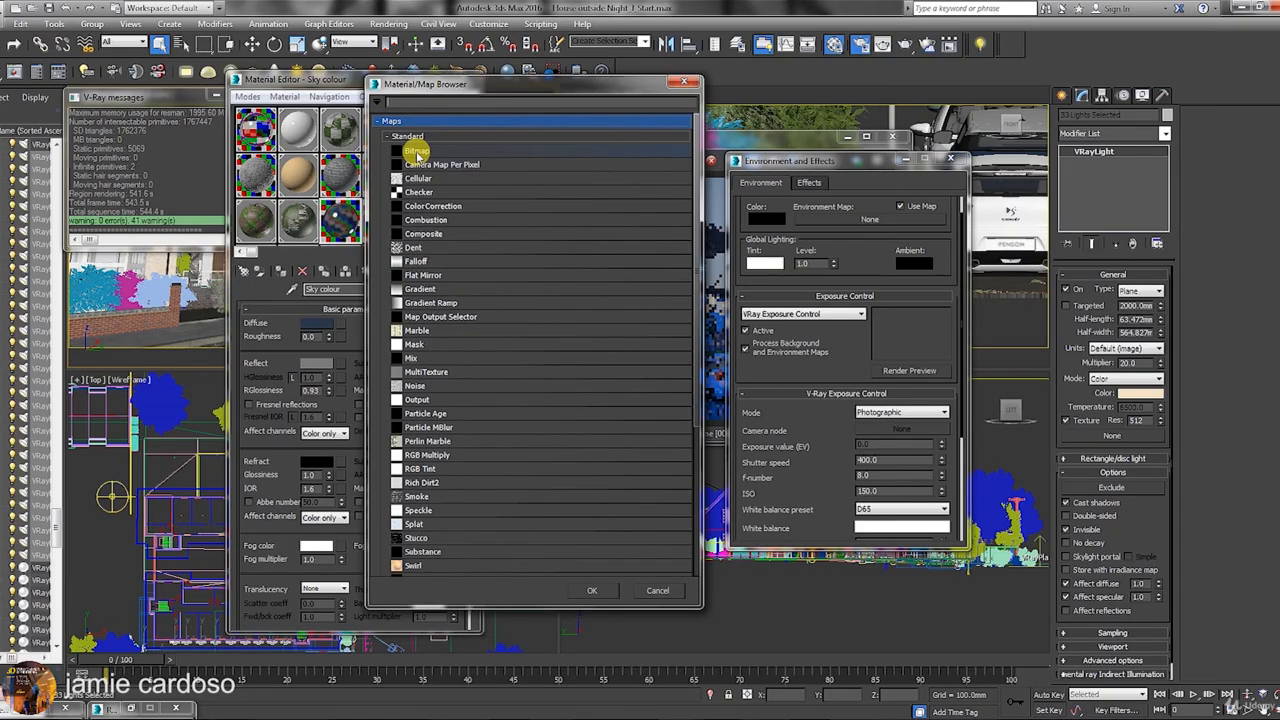
pyautogui.doubleClick(417, 152)
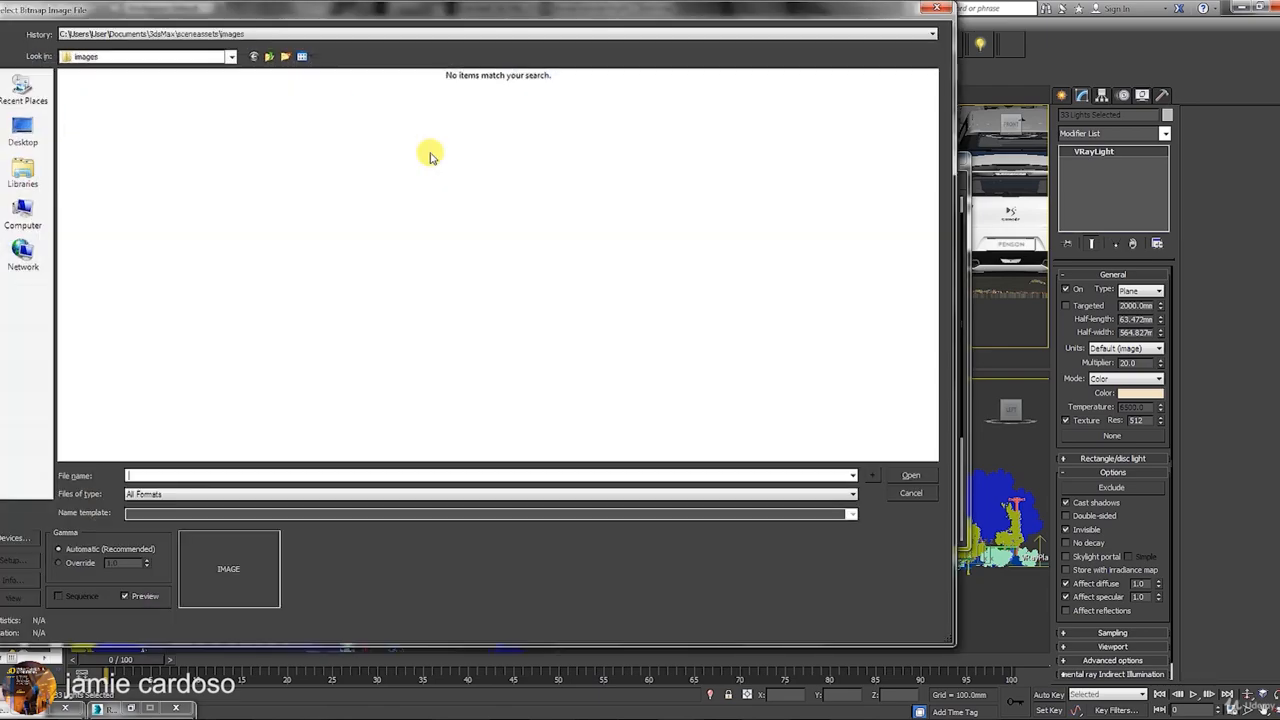
pyautogui.click(180, 127)
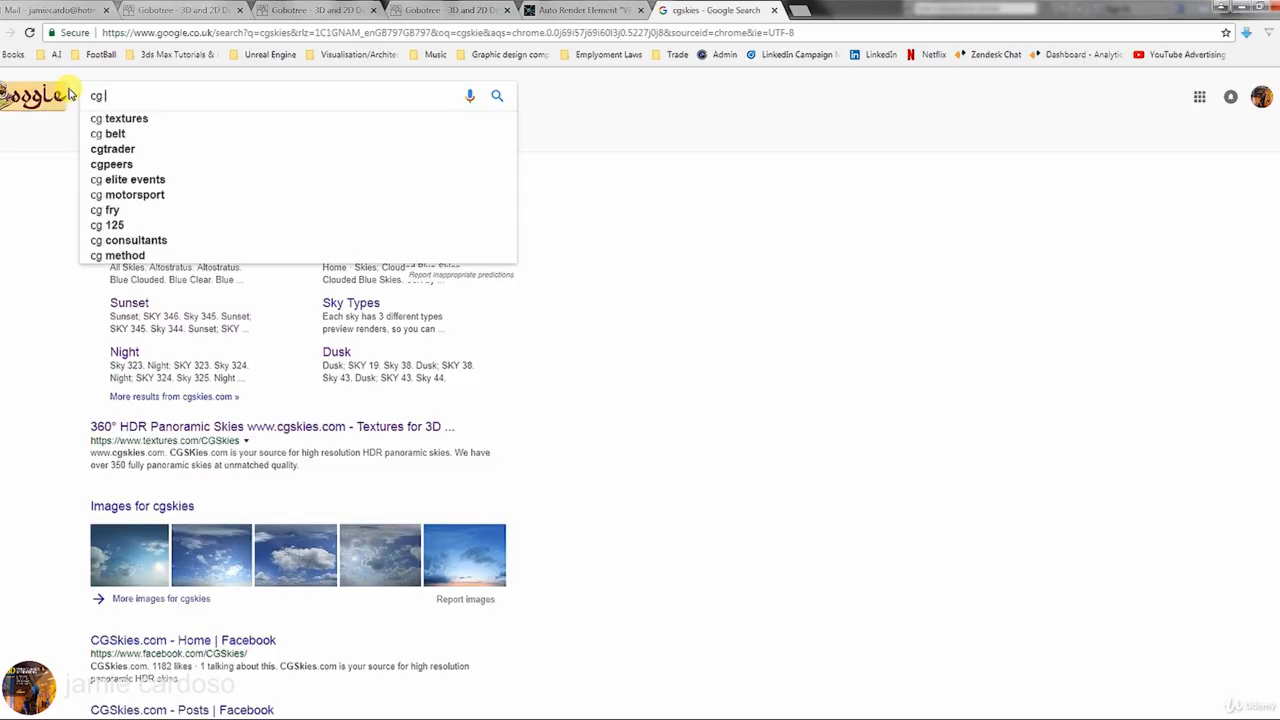
# Find textures.com through a web search and search its library for 'skies'.
pyautogui.write('textures')
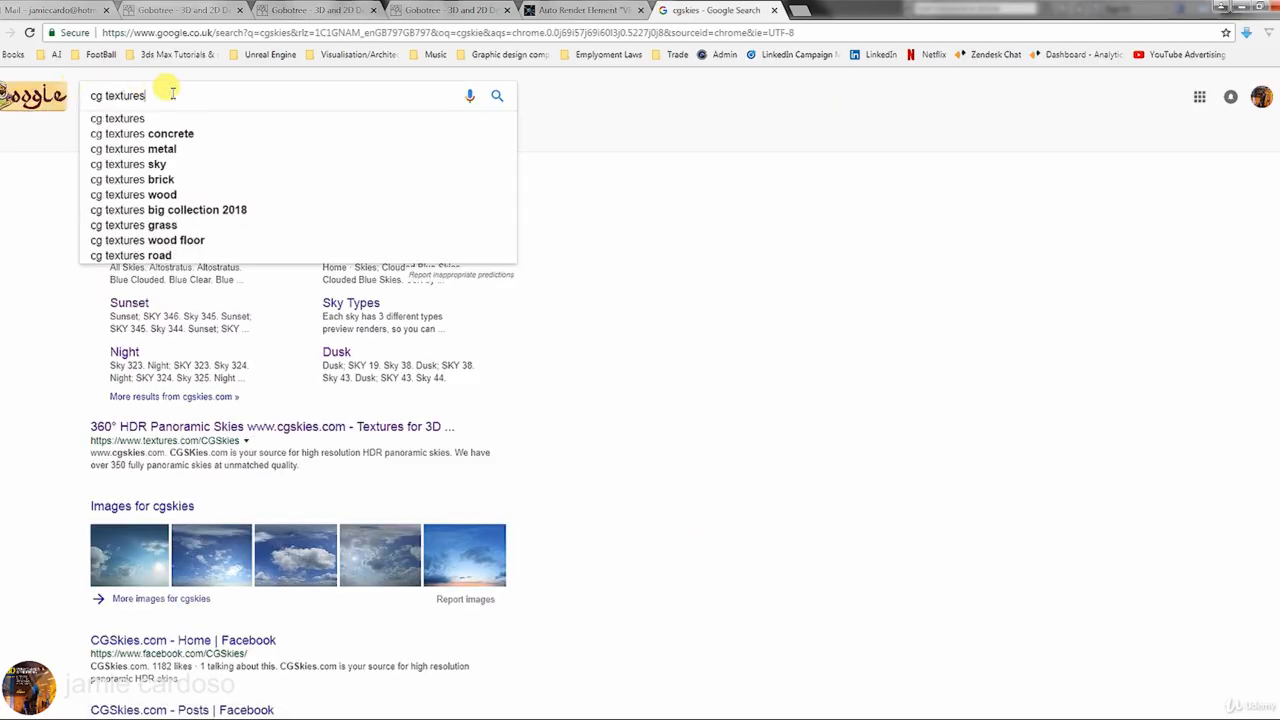
pyautogui.click(128, 120)
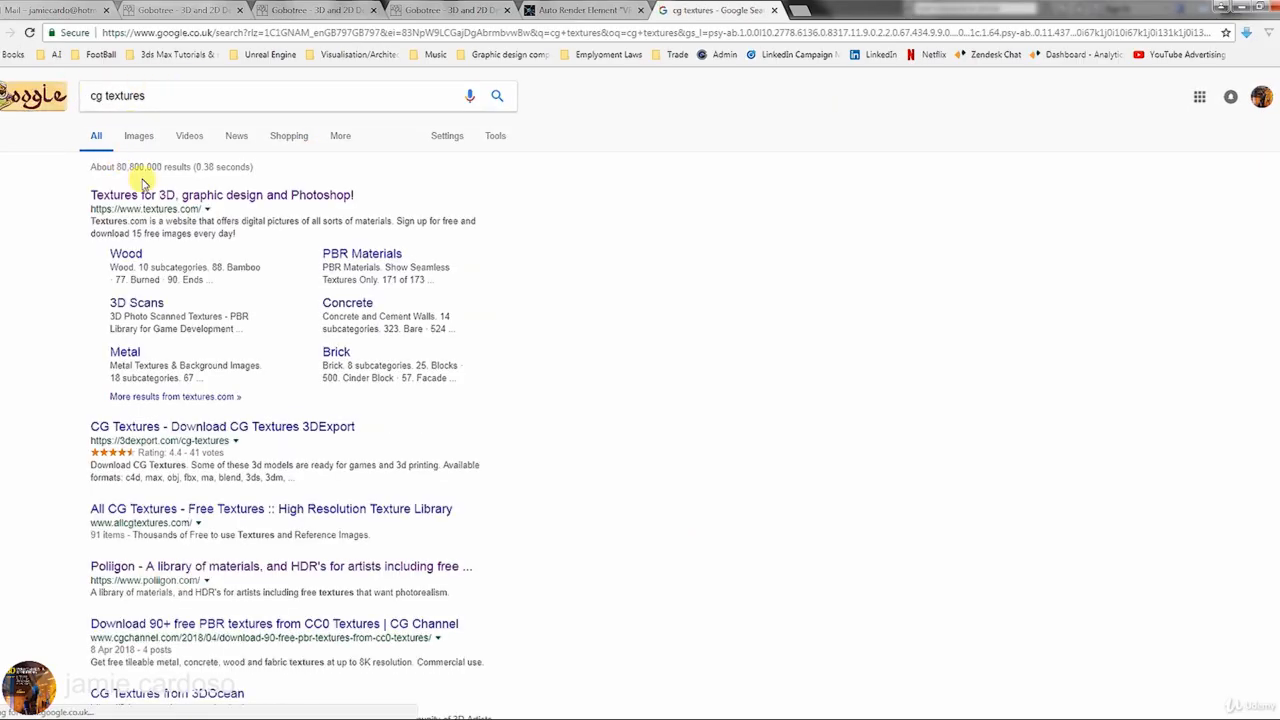
pyautogui.click(157, 196)
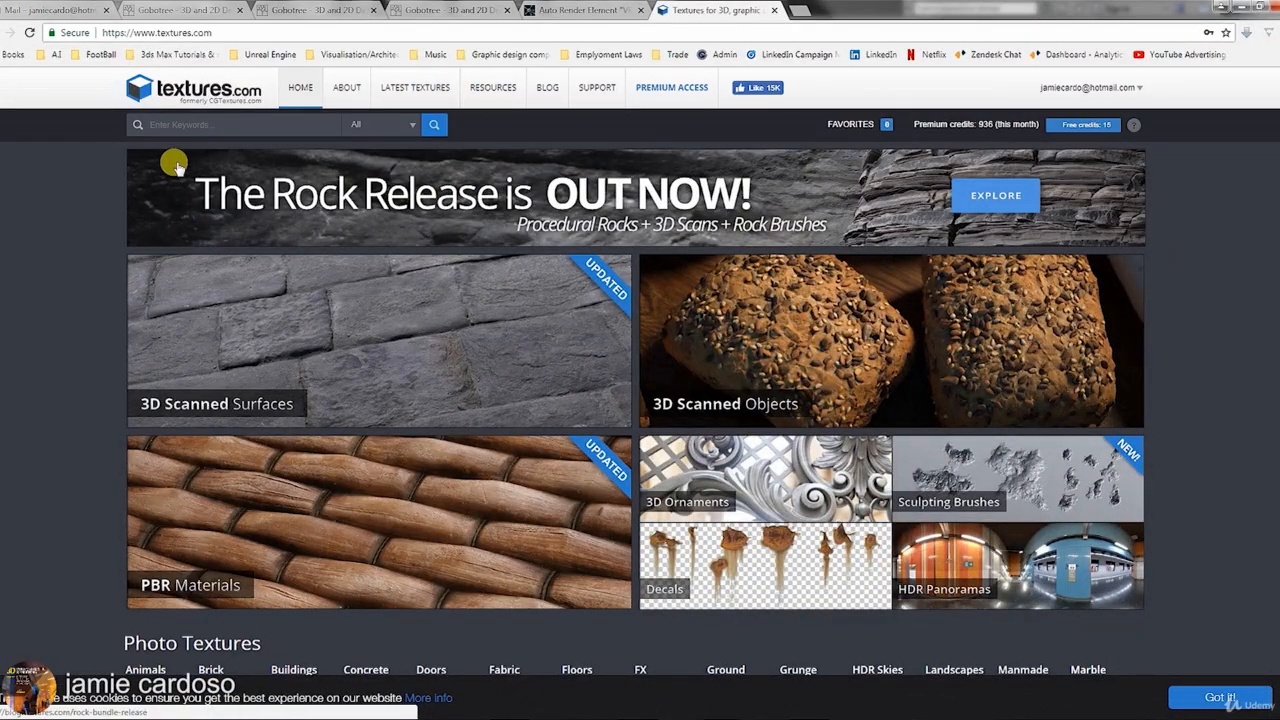
pyautogui.click(167, 120)
pyautogui.write('skies')
pyautogui.press('Return')
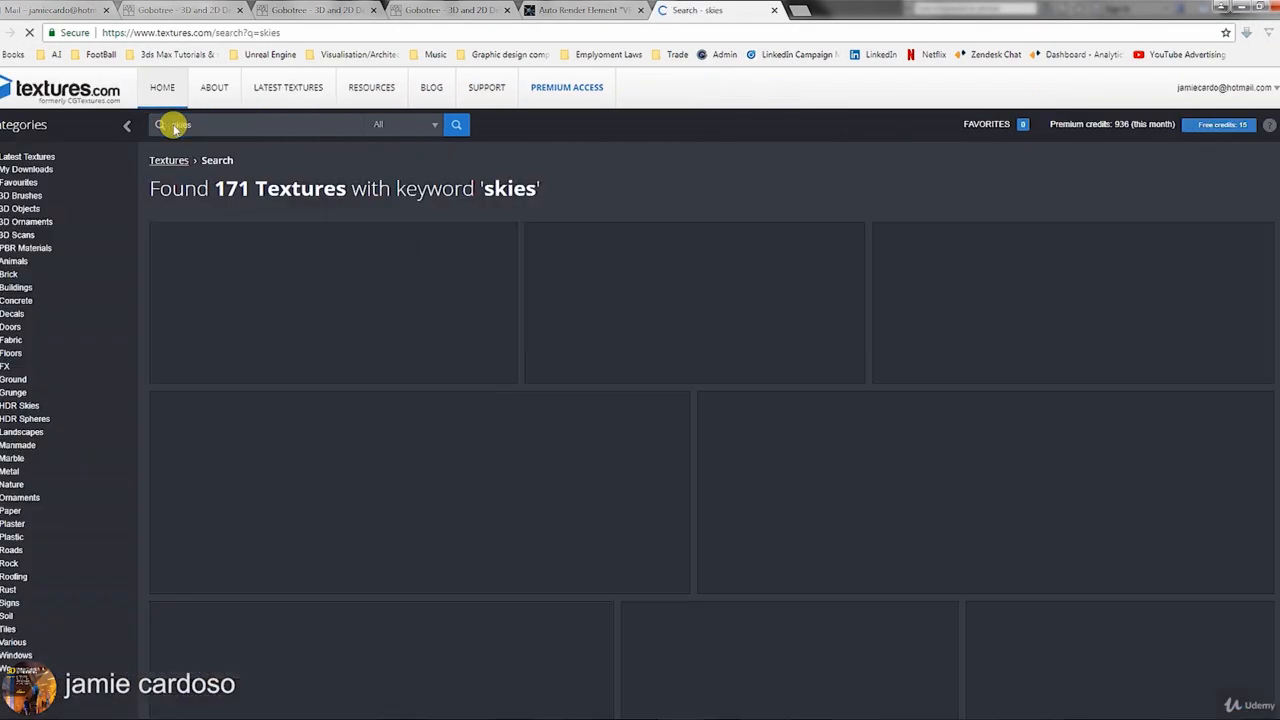
pyautogui.scroll(-10, 366, 349)
pyautogui.scroll(-1, 373, 328)
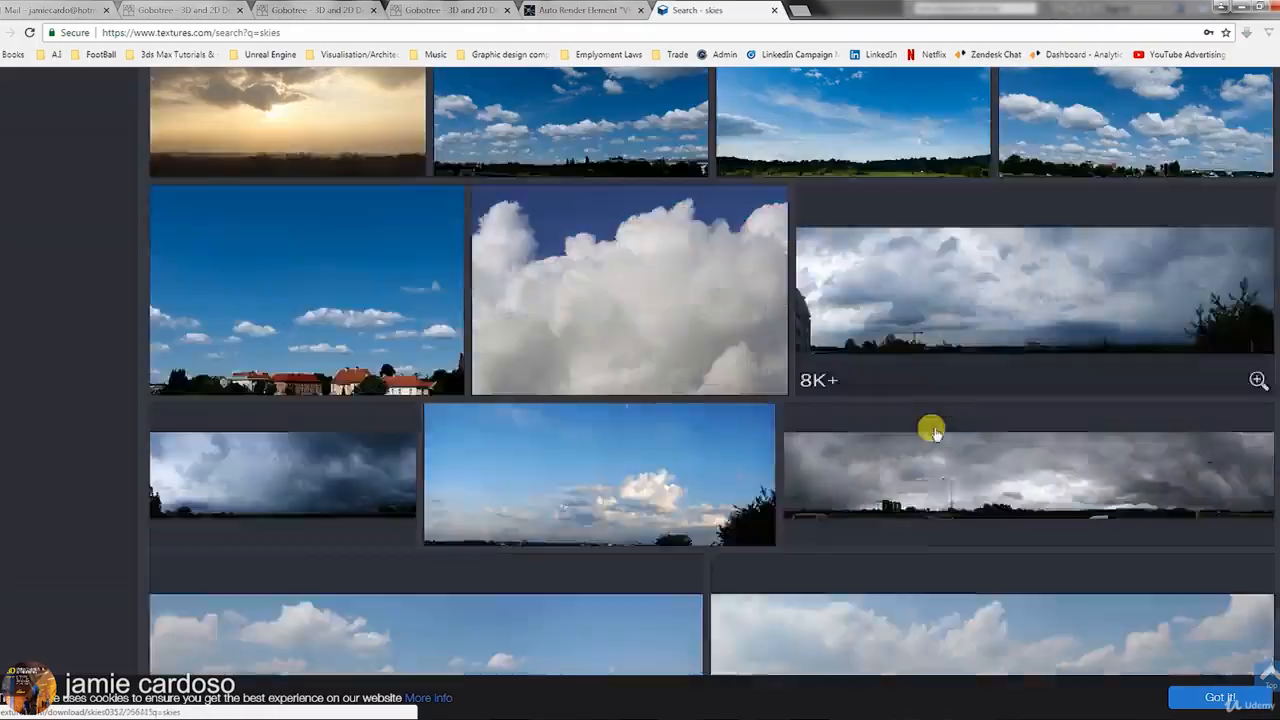
pyautogui.scroll(15, 929, 429)
# Refine the textures.com search to 'hdri', then 'hdri night'.
pyautogui.write('hdri')
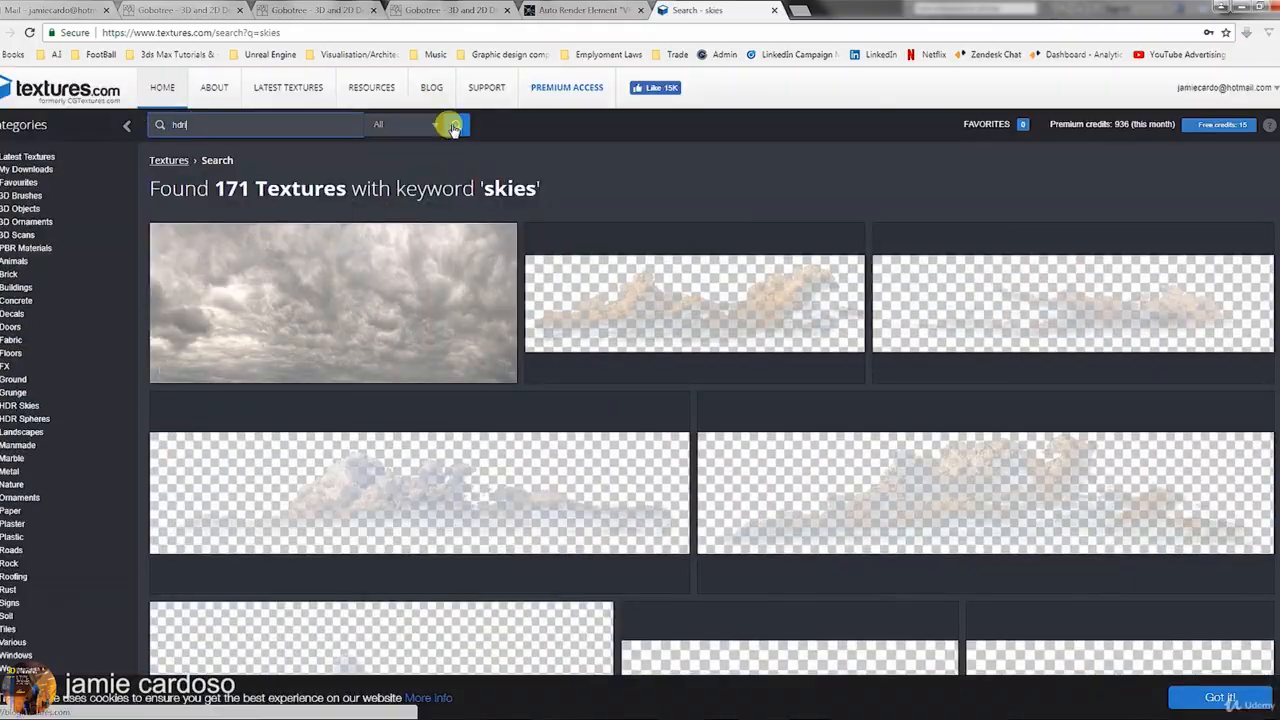
pyautogui.click(456, 124)
pyautogui.scroll(-10, 457, 409)
pyautogui.scroll(6, 457, 414)
pyautogui.moveTo(1277, 203); pyautogui.dragTo(1277, 100)
pyautogui.click(193, 122)
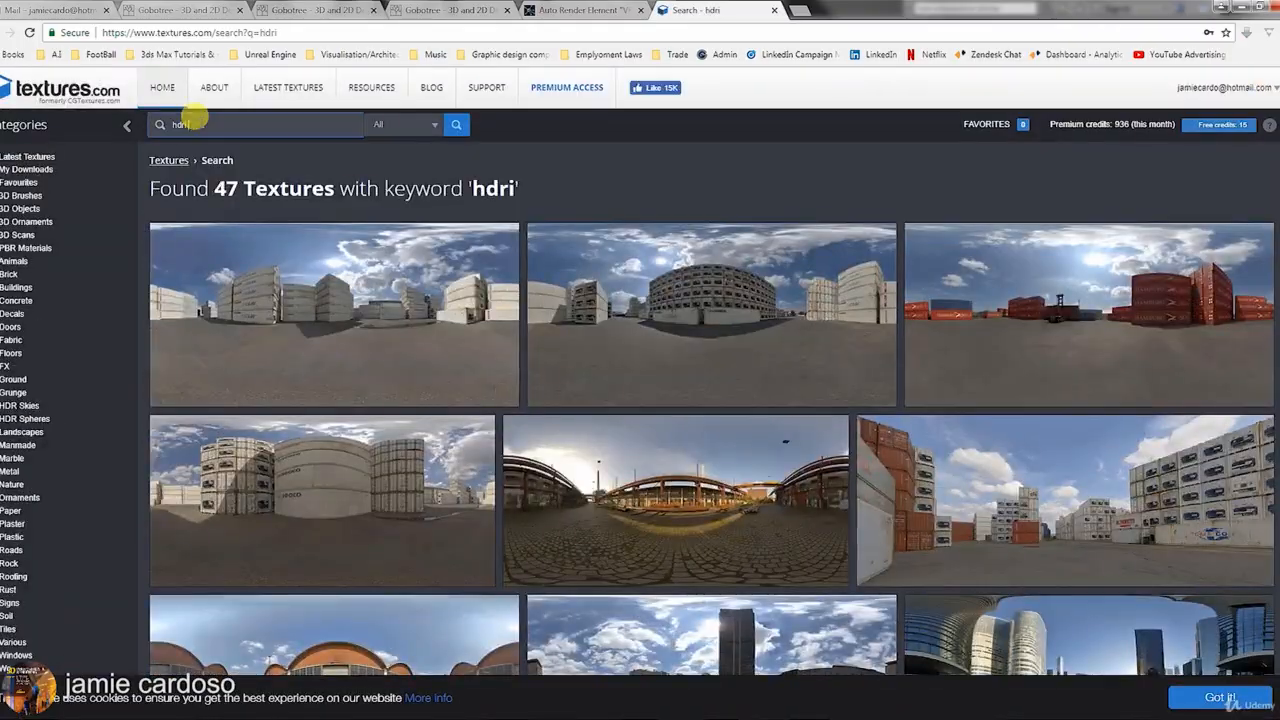
pyautogui.write('night')
pyautogui.press('Return')
# Open the HDR Skies category, then the CGSkies site's sky gallery.
pyautogui.click(22, 409)
pyautogui.scroll(-2, 660, 447)
pyautogui.click(640, 543)
pyautogui.click(412, 149)
pyautogui.scroll(-2, 463, 197)
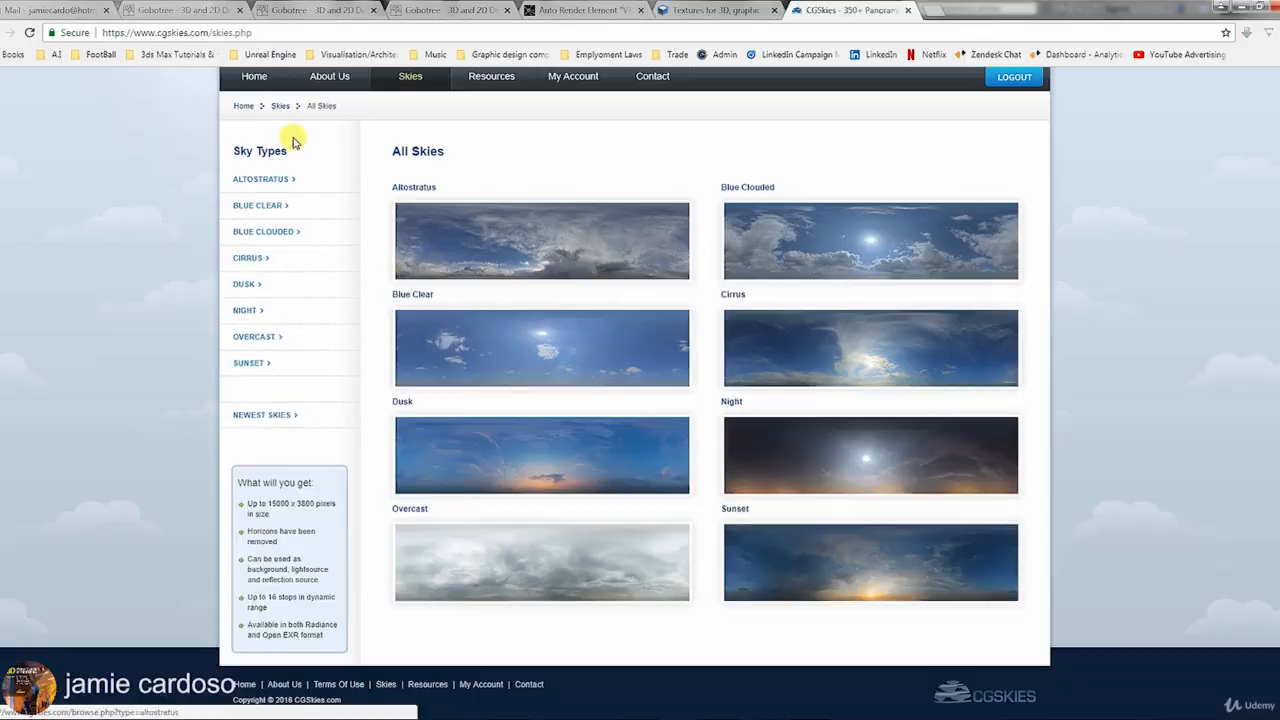
pyautogui.scroll(2, 463, 197)
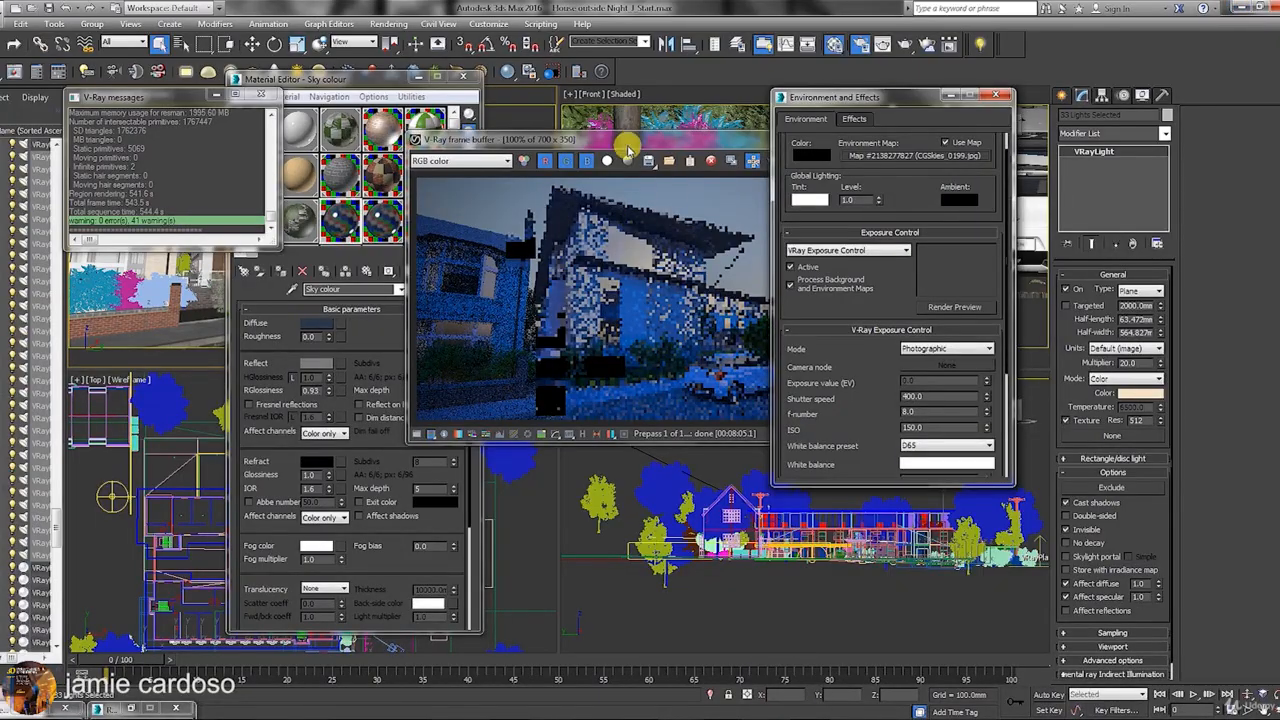
# Drag the environment sky map into a Material Editor slot as an instance.
pyautogui.moveTo(628, 143); pyautogui.dragTo(875, 213)
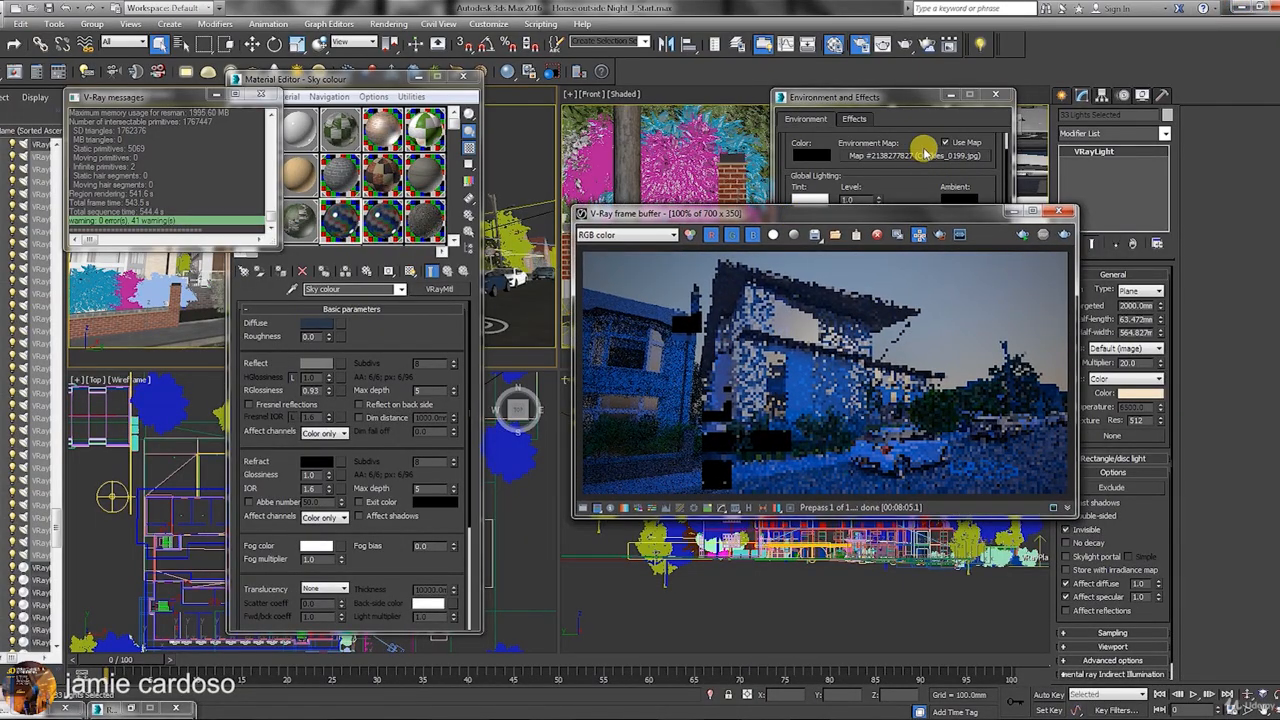
pyautogui.click(922, 149)
pyautogui.moveTo(318, 79); pyautogui.dragTo(414, 67)
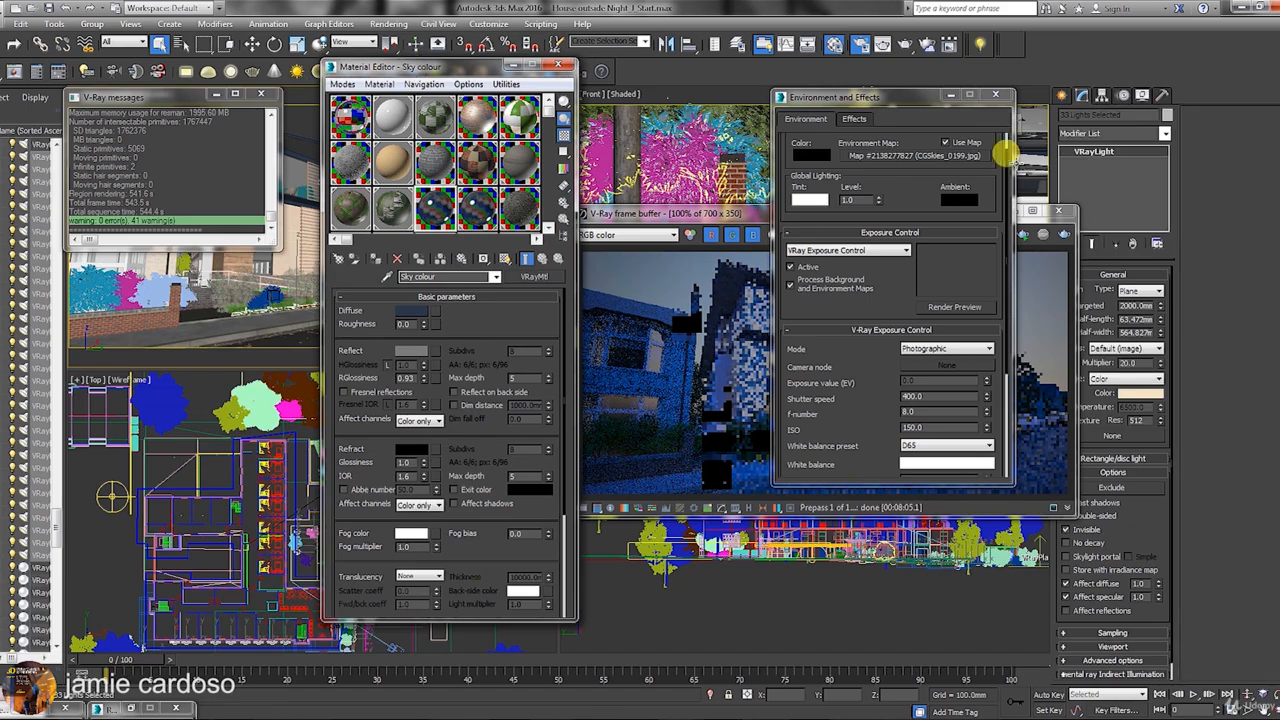
pyautogui.moveTo(1004, 153); pyautogui.dragTo(435, 214)
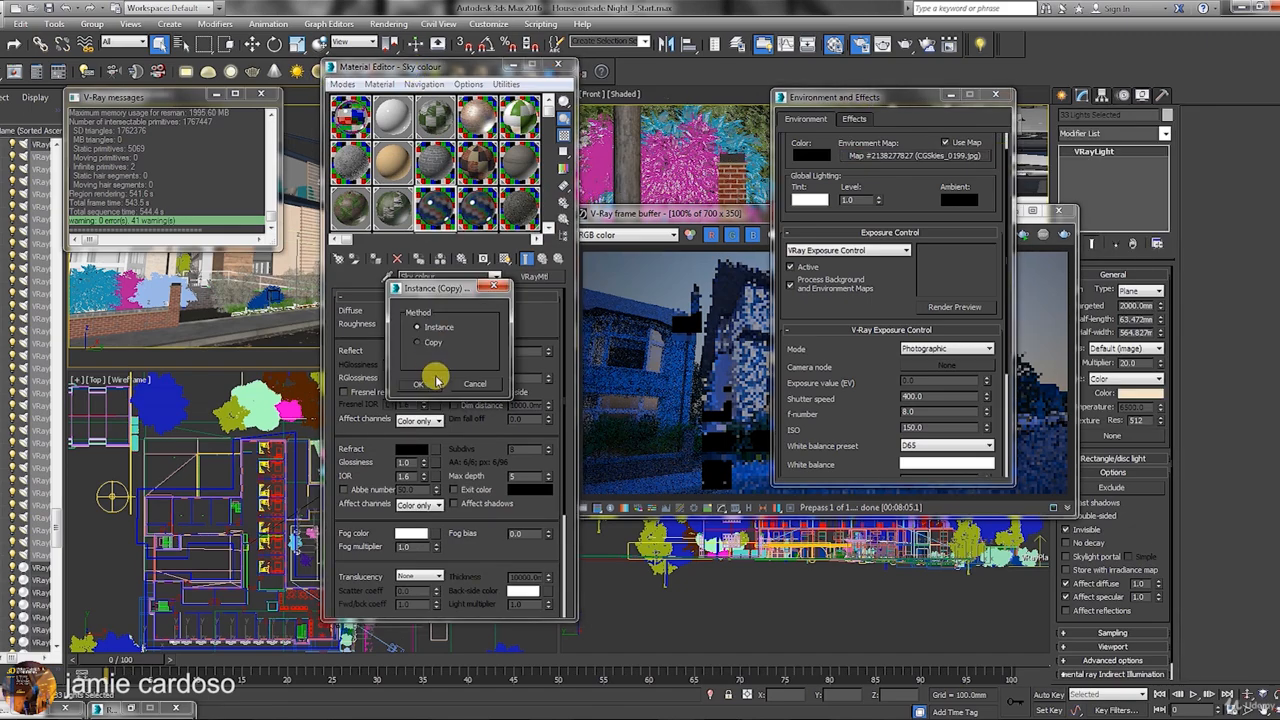
pyautogui.click(425, 389)
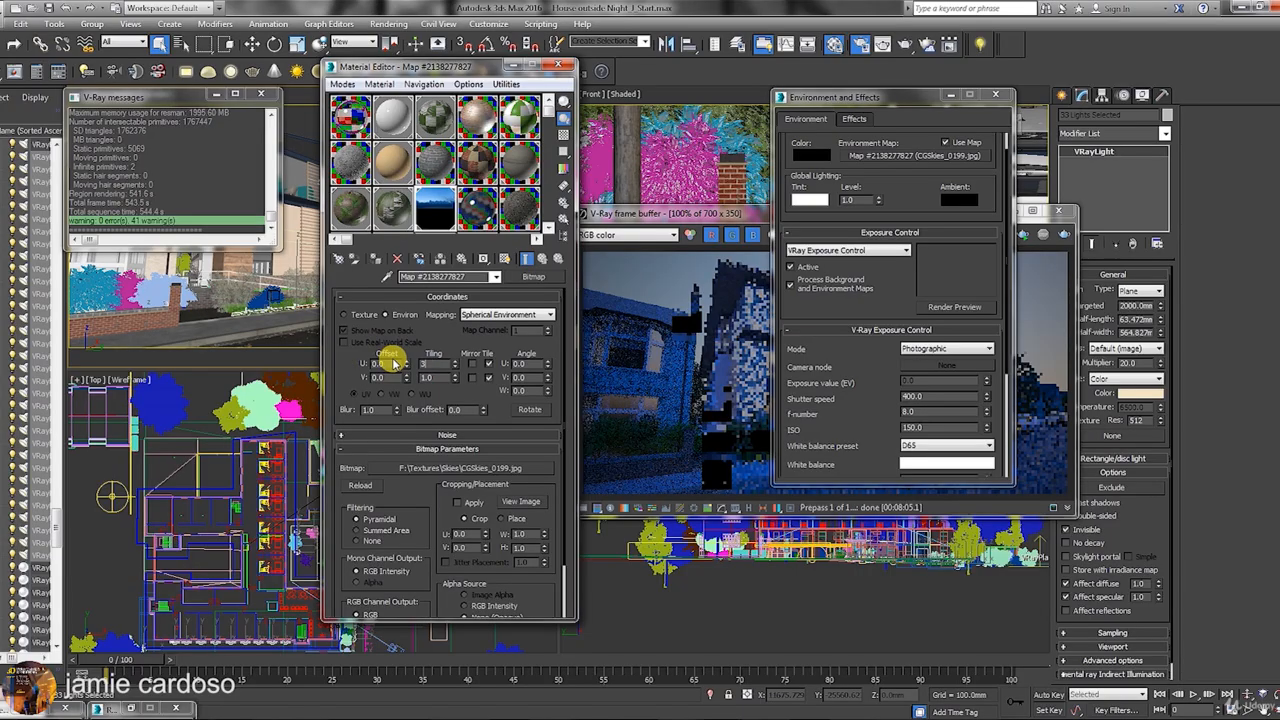
# Set the sky map's tiling to U 3.0, V 1.3 and V offset to 0.63.
pyautogui.press('Return')
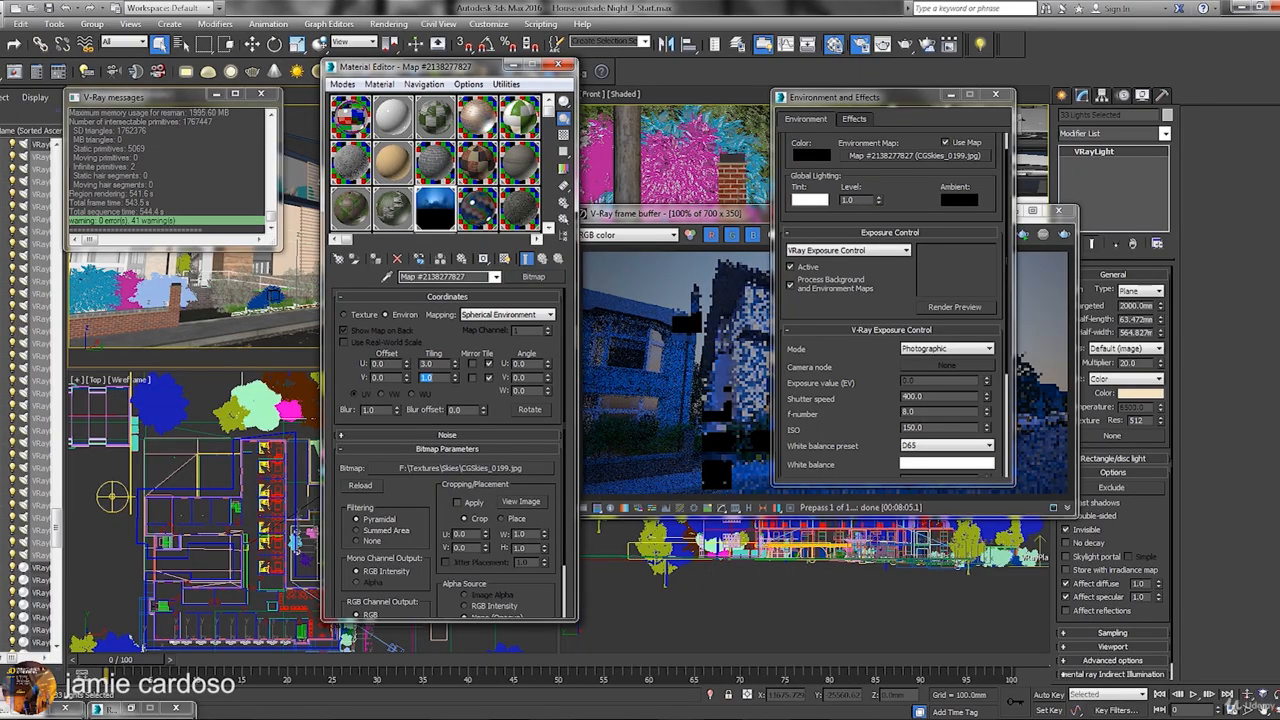
pyautogui.press('Return')
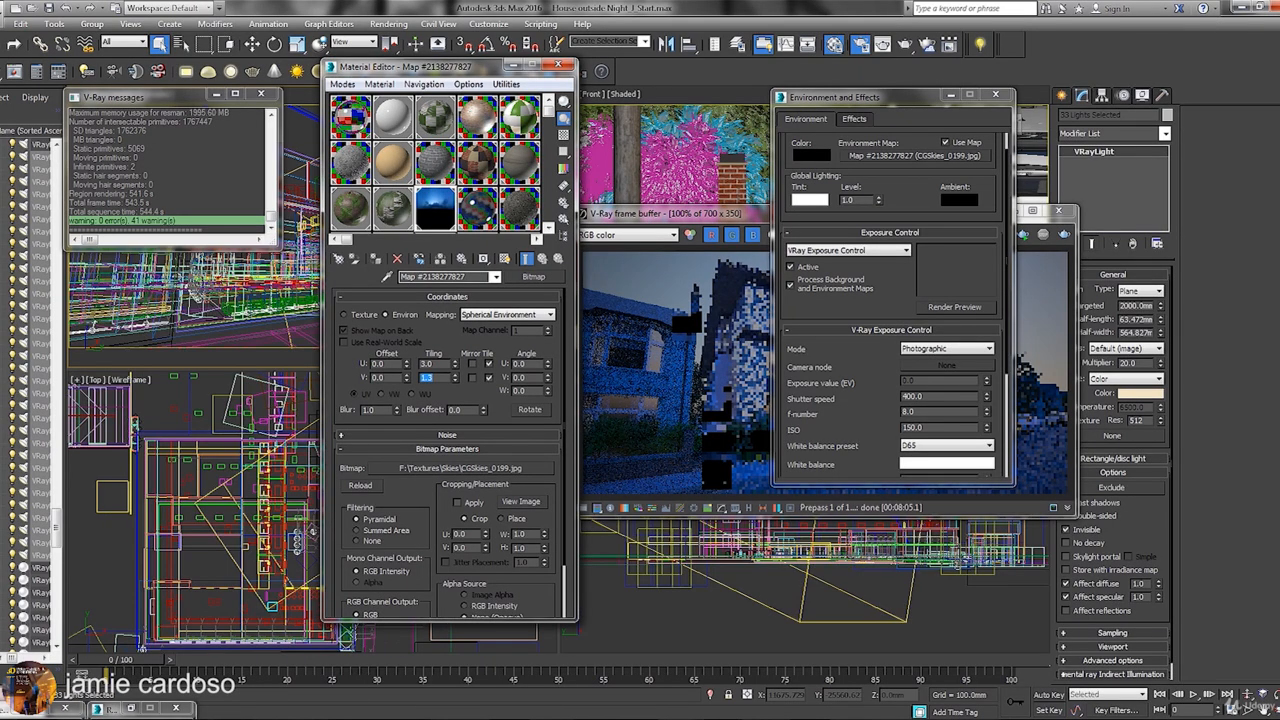
pyautogui.moveTo(391, 378); pyautogui.dragTo(300, 371)
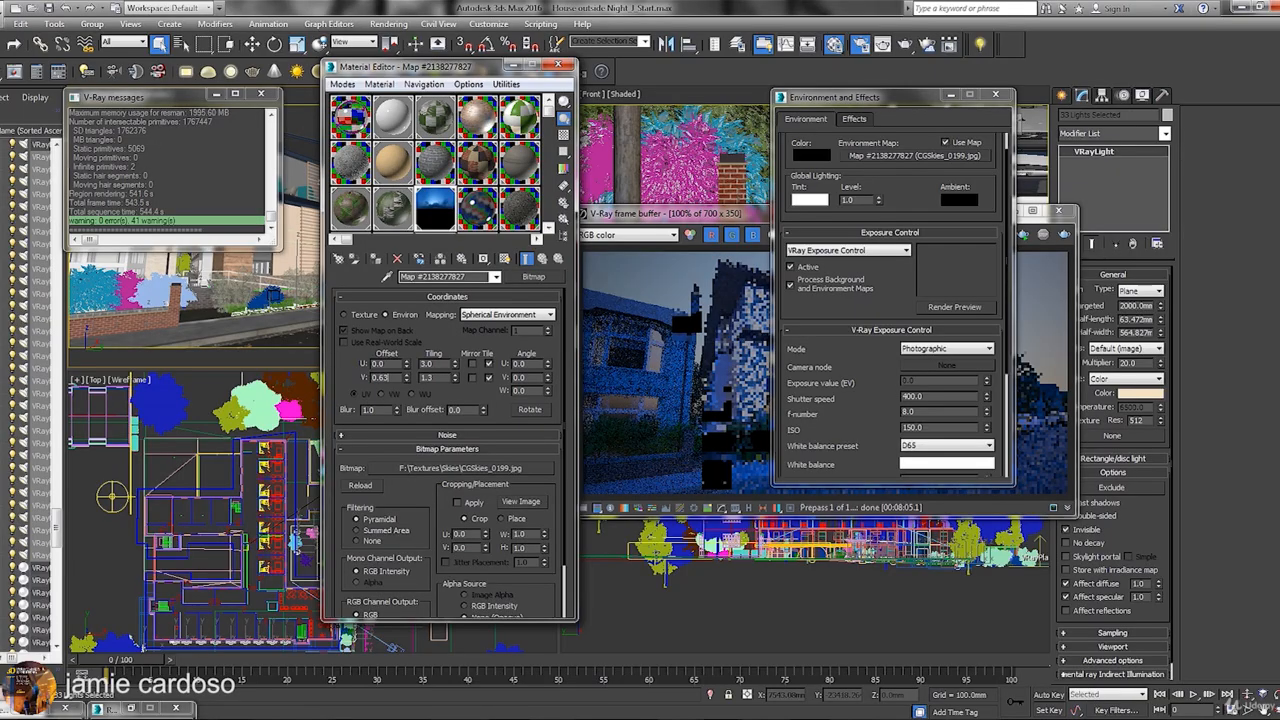
pyautogui.press('Return')
pyautogui.doubleClick(431, 205)
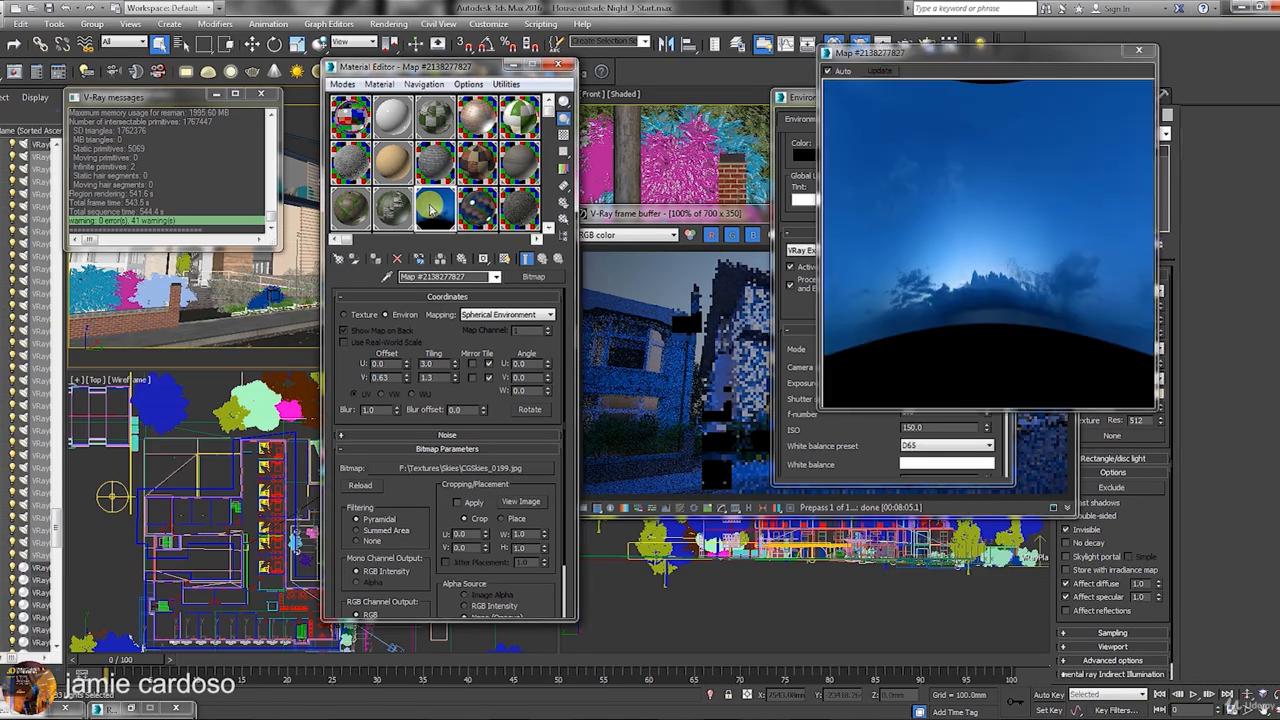
pyautogui.click(1138, 50)
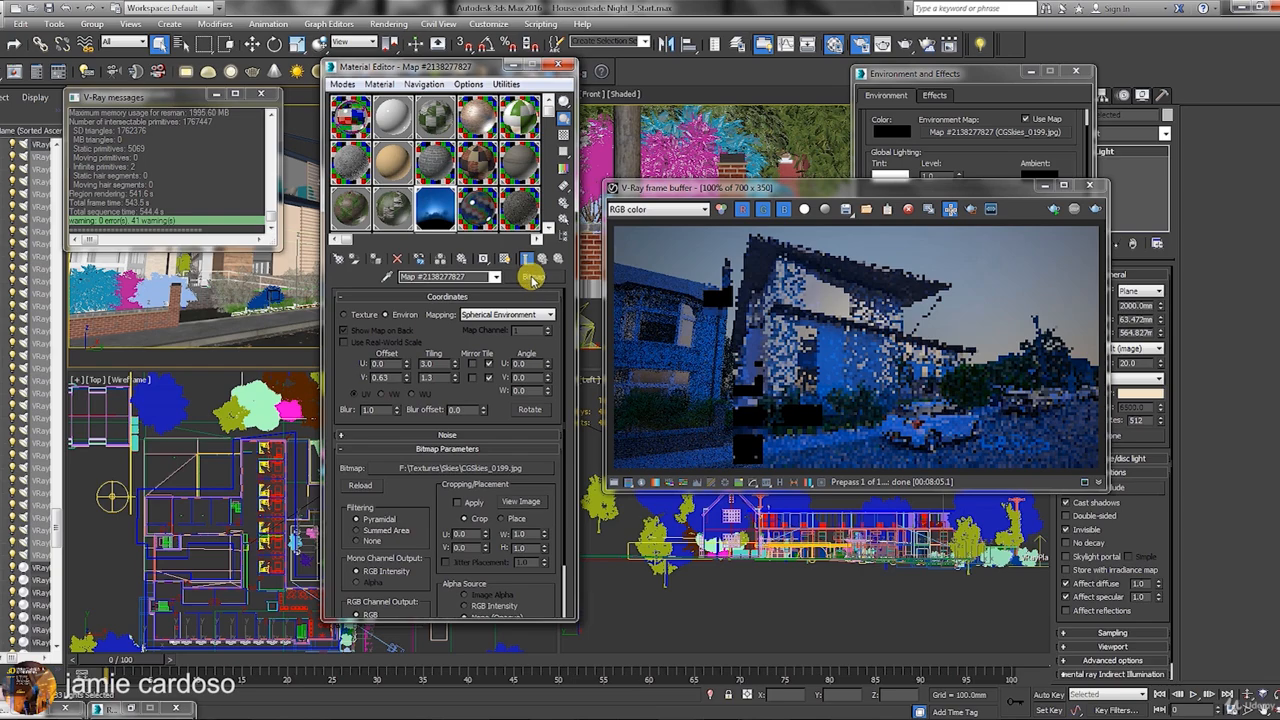
pyautogui.click(530, 278)
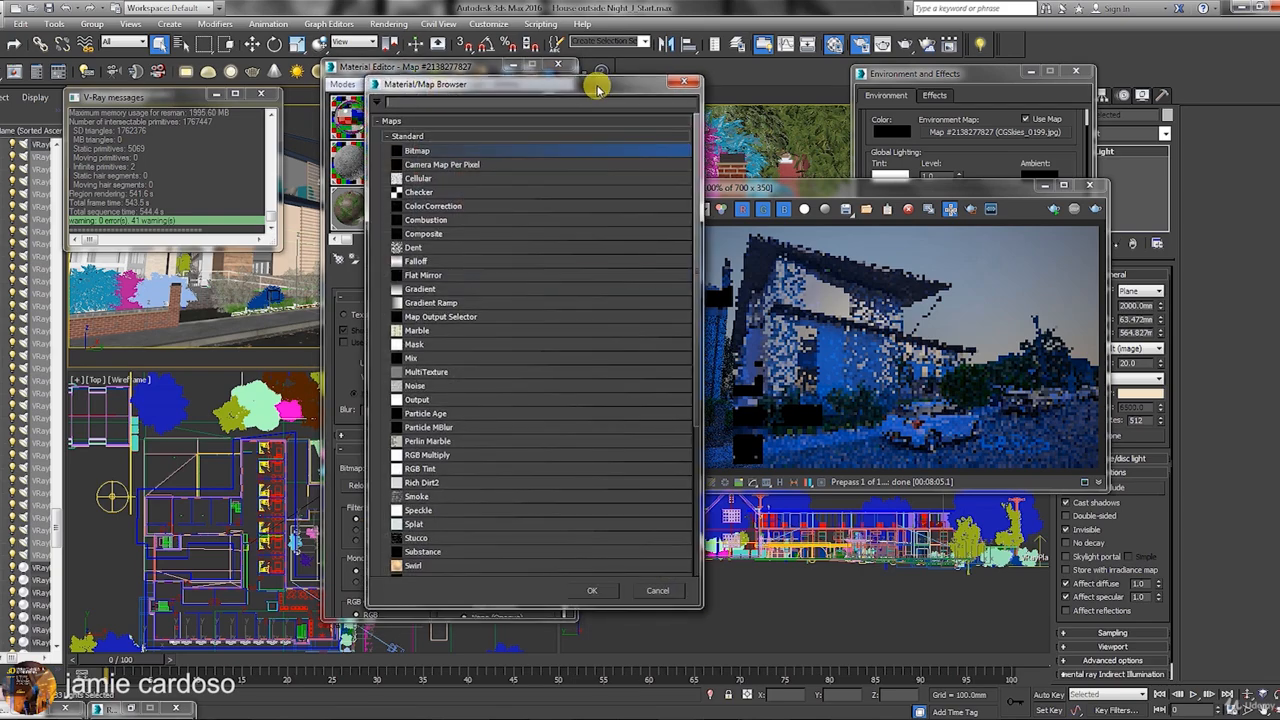
# Wrap the sky bitmap in a saturation-boosted Color Correction map and set output RGB level 50.
pyautogui.moveTo(628, 93); pyautogui.dragTo(820, 78)
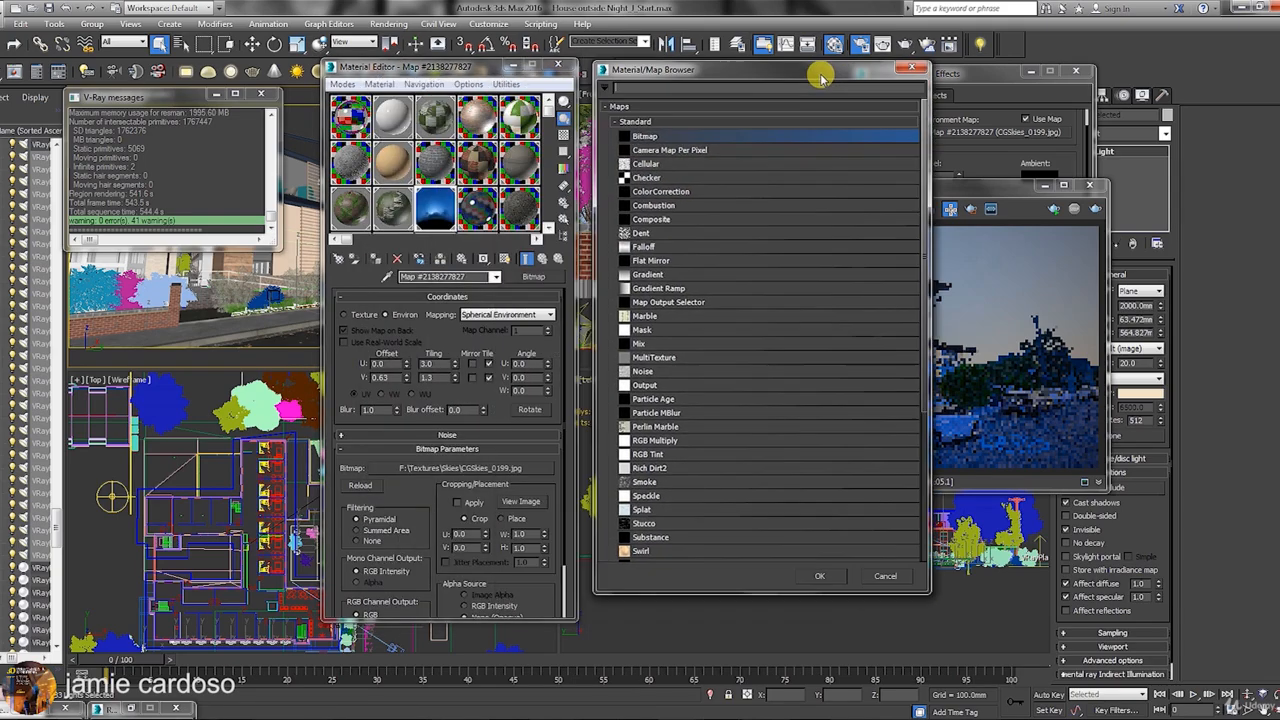
pyautogui.doubleClick(660, 191)
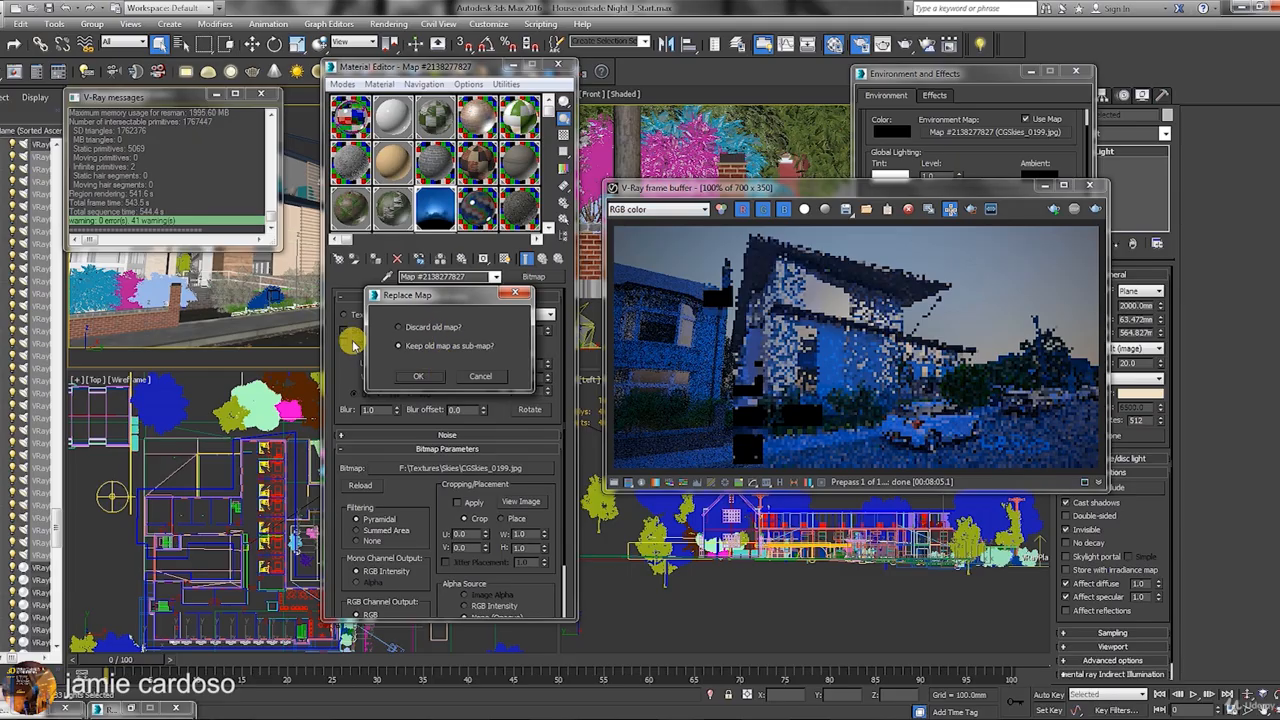
pyautogui.click(418, 378)
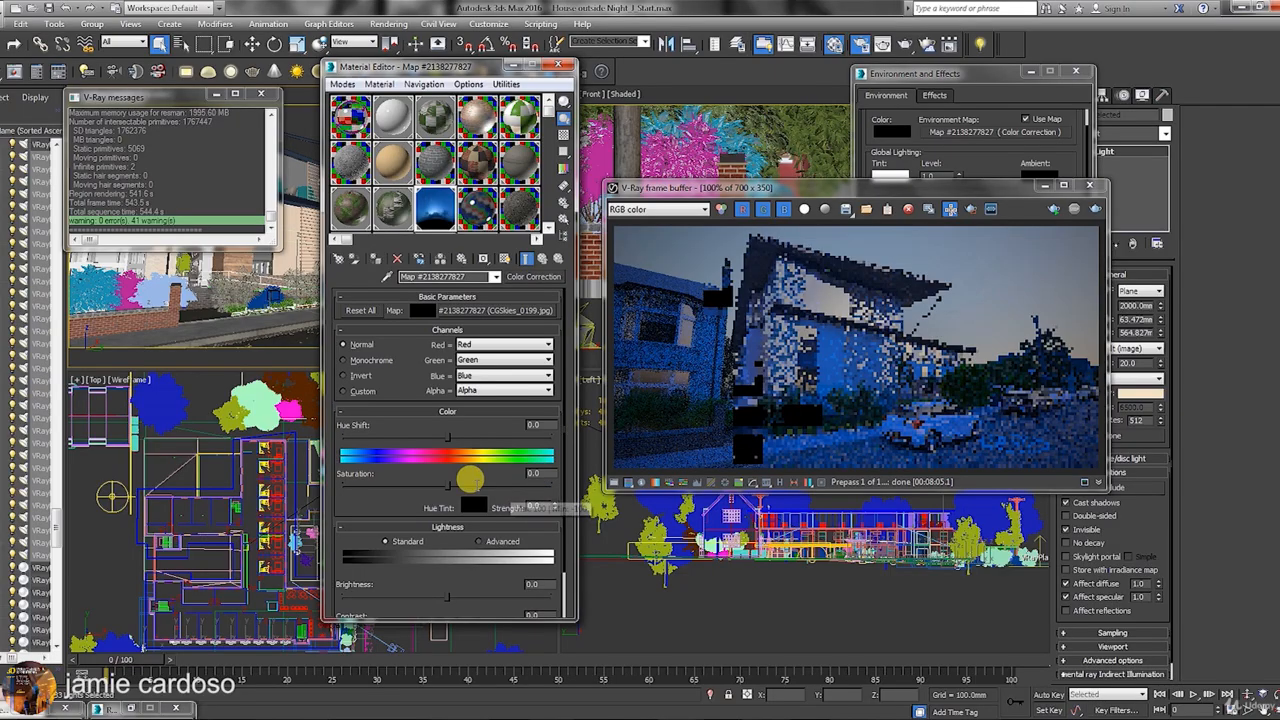
pyautogui.moveTo(446, 484); pyautogui.dragTo(602, 470)
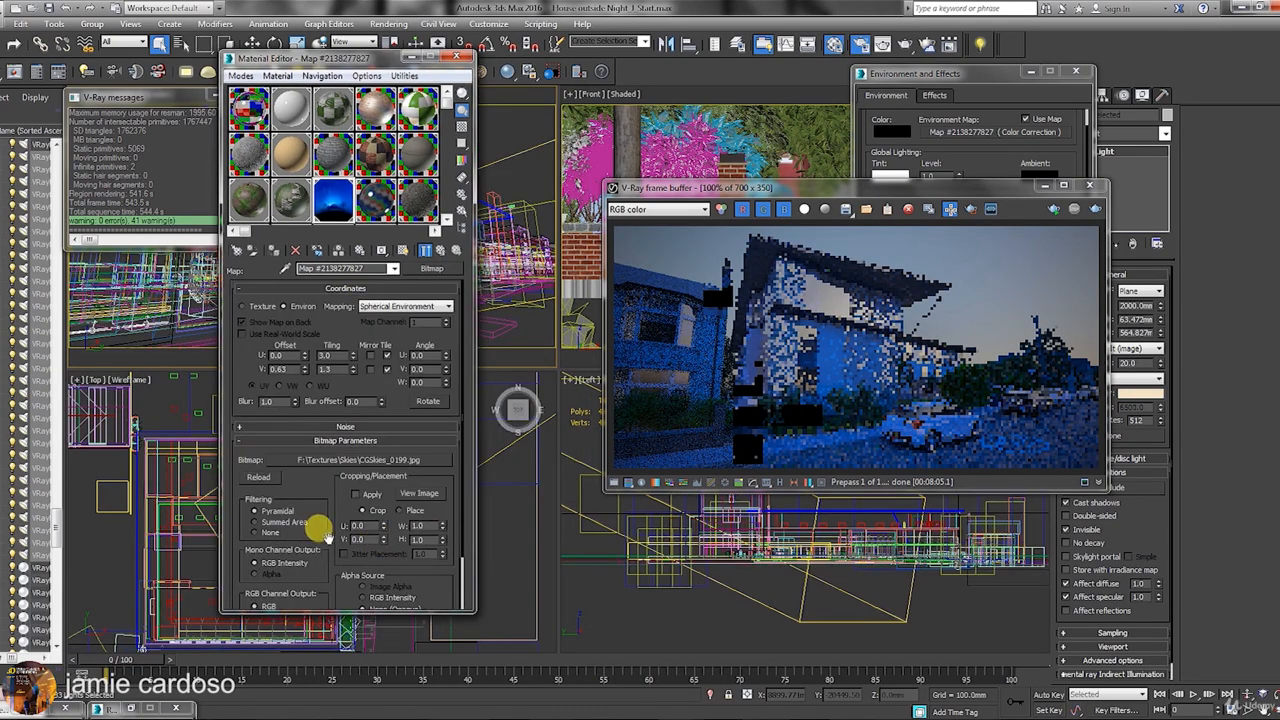
pyautogui.moveTo(319, 529); pyautogui.dragTo(325, 314)
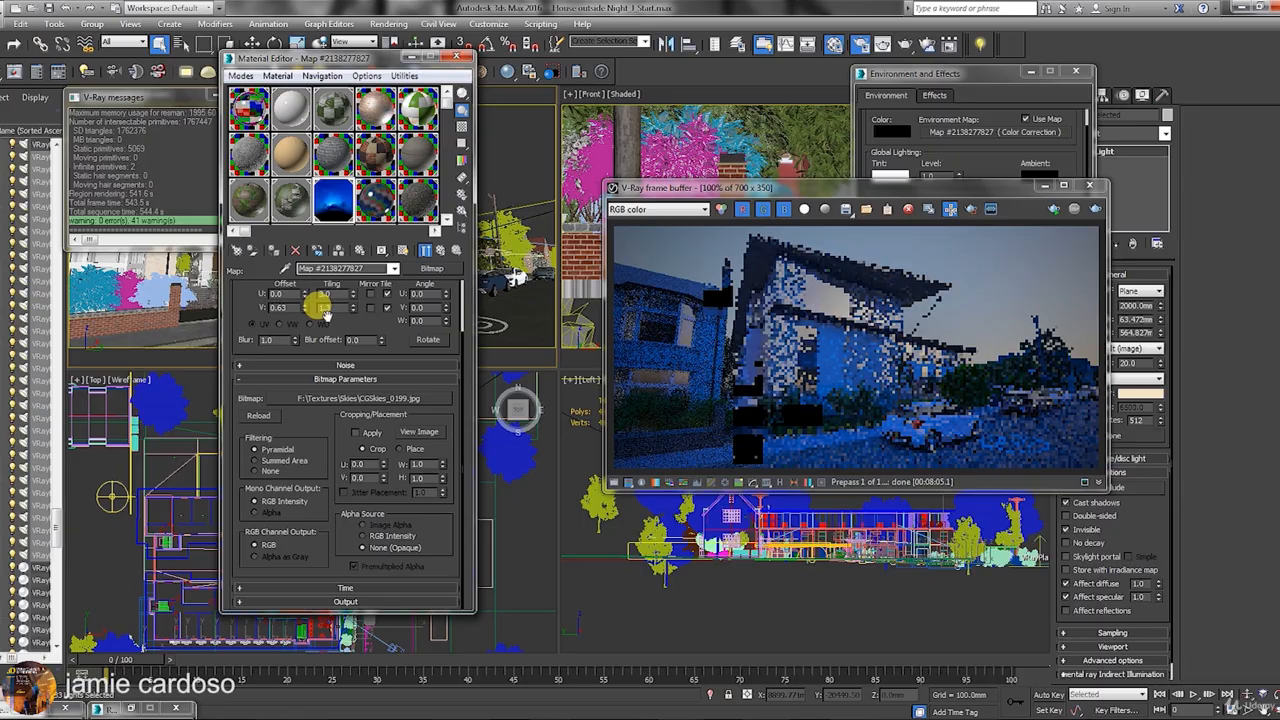
pyautogui.click(328, 602)
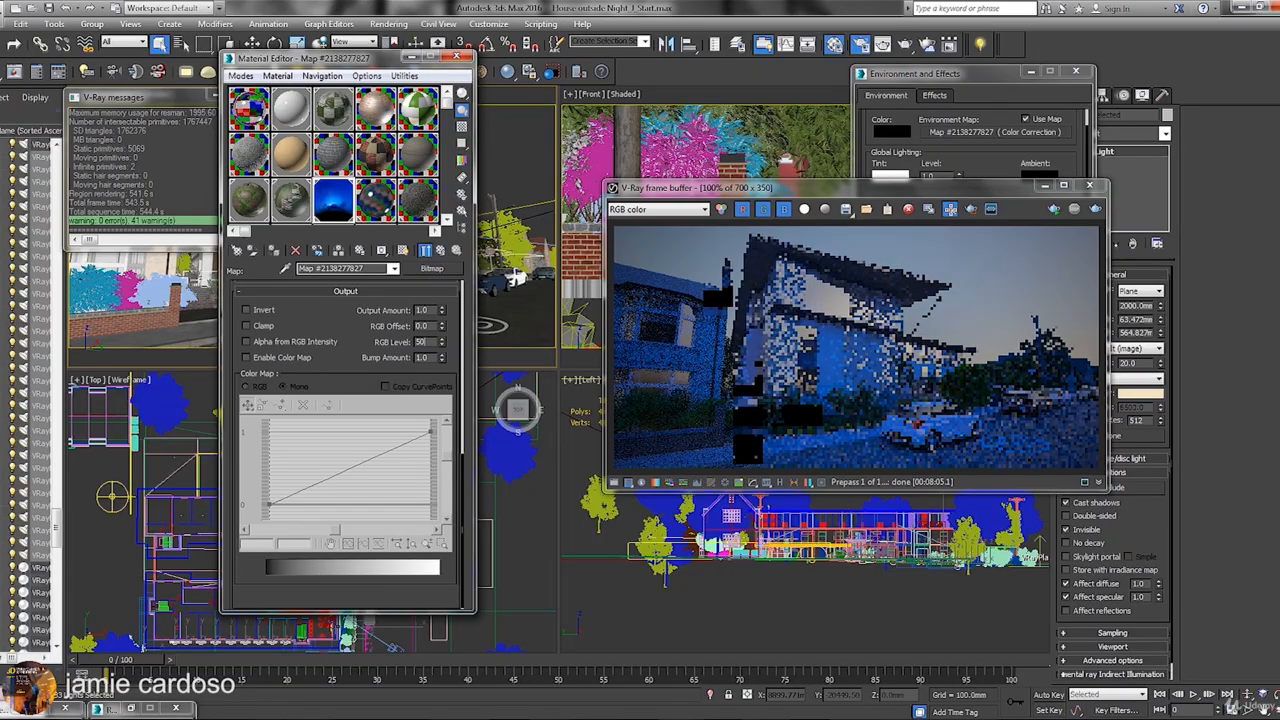
pyautogui.press('Return')
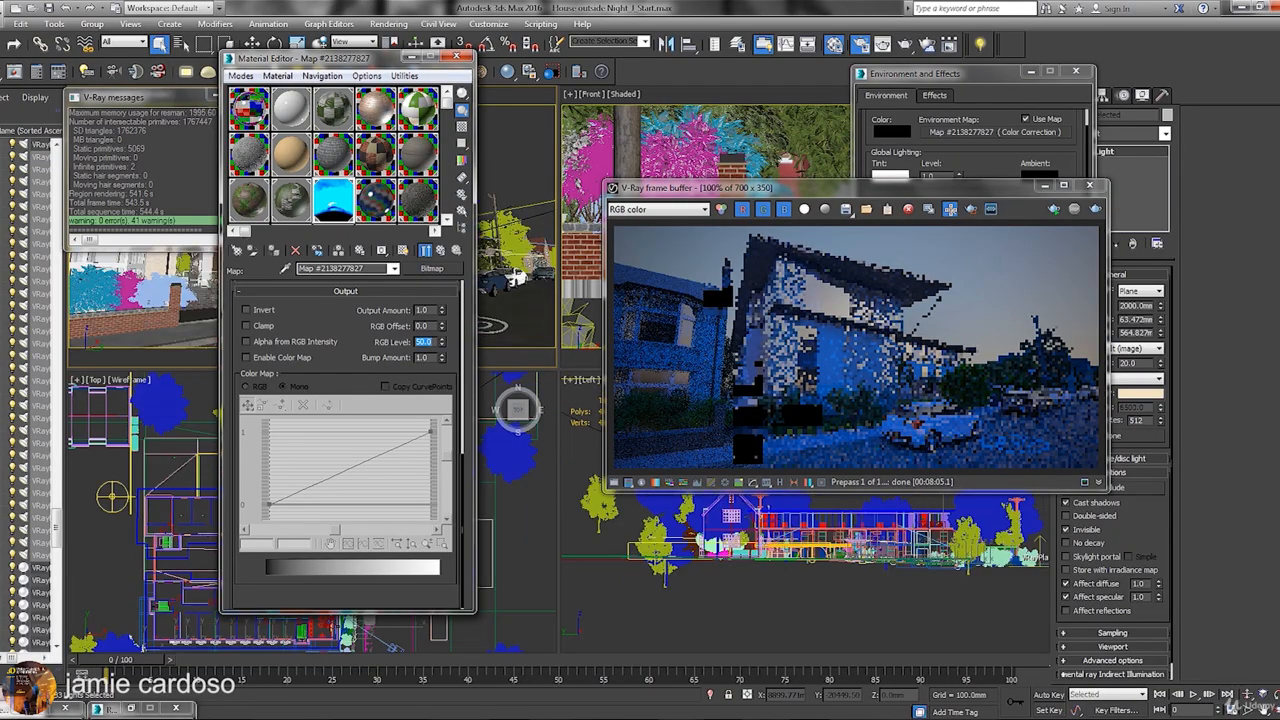
# Minimise the material editor, frame buffer and environment windows, and close the V-Ray log.
pyautogui.click(411, 57)
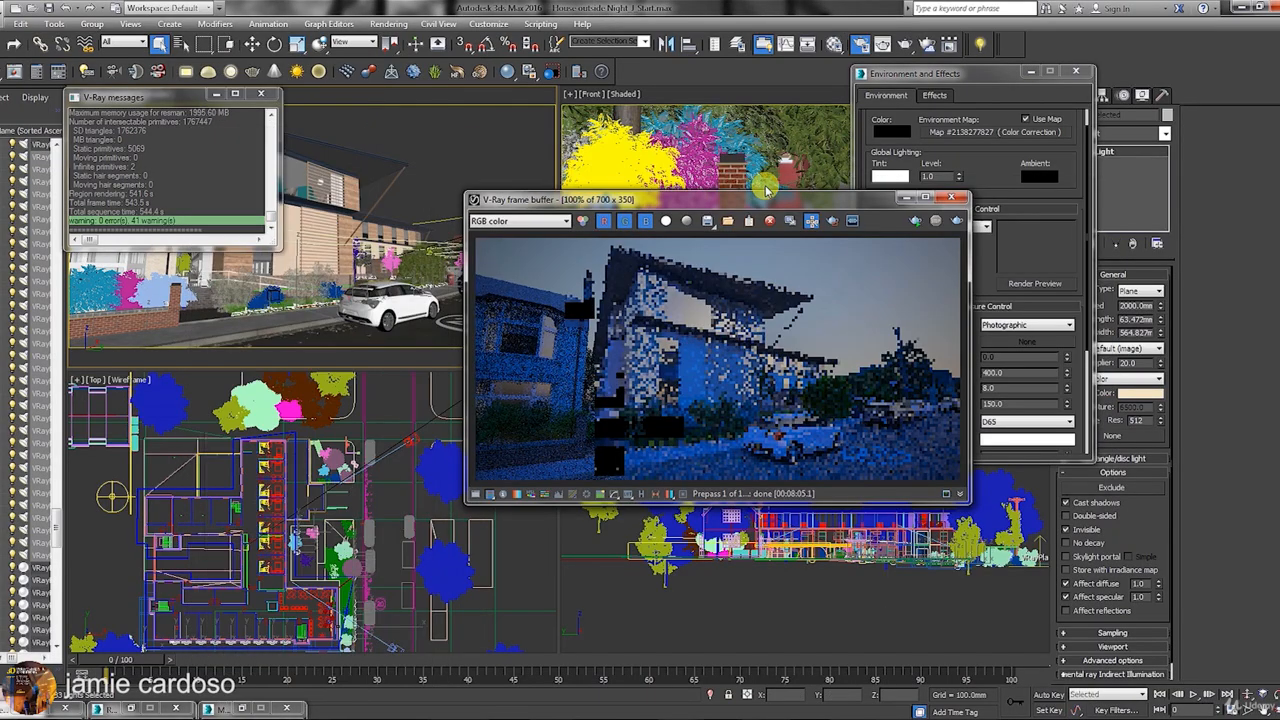
pyautogui.click(902, 196)
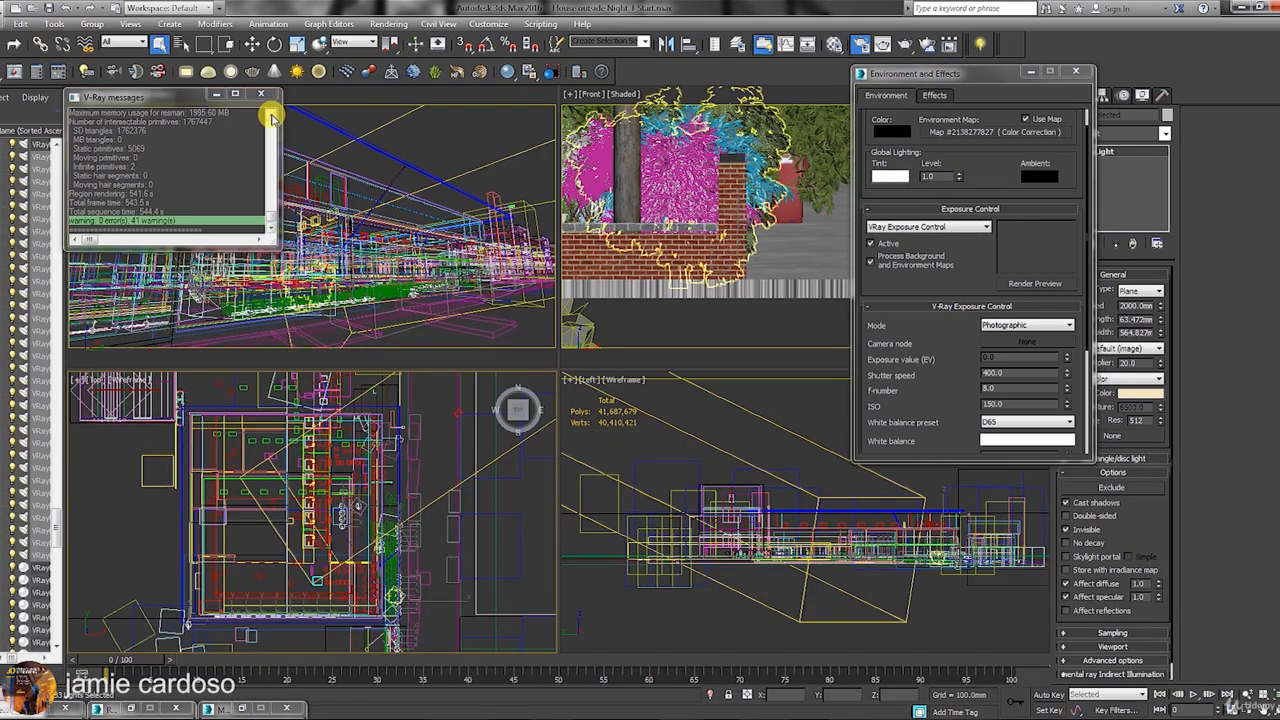
pyautogui.click(261, 93)
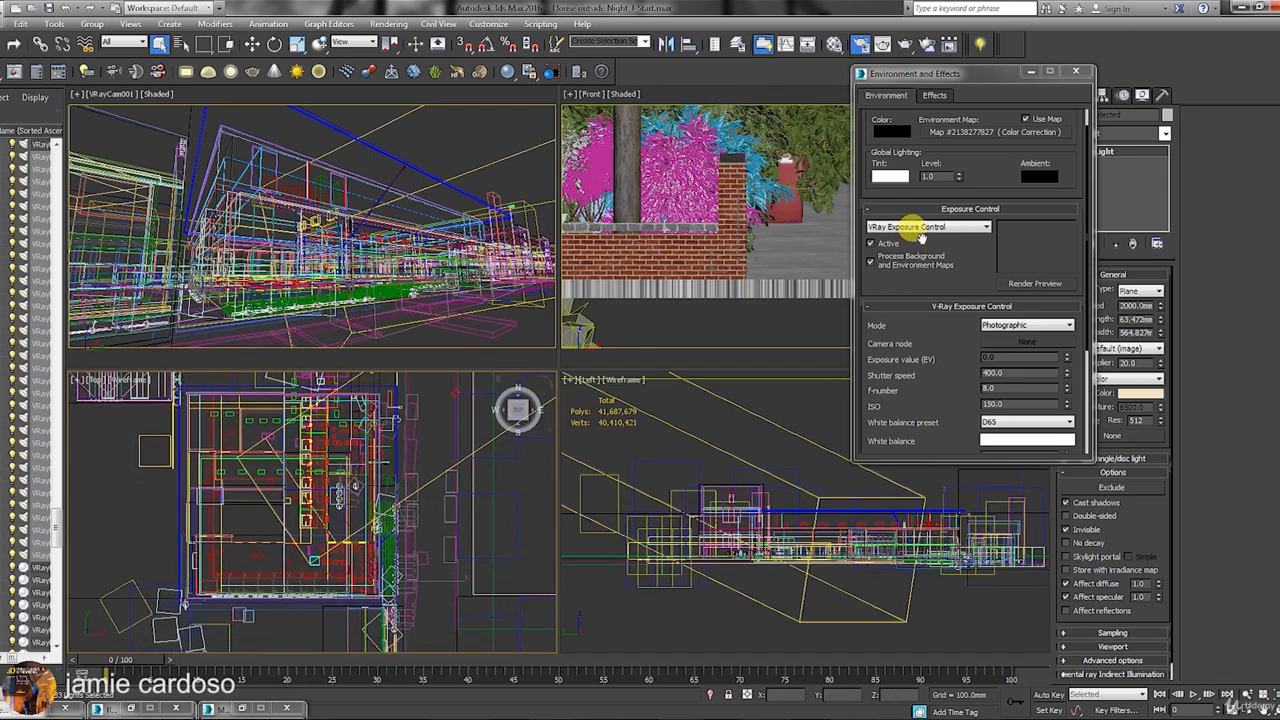
pyautogui.click(1032, 73)
pyautogui.click(1061, 96)
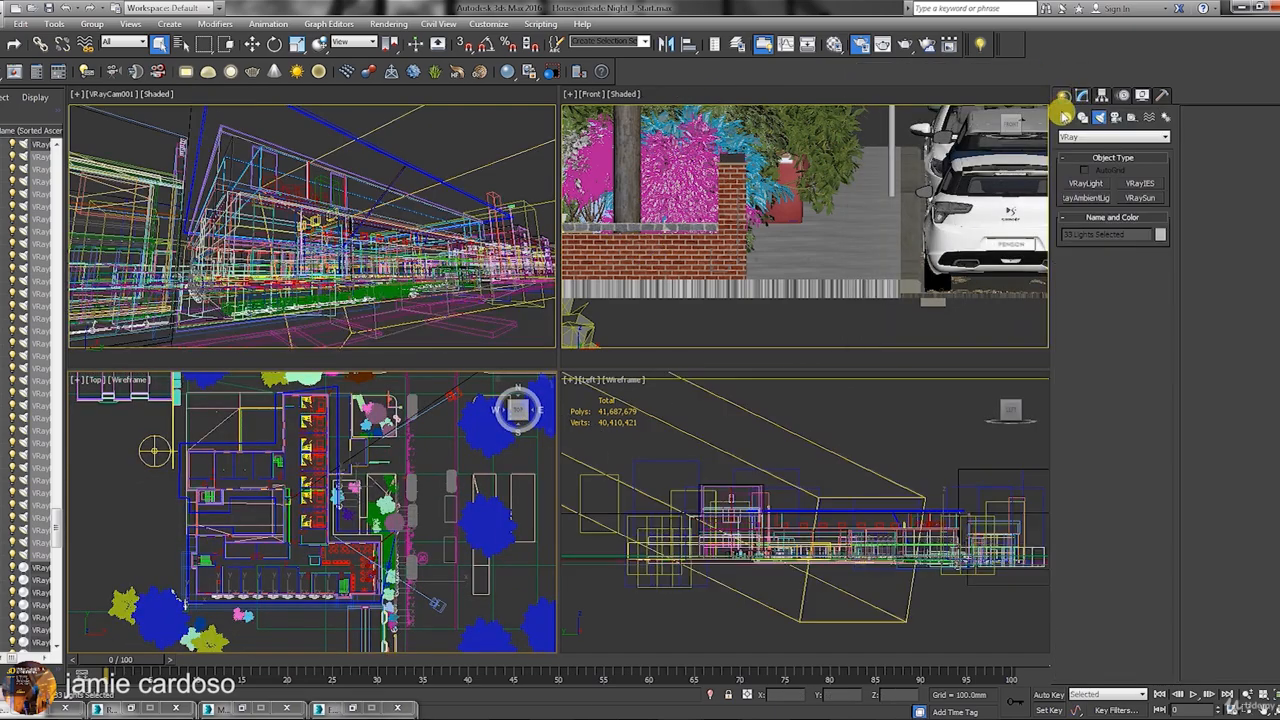
# Set the selection filter to Lights and draw a new VRayLight in the top view.
pyautogui.click(118, 43)
pyautogui.click(100, 83)
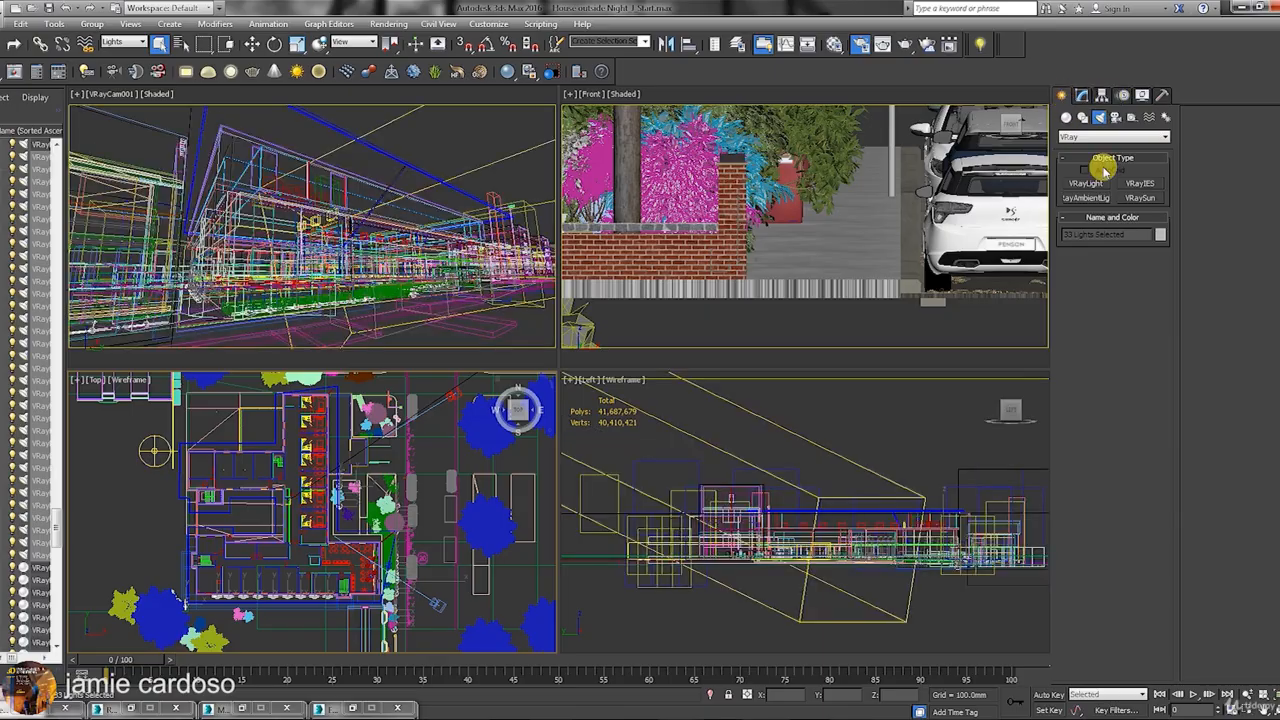
pyautogui.click(1086, 184)
pyautogui.moveTo(366, 489); pyautogui.dragTo(368, 474, button='middle')
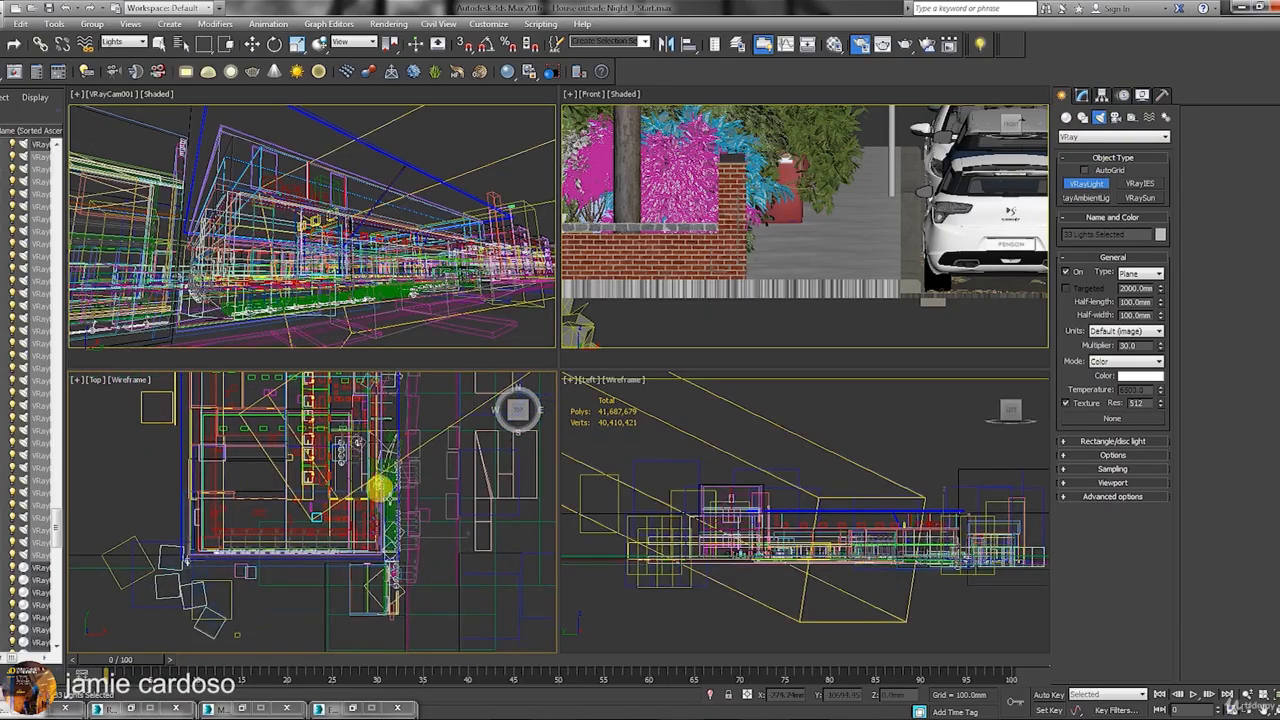
pyautogui.scroll(3, 383, 496)
pyautogui.moveTo(431, 472); pyautogui.dragTo(447, 497)
# Change VRayLight001 to a Disc light with a 281mm radius.
pyautogui.click(1081, 96)
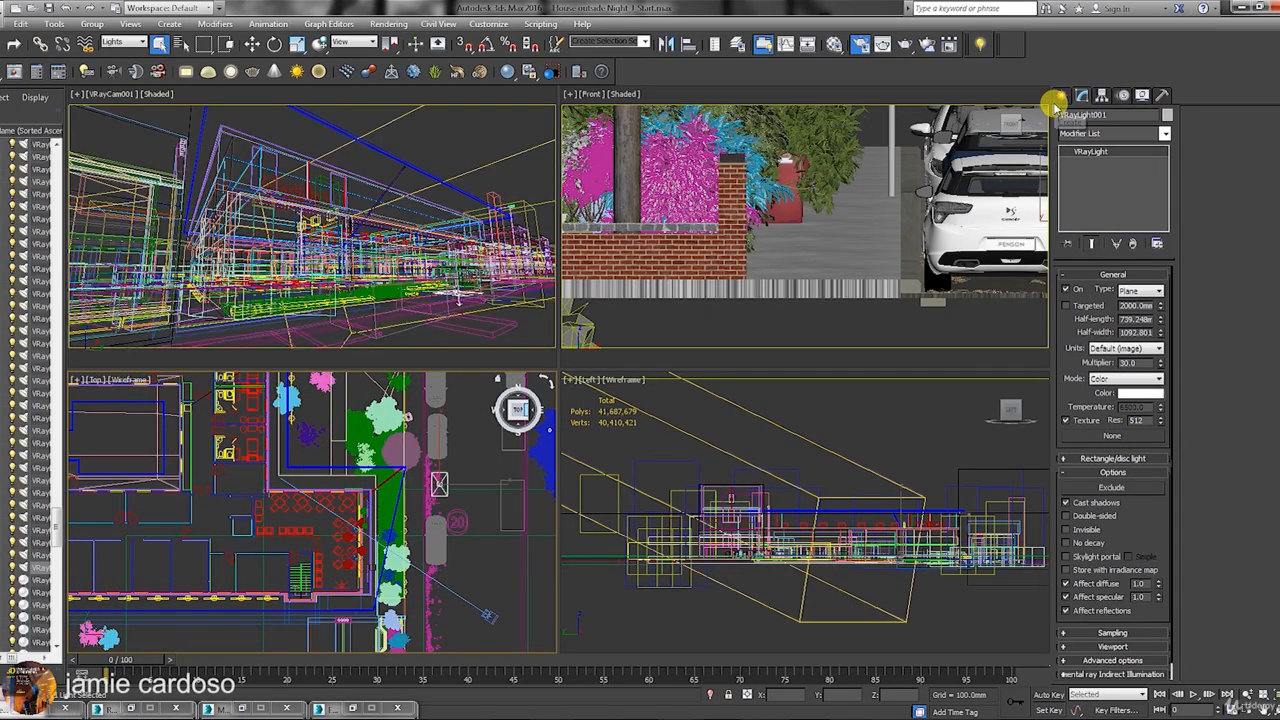
pyautogui.click(1130, 289)
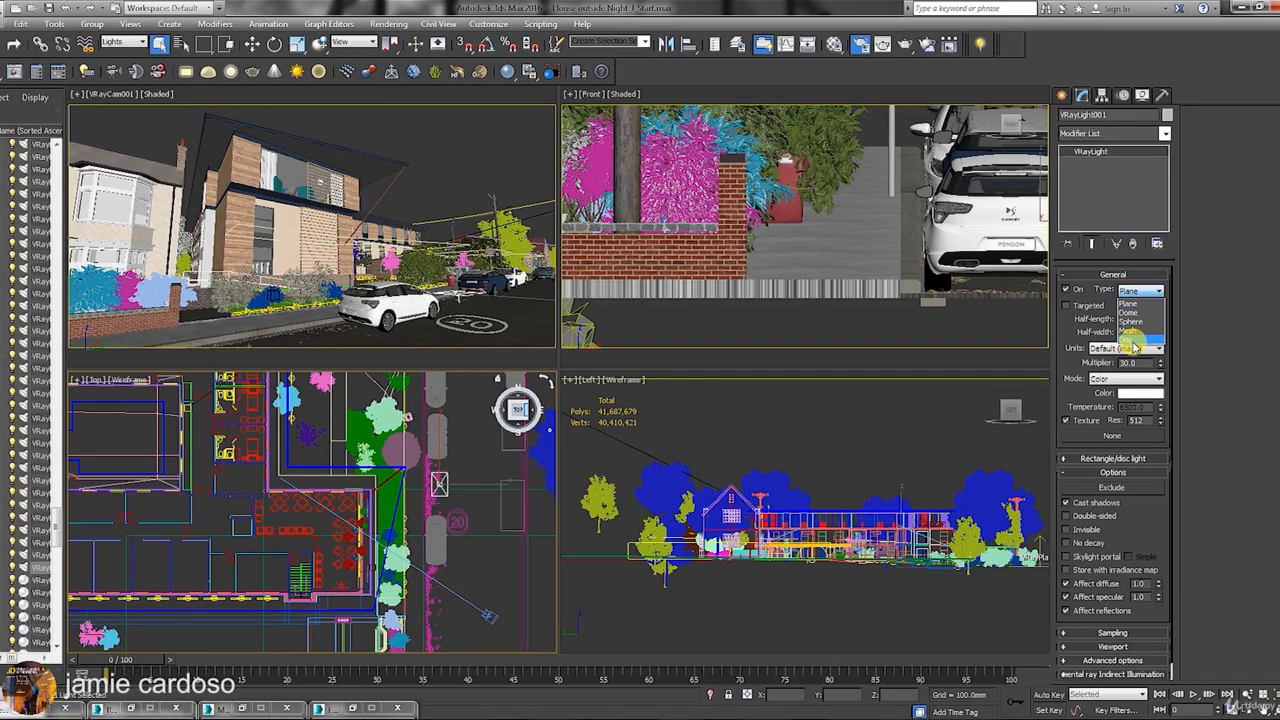
pyautogui.click(1131, 341)
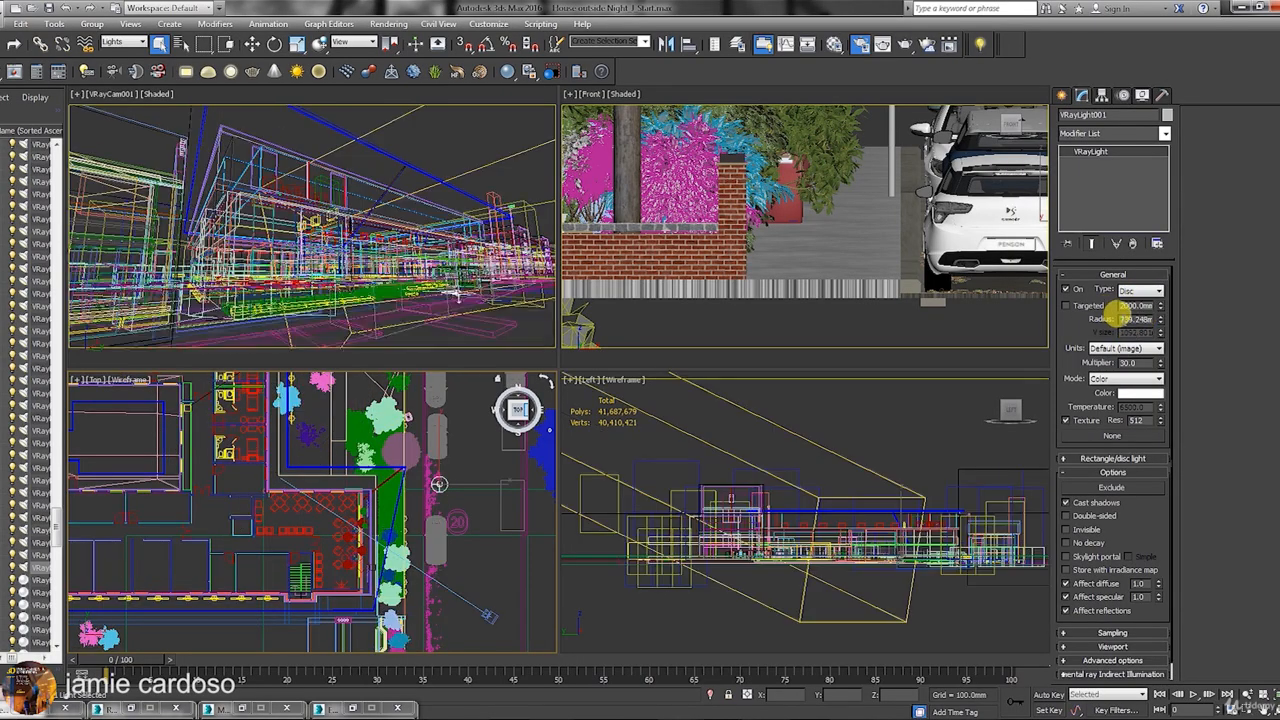
pyautogui.moveTo(1160, 318); pyautogui.dragTo(1170, 328)
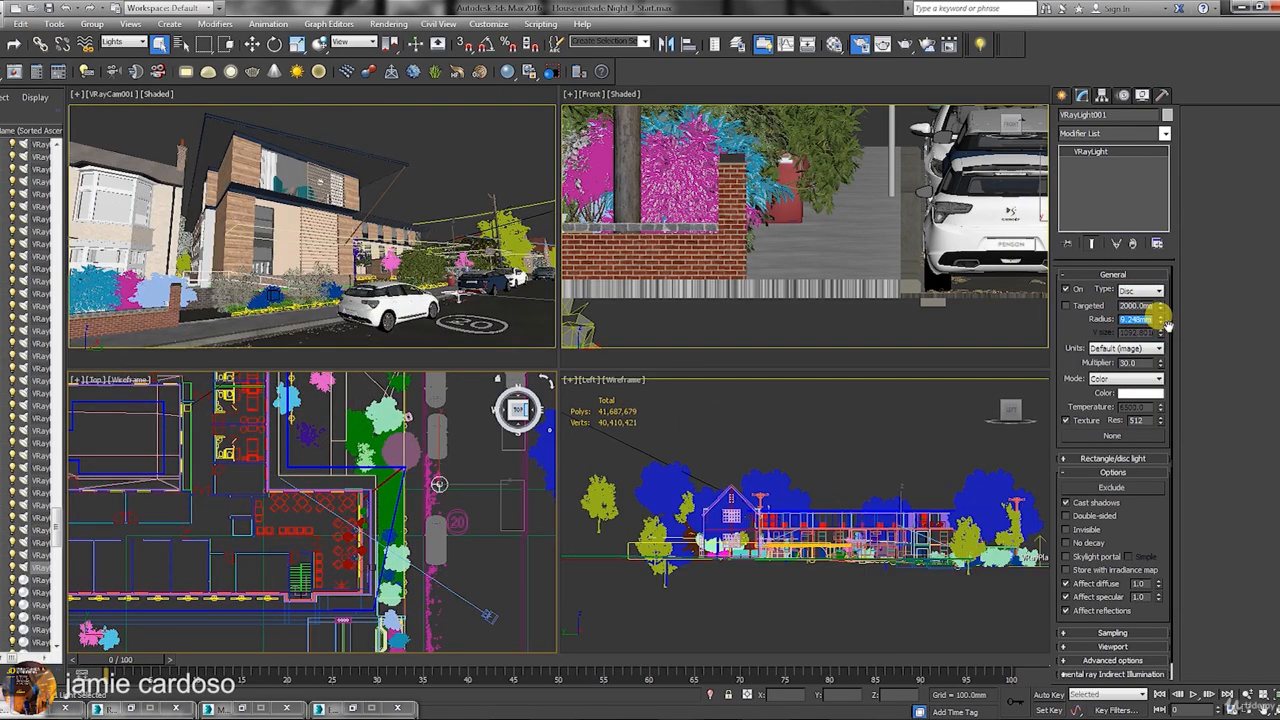
pyautogui.write('281')
pyautogui.press('Return')
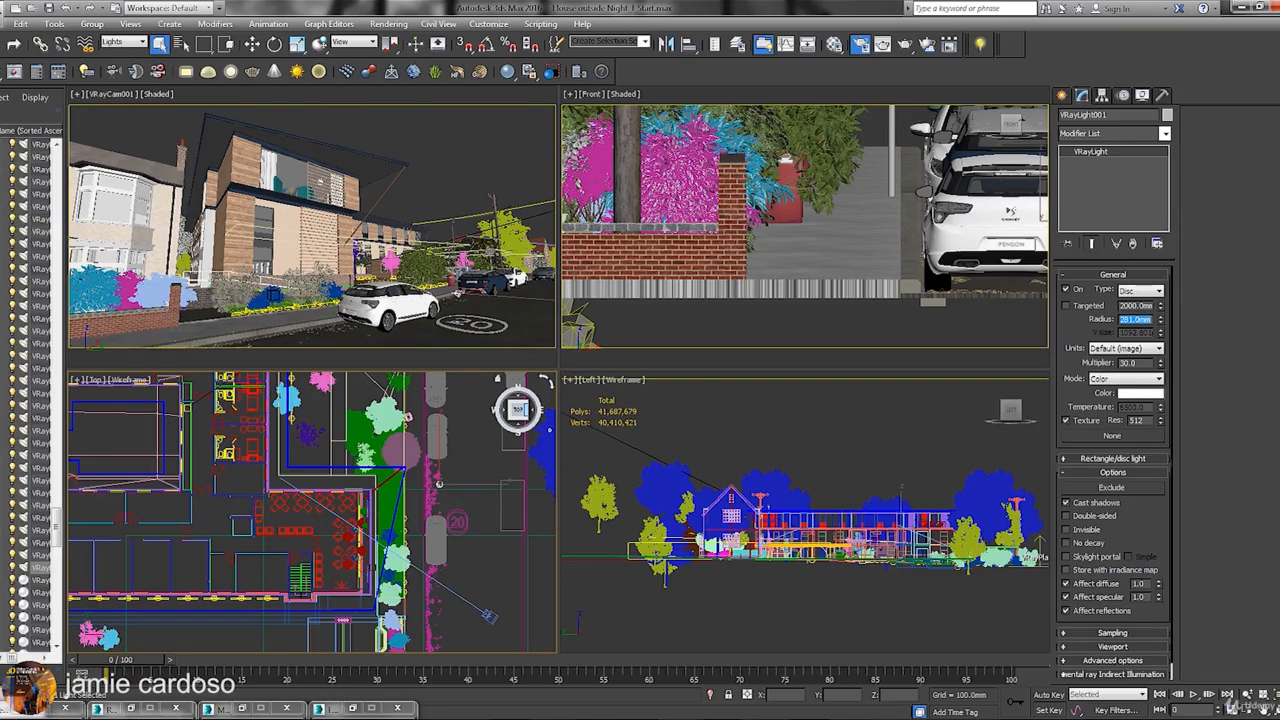
# Move the disc light left in the top view with Select and Move.
pyautogui.click(253, 44)
pyautogui.moveTo(467, 464); pyautogui.dragTo(492, 504, button='middle')
pyautogui.moveTo(492, 504); pyautogui.dragTo(359, 467)
pyautogui.scroll(-8, 737, 202)
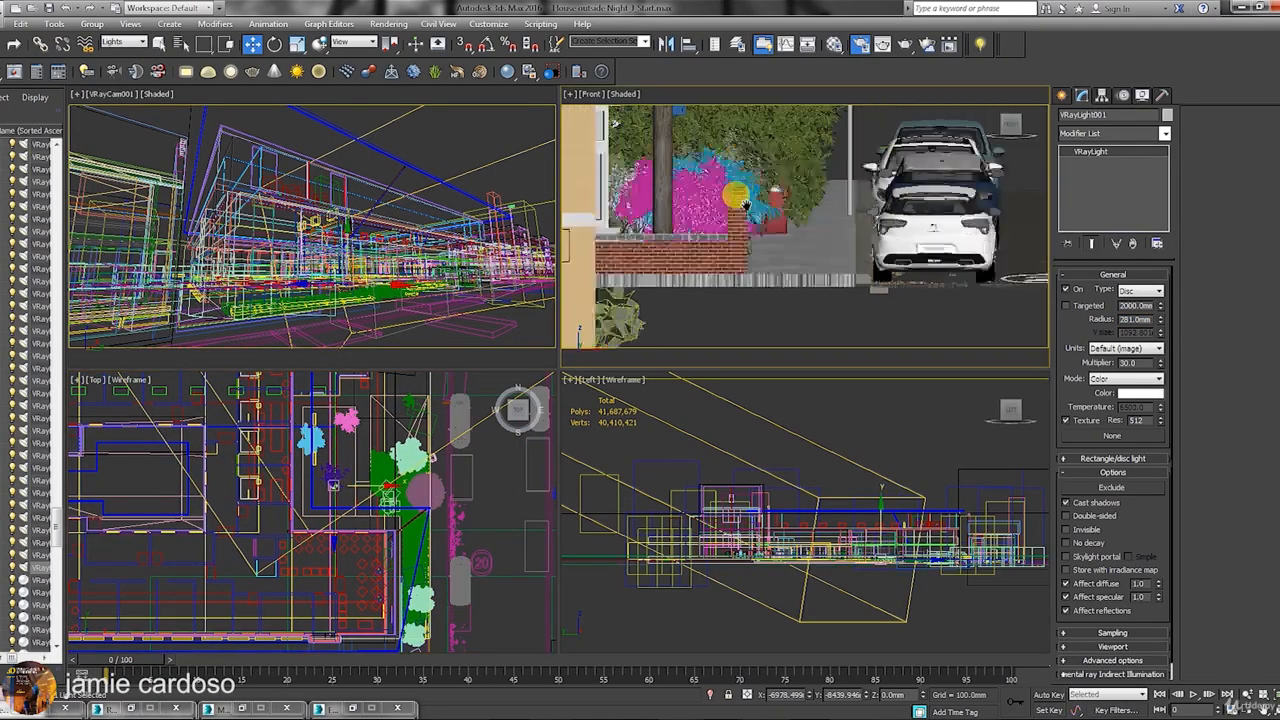
# In the maximized view, raise and slide the light up to the balcony with the chairs.
pyautogui.hotkey('alt', 'w')
pyautogui.keyDown('alt'); pyautogui.moveTo(814, 269); pyautogui.dragTo(531, 357, button='middle'); pyautogui.keyUp('alt')
pyautogui.scroll(-4, 477, 334)
pyautogui.scroll(3, 531, 357)
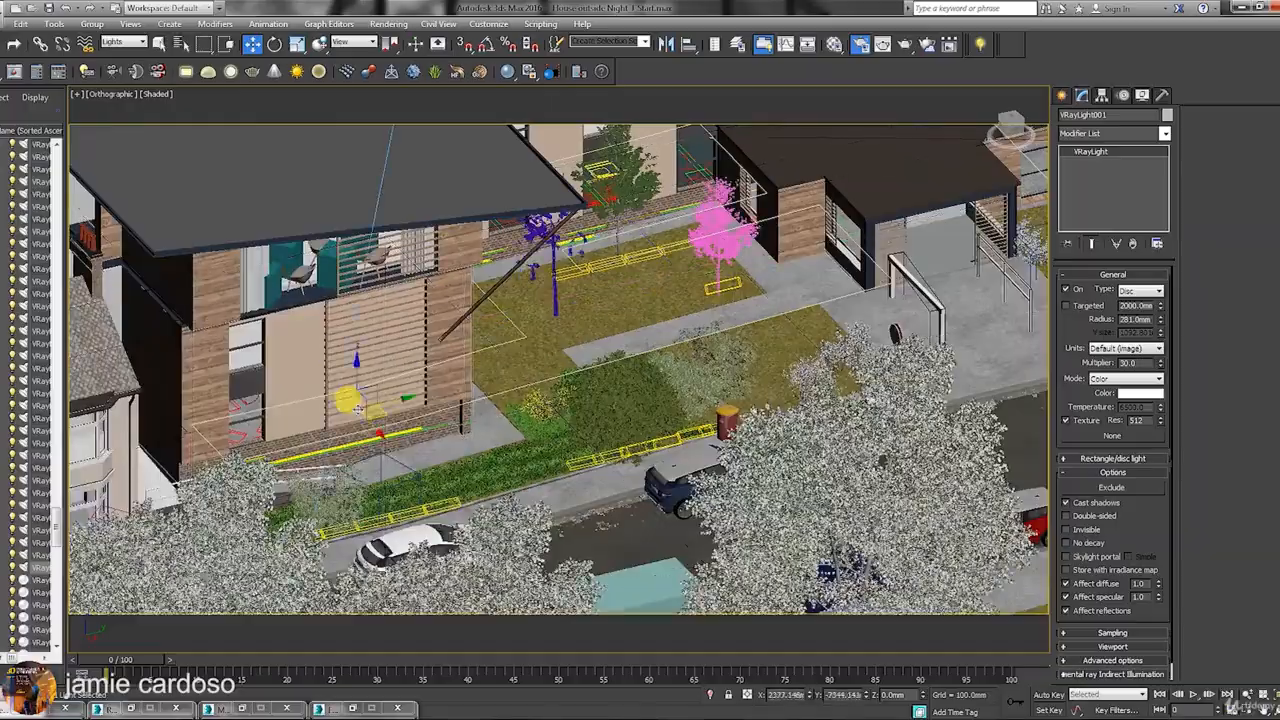
pyautogui.moveTo(304, 362); pyautogui.dragTo(298, 226)
pyautogui.moveTo(305, 250); pyautogui.dragTo(508, 374, button='middle')
pyautogui.scroll(4, 500, 370)
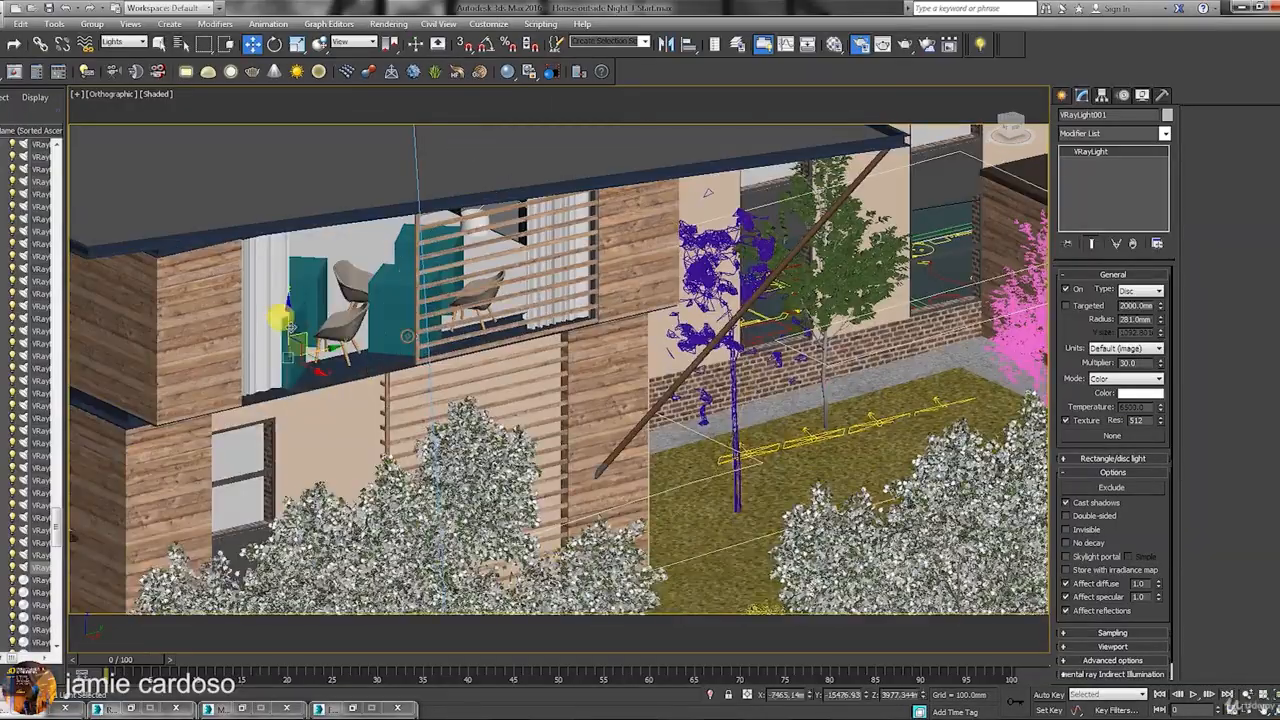
pyautogui.moveTo(356, 285); pyautogui.dragTo(482, 257)
pyautogui.moveTo(425, 288); pyautogui.dragTo(462, 342, button='middle')
pyautogui.moveTo(474, 310); pyautogui.dragTo(463, 364)
# Check the light's placement from the Back view, then restore four viewports with VRayCam001 active.
pyautogui.hotkey('ctrl', 'r')
pyautogui.press('f')
pyautogui.click(97, 93)
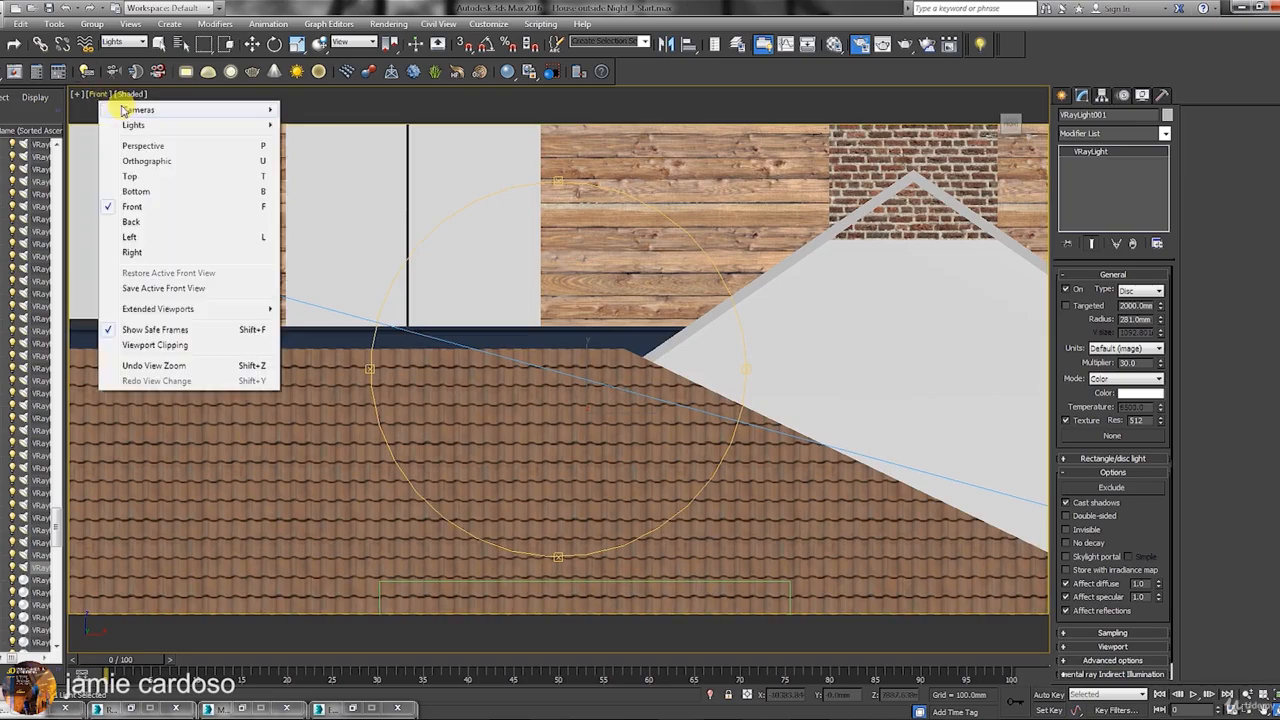
pyautogui.moveTo(200, 113)
pyautogui.click(190, 221)
pyautogui.moveTo(314, 291); pyautogui.dragTo(531, 366, button='middle')
pyautogui.moveTo(531, 366); pyautogui.dragTo(340, 394)
pyautogui.hotkey('alt', 'w')
pyautogui.rightClick(359, 401)
pyautogui.rightClick(132, 107)
# Raise the light and instance two copies, lowering one to the neighbour's bay window.
pyautogui.click(1276, 709)
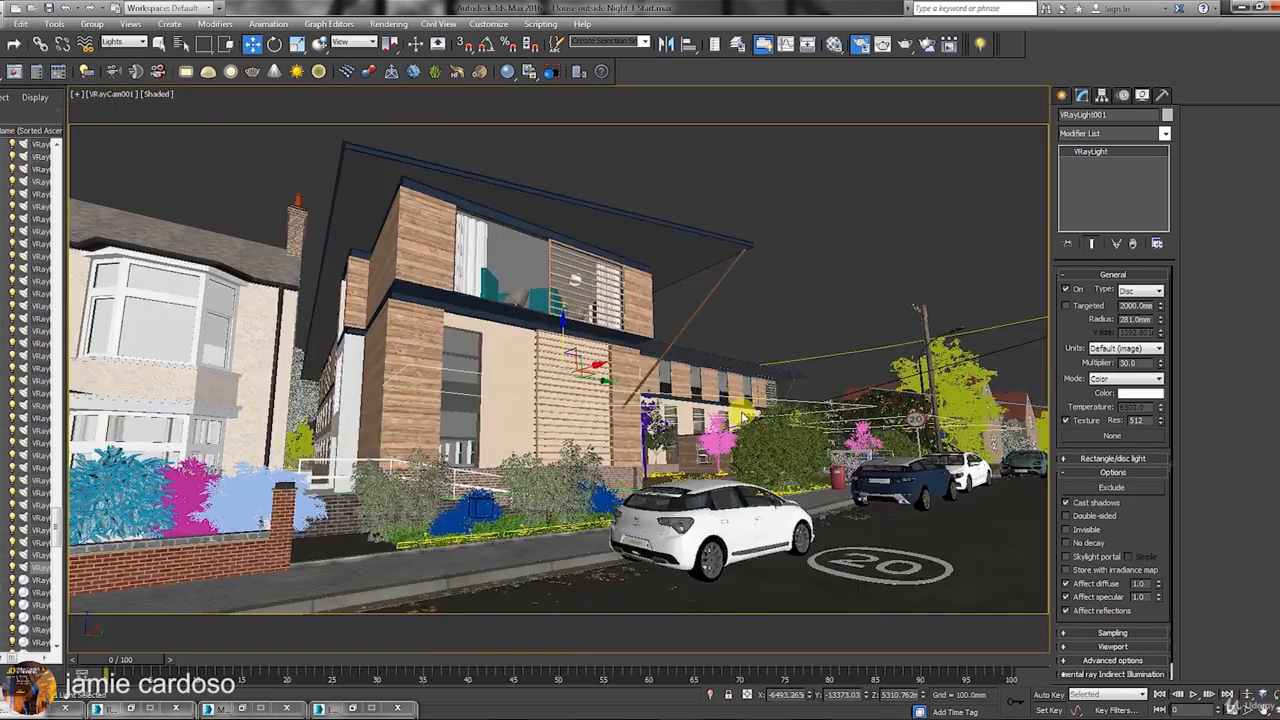
pyautogui.moveTo(558, 345)
pyautogui.mouseDown()
pyautogui.moveTo(555, 278)
pyautogui.moveTo(543, 286)
pyautogui.moveTo(520, 251)
pyautogui.moveTo(506, 190)
pyautogui.moveTo(510, 222)
pyautogui.mouseUp()
pyautogui.moveTo(546, 267)
pyautogui.keyDown('shift'); pyautogui.mouseDown()
pyautogui.moveTo(595, 281)
pyautogui.moveTo(583, 287)
pyautogui.mouseUp(); pyautogui.keyUp('shift')
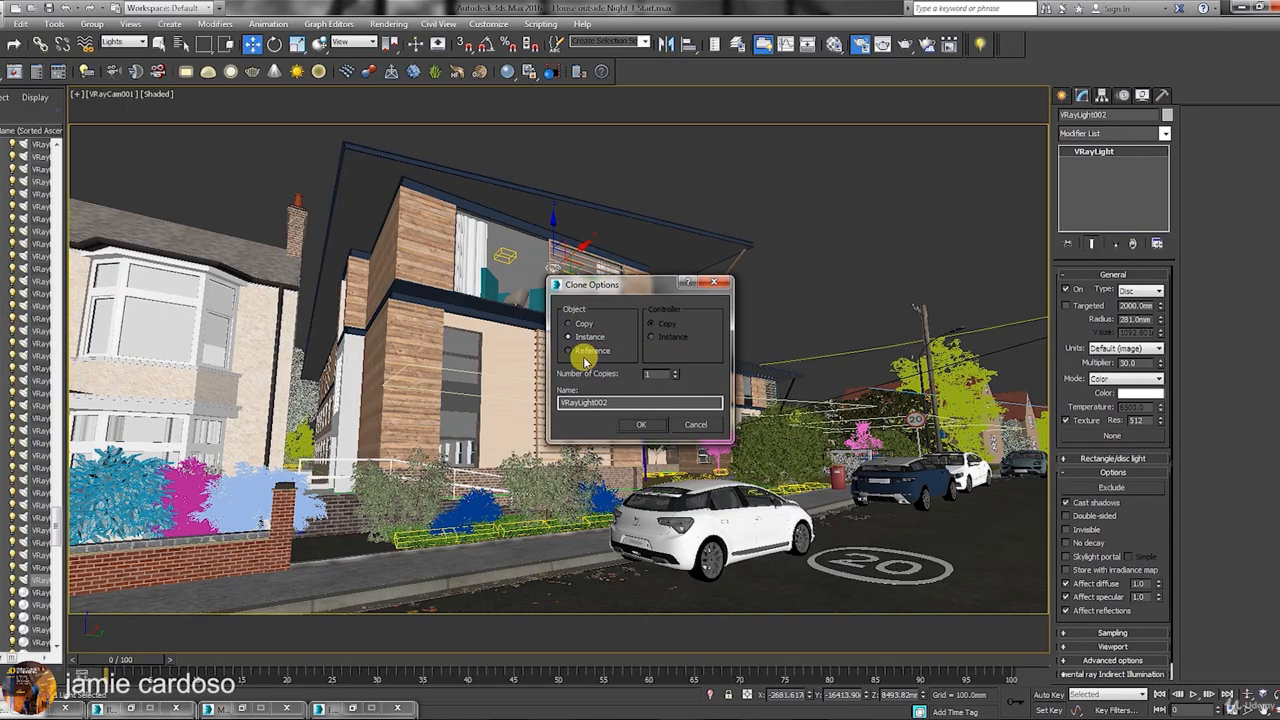
pyautogui.click(641, 427)
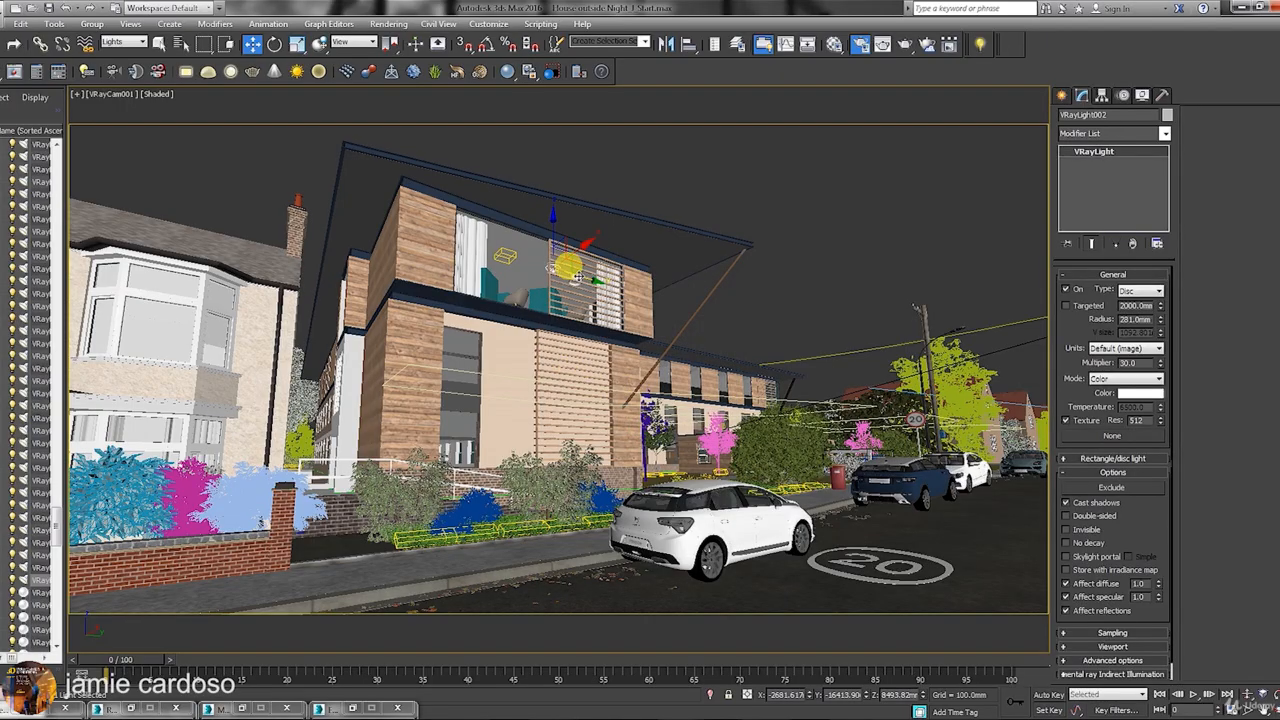
pyautogui.moveTo(573, 276)
pyautogui.keyDown('shift'); pyautogui.mouseDown()
pyautogui.moveTo(246, 209)
pyautogui.moveTo(240, 178)
pyautogui.mouseUp(); pyautogui.keyUp('shift')
pyautogui.click(643, 428)
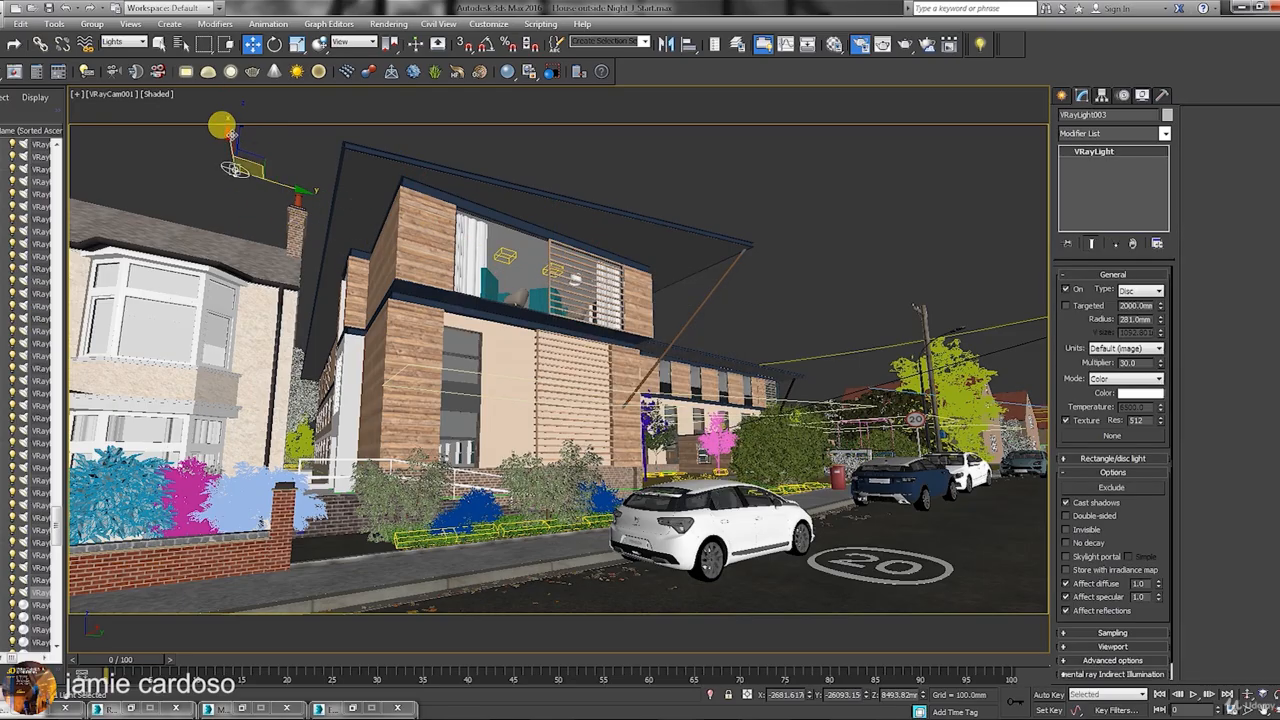
pyautogui.moveTo(223, 126)
pyautogui.mouseDown()
pyautogui.moveTo(215, 245)
pyautogui.moveTo(235, 272)
pyautogui.mouseUp()
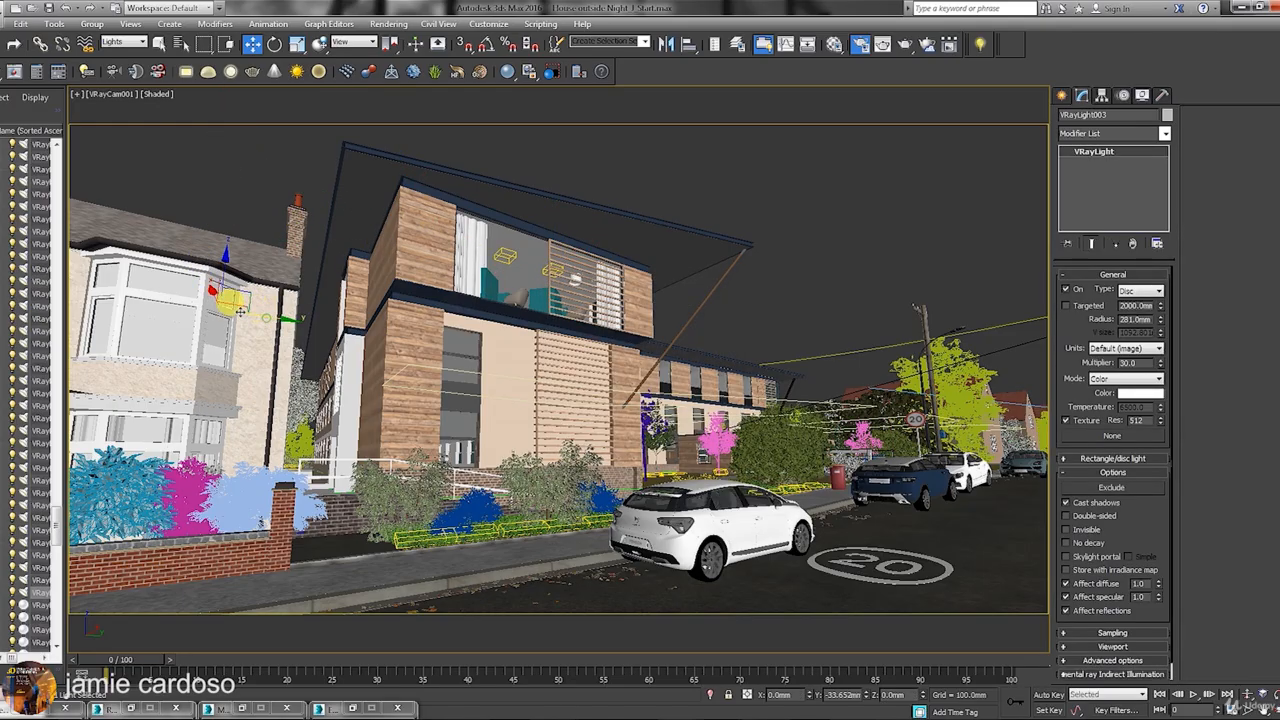
# Show Edged Faces in the camera view and instance more copies up to VRayLight006 along the street.
pyautogui.click(157, 93)
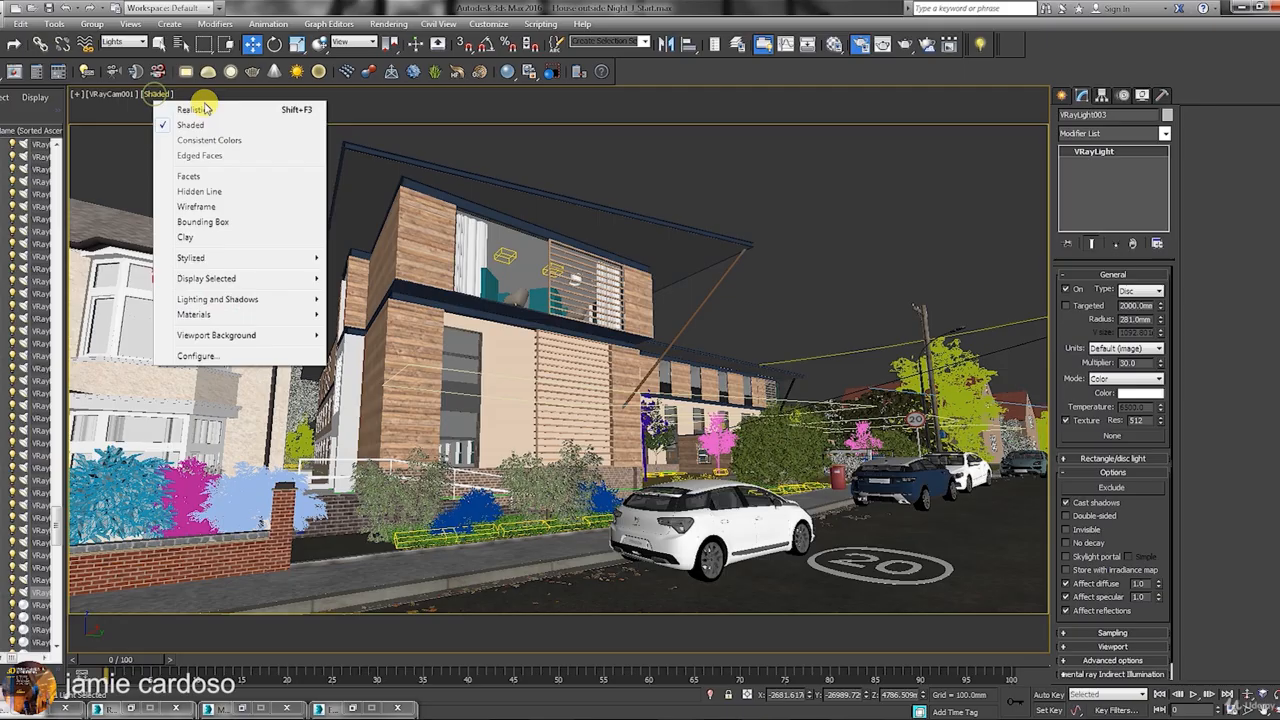
pyautogui.click(199, 157)
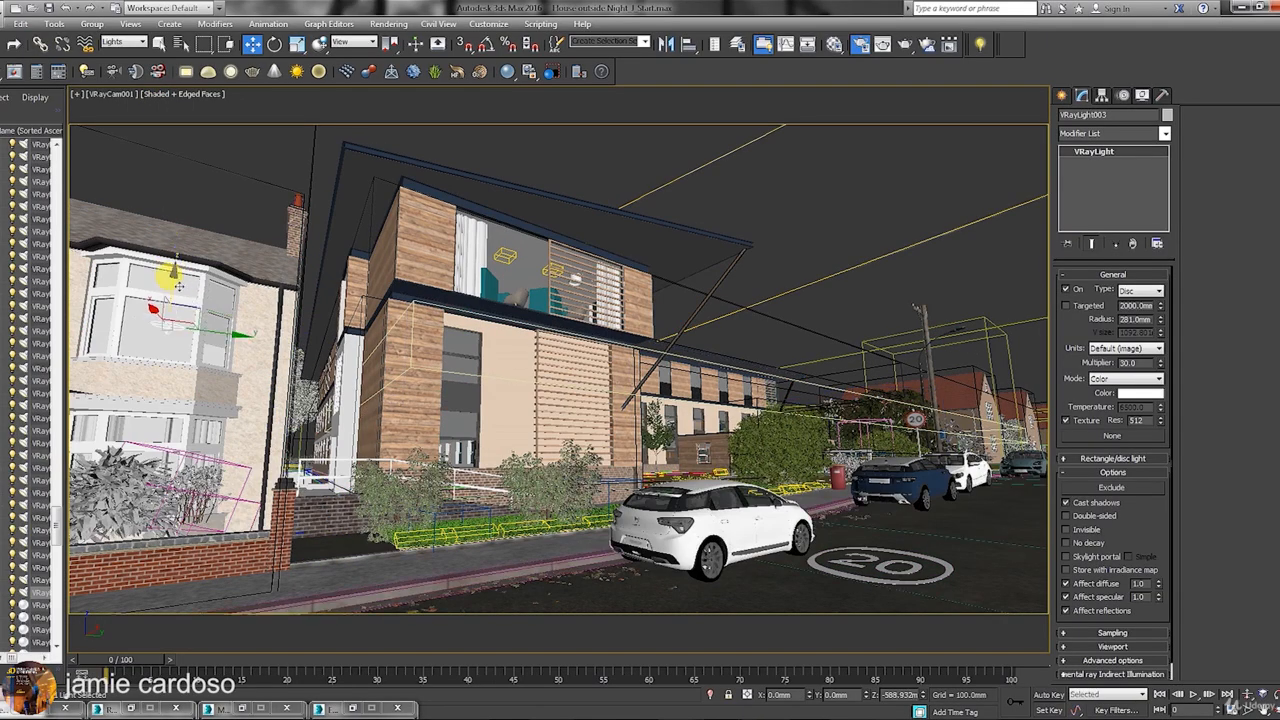
pyautogui.hotkey('ctrl', 'a')
pyautogui.keyDown('shift'); pyautogui.moveTo(189, 329); pyautogui.dragTo(190, 329); pyautogui.keyUp('shift')
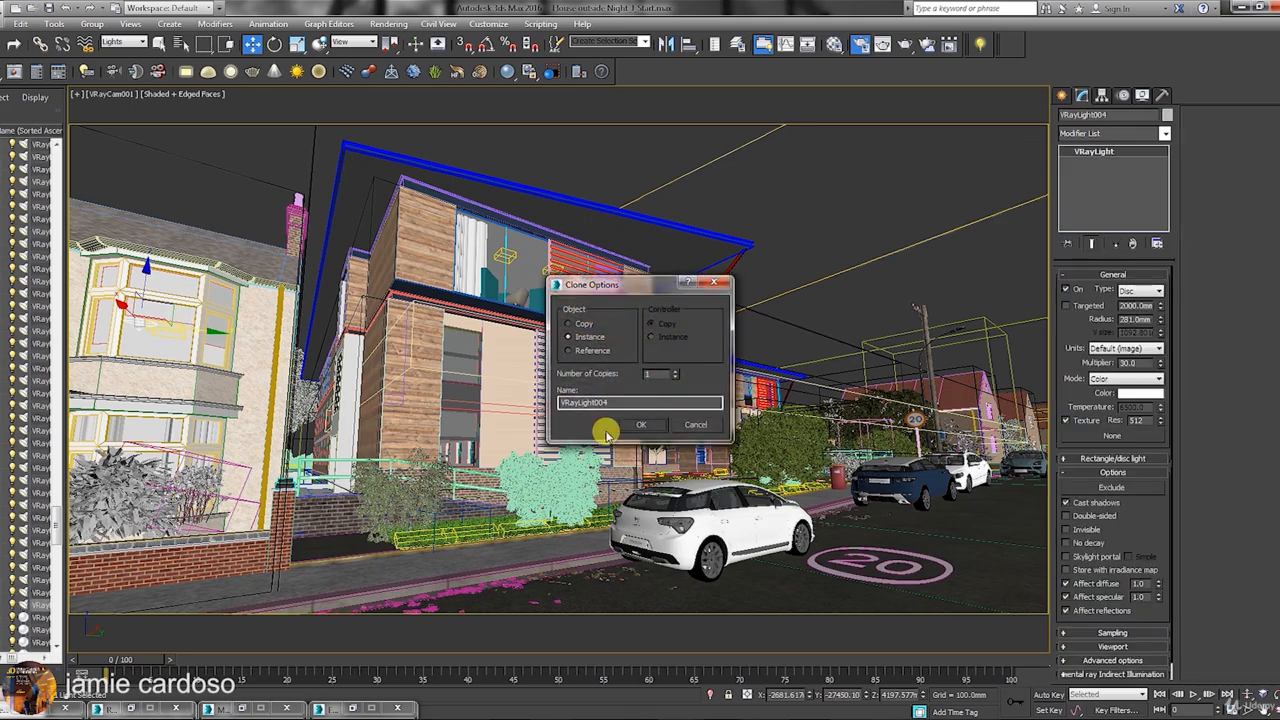
pyautogui.click(636, 427)
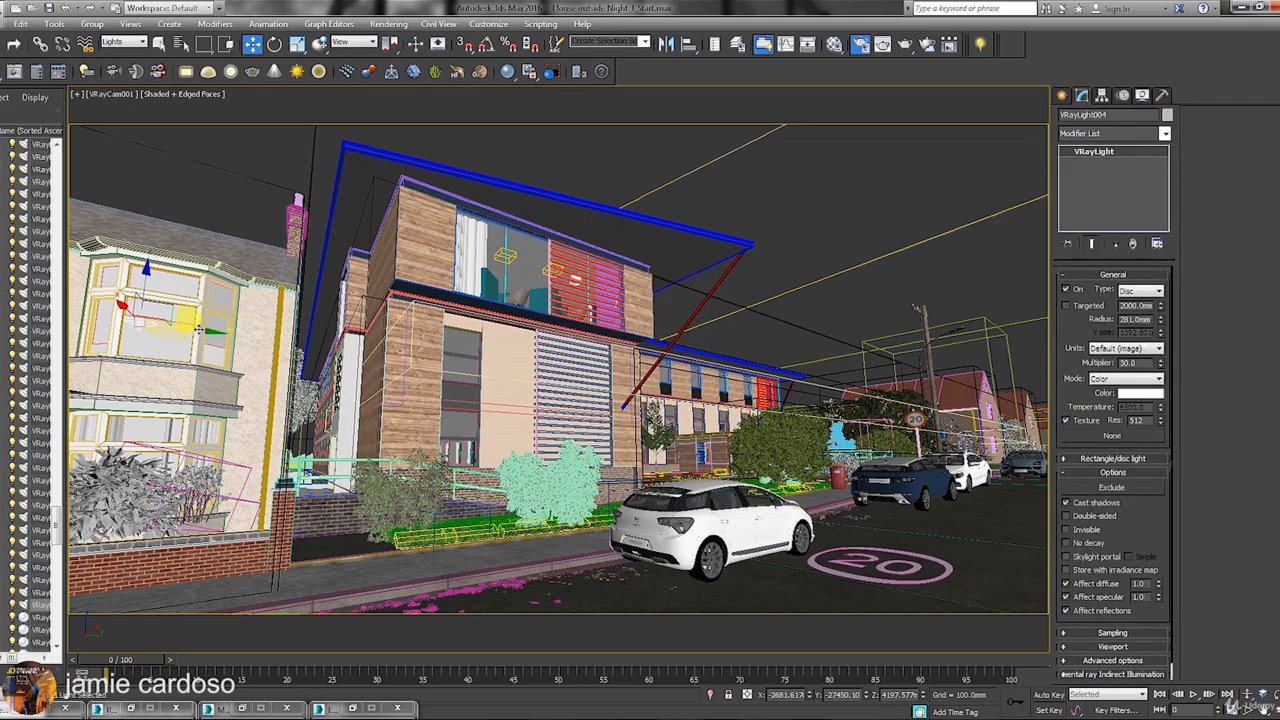
pyautogui.moveTo(813, 442)
pyautogui.keyDown('shift'); pyautogui.mouseDown()
pyautogui.moveTo(916, 440)
pyautogui.moveTo(887, 453)
pyautogui.mouseUp(); pyautogui.keyUp('shift')
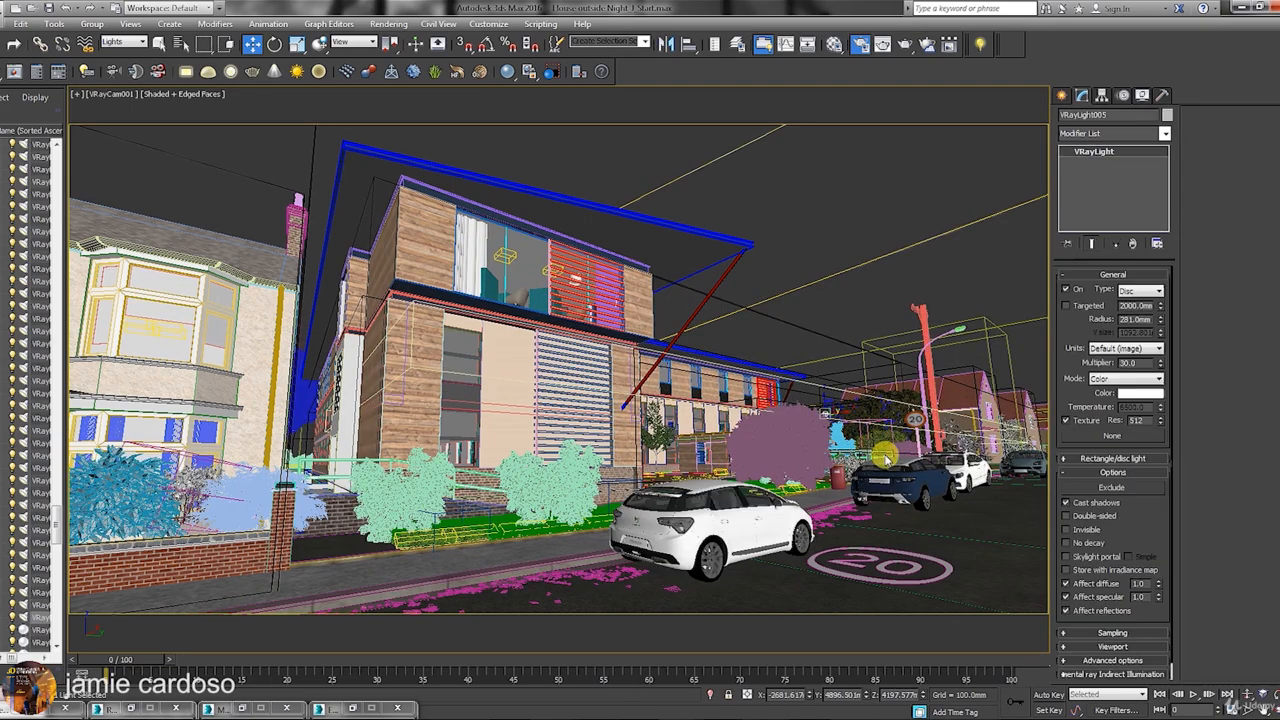
pyautogui.click(640, 427)
pyautogui.moveTo(886, 402)
pyautogui.mouseDown()
pyautogui.moveTo(995, 393)
pyautogui.moveTo(952, 370)
pyautogui.moveTo(958, 295)
pyautogui.moveTo(1008, 320)
pyautogui.moveTo(966, 290)
pyautogui.moveTo(958, 298)
pyautogui.moveTo(966, 282)
pyautogui.moveTo(972, 378)
pyautogui.mouseUp()
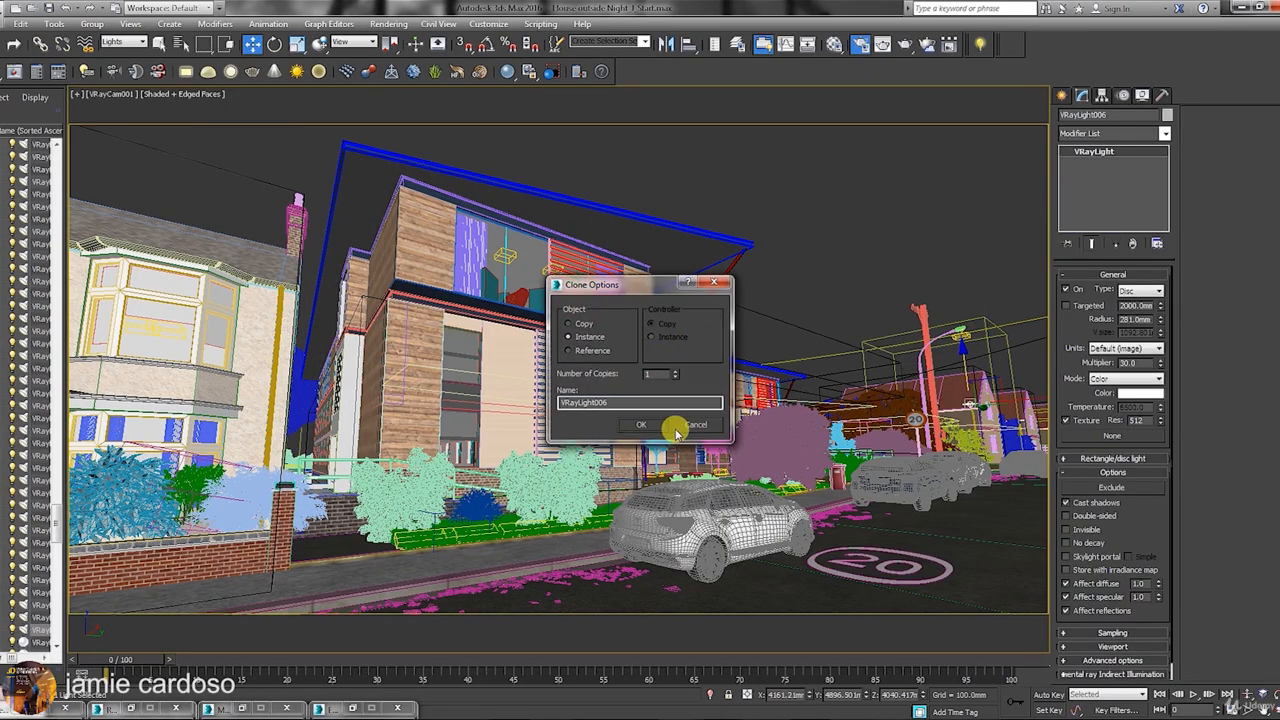
pyautogui.click(643, 424)
pyautogui.click(641, 425)
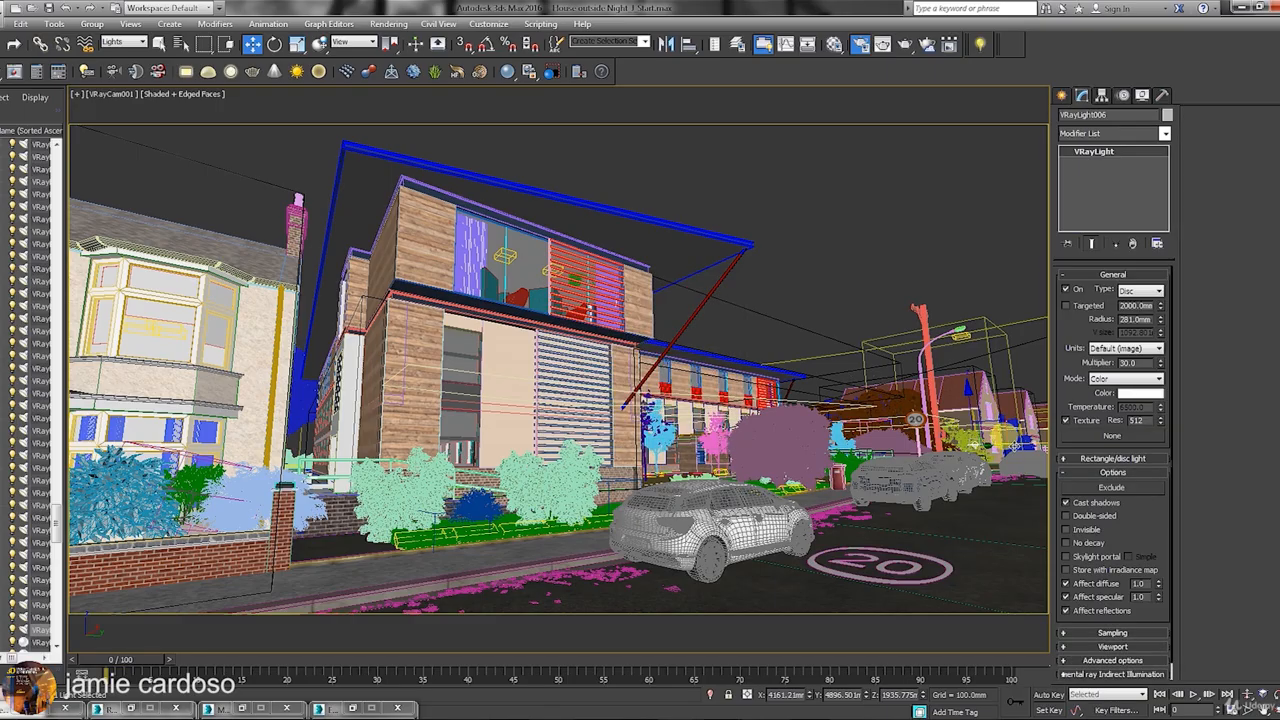
pyautogui.hotkey('alt', 'w')
# Instance VRayLight007 toward the road and move it beside the 20 marking.
pyautogui.scroll(-5, 371, 500)
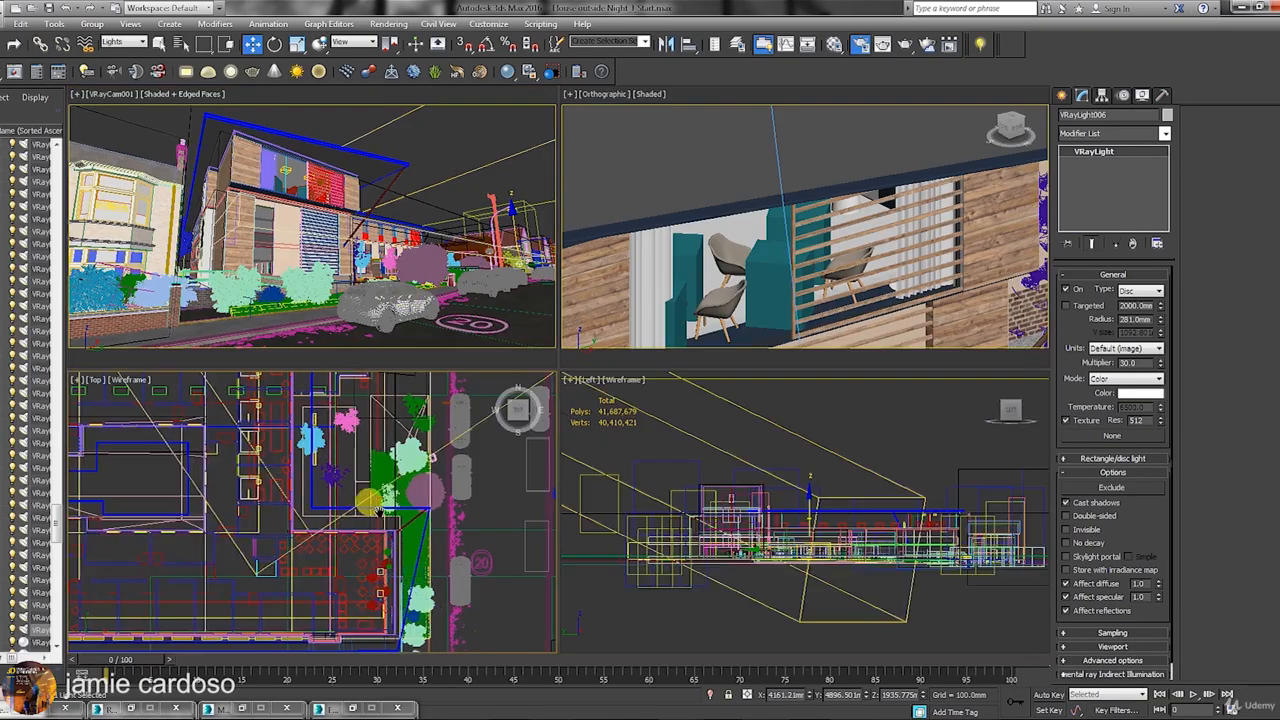
pyautogui.keyDown('shift'); pyautogui.moveTo(389, 411); pyautogui.dragTo(410, 533); pyautogui.keyUp('shift')
pyautogui.click(641, 425)
pyautogui.scroll(7, 412, 533)
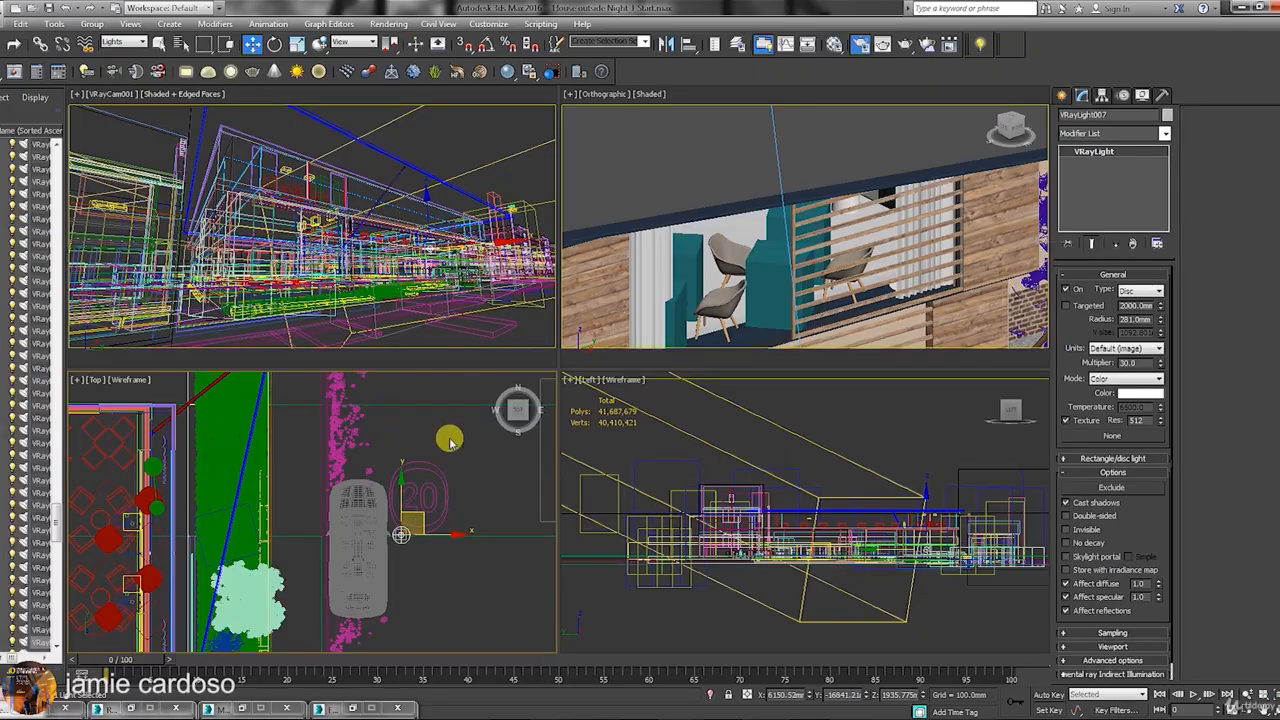
pyautogui.moveTo(480, 245); pyautogui.dragTo(492, 243)
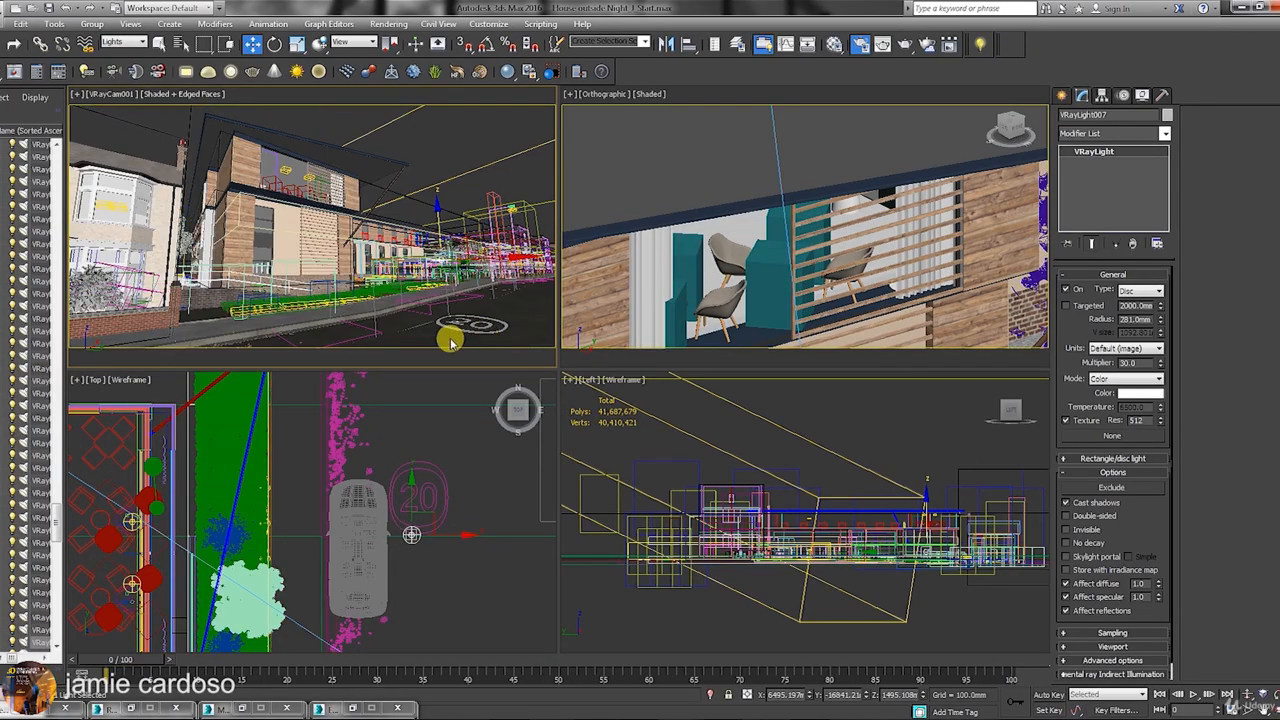
pyautogui.moveTo(494, 566); pyautogui.dragTo(462, 526, button='middle')
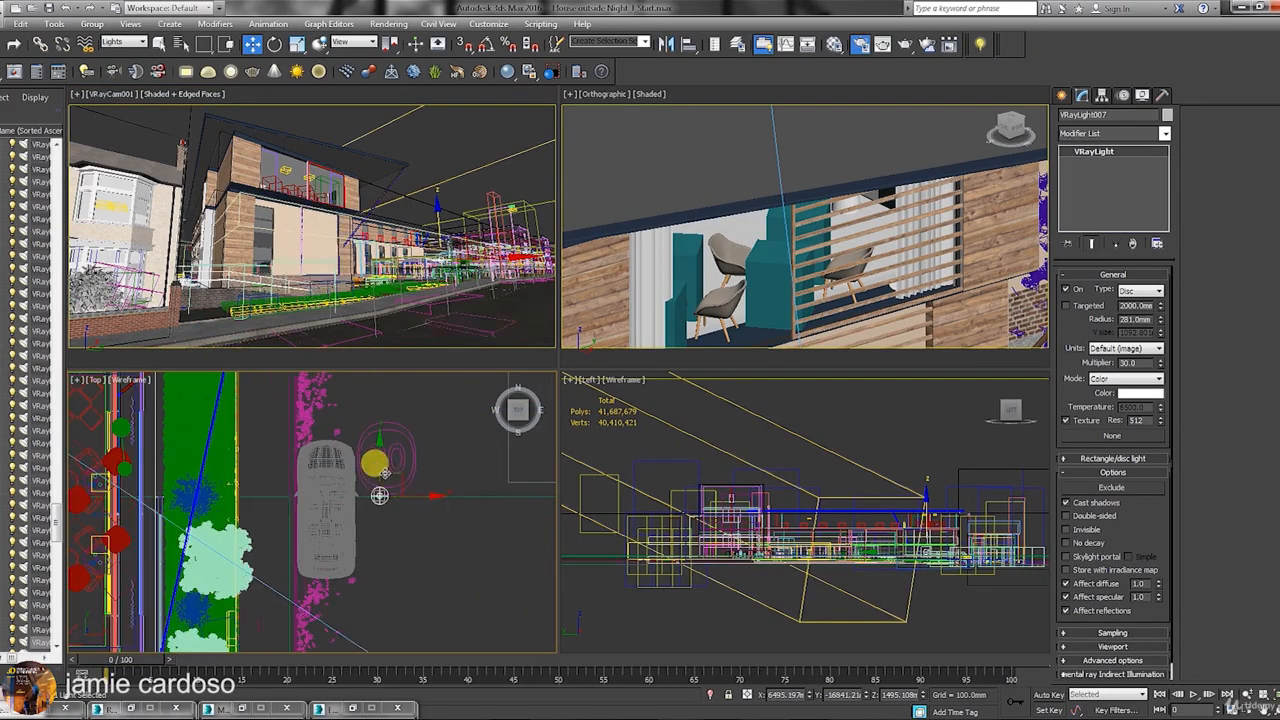
pyautogui.moveTo(386, 471); pyautogui.dragTo(207, 364)
# Enlarge the light with the Scale Transform Type-In, then clone it upward in the camera view.
pyautogui.click(298, 46)
pyautogui.rightClick(298, 46)
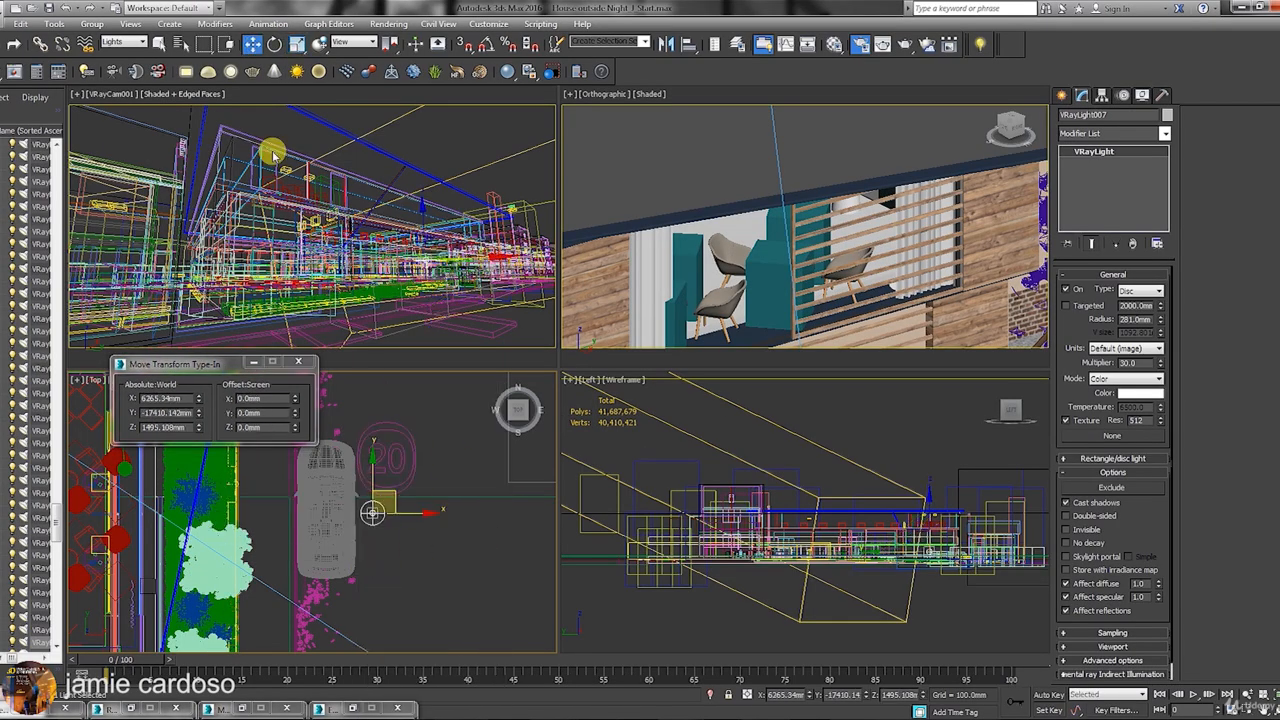
pyautogui.click(293, 398)
pyautogui.moveTo(293, 398); pyautogui.dragTo(294, 189)
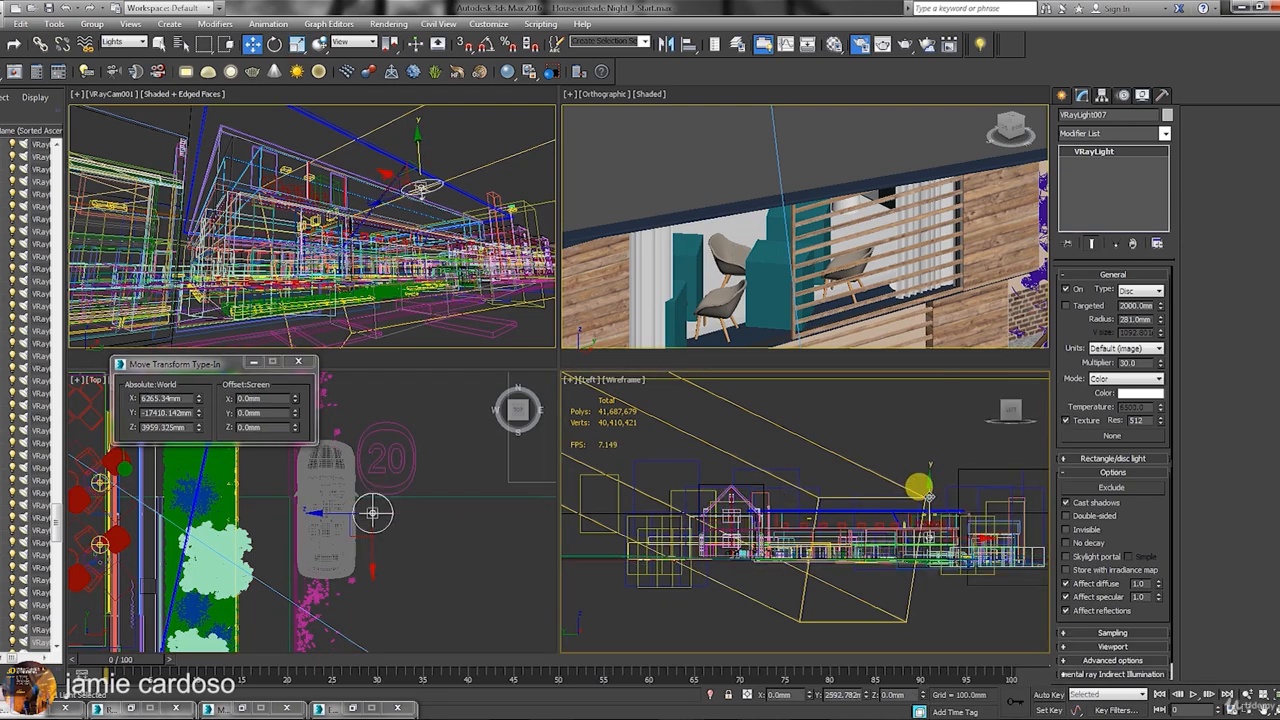
pyautogui.press('w')
pyautogui.moveTo(420, 160)
pyautogui.keyDown('shift'); pyautogui.mouseDown()
pyautogui.moveTo(430, 210)
pyautogui.moveTo(500, 224)
pyautogui.mouseUp(); pyautogui.keyUp('shift')
# Confirm the VRayLight008 instance and pick an orange light colour against the night reference image.
pyautogui.click(641, 426)
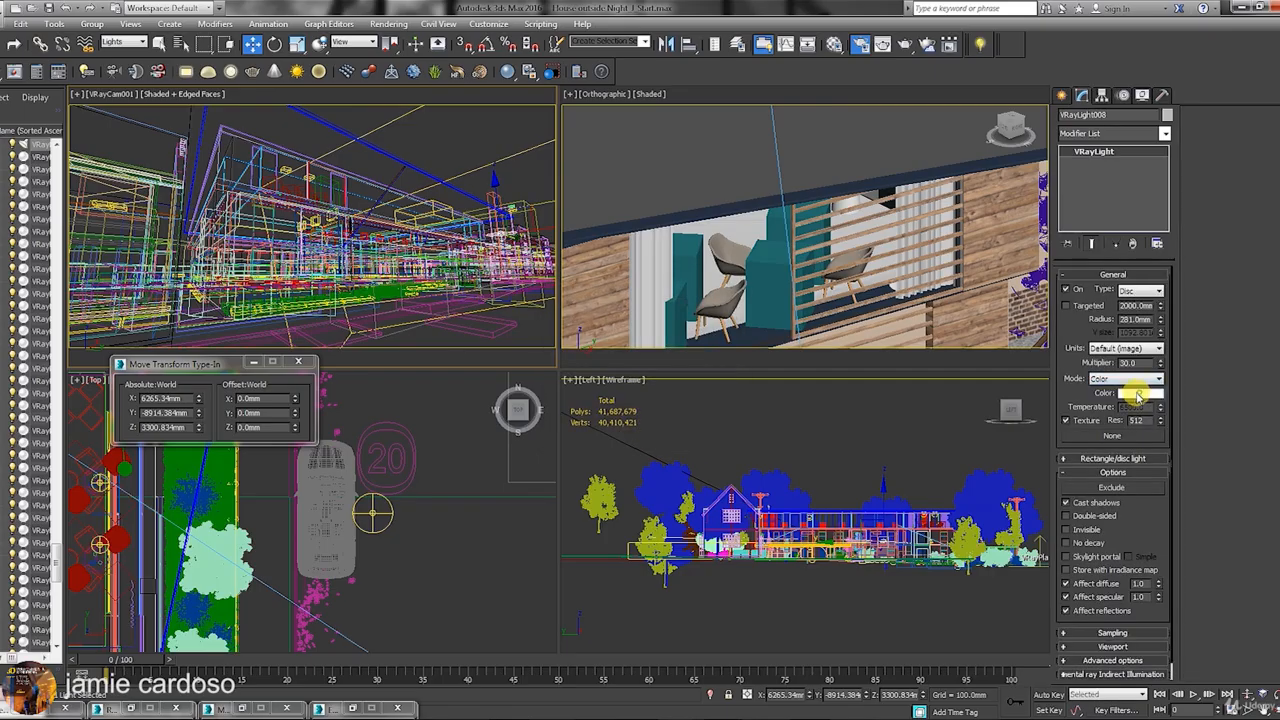
pyautogui.click(1140, 393)
pyautogui.click(552, 119)
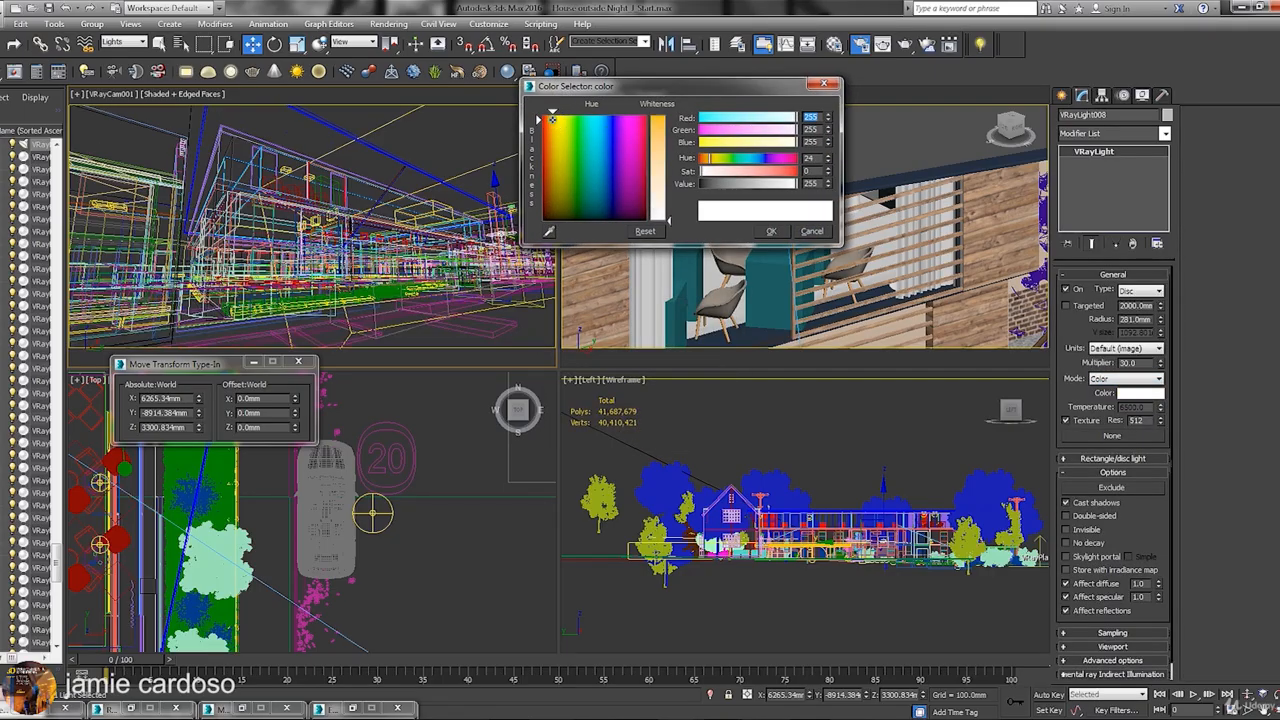
pyautogui.moveTo(658, 166); pyautogui.dragTo(668, 143)
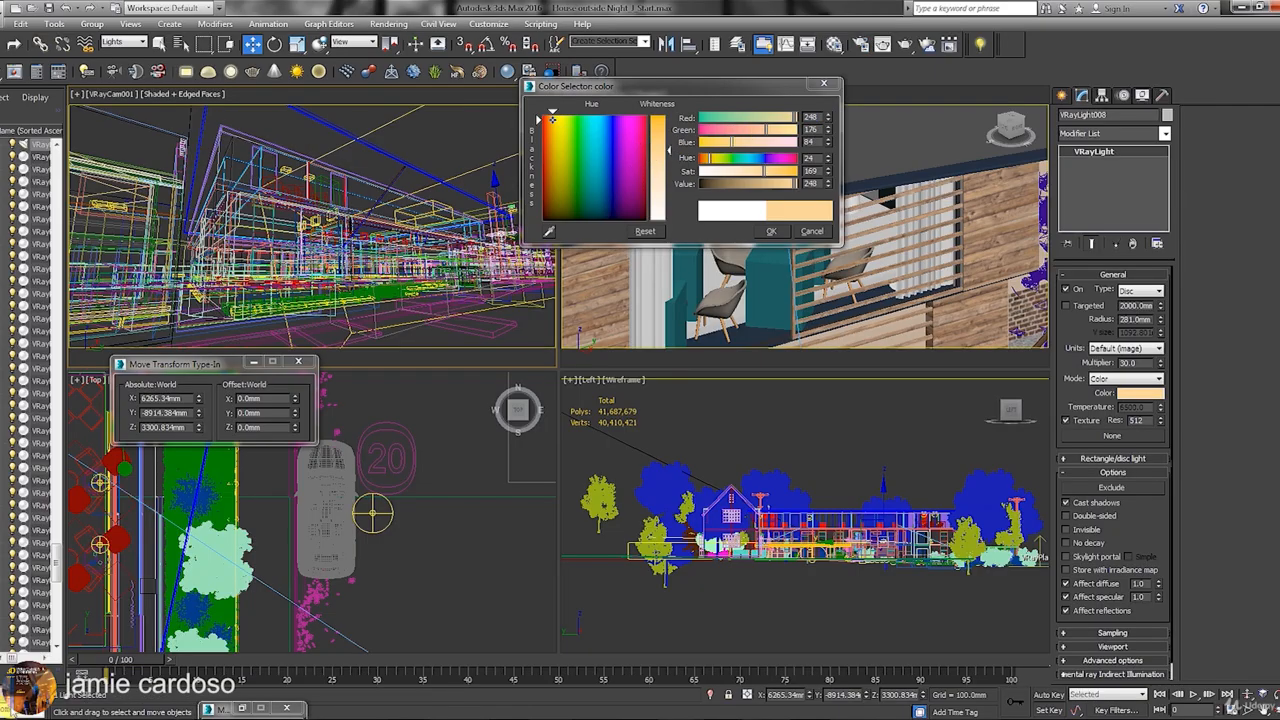
pyautogui.click(353, 708)
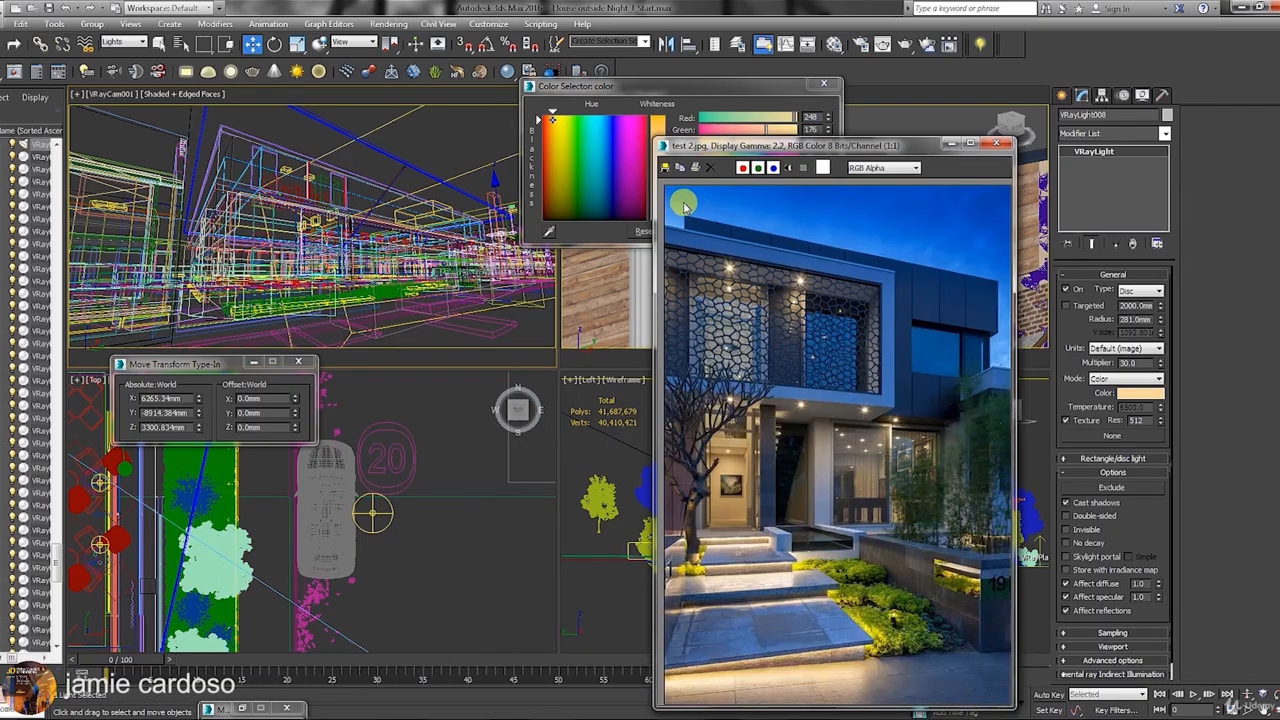
pyautogui.moveTo(744, 150); pyautogui.dragTo(322, 260)
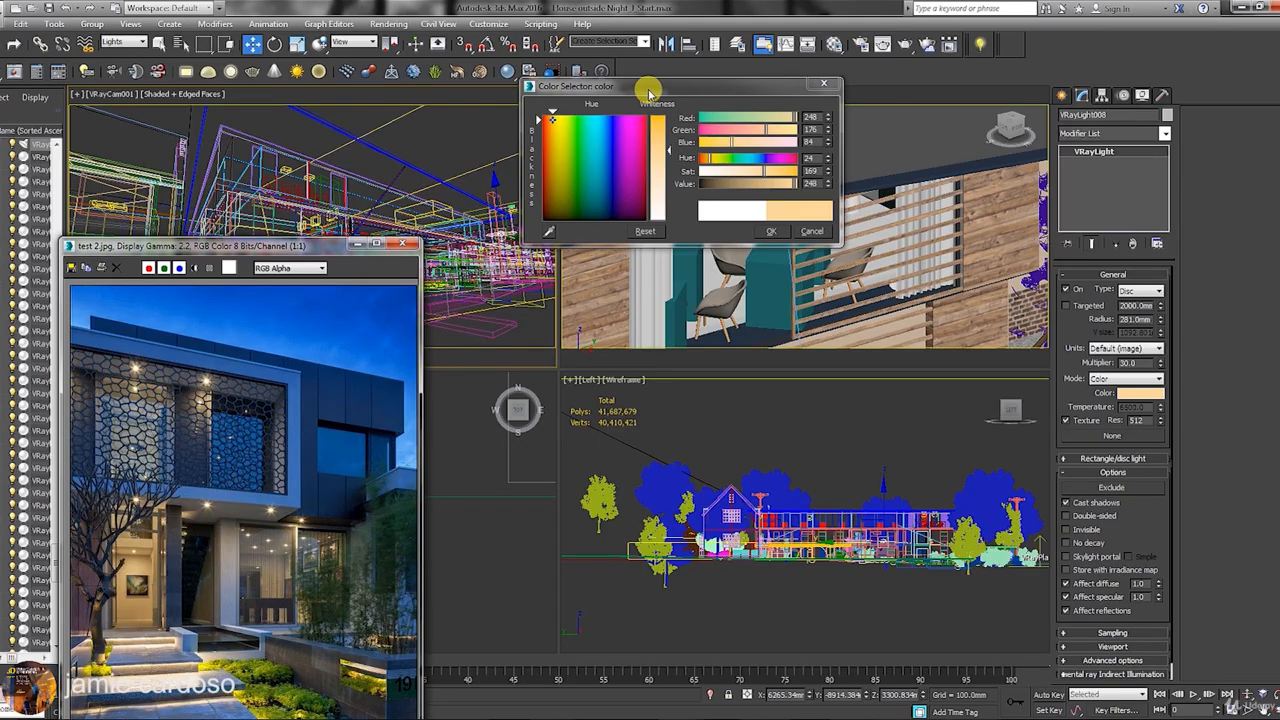
pyautogui.moveTo(645, 93); pyautogui.dragTo(660, 97)
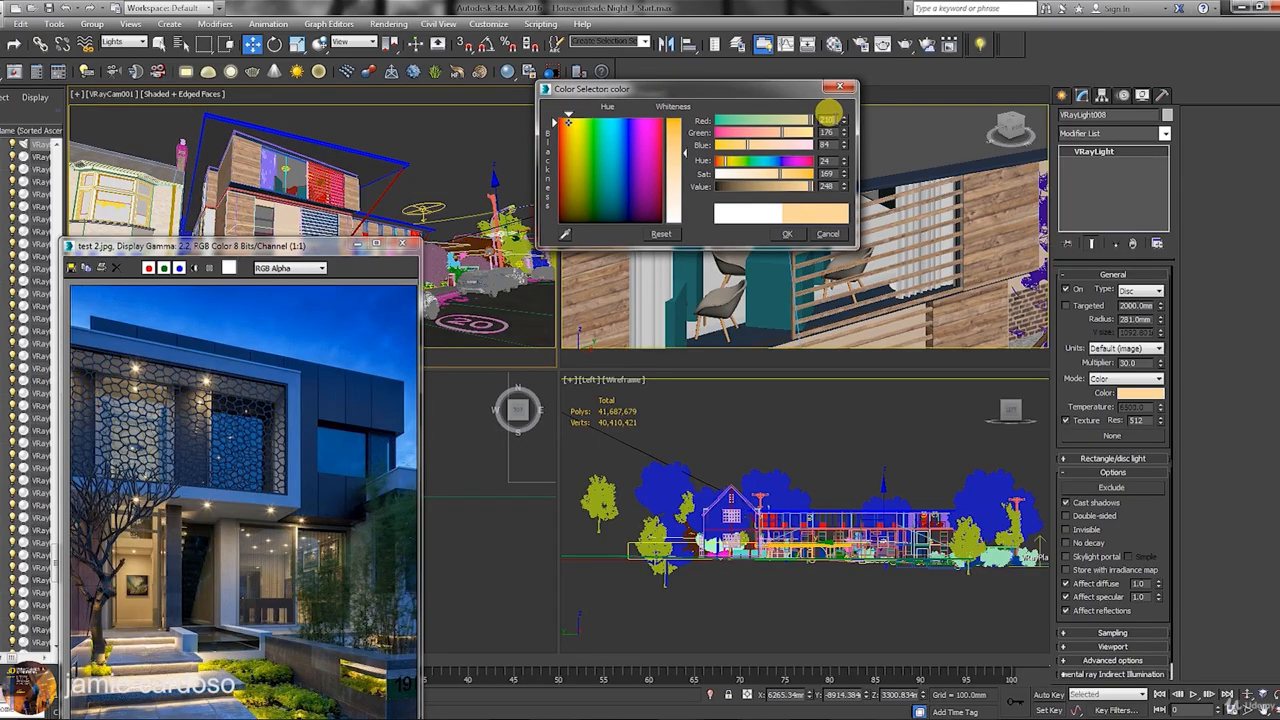
# Enter light colour RGB 210, 141, 38, apply it, and launch a new test render.
pyautogui.write('210')
pyautogui.press('Tab')
pyautogui.write('141')
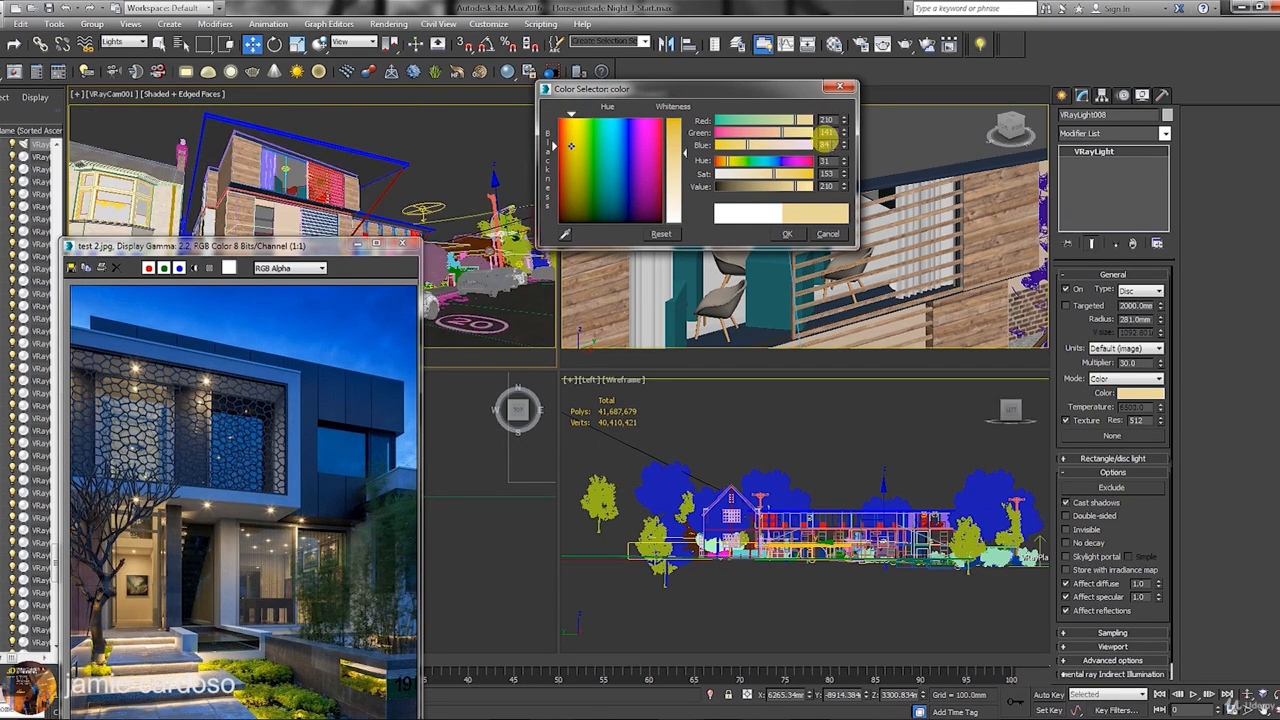
pyautogui.press('Tab')
pyautogui.write('38')
pyautogui.press('Return')
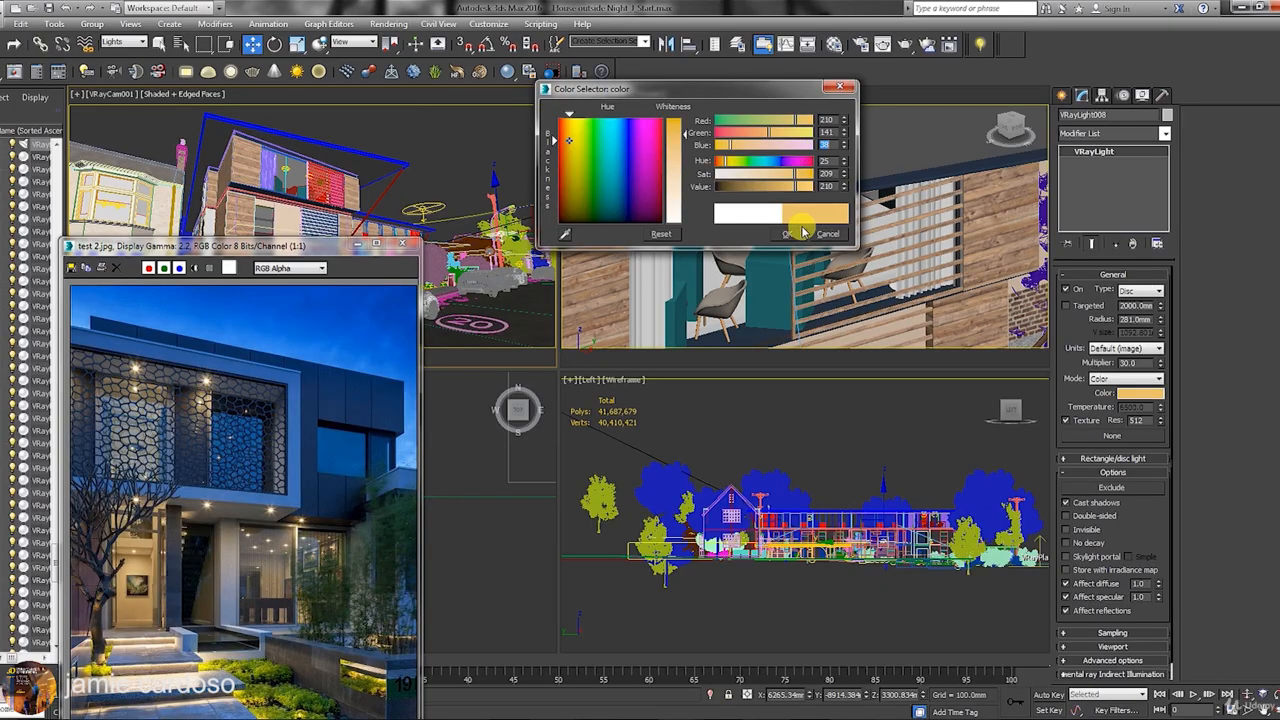
pyautogui.click(798, 233)
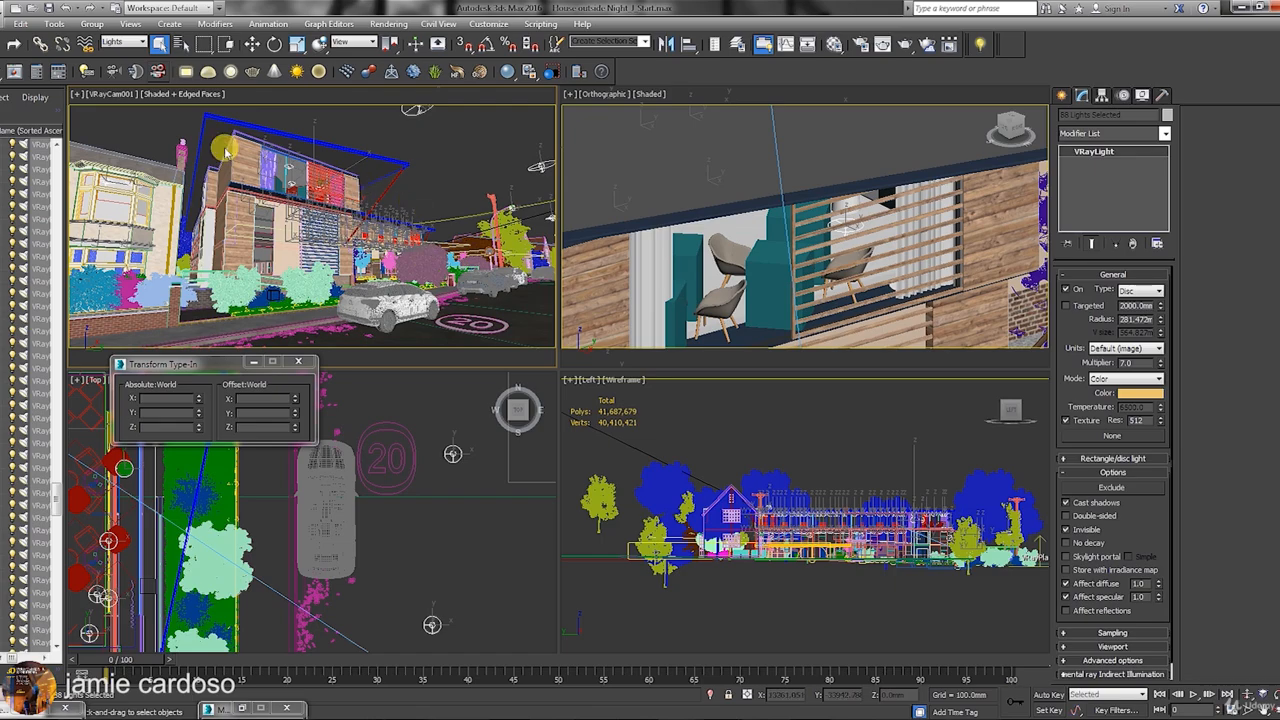
pyautogui.click(112, 94)
pyautogui.click(382, 6)
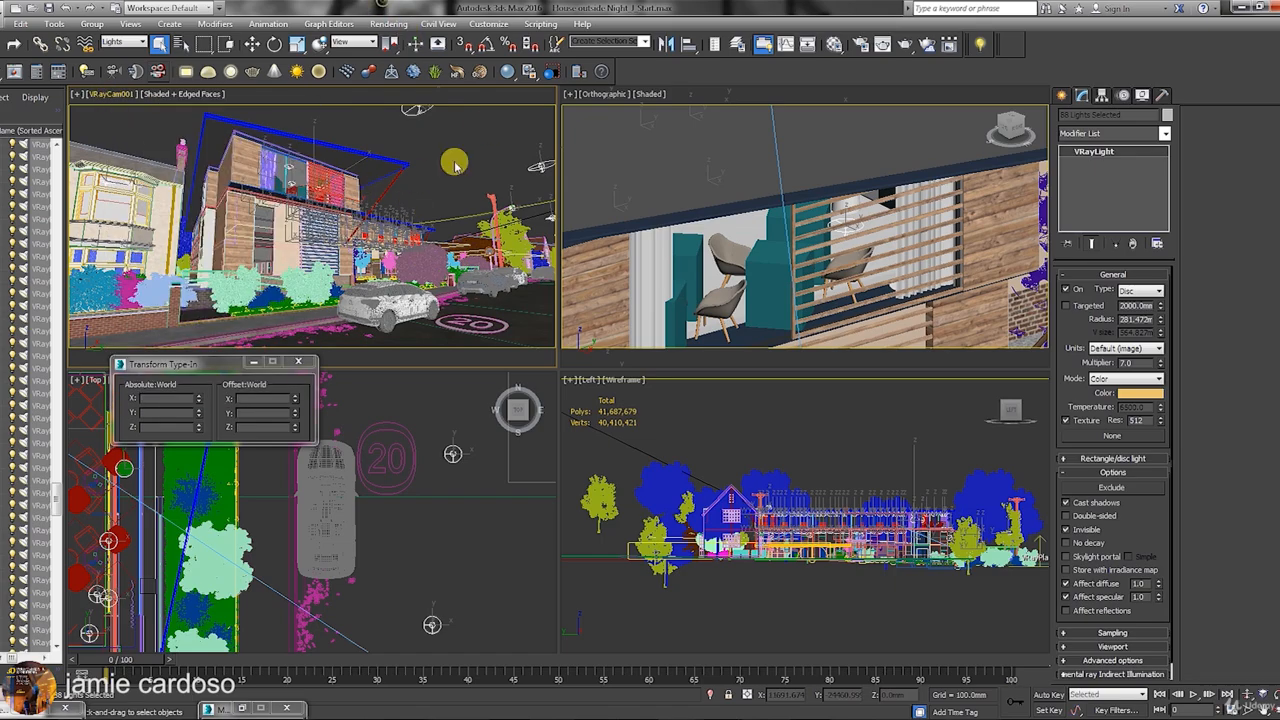
pyautogui.click(1057, 97)
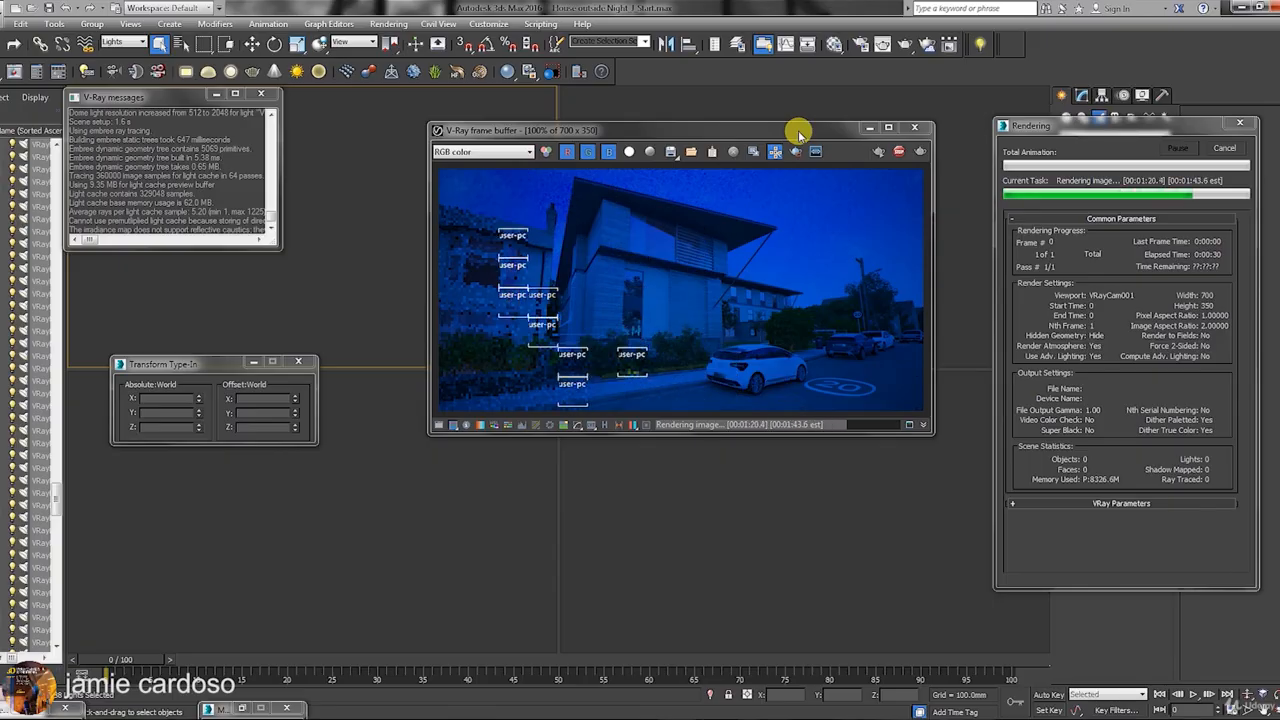
# Move the V-Ray frame buffer aside and keep the RGB color channel shown for the finished render.
pyautogui.moveTo(800, 131); pyautogui.dragTo(798, 261)
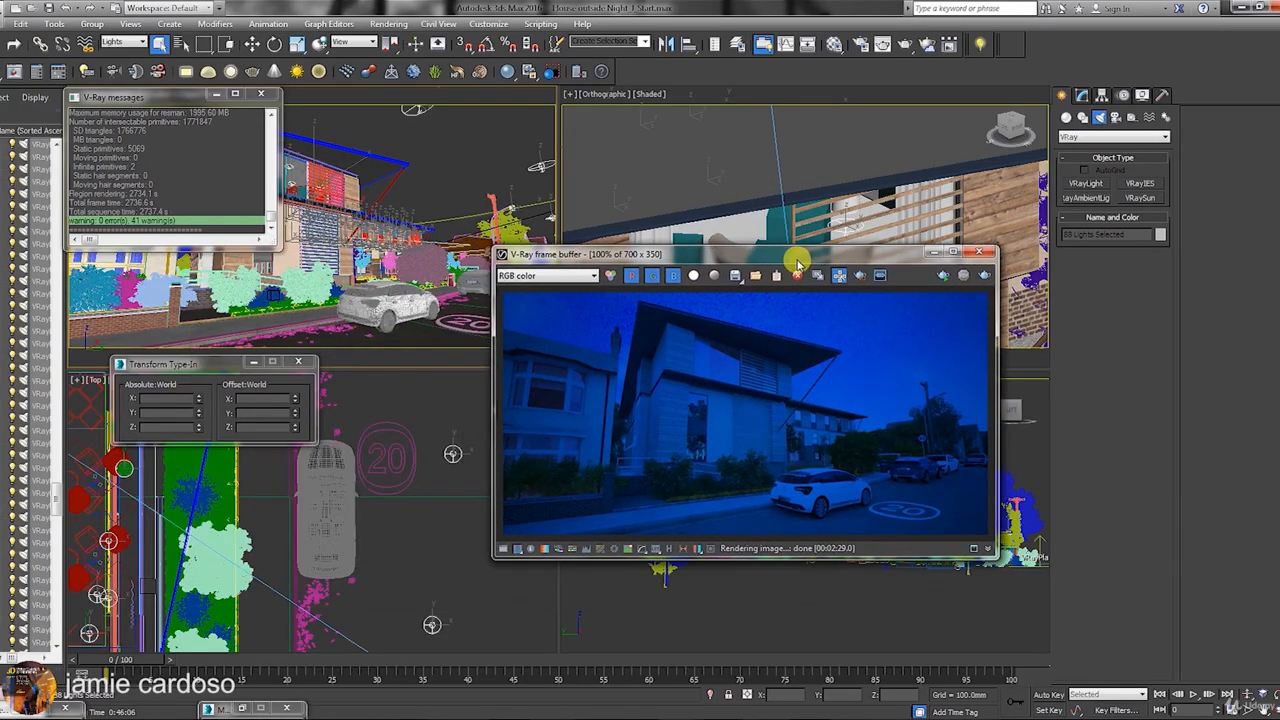
pyautogui.click(564, 278)
pyautogui.click(550, 289)
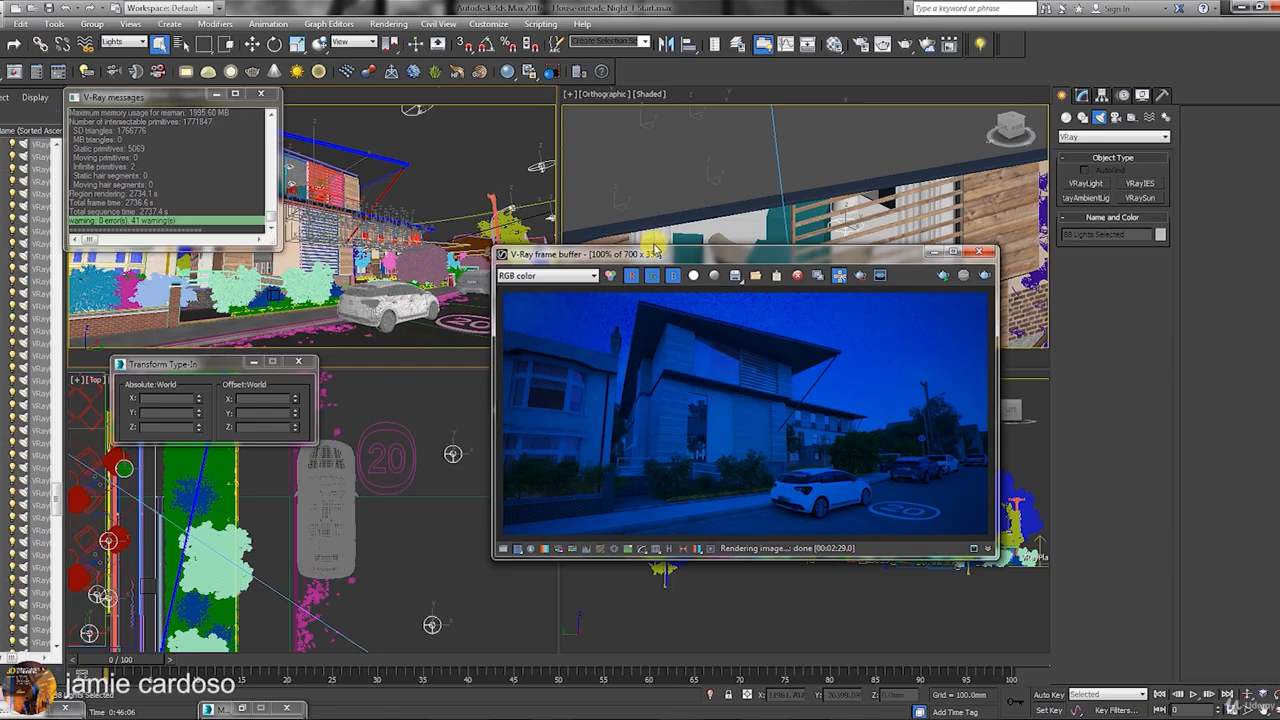
pyautogui.moveTo(655, 258); pyautogui.dragTo(573, 196)
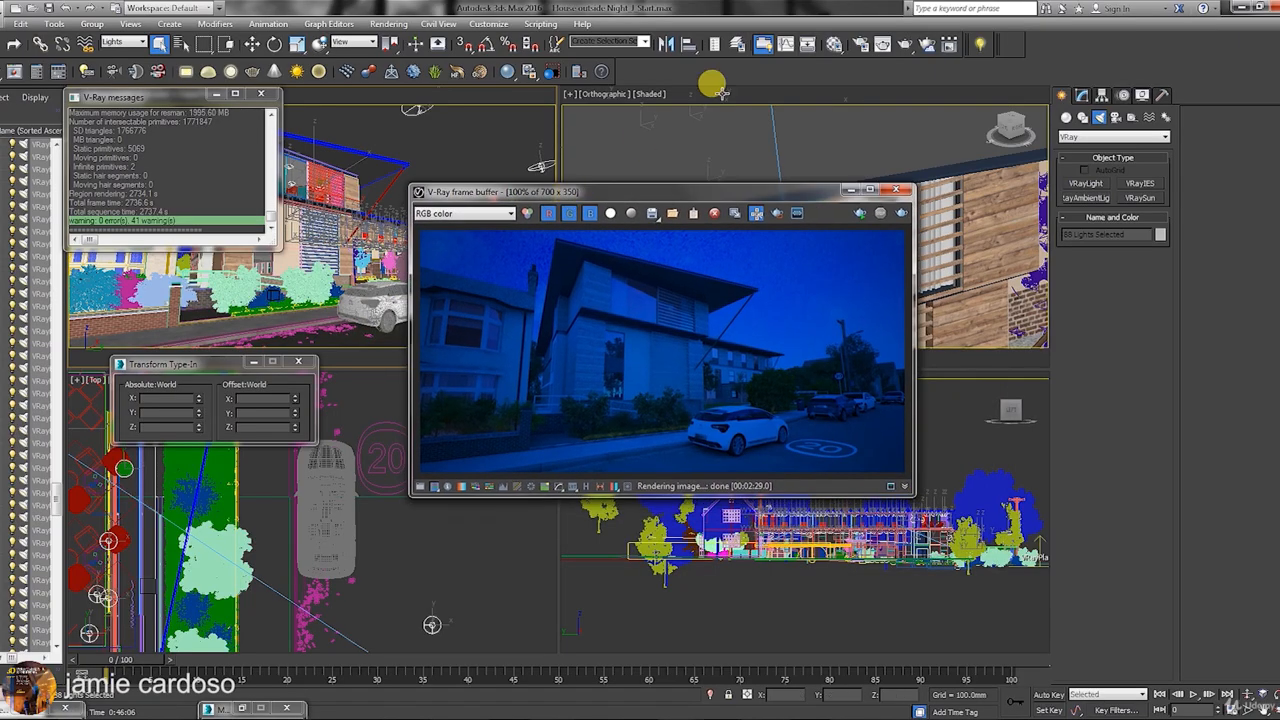
# Show Render Setup's Render Elements list, then launch the auto RE VRayLightSelect script.
pyautogui.click(861, 45)
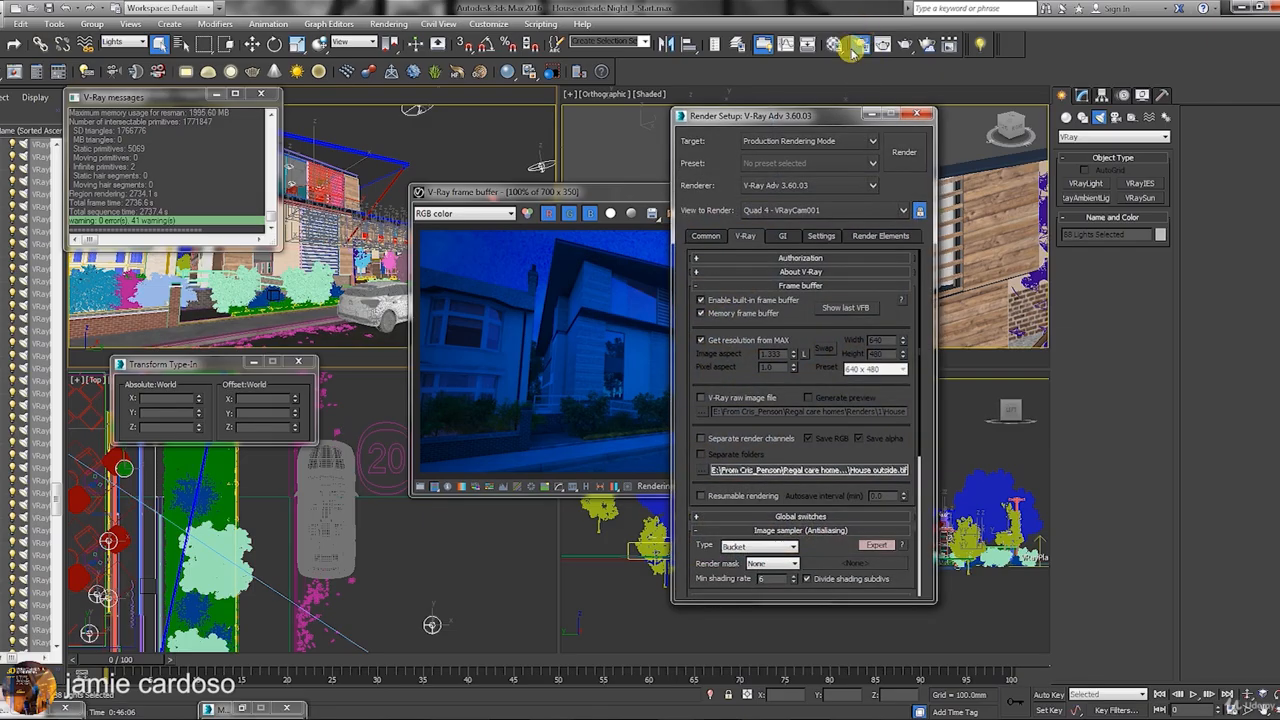
pyautogui.moveTo(779, 121); pyautogui.dragTo(733, 109)
pyautogui.click(820, 221)
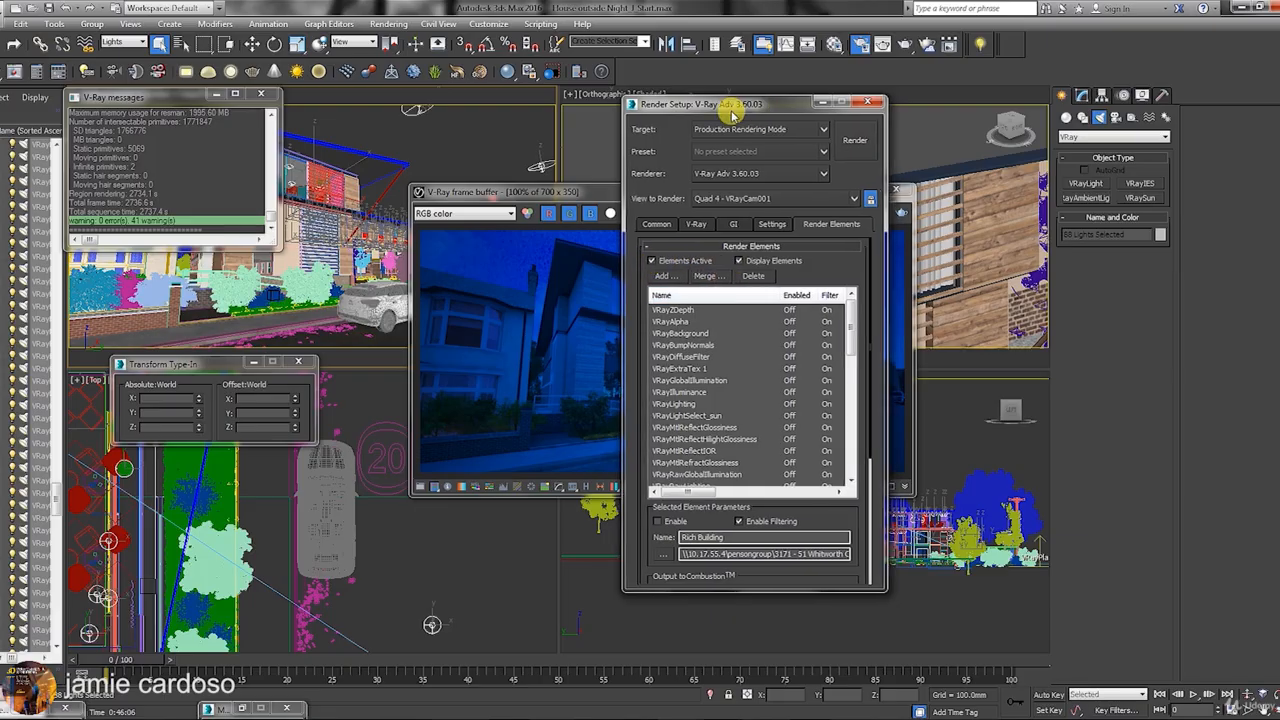
pyautogui.moveTo(729, 106); pyautogui.dragTo(680, 108)
pyautogui.moveTo(803, 314); pyautogui.dragTo(802, 456)
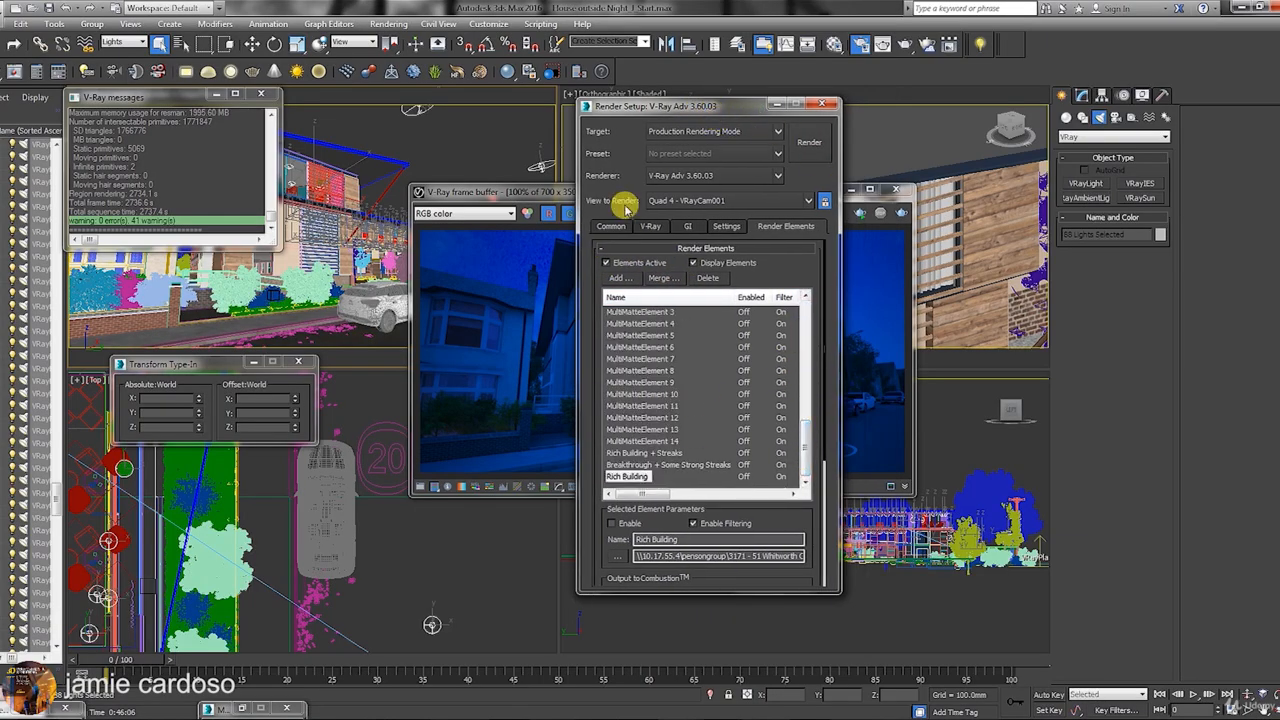
pyautogui.moveTo(698, 106); pyautogui.dragTo(820, 103)
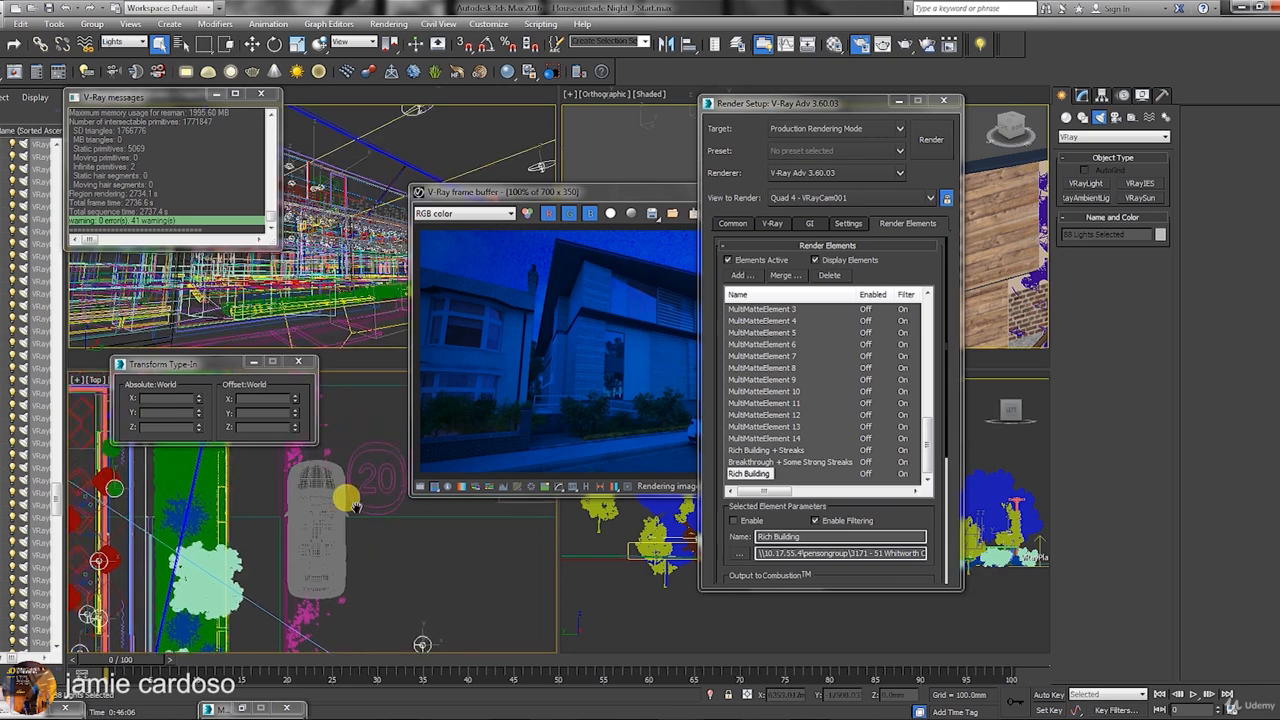
pyautogui.scroll(3, 435, 608)
pyautogui.moveTo(435, 565); pyautogui.dragTo(413, 612, button='middle')
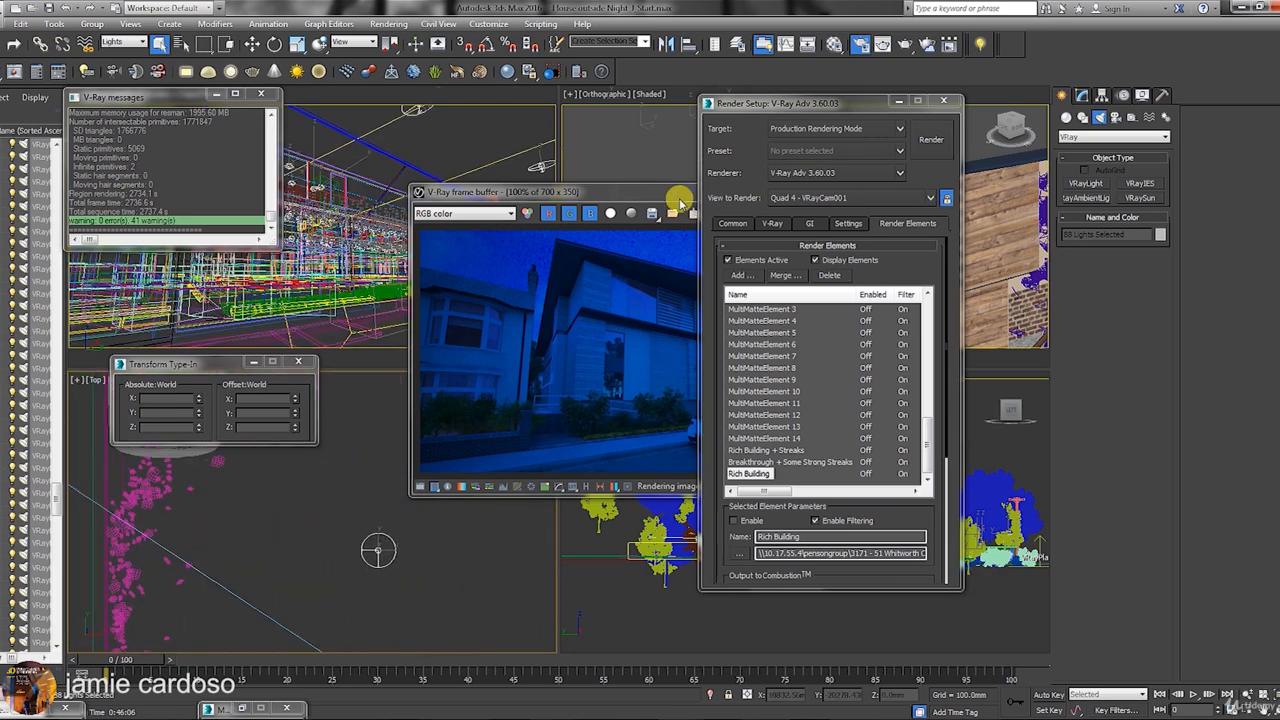
pyautogui.scroll(2, 395, 558)
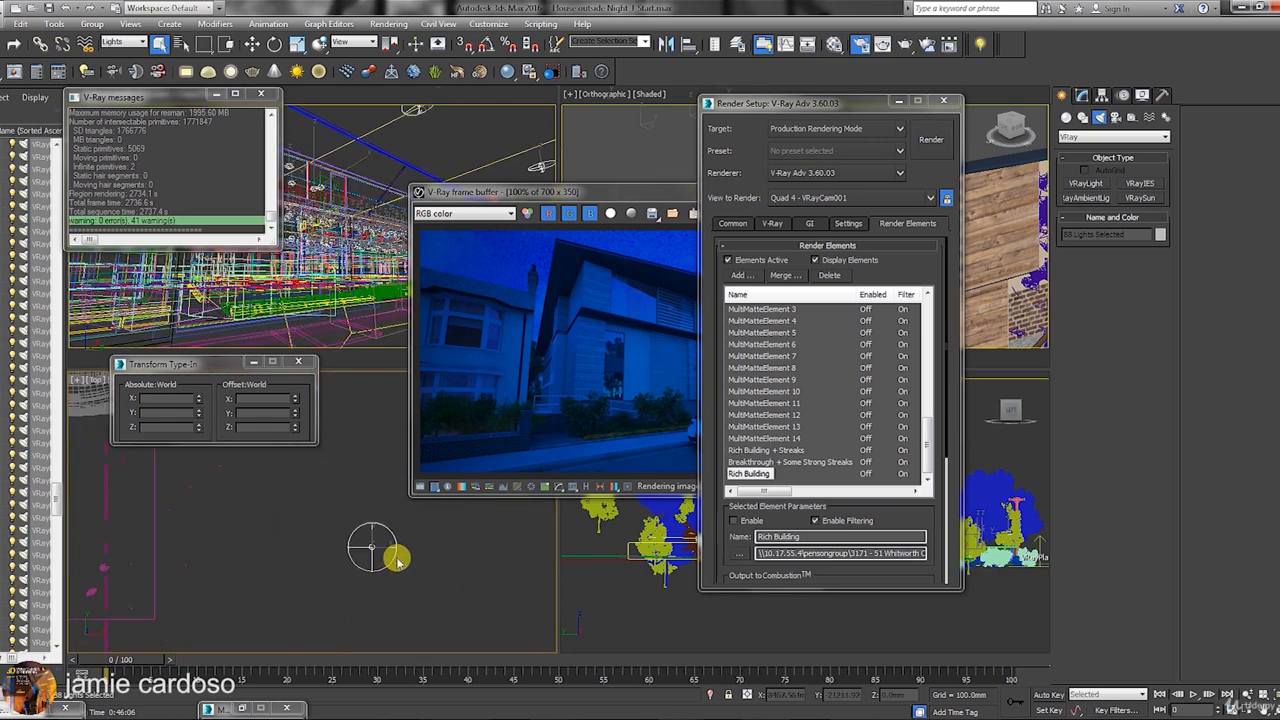
pyautogui.moveTo(394, 557); pyautogui.dragTo(369, 552, button='middle')
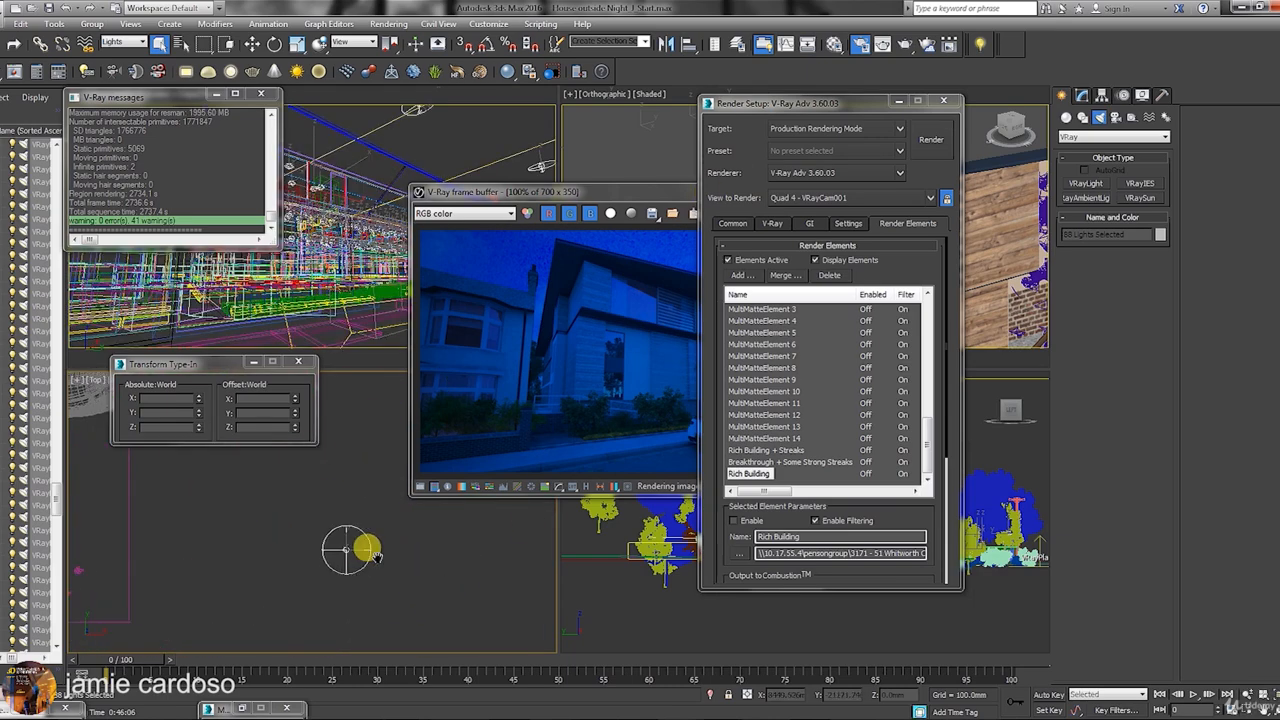
pyautogui.click(952, 48)
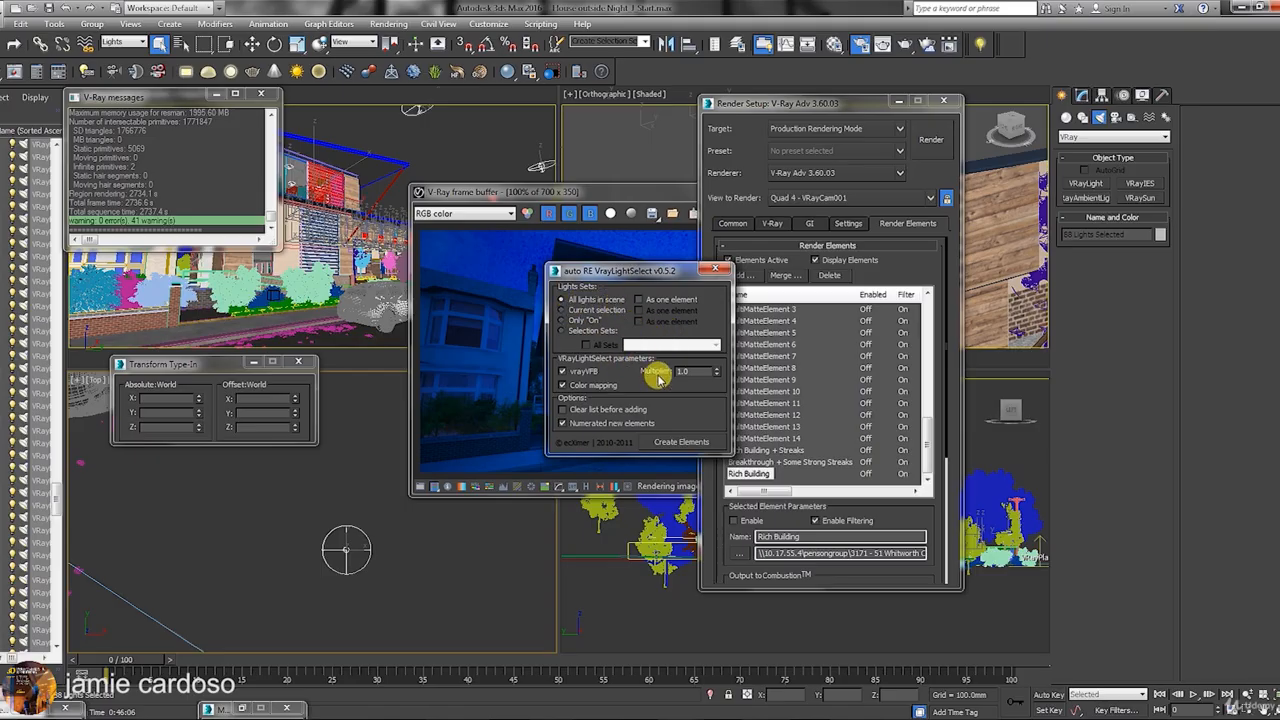
# Select VRayLight_dome in the top view and move it left in the plan.
pyautogui.moveTo(631, 273); pyautogui.dragTo(676, 197)
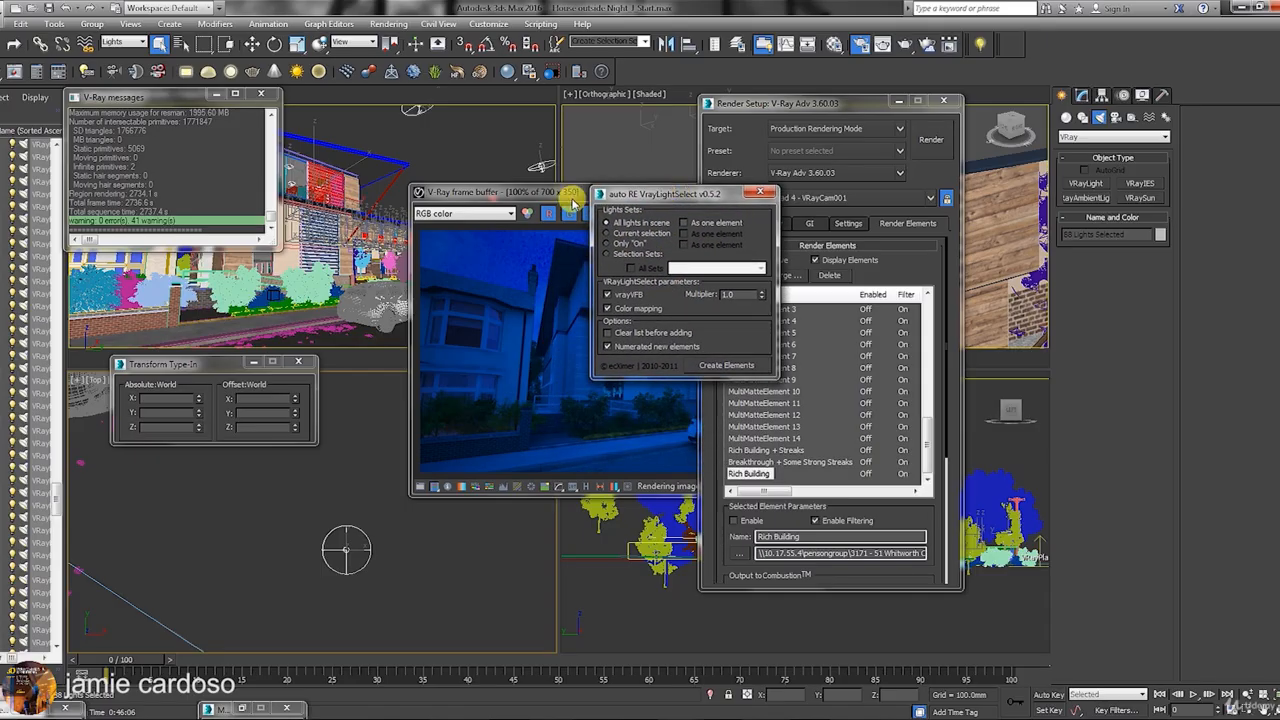
pyautogui.moveTo(565, 200); pyautogui.dragTo(706, 342)
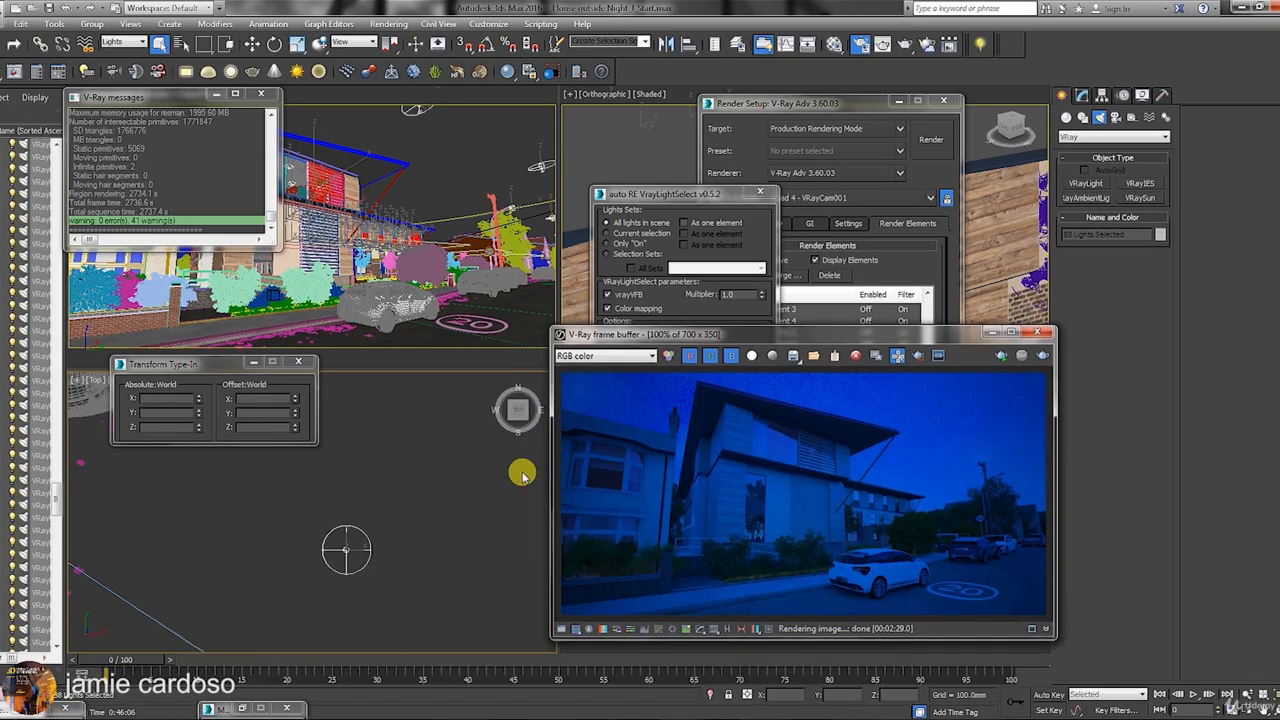
pyautogui.click(333, 556)
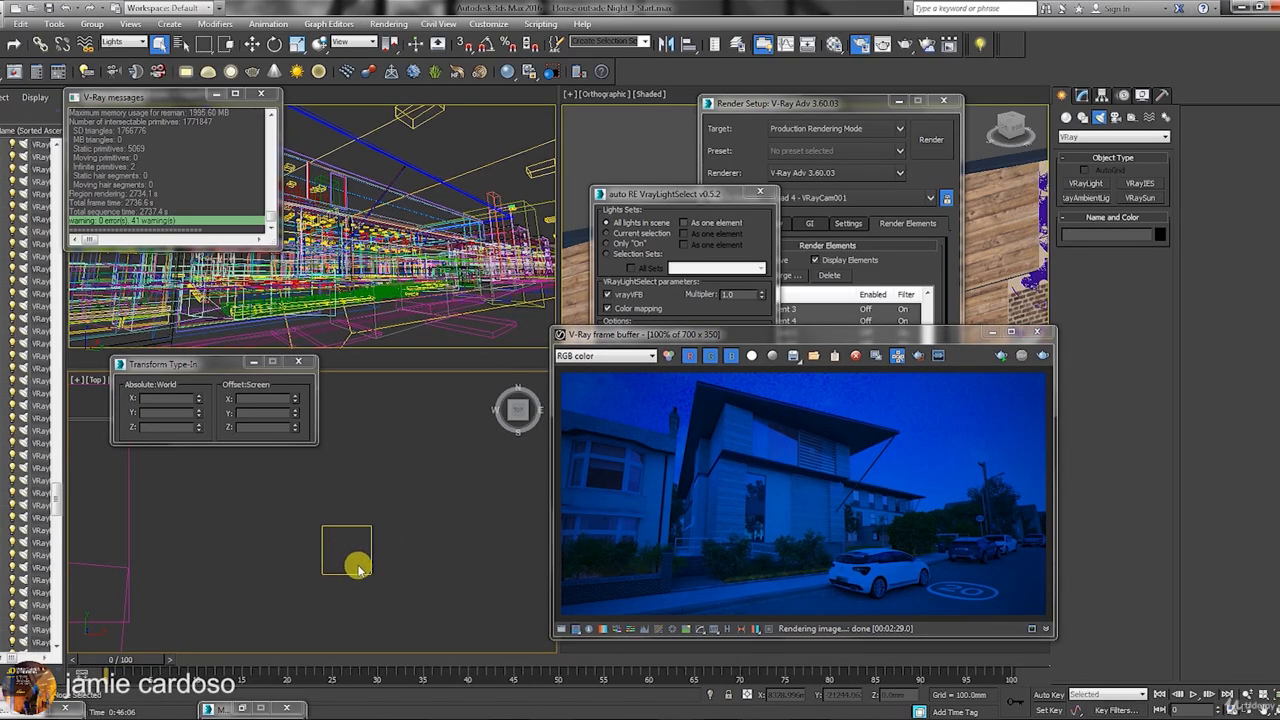
pyautogui.click(362, 573)
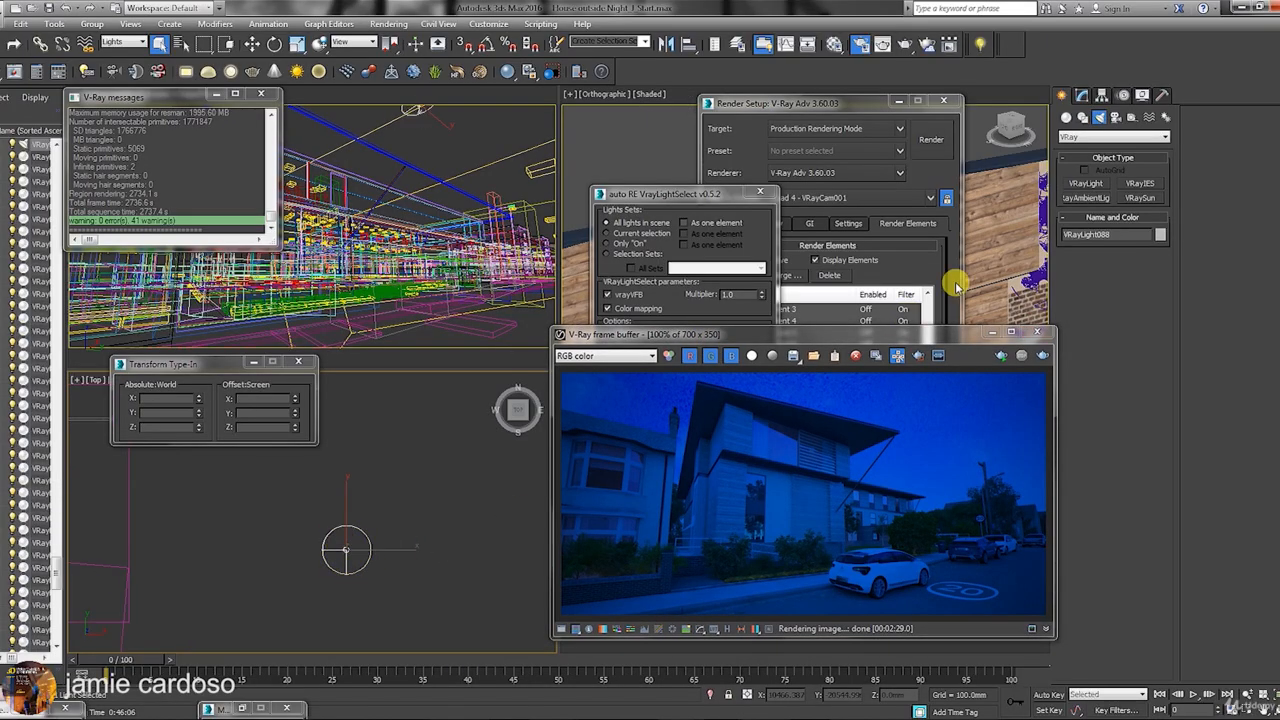
pyautogui.scroll(-2, 310, 556)
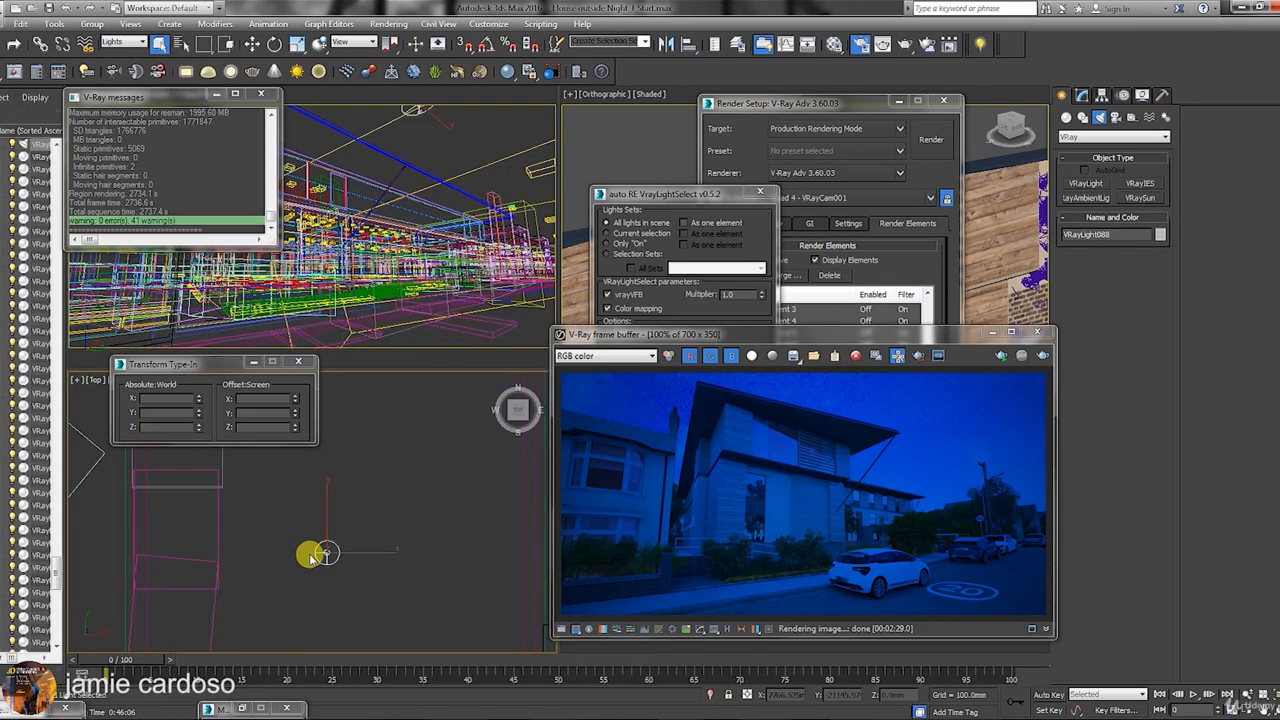
pyautogui.scroll(-4, 312, 557)
pyautogui.moveTo(313, 555); pyautogui.dragTo(287, 561)
pyautogui.scroll(-3, 294, 563)
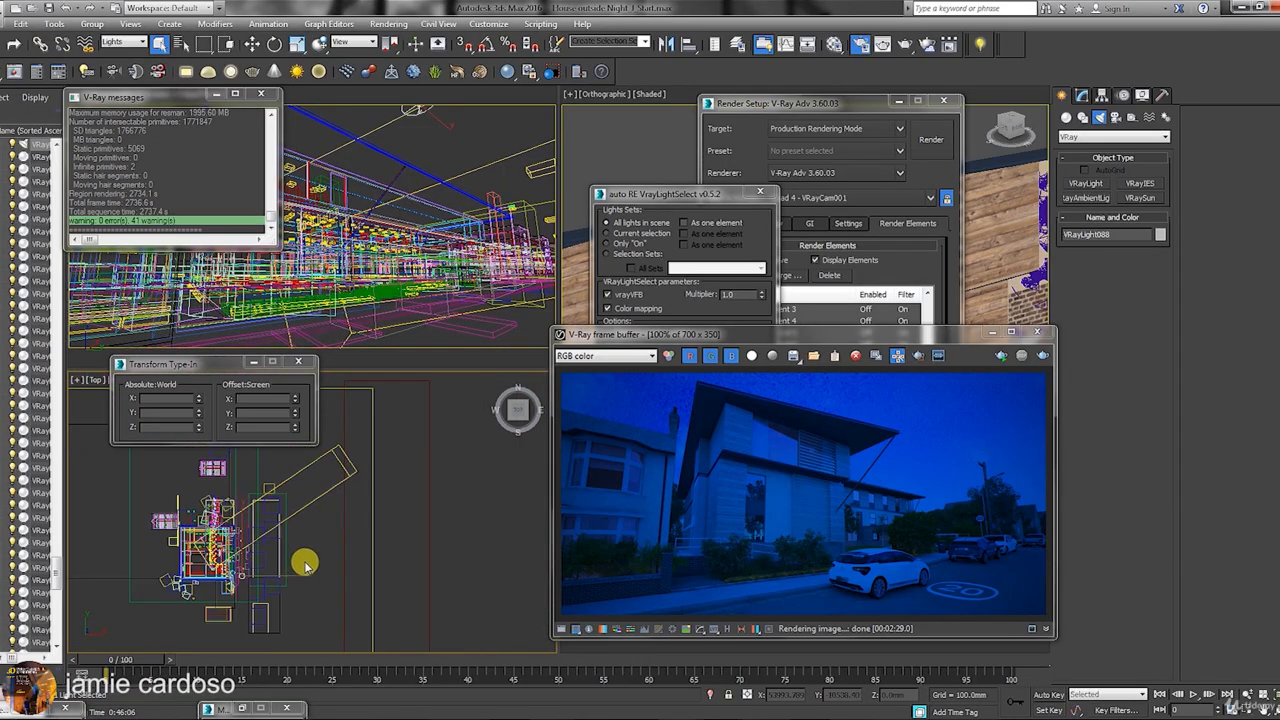
pyautogui.moveTo(306, 566); pyautogui.dragTo(360, 558, button='middle')
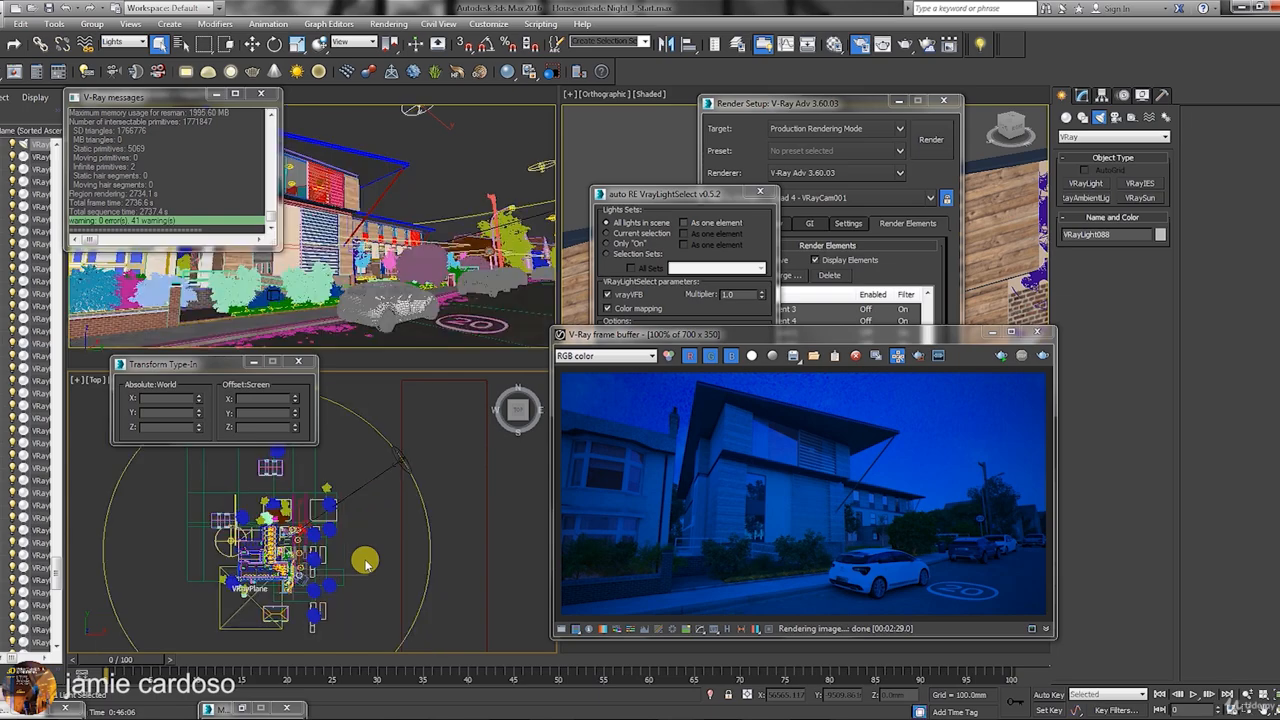
pyautogui.moveTo(367, 565); pyautogui.dragTo(236, 541)
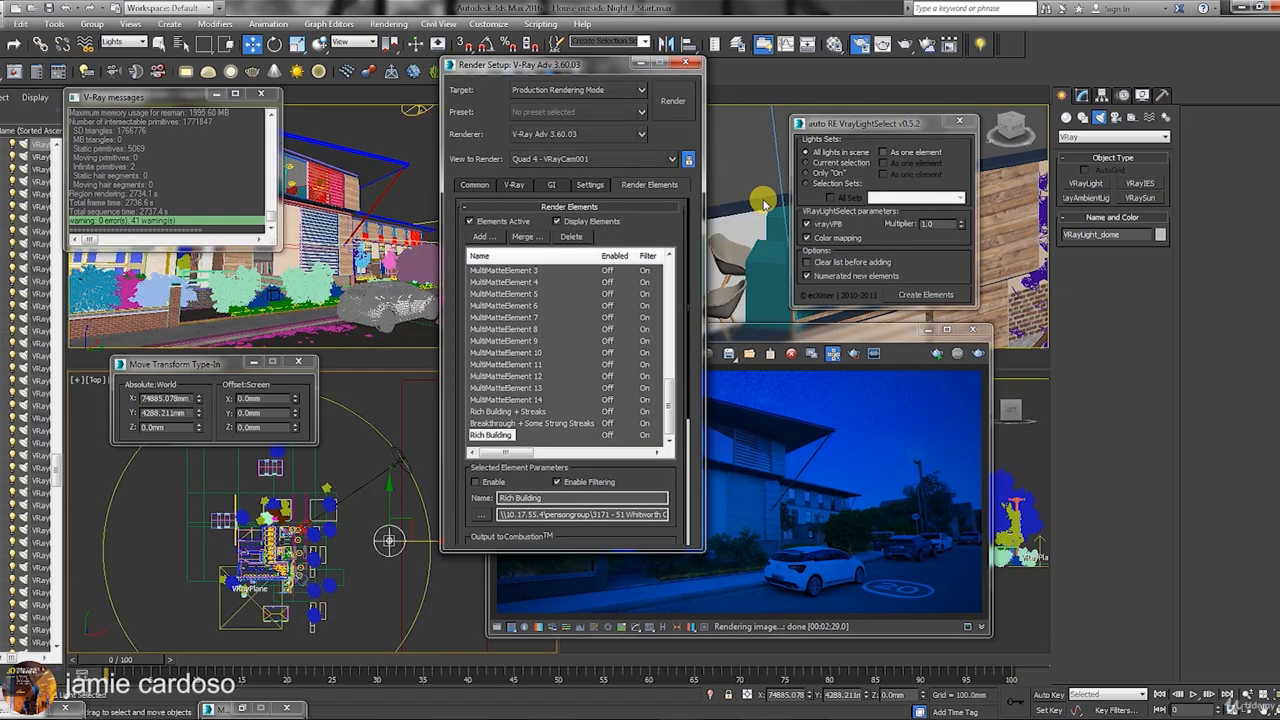
# Create light-select elements for all scene lights and inspect entries like VRayLight_square #49.
pyautogui.click(927, 296)
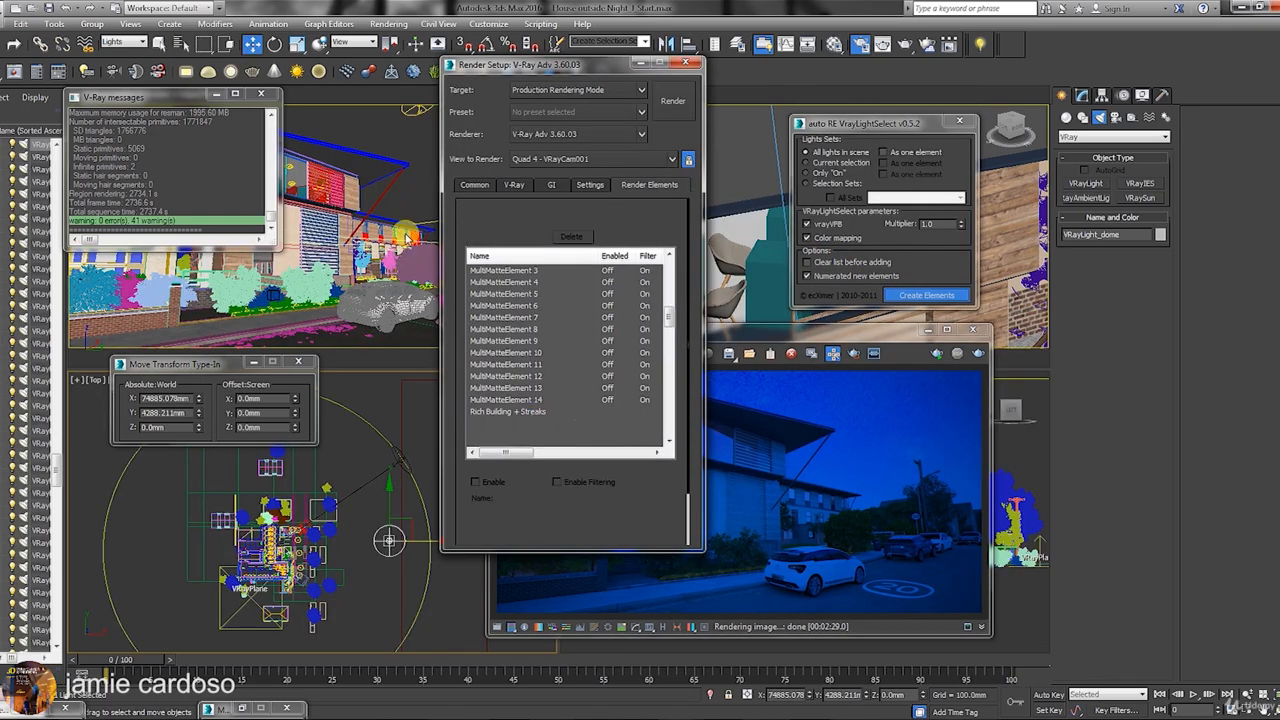
pyautogui.scroll(-5, 587, 364)
pyautogui.scroll(-7, 540, 366)
pyautogui.moveTo(669, 391); pyautogui.dragTo(669, 320)
pyautogui.click(532, 352)
pyautogui.click(537, 354)
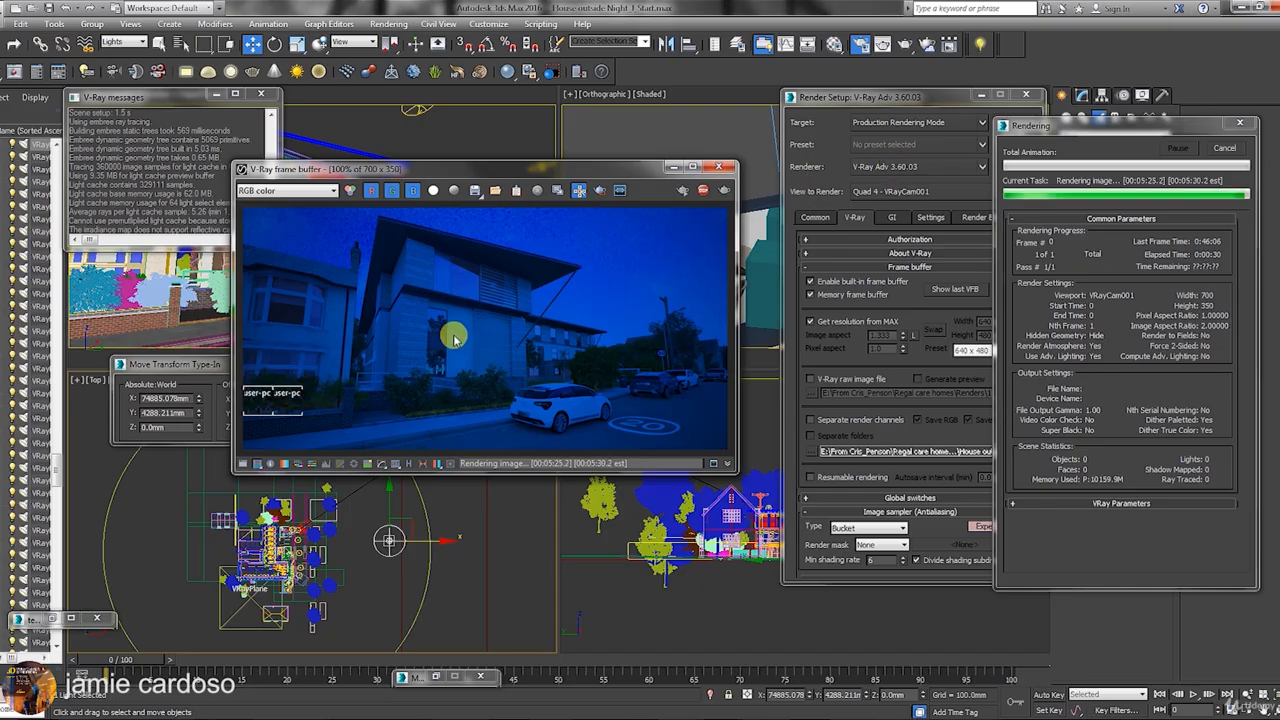
# View the VRaySpecular channel, toggling sRGB display, and enlarge the frame buffer window.
pyautogui.click(285, 190)
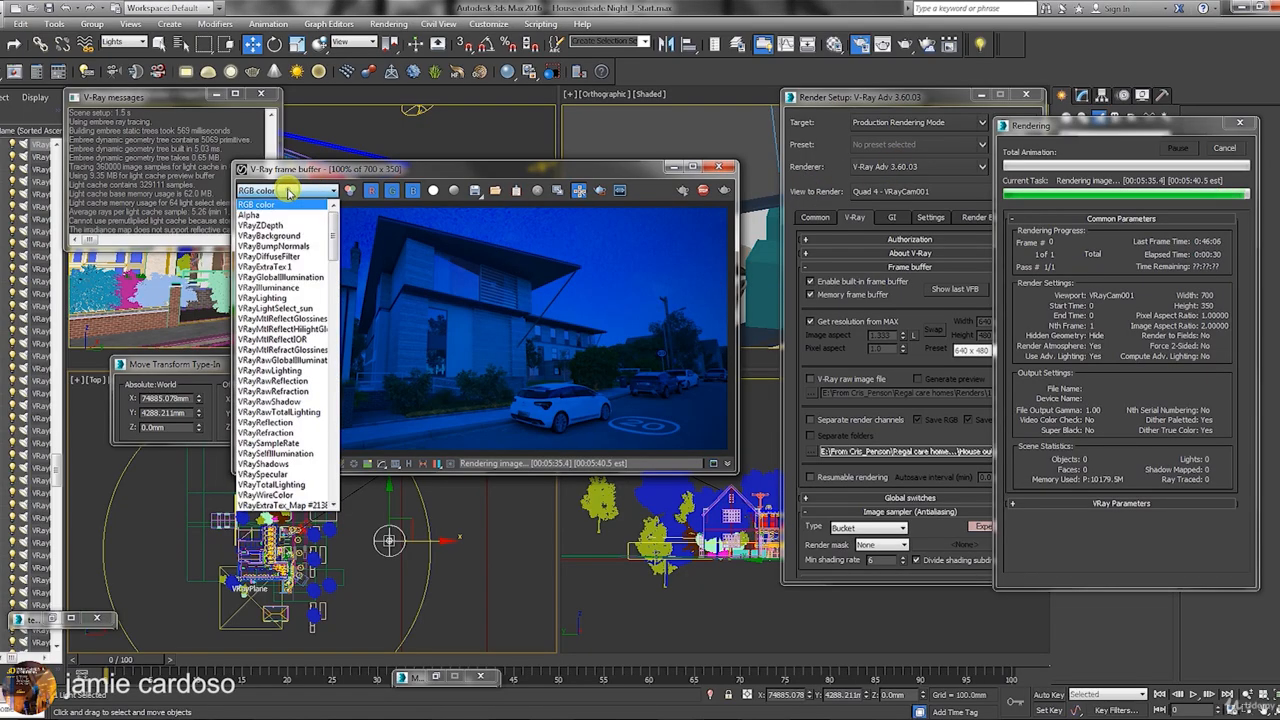
pyautogui.scroll(-5, 287, 413)
pyautogui.scroll(1, 289, 412)
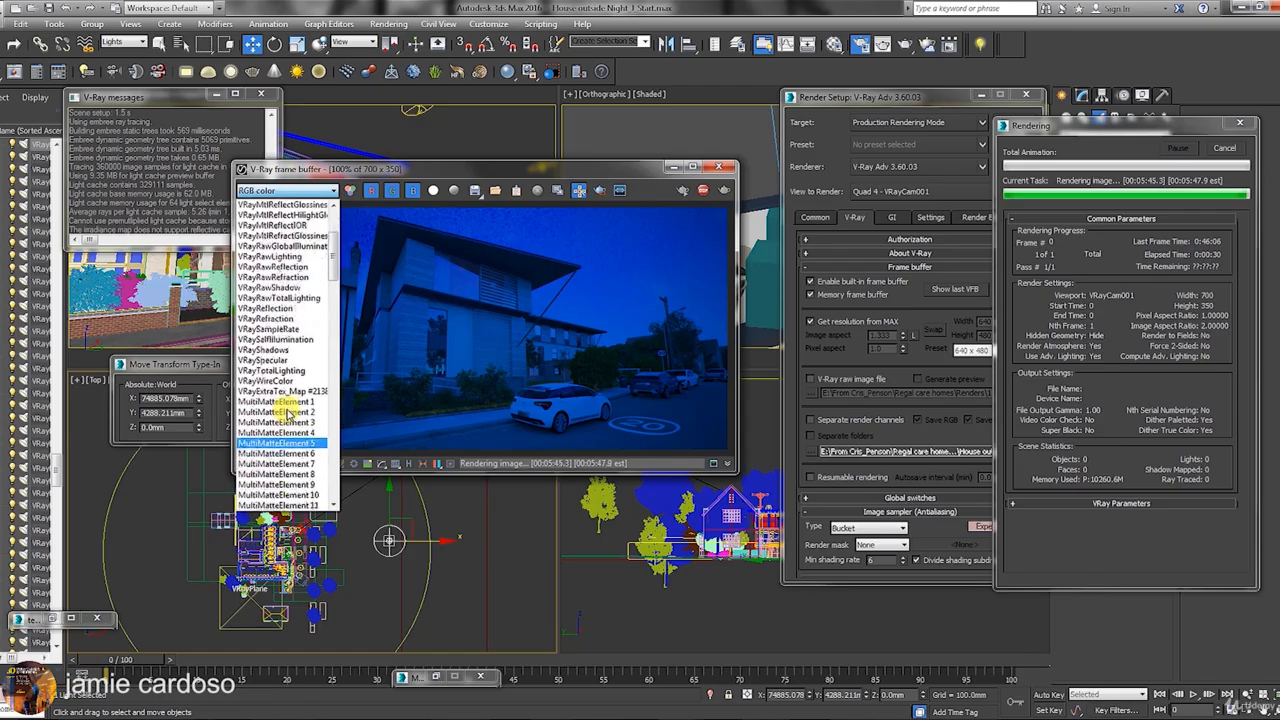
pyautogui.scroll(-4, 289, 412)
pyautogui.moveTo(332, 270); pyautogui.dragTo(341, 364)
pyautogui.click(449, 288)
pyautogui.click(381, 464)
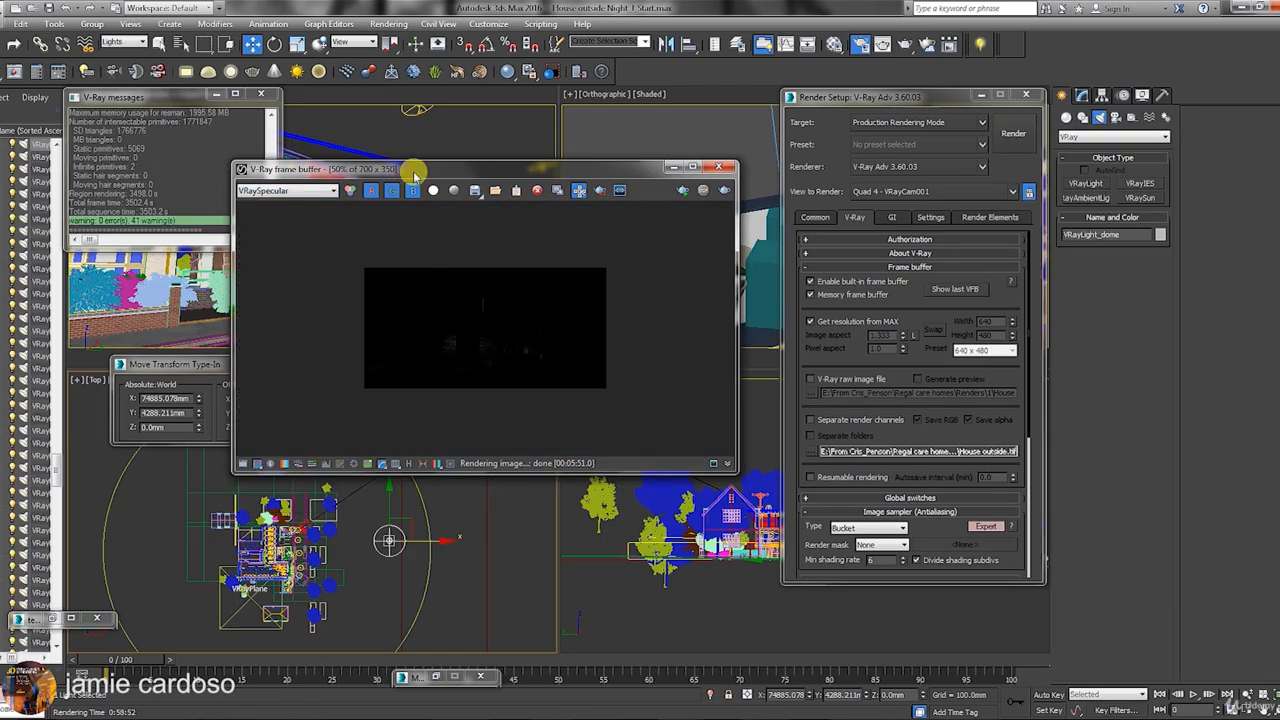
pyautogui.moveTo(415, 171); pyautogui.dragTo(415, 185)
pyautogui.moveTo(738, 488); pyautogui.dragTo(880, 633)
pyautogui.click(381, 622)
pyautogui.click(381, 622)
# Step through the light-select channels, starting with VRayLight_square #49.
pyautogui.scroll(1, 574, 455)
pyautogui.moveTo(905, 97); pyautogui.dragTo(932, 93)
pyautogui.scroll(1, 513, 465)
pyautogui.scroll(-1, 513, 465)
pyautogui.click(314, 206)
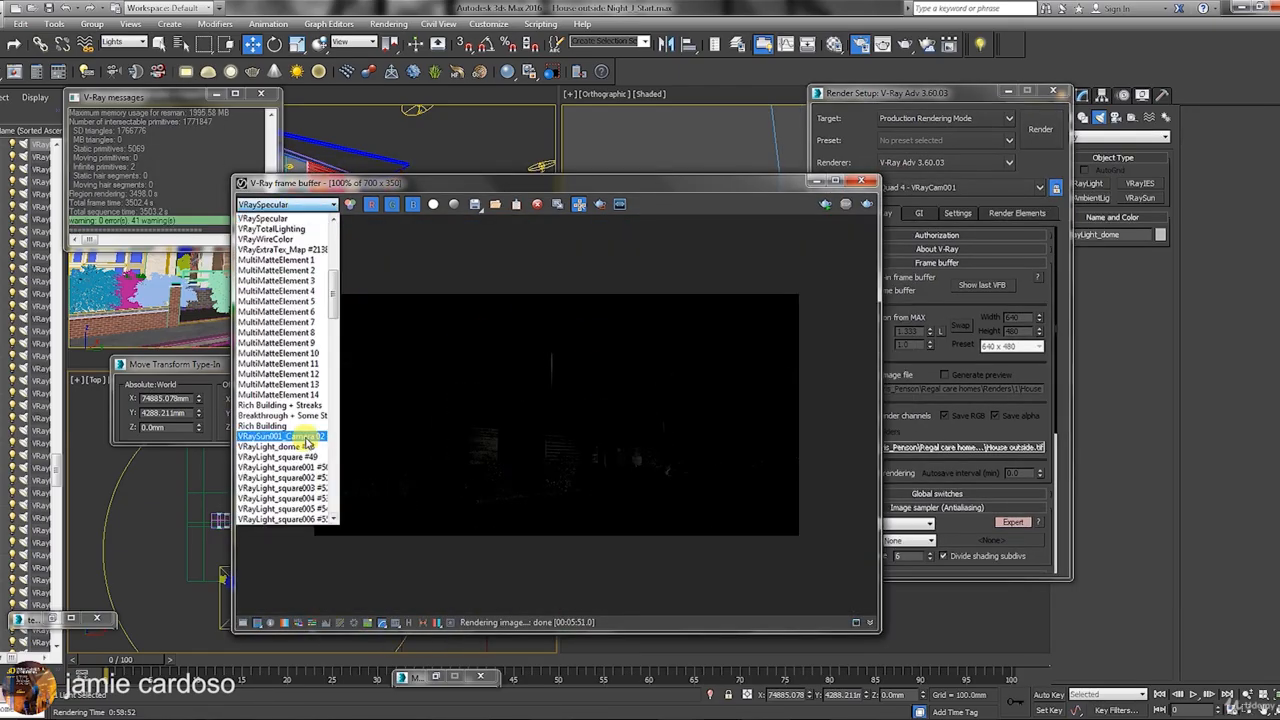
pyautogui.click(305, 438)
pyautogui.scroll(-1, 434, 350)
pyautogui.click(310, 206)
pyautogui.click(315, 229)
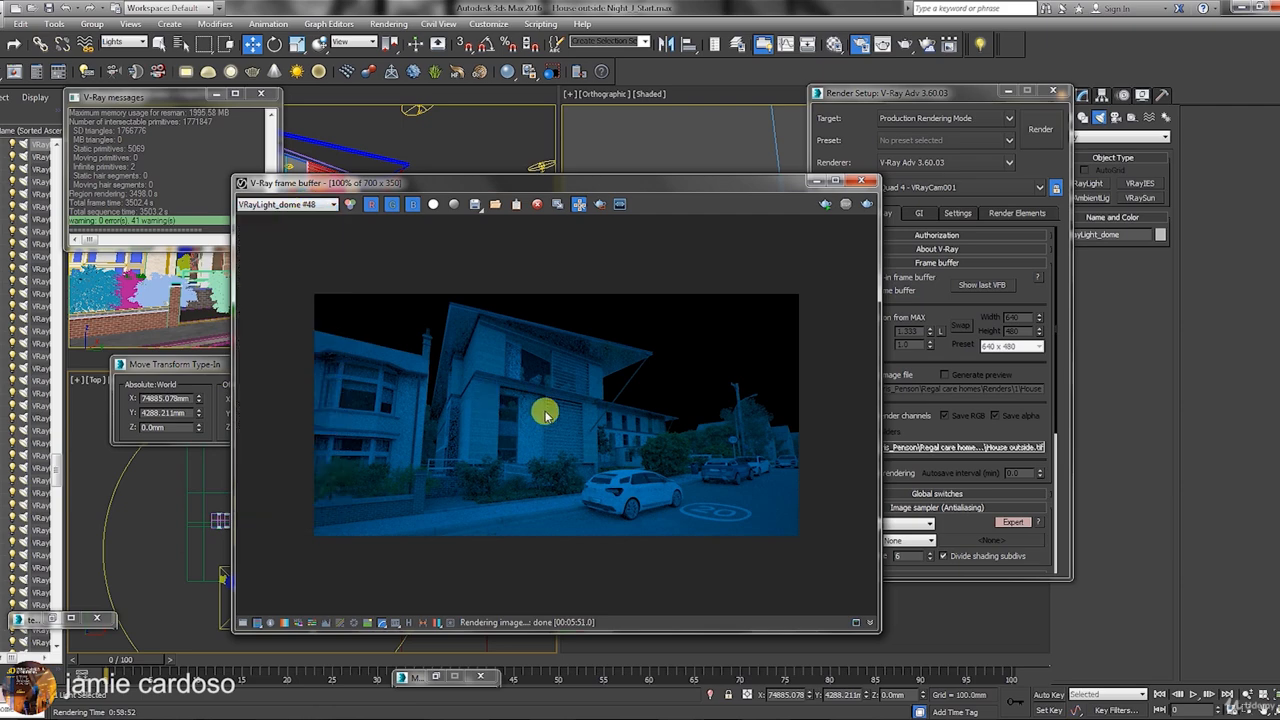
pyautogui.press('Down')
pyautogui.press('Down')
pyautogui.press('Down')
pyautogui.press('Down')
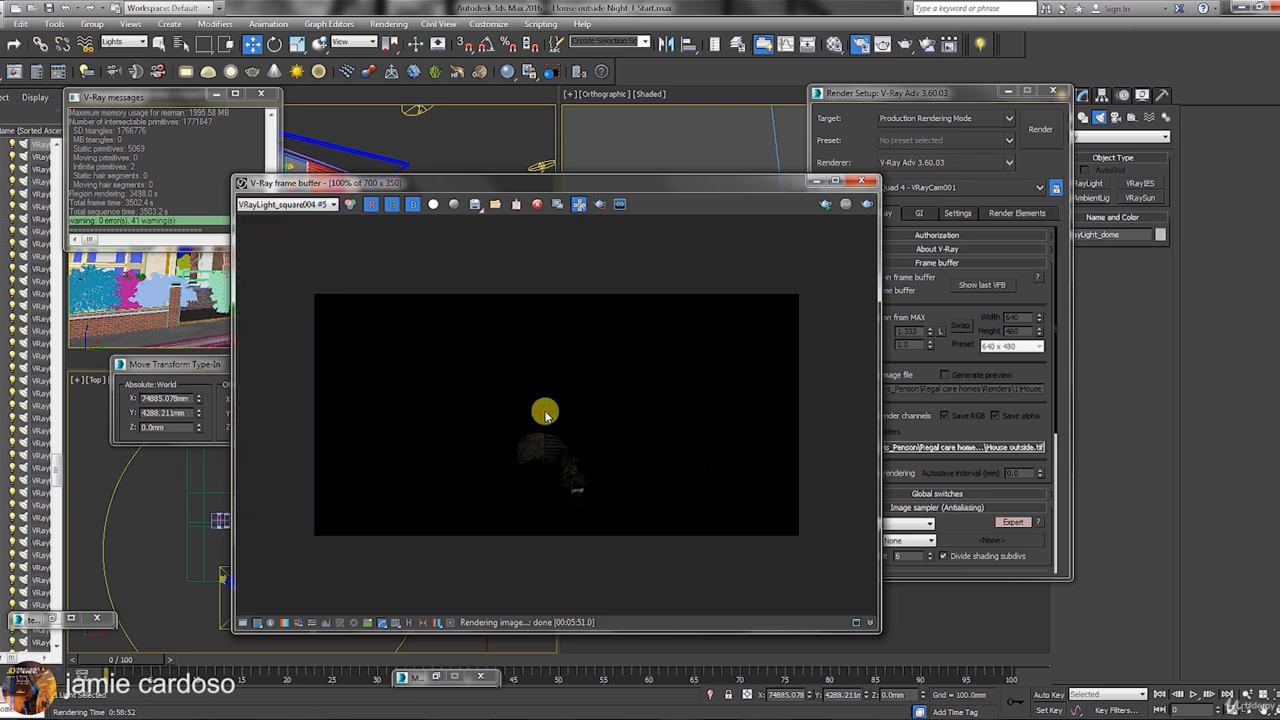
pyautogui.press('Down')
pyautogui.press('Down')
pyautogui.press('Down')
pyautogui.press('Down')
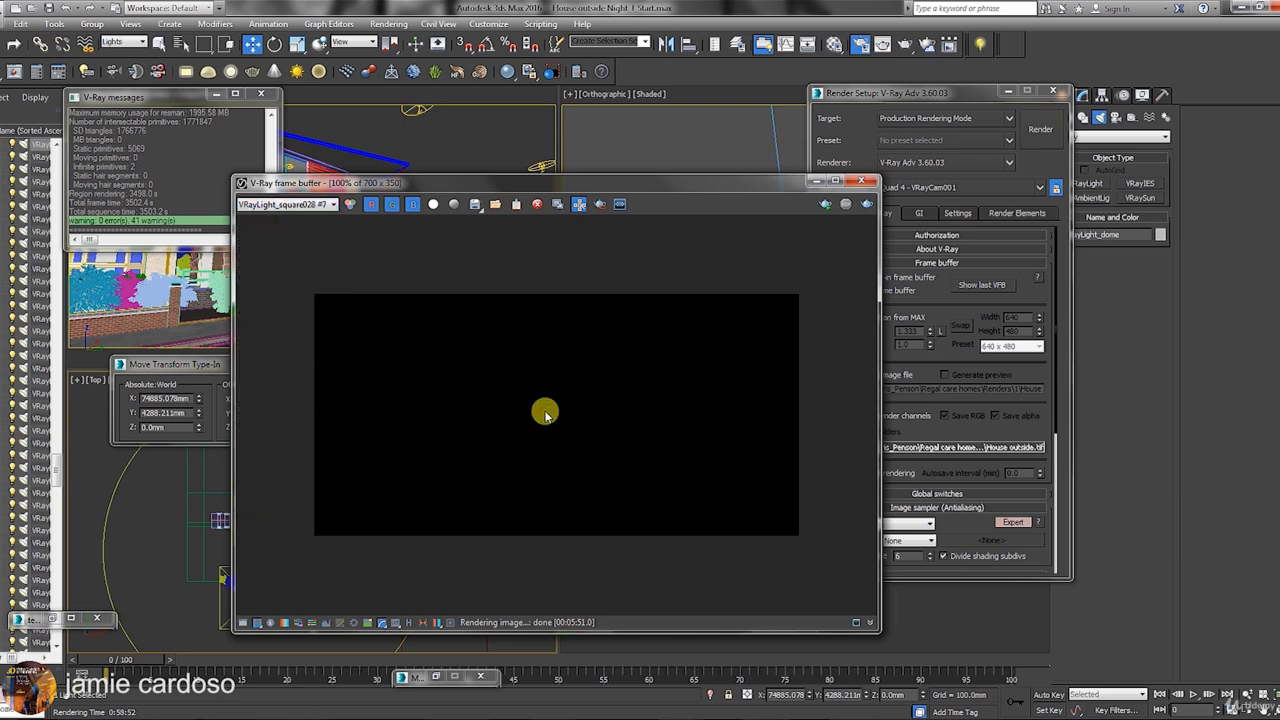
pyautogui.press('Down')
pyautogui.press('Down')
pyautogui.press('Down')
pyautogui.press('Down')
pyautogui.press('Down')
pyautogui.press('Down')
pyautogui.press('Down')
# Switch the frame buffer back to the full RGB color image.
pyautogui.click(278, 204)
pyautogui.scroll(10, 290, 275)
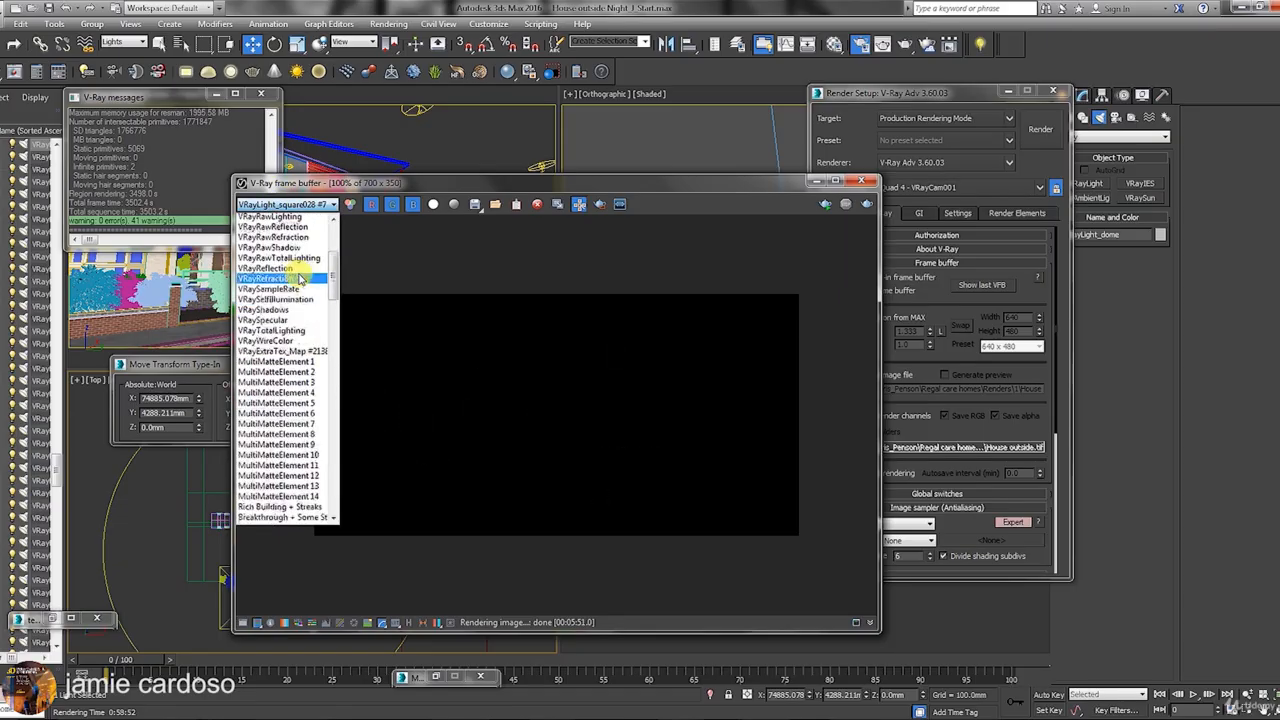
pyautogui.click(268, 217)
pyautogui.moveTo(601, 190); pyautogui.dragTo(567, 182)
# Place the reference photo test 2.jpg beside the render preview.
pyautogui.moveTo(474, 174); pyautogui.dragTo(397, 145)
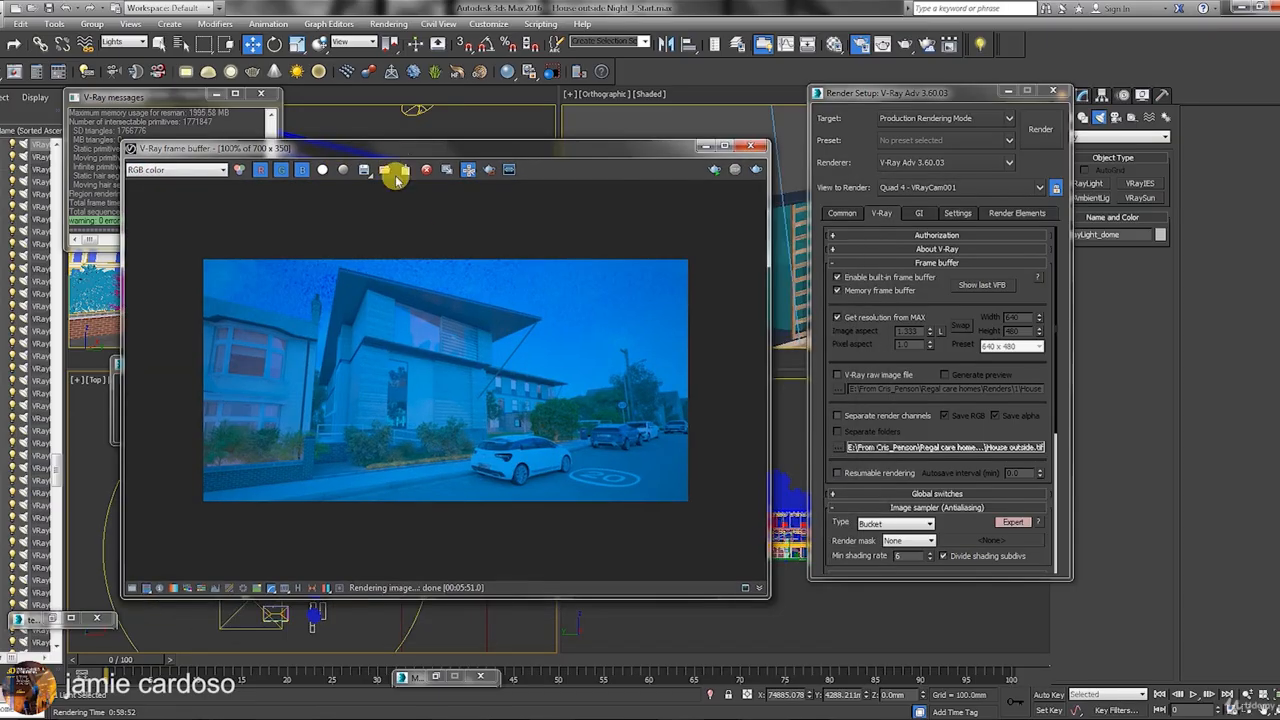
pyautogui.moveTo(858, 93); pyautogui.dragTo(875, 91)
pyautogui.moveTo(553, 145); pyautogui.dragTo(825, 123)
pyautogui.click(50, 619)
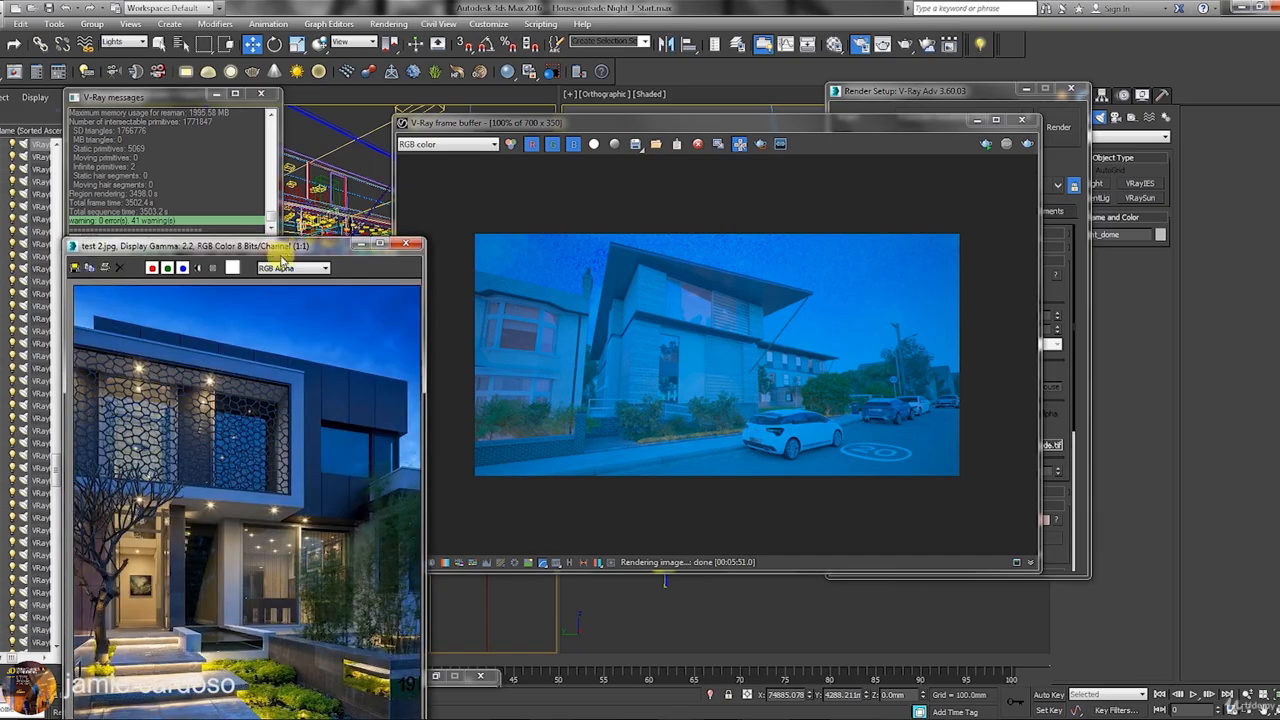
pyautogui.moveTo(268, 246); pyautogui.dragTo(290, 158)
# Toggle sRGB display repeatedly to compare the render's brightness with the reference photo.
pyautogui.click(541, 562)
pyautogui.click(541, 562)
pyautogui.click(541, 562)
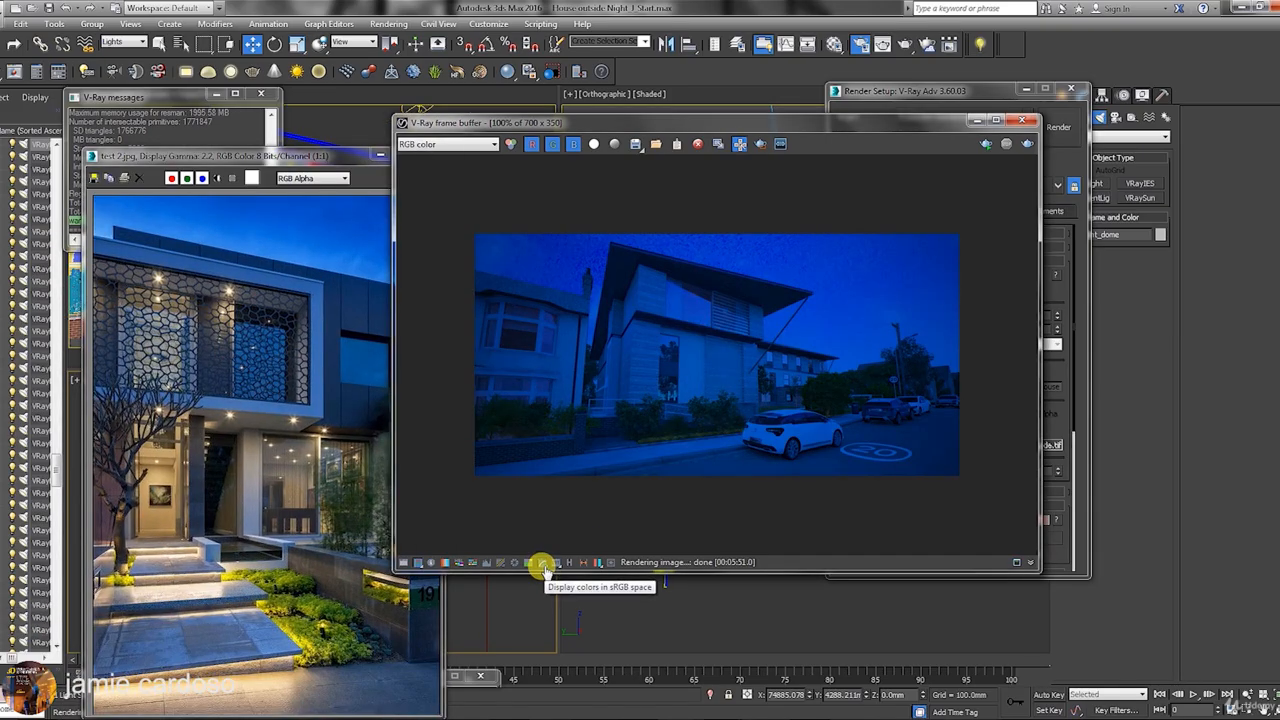
pyautogui.click(541, 562)
pyautogui.click(541, 562)
pyautogui.click(541, 562)
pyautogui.click(541, 562)
pyautogui.click(324, 432)
pyautogui.scroll(1, 376, 397)
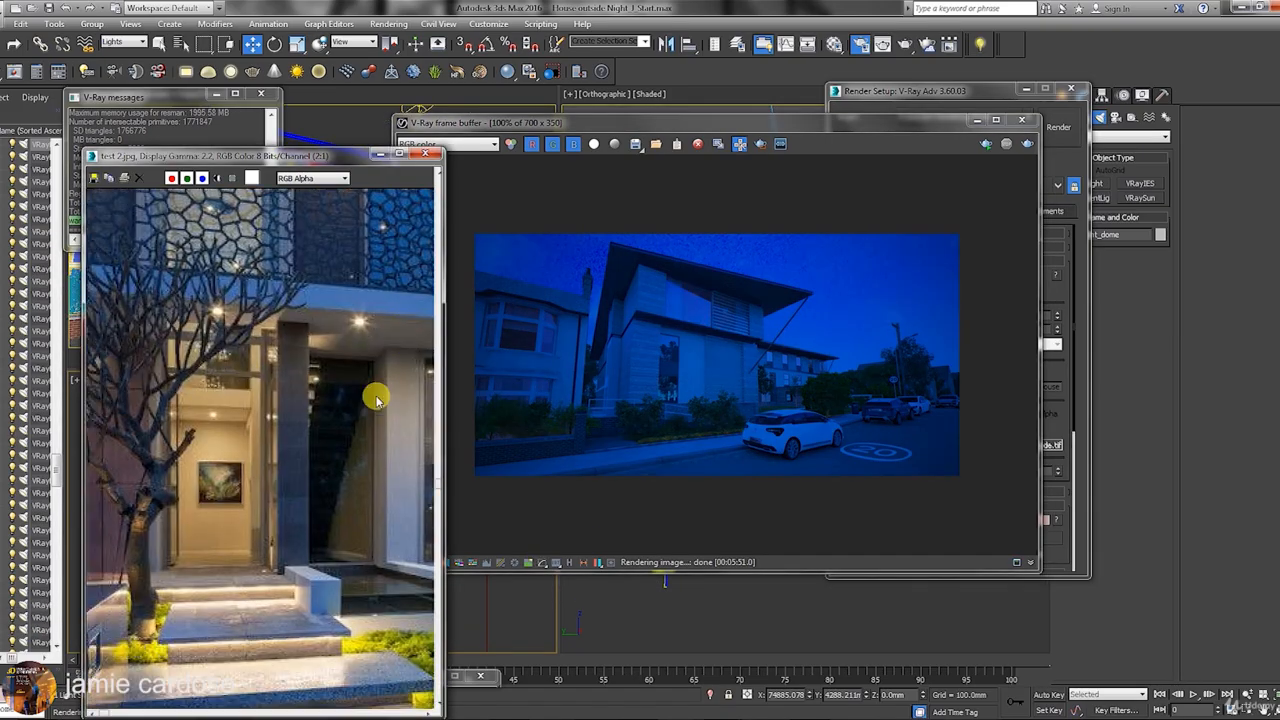
pyautogui.scroll(-1, 325, 433)
pyautogui.click(549, 564)
pyautogui.click(541, 562)
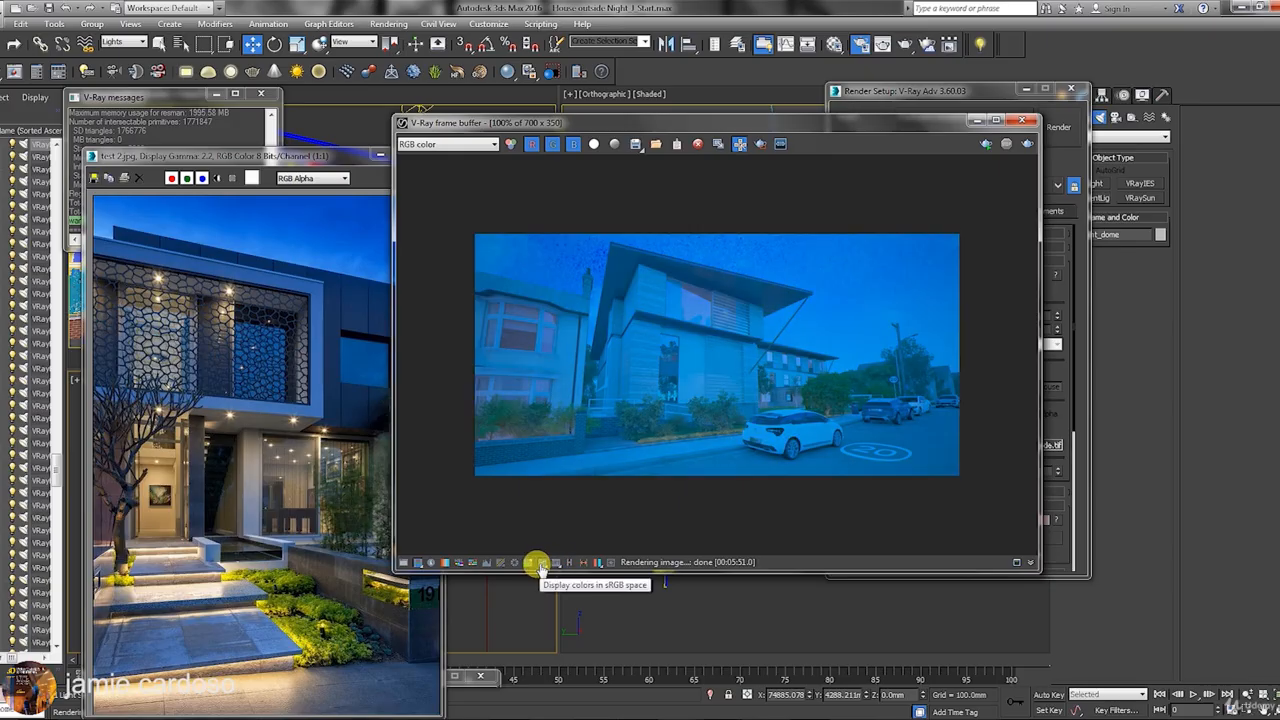
pyautogui.click(541, 562)
# Check the VRaySpecular channel, then return to RGB color with sRGB on.
pyautogui.click(447, 144)
pyautogui.click(457, 428)
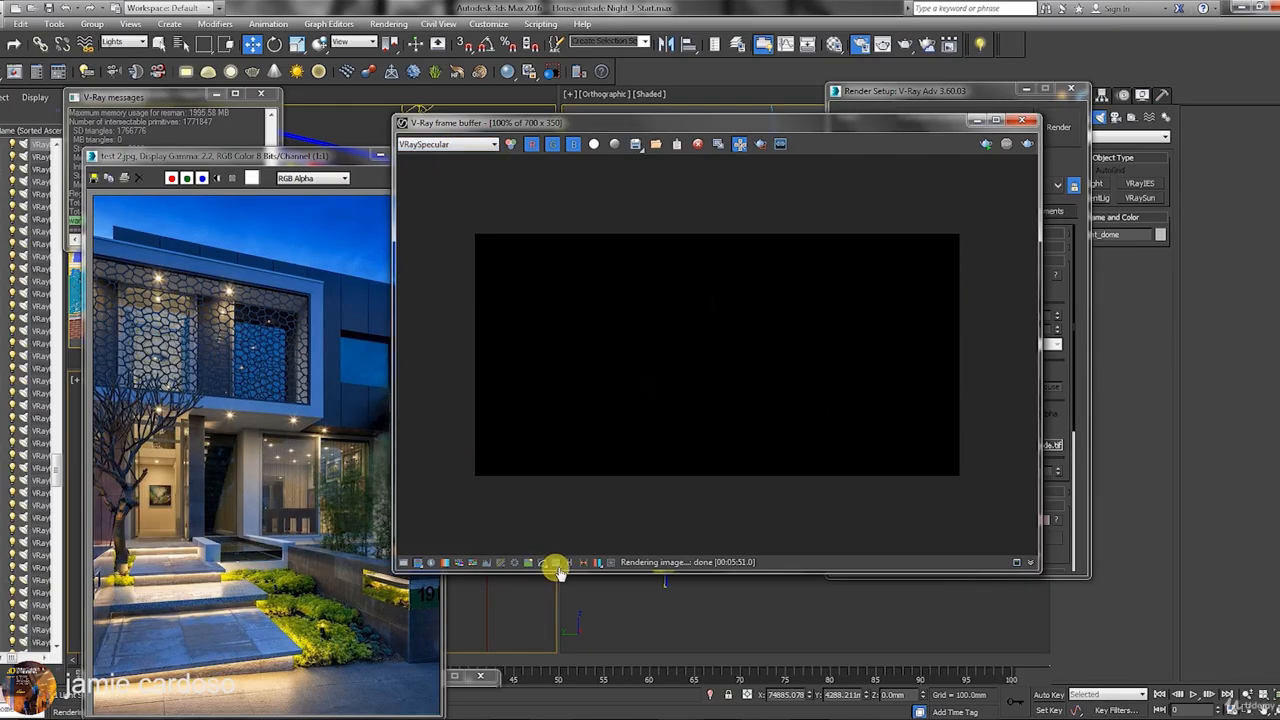
pyautogui.click(542, 563)
pyautogui.click(440, 145)
pyautogui.scroll(9, 434, 217)
pyautogui.click(433, 158)
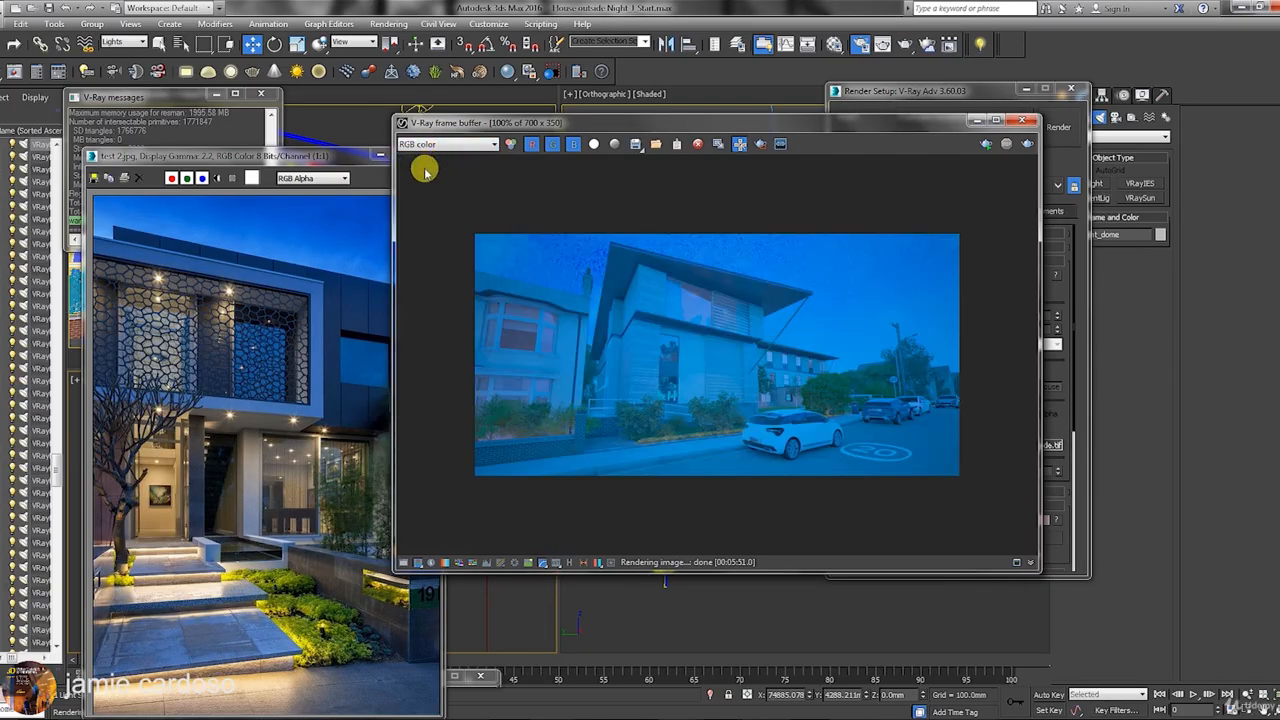
pyautogui.moveTo(598, 129); pyautogui.dragTo(702, 181)
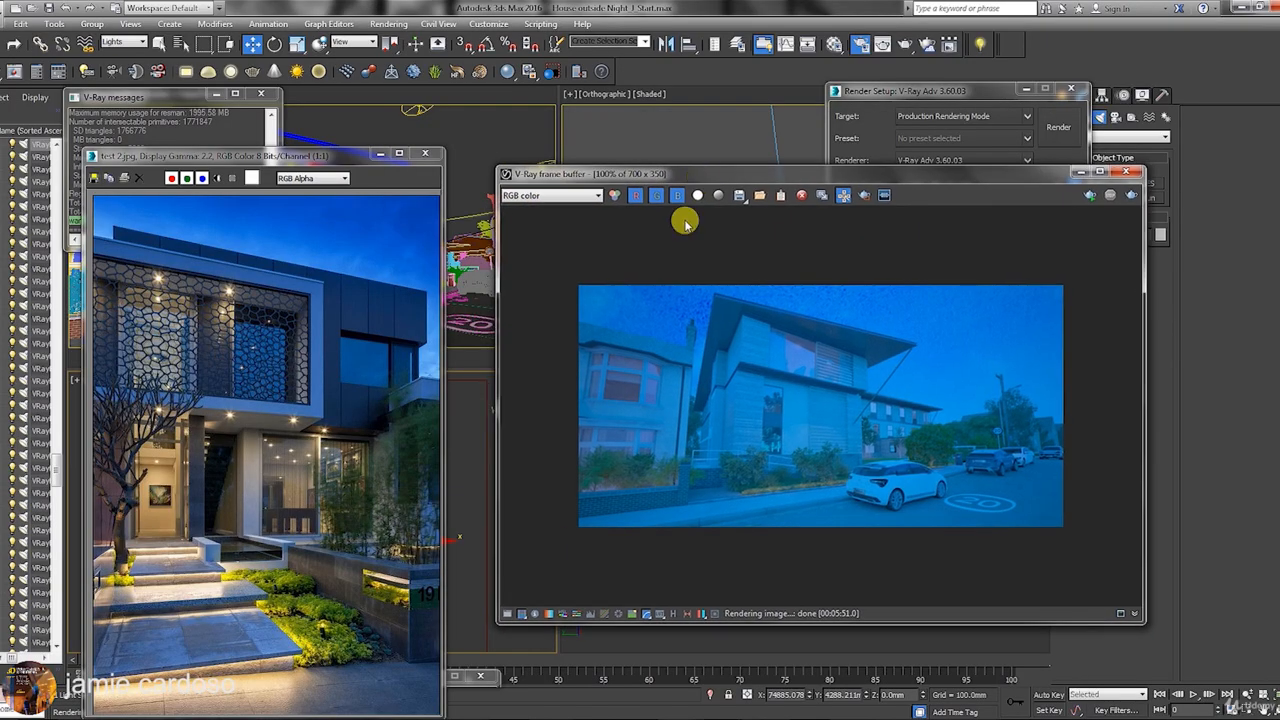
# In Render Setup's V-Ray frame buffer settings, enable the V-Ray raw image file output.
pyautogui.click(978, 98)
pyautogui.click(860, 211)
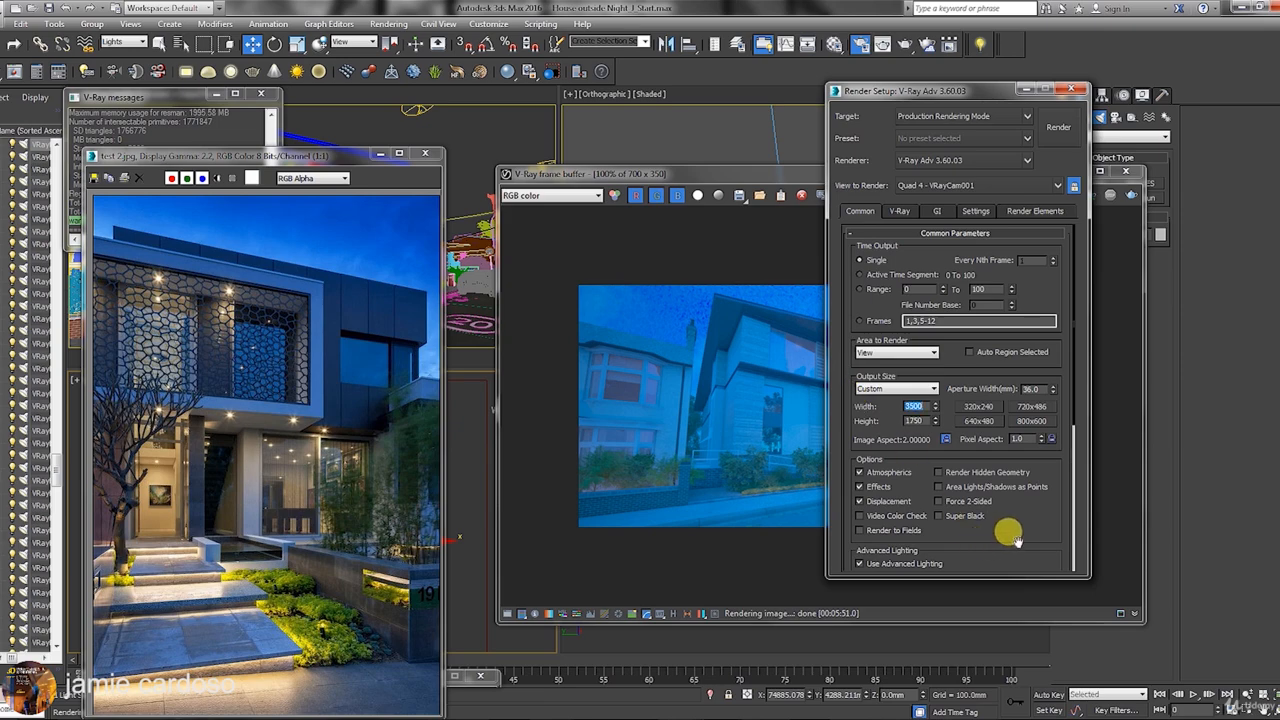
pyautogui.moveTo(1006, 531); pyautogui.dragTo(1023, 237)
pyautogui.click(899, 212)
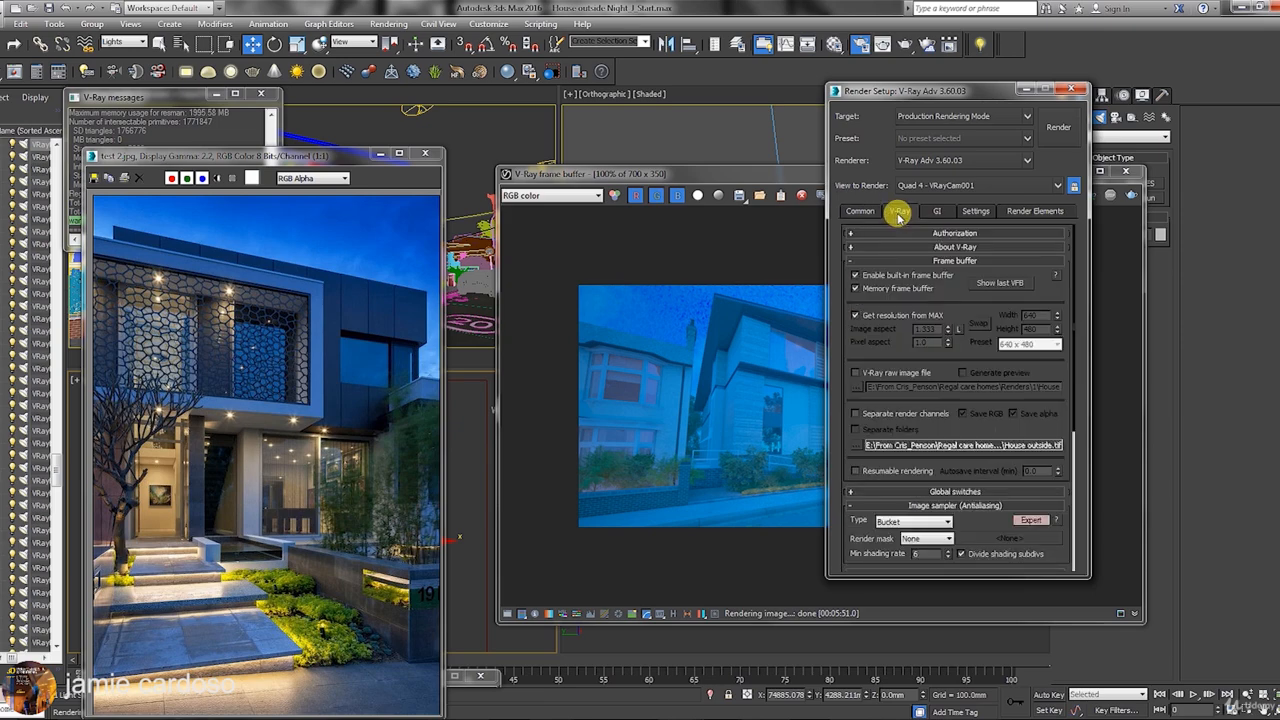
pyautogui.click(855, 373)
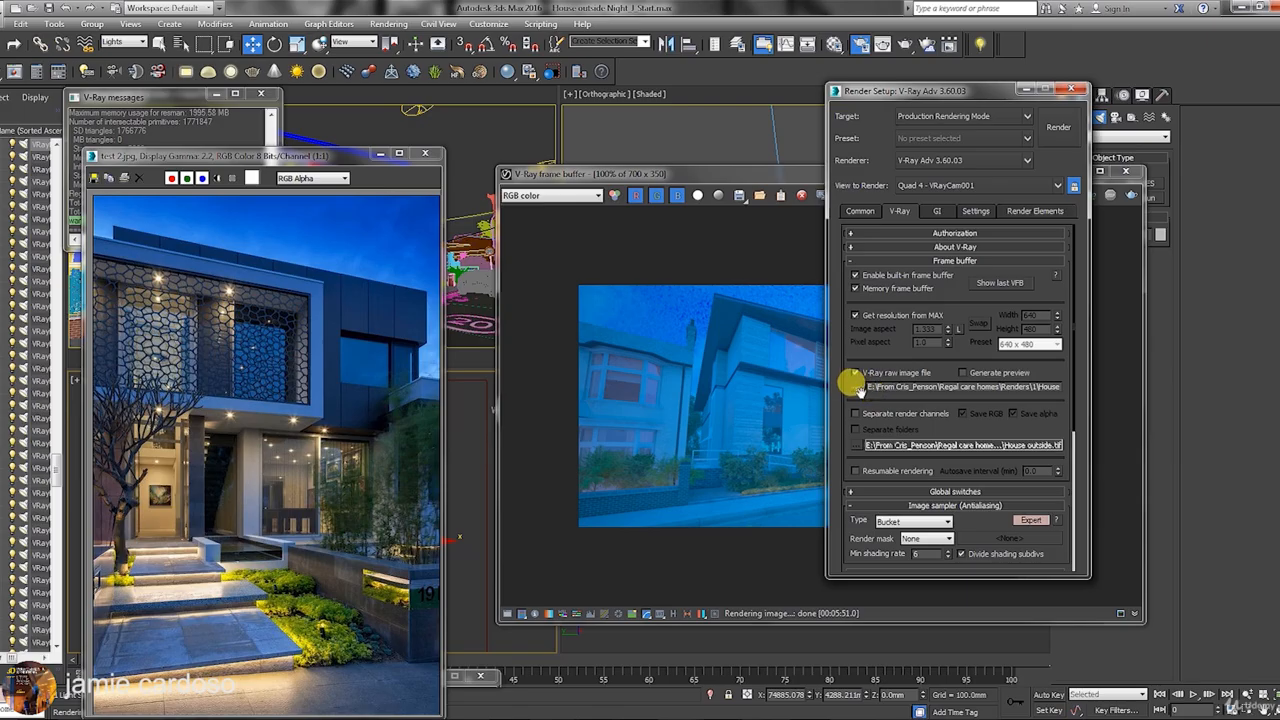
# Move the render preview over the reference photo and turn off its sRGB display.
pyautogui.moveTo(879, 411); pyautogui.dragTo(911, 408)
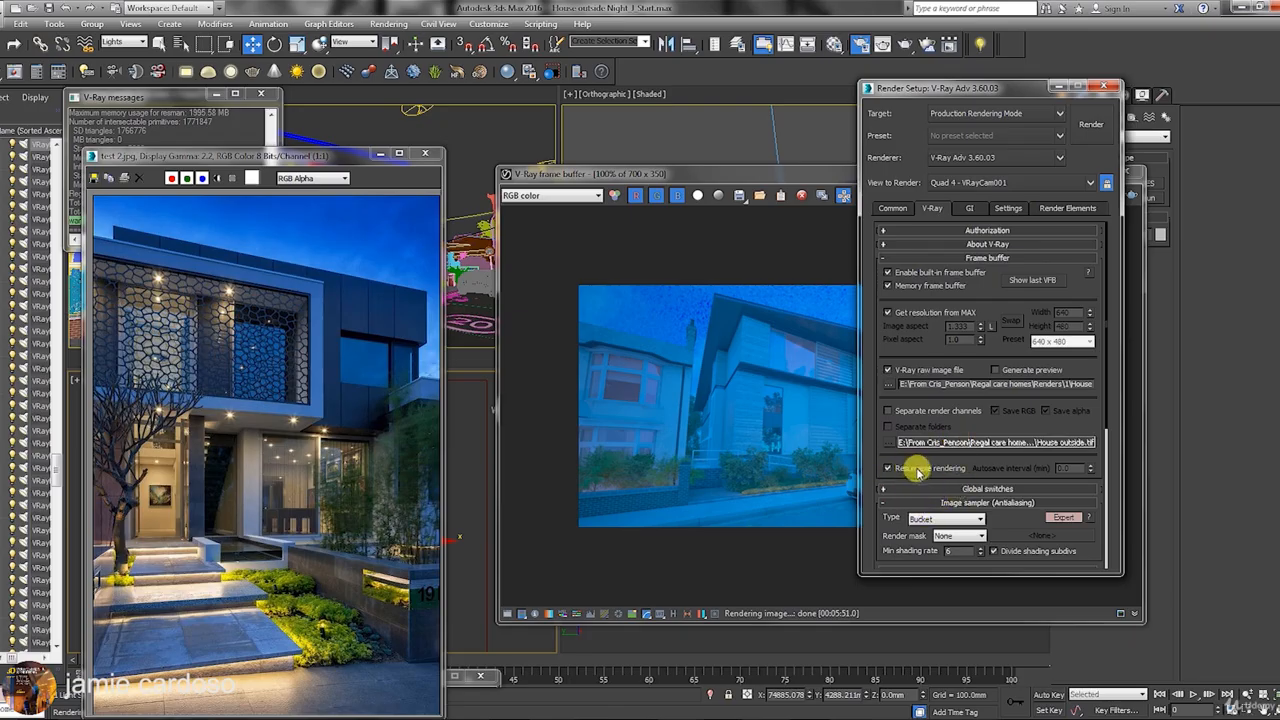
pyautogui.moveTo(918, 473)
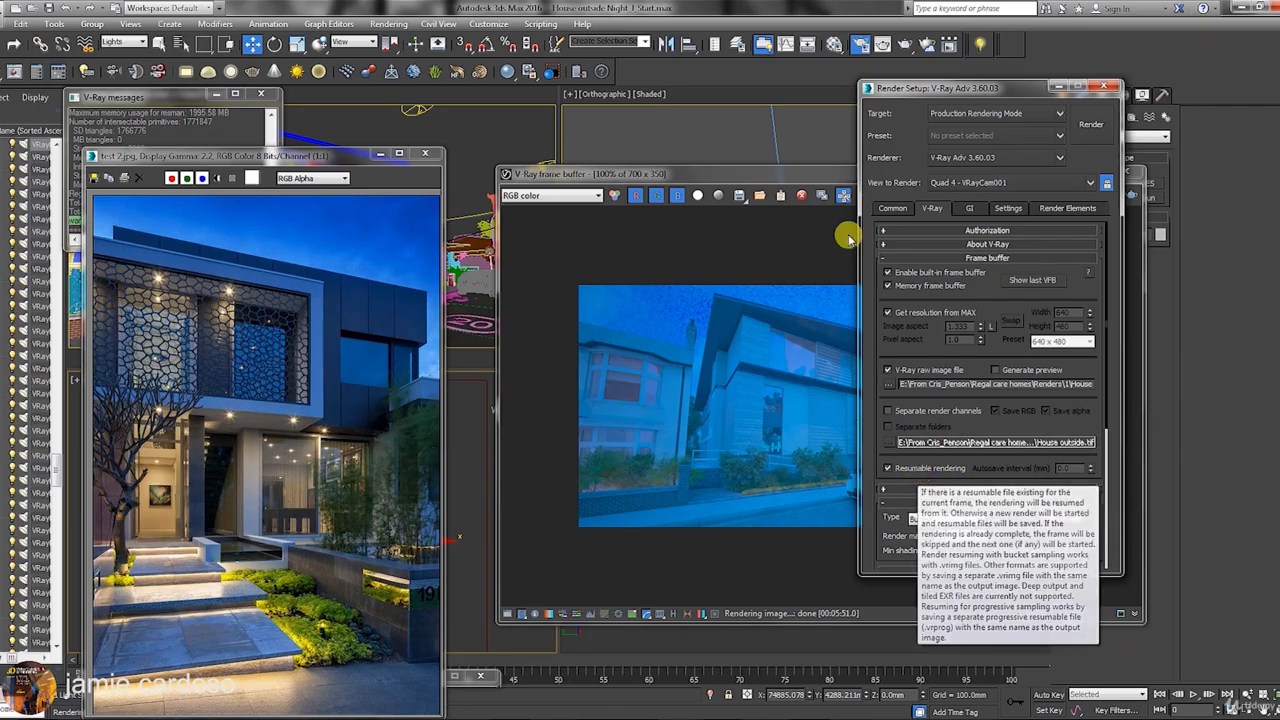
pyautogui.moveTo(826, 178); pyautogui.dragTo(531, 120)
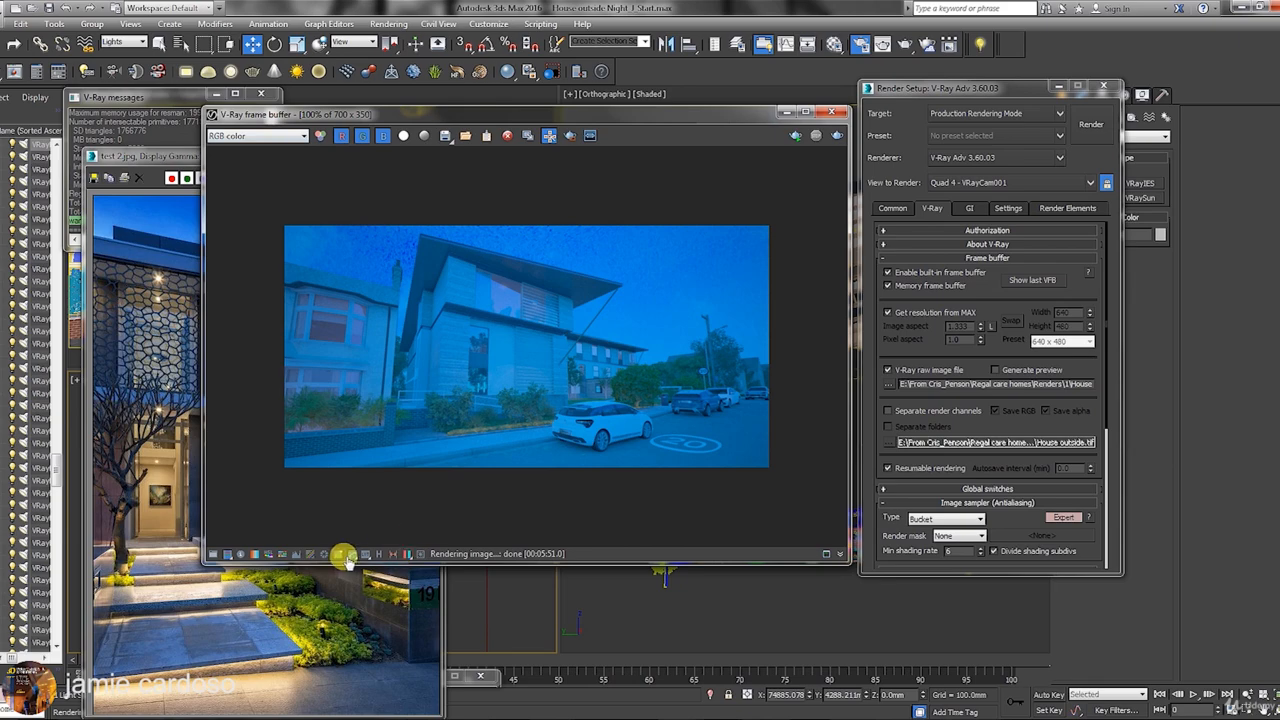
pyautogui.click(348, 556)
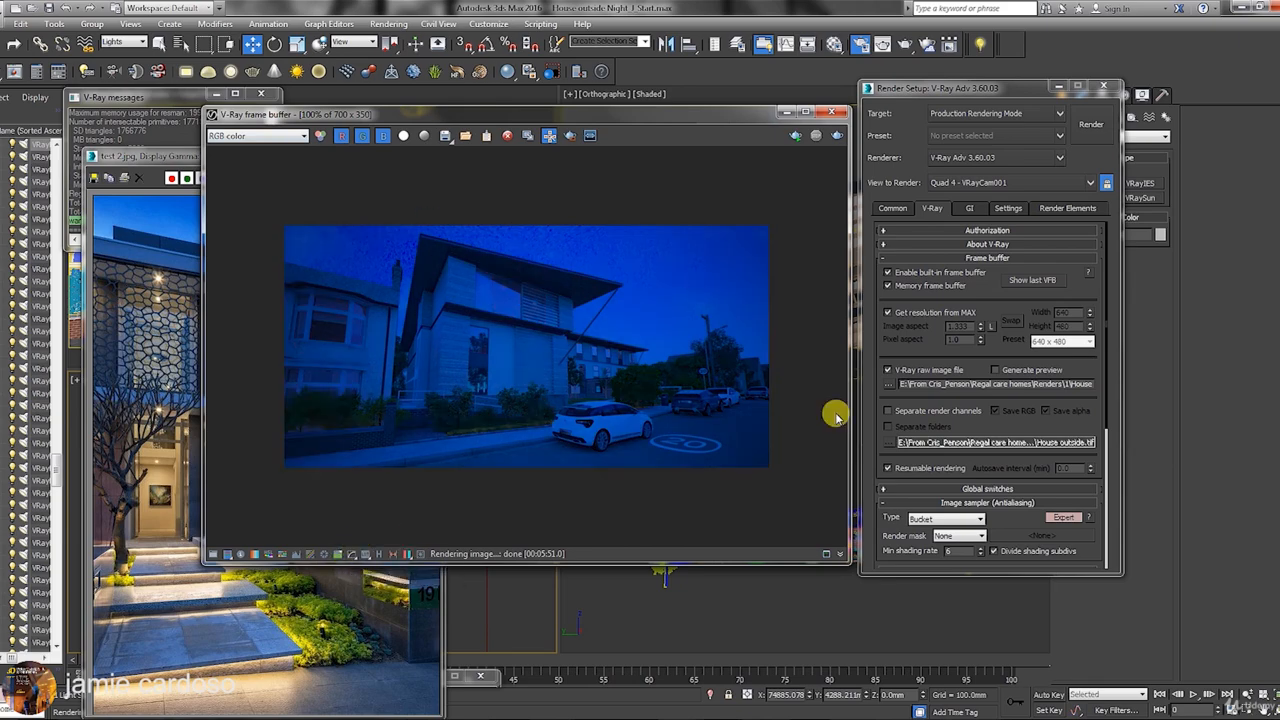
# Enable Separate render channels and browse for the channel files' save location.
pyautogui.moveTo(915, 99); pyautogui.dragTo(922, 97)
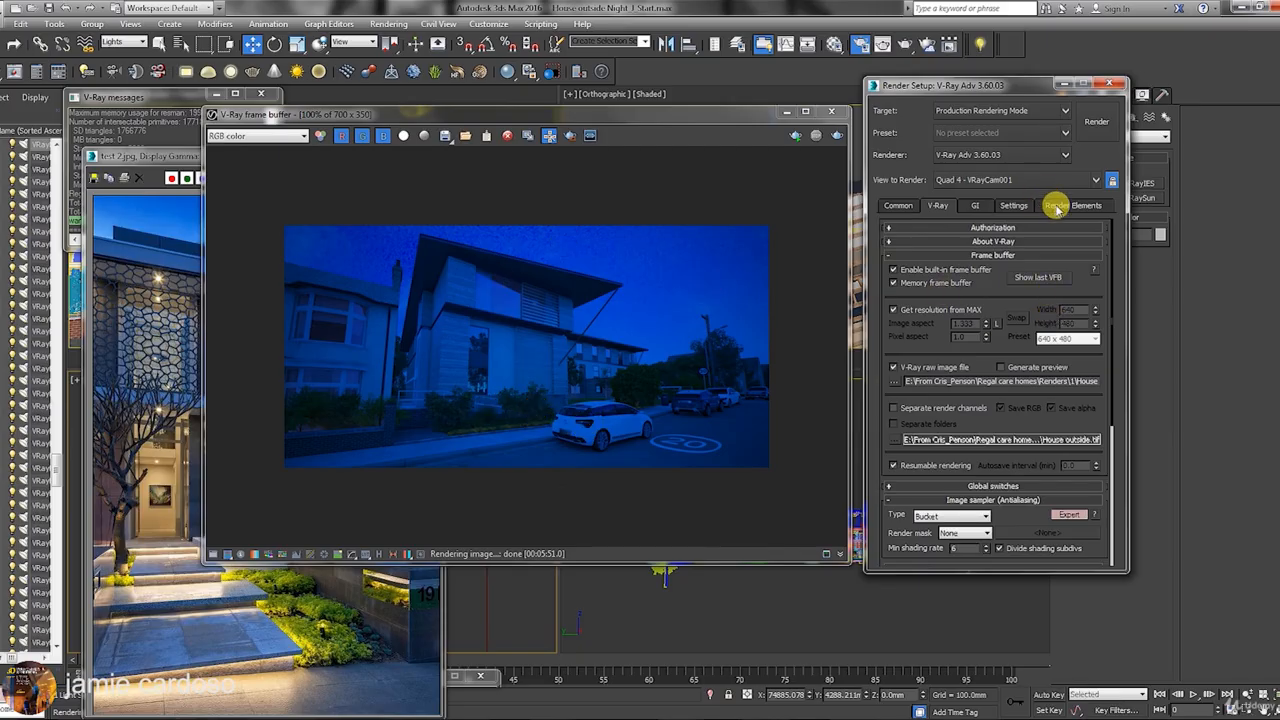
pyautogui.click(898, 205)
pyautogui.click(950, 206)
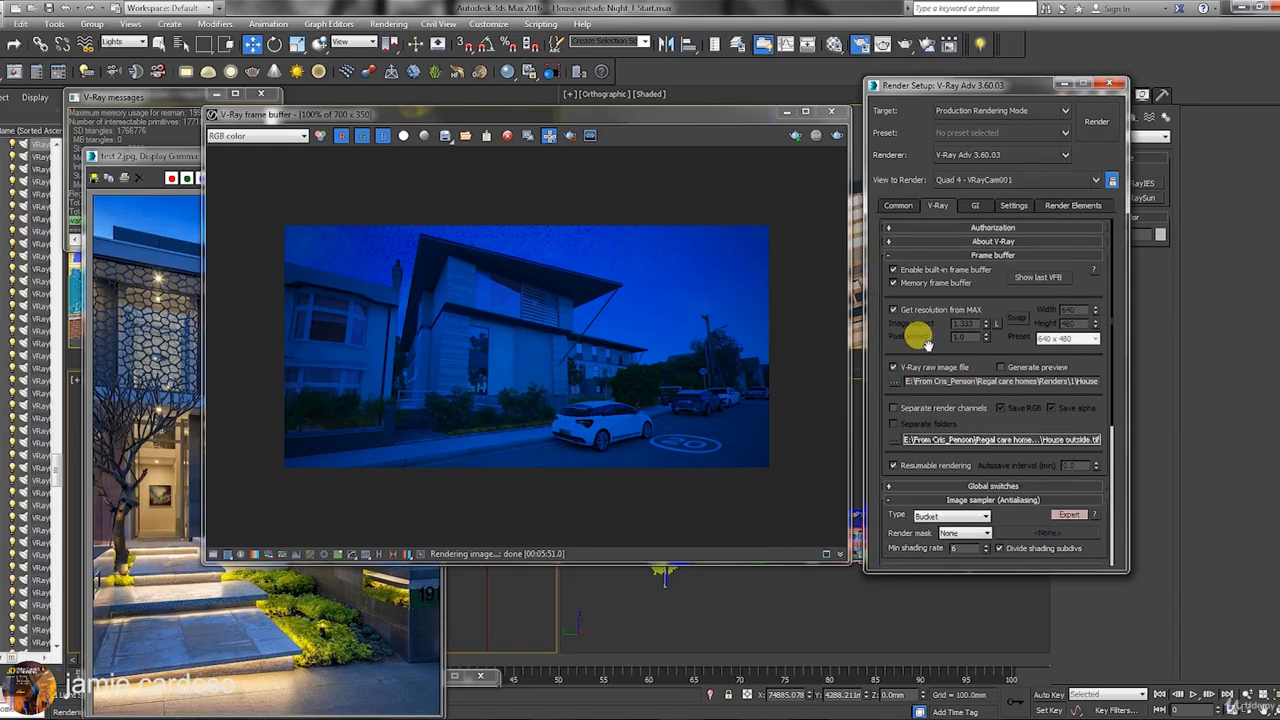
pyautogui.click(894, 408)
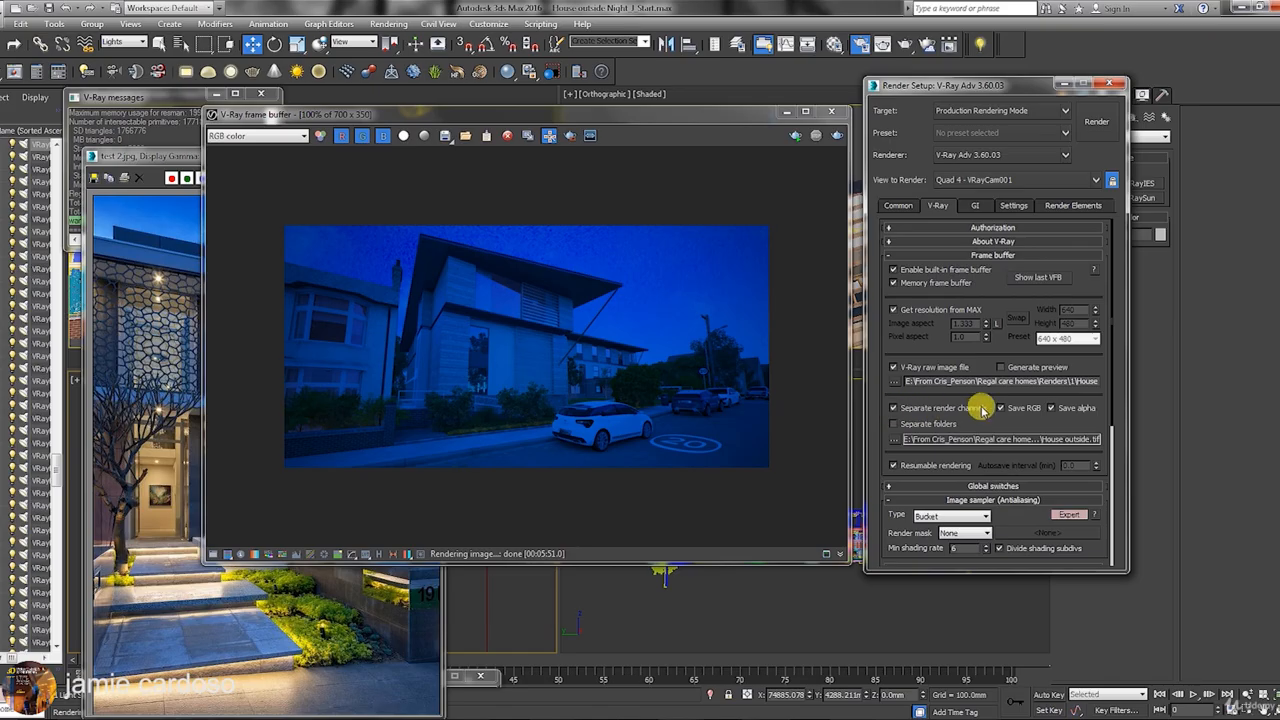
pyautogui.click(898, 440)
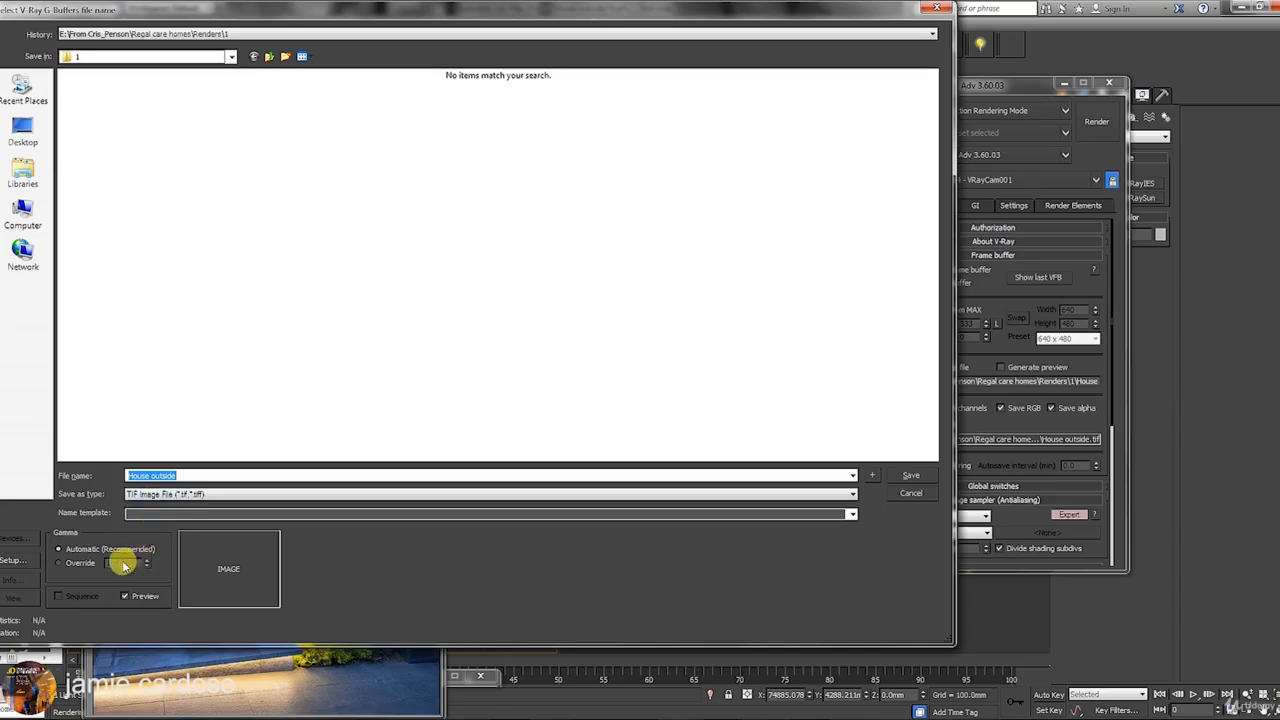
# Save the separate render channels as House outside.tif, 16-bit colour with no compression.
pyautogui.moveTo(348, 17); pyautogui.dragTo(494, 50)
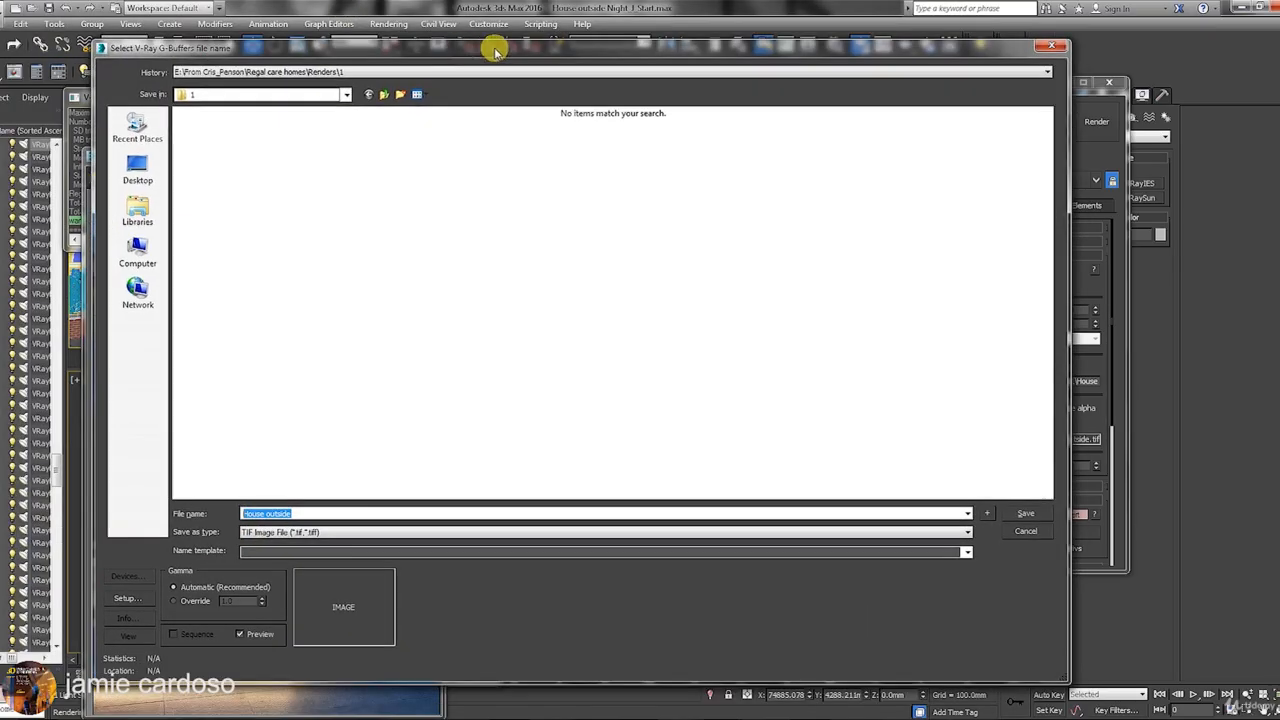
pyautogui.click(325, 532)
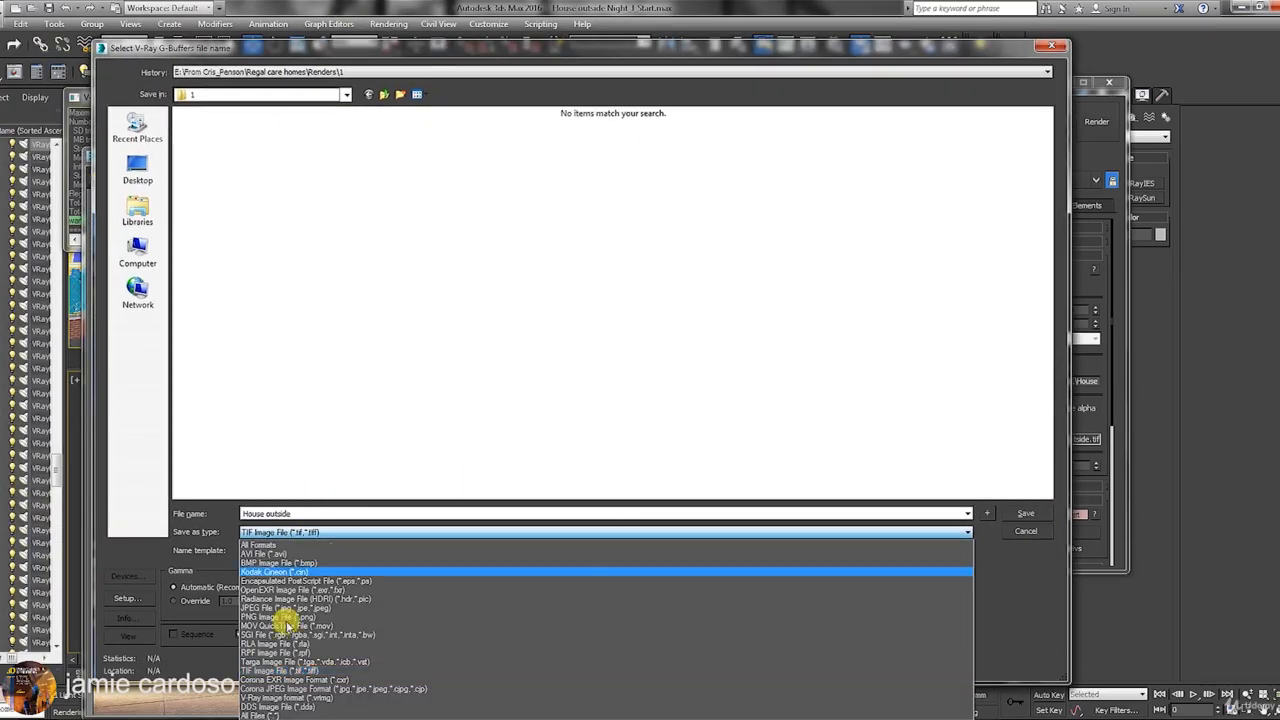
pyautogui.click(271, 674)
pyautogui.click(118, 598)
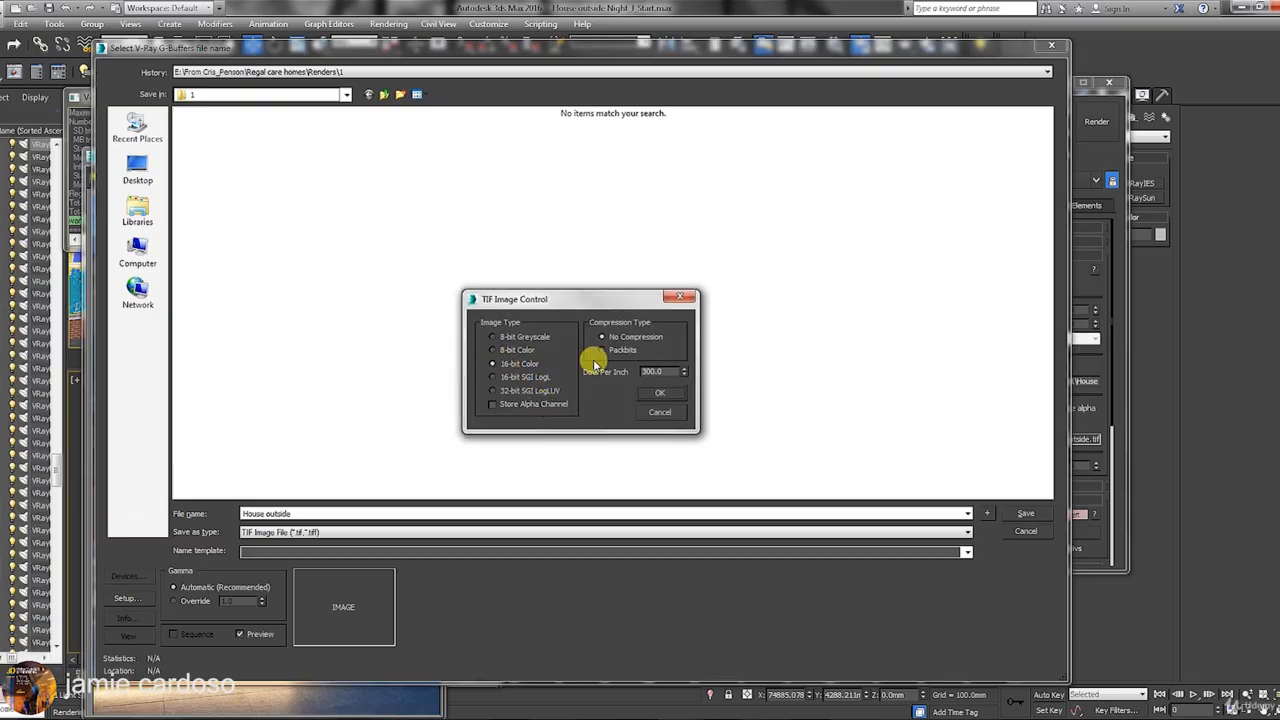
pyautogui.click(666, 392)
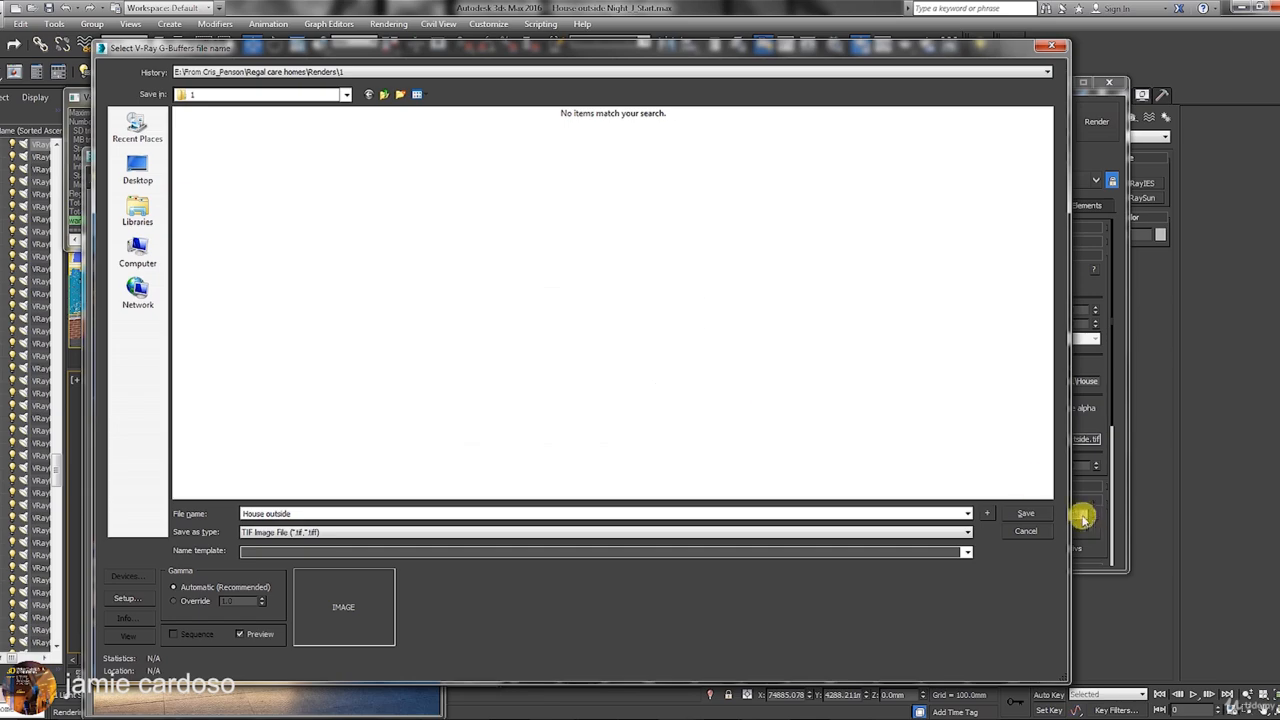
pyautogui.click(1030, 514)
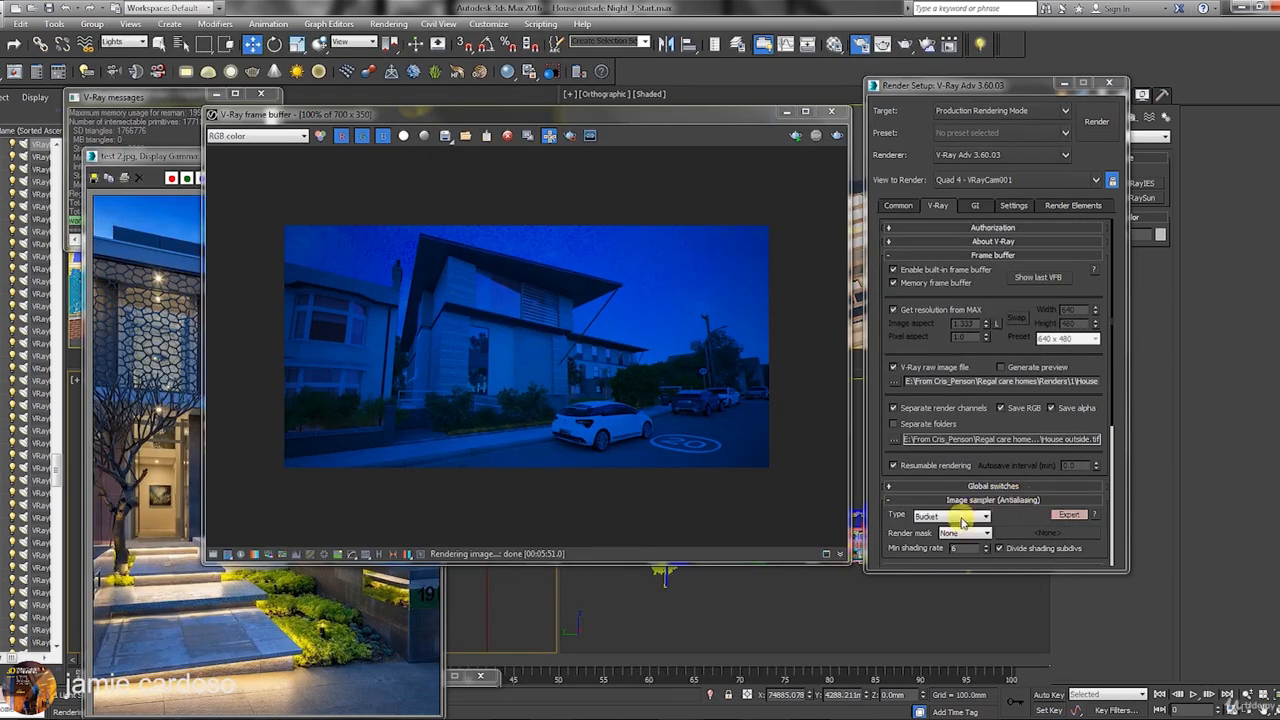
# Set the irradiance map preset to Medium on the GI tab.
pyautogui.click(975, 207)
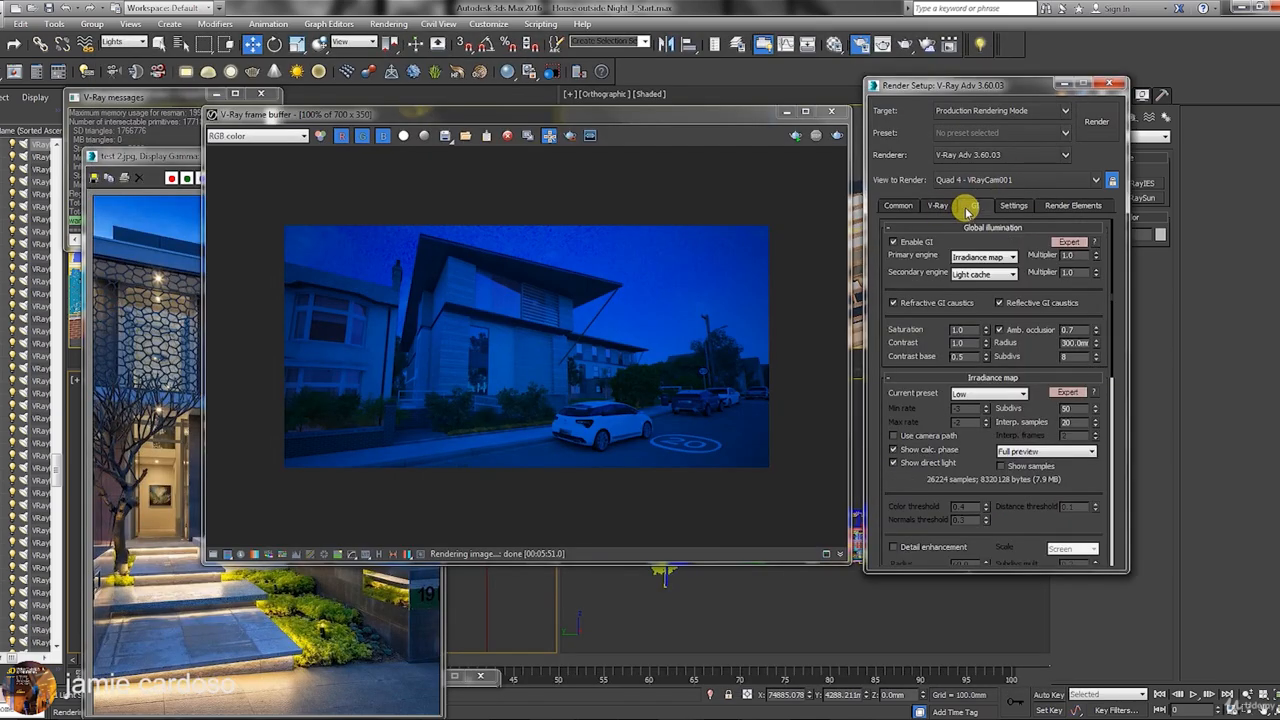
pyautogui.click(1004, 396)
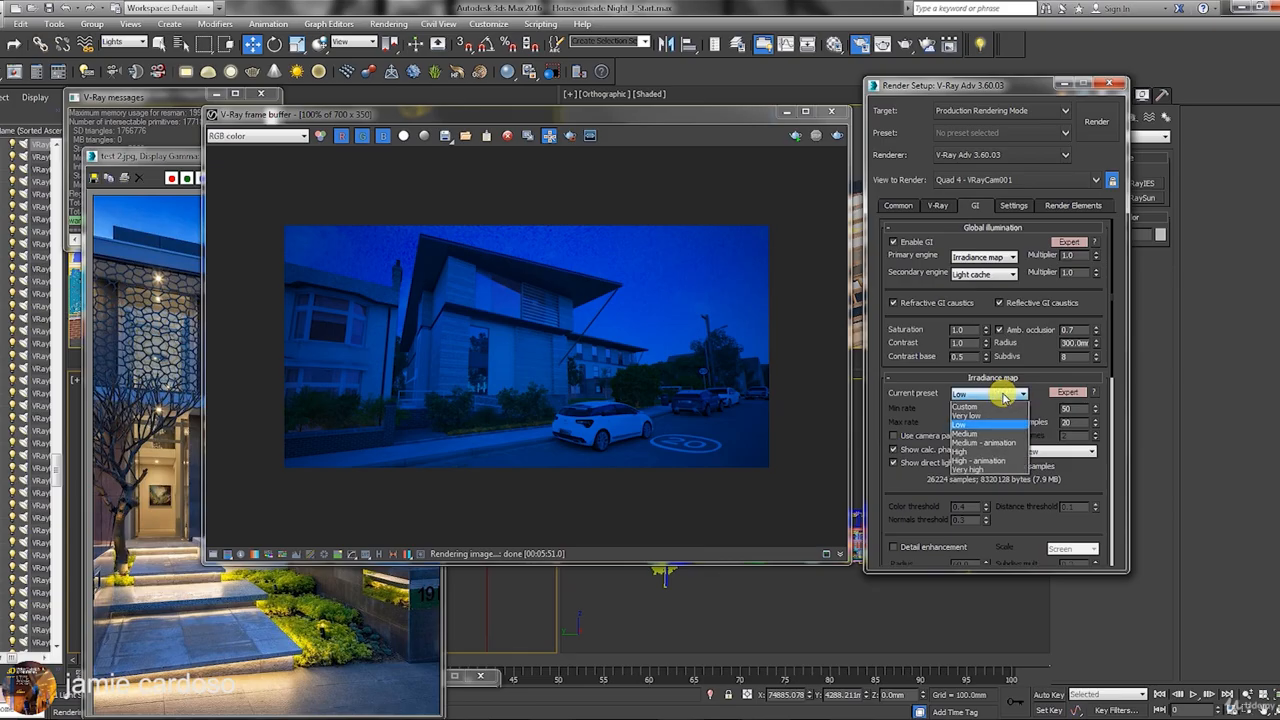
pyautogui.click(994, 434)
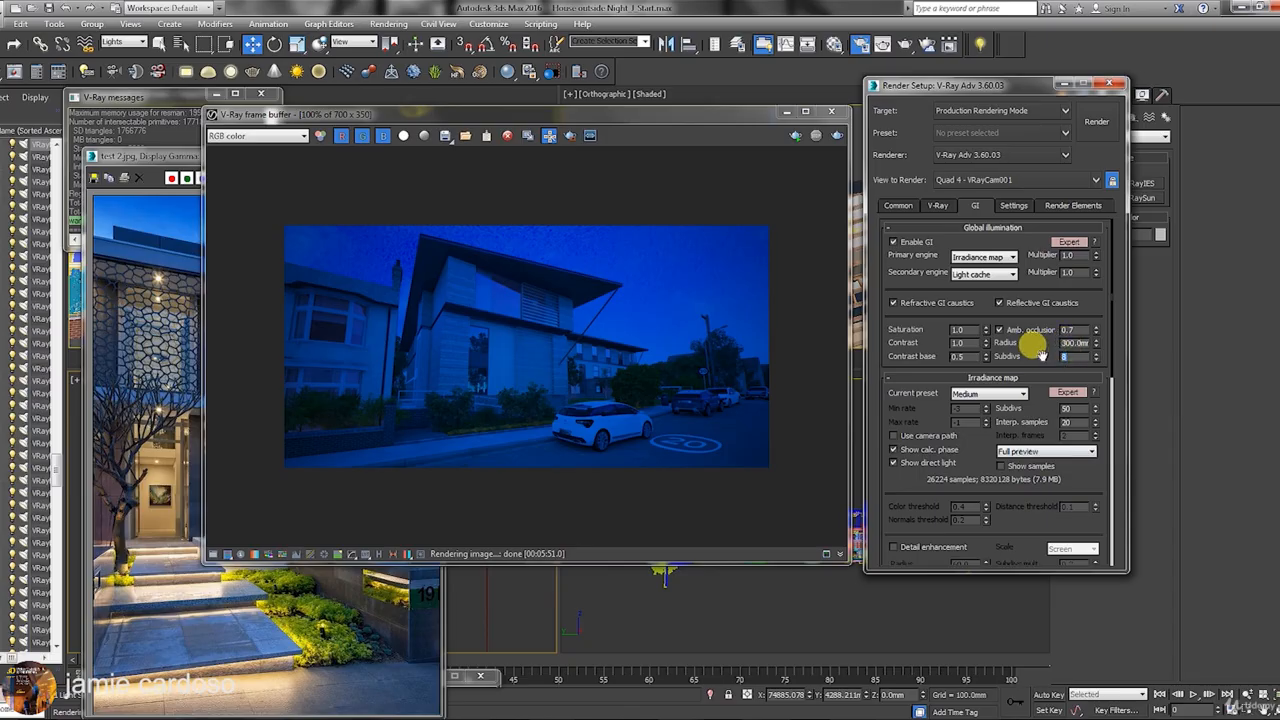
# Adjust ambient occlusion subdivisions and set light cache subdivisions to 1000.
pyautogui.write('24')
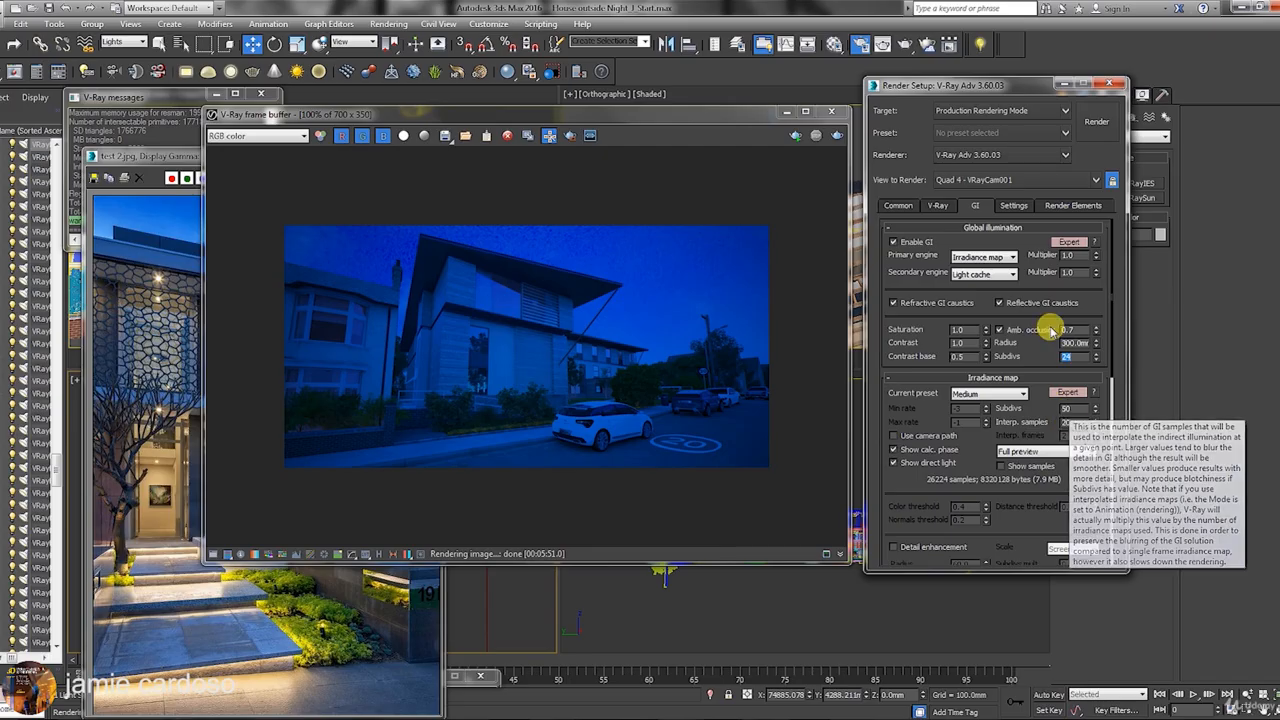
pyautogui.moveTo(1072, 355); pyautogui.dragTo(1031, 355)
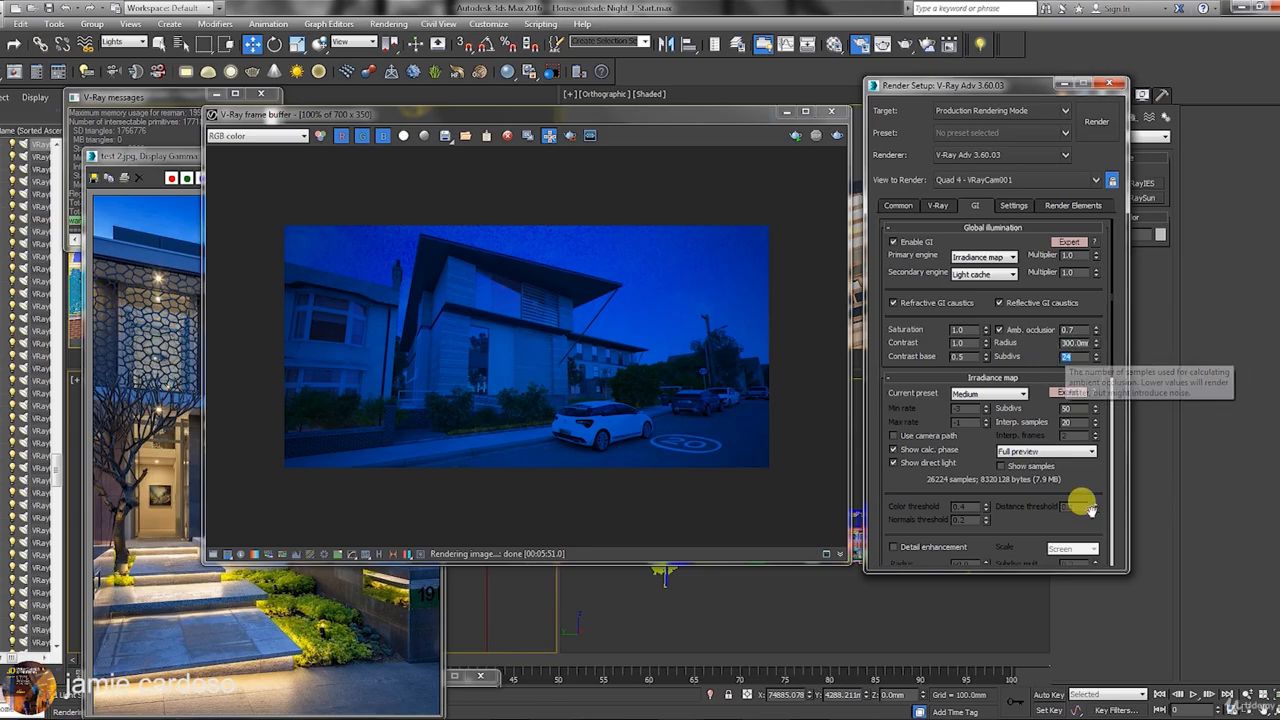
pyautogui.scroll(-3, 1035, 300)
pyautogui.scroll(-7, 1000, 310)
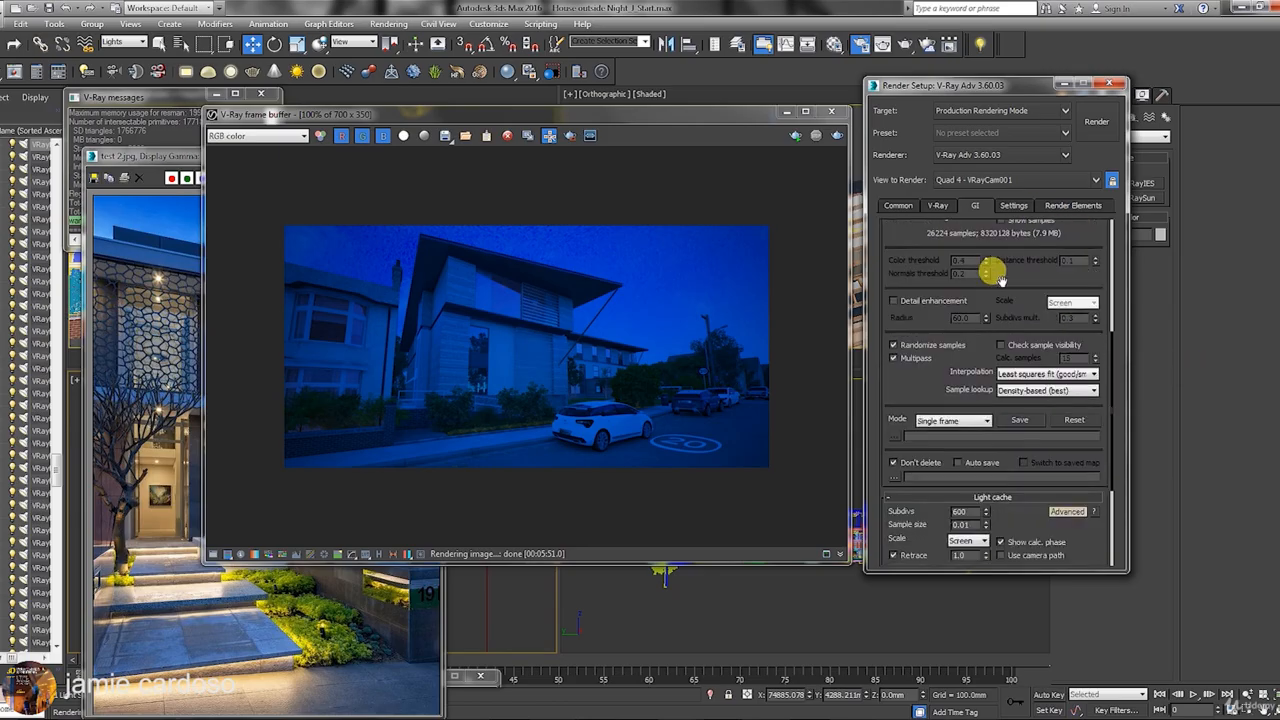
pyautogui.doubleClick(964, 368)
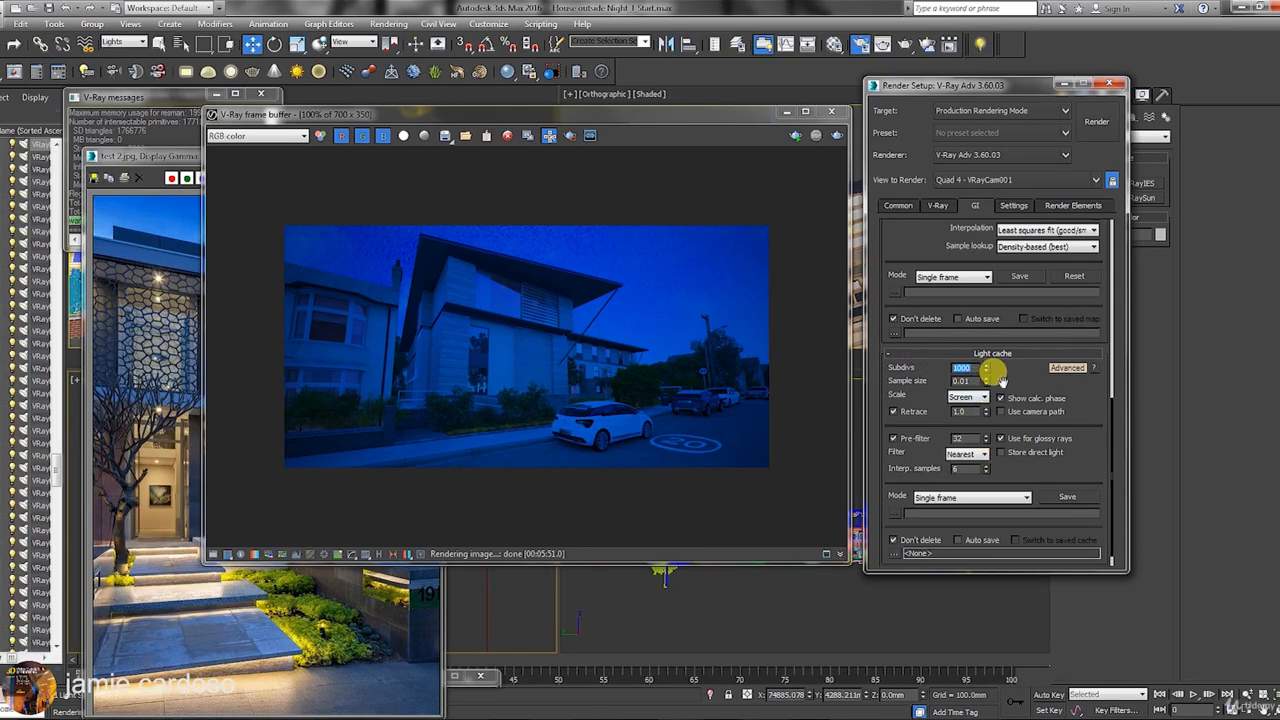
pyautogui.scroll(-1, 1068, 453)
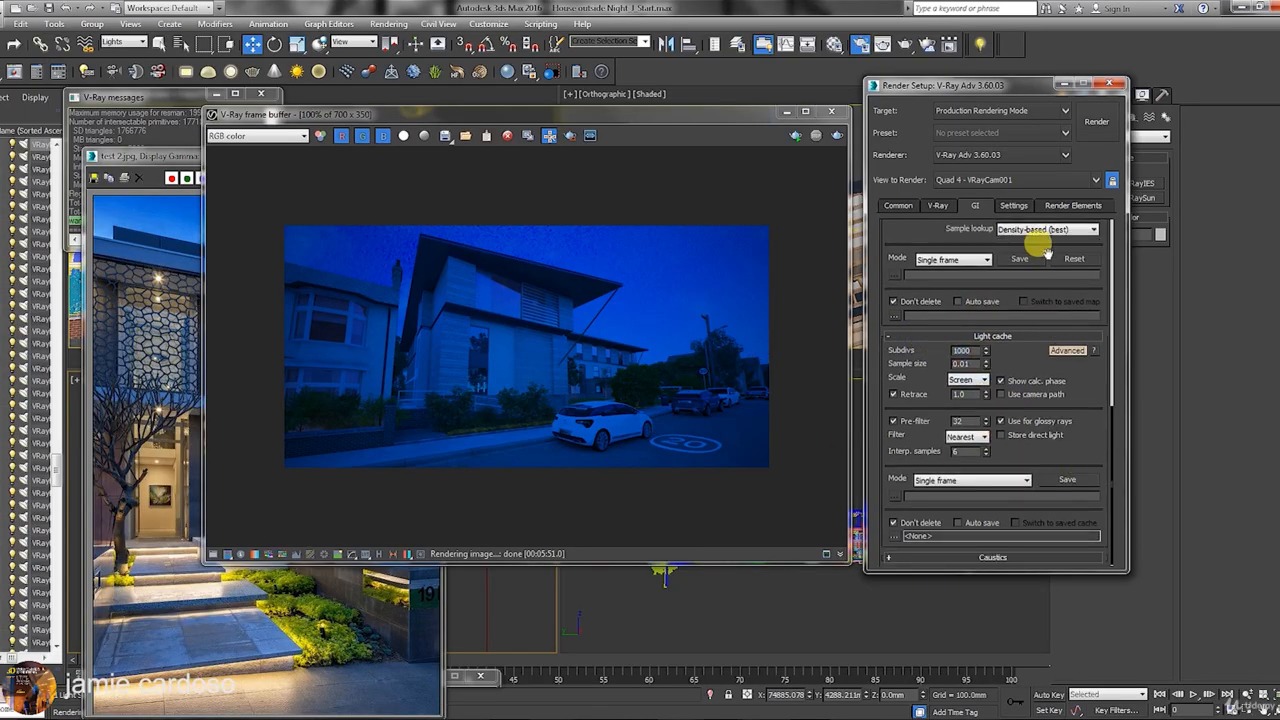
# Set the bucket image sampler's Max subdivs to 8 on the V-Ray tab.
pyautogui.click(940, 206)
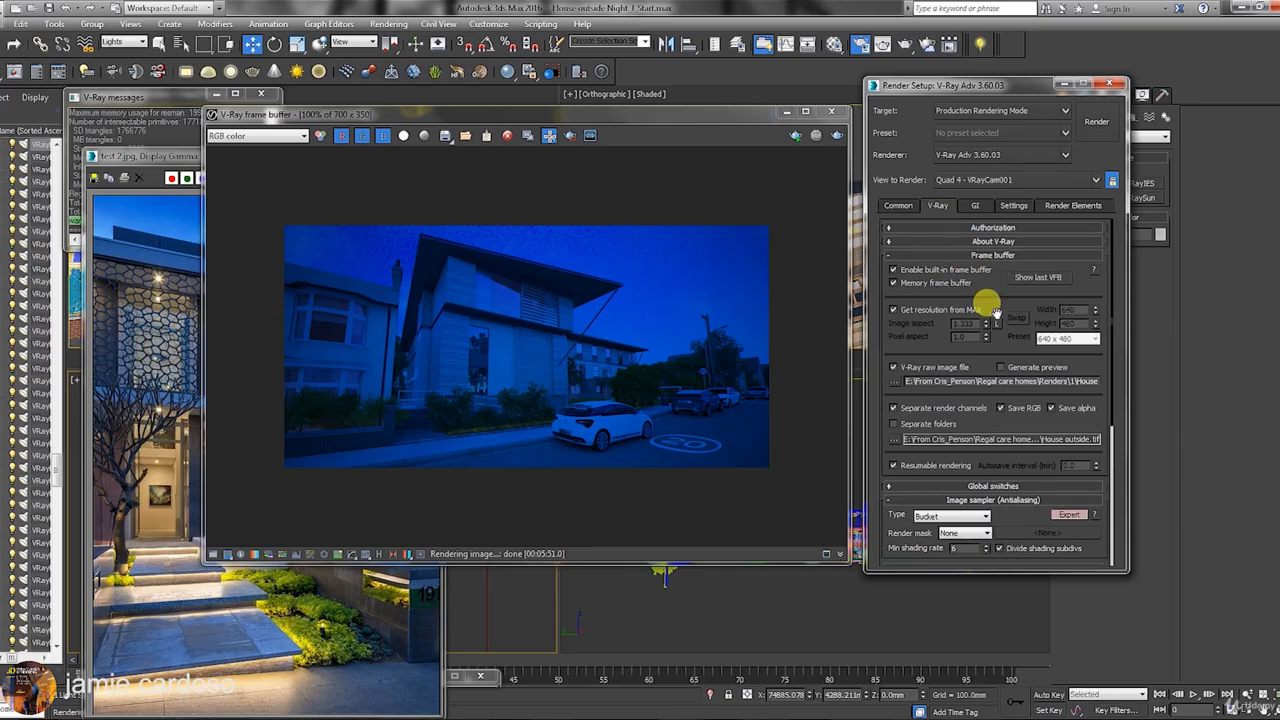
pyautogui.scroll(-5, 954, 344)
pyautogui.moveTo(961, 431); pyautogui.dragTo(949, 417)
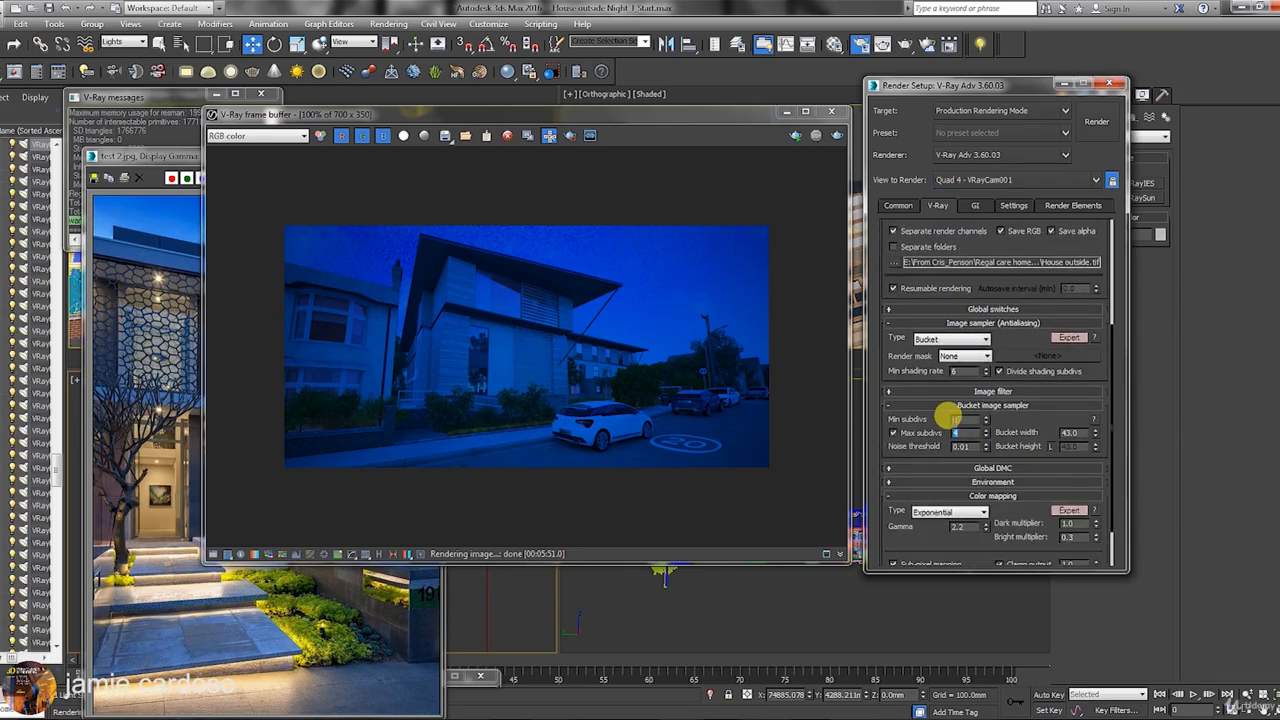
pyautogui.scroll(2, 543, 394)
pyautogui.scroll(-1, 486, 371)
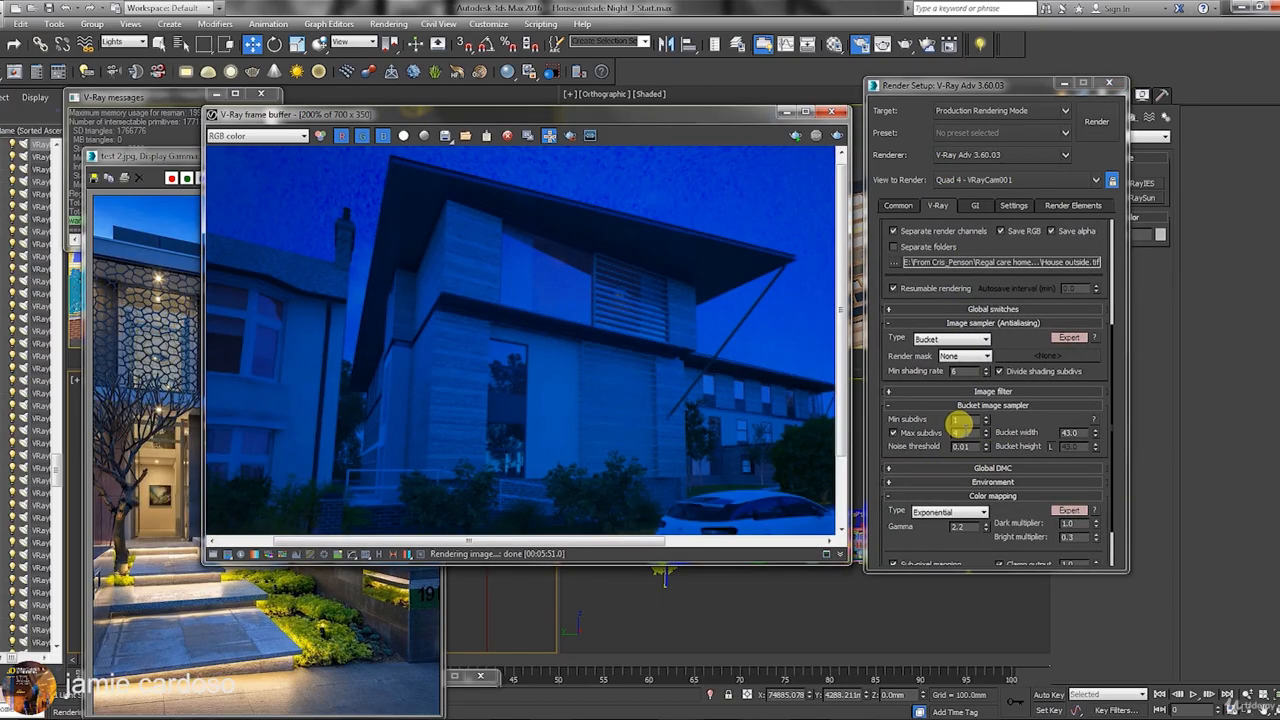
pyautogui.write('8')
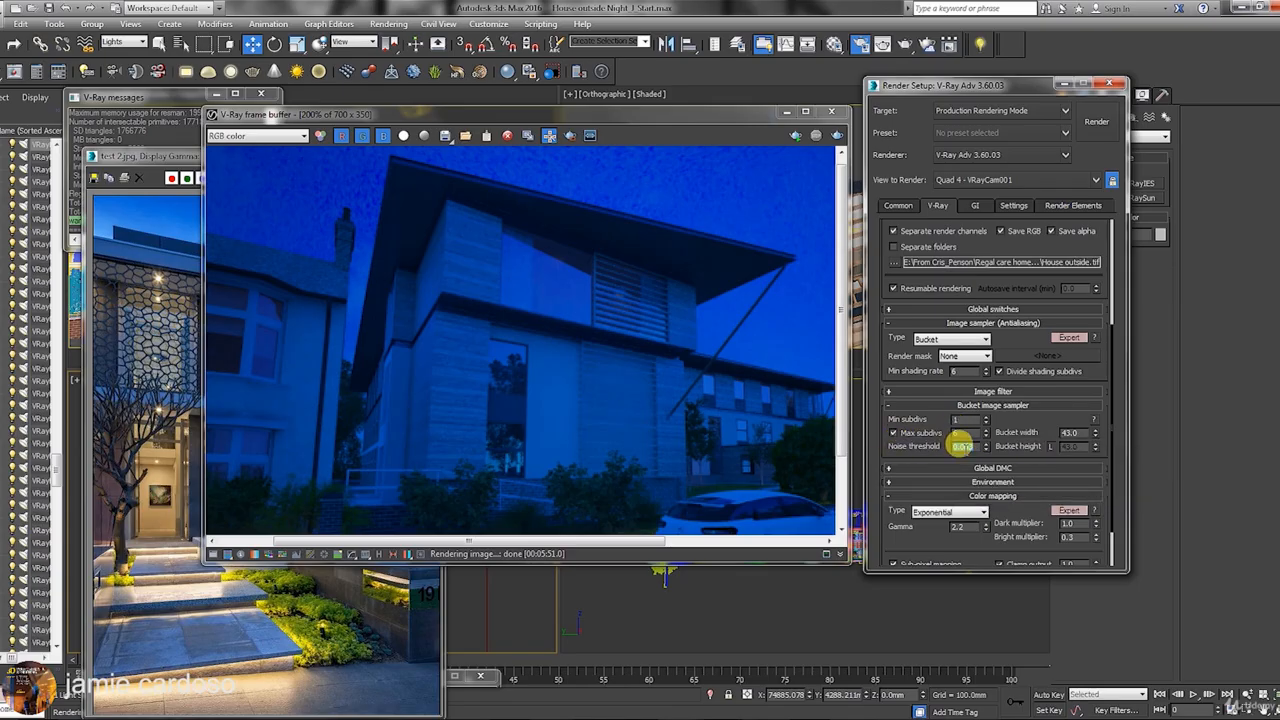
# Lower the noise threshold to 0.003 and look over the Global DMC and Environment settings.
pyautogui.moveTo(786, 431); pyautogui.dragTo(611, 363, button='middle')
pyautogui.click(971, 446)
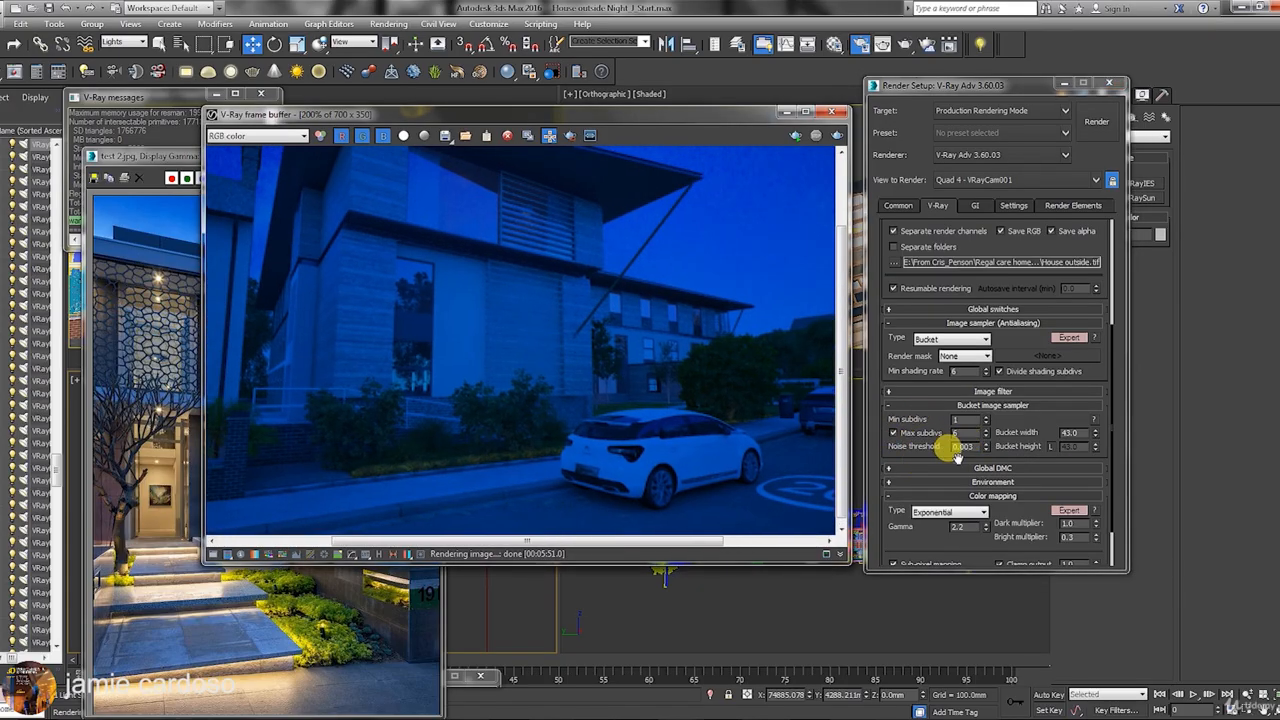
pyautogui.click(1001, 470)
pyautogui.moveTo(1020, 500); pyautogui.dragTo(997, 243)
pyautogui.click(1007, 428)
pyautogui.click(1017, 407)
# Review the GI, V-Ray, Common and Render Elements tabs of Render Setup.
pyautogui.click(975, 208)
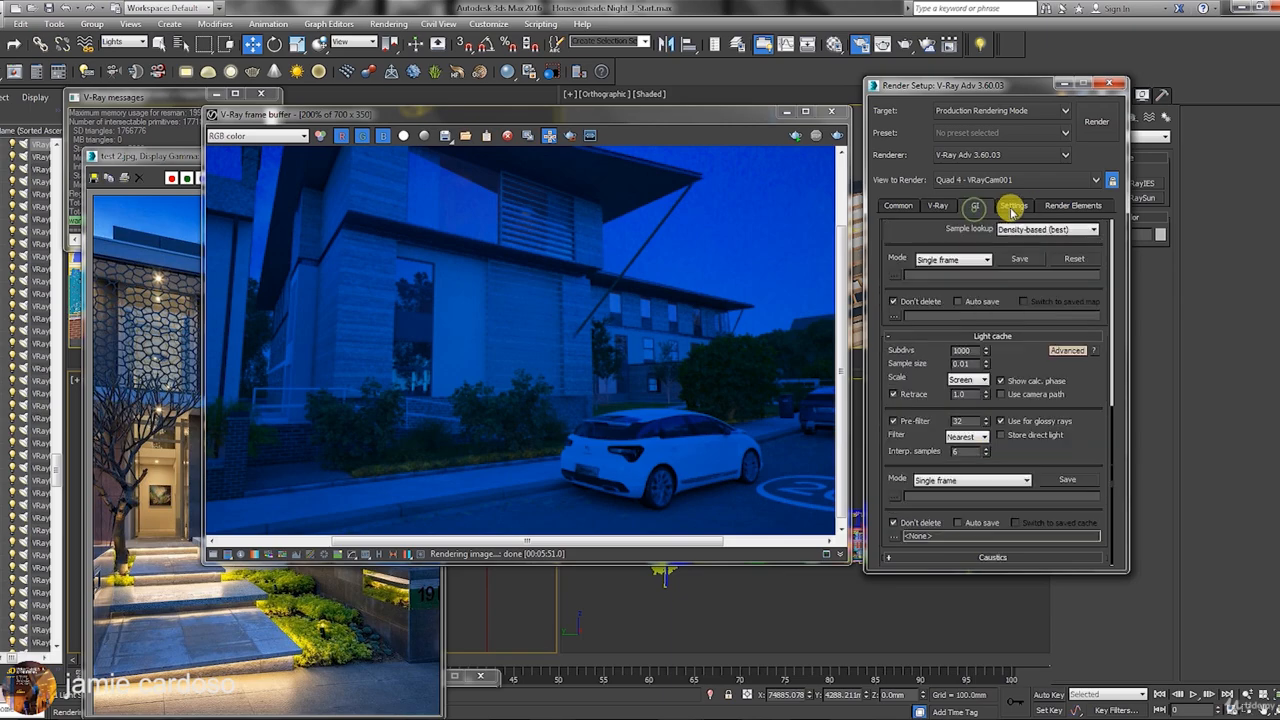
pyautogui.click(1013, 207)
pyautogui.scroll(-1, 634, 366)
pyautogui.click(1062, 205)
pyautogui.click(936, 205)
pyautogui.click(890, 207)
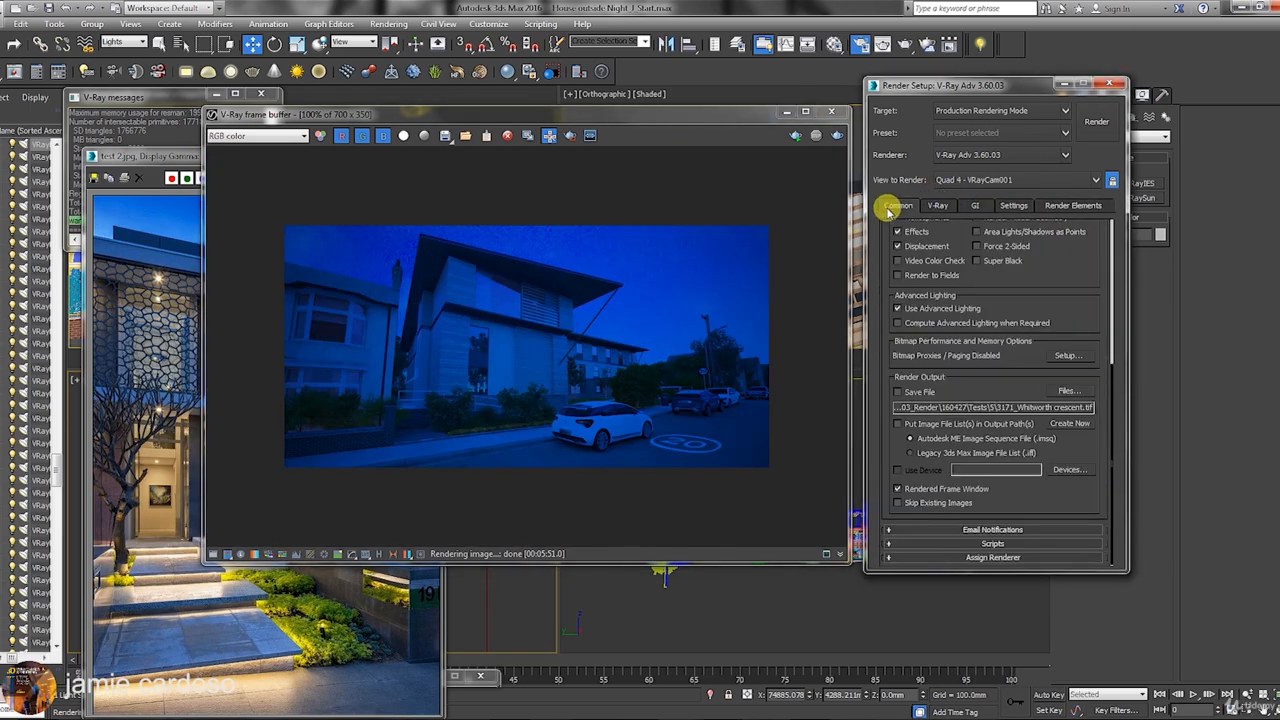
pyautogui.click(1073, 205)
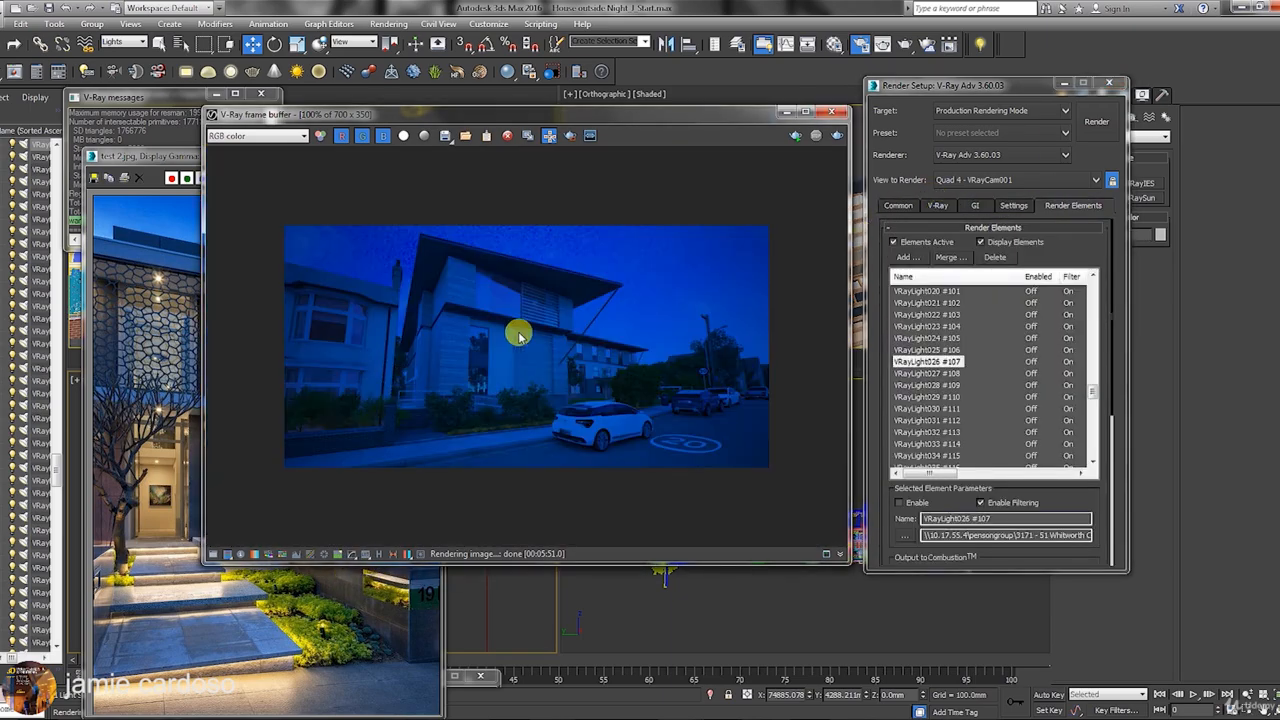
pyautogui.scroll(1, 518, 336)
pyautogui.click(937, 205)
pyautogui.scroll(-1, 429, 434)
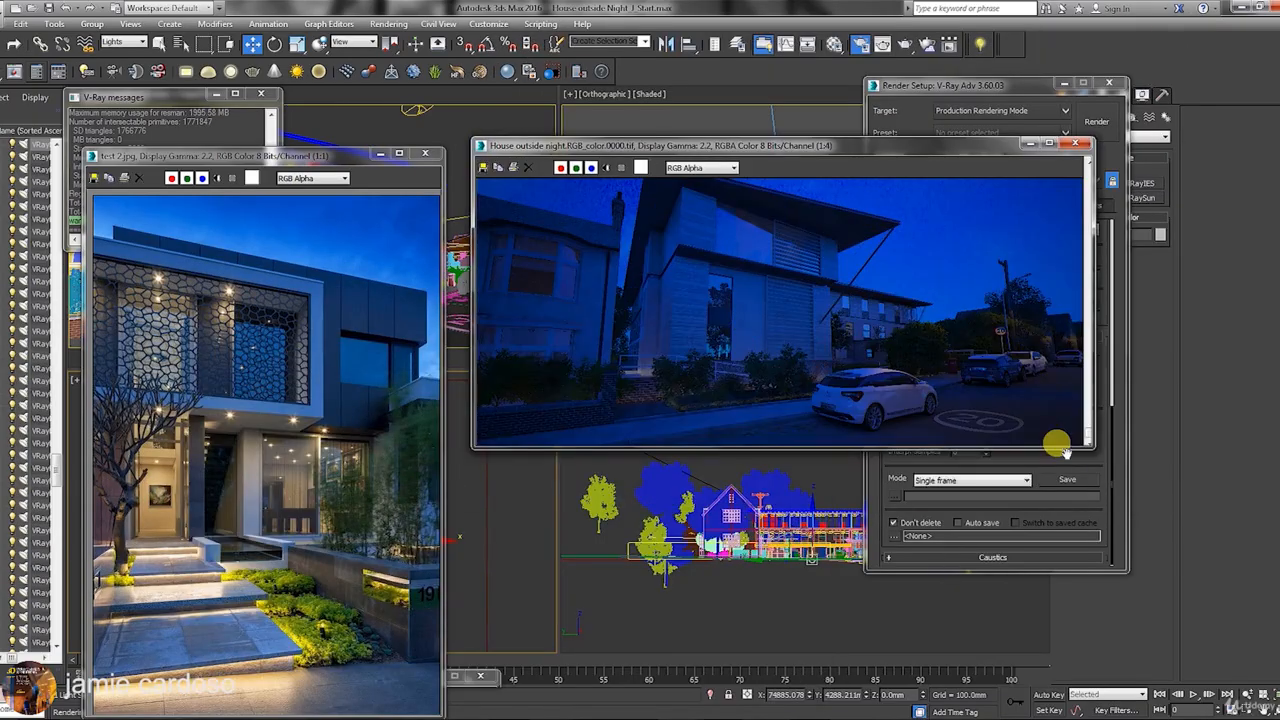
# Enlarge the saved RGB_color .tif render window, pan across it, and move it left.
pyautogui.moveTo(1093, 449); pyautogui.dragTo(1180, 683)
pyautogui.scroll(1, 943, 569)
pyautogui.moveTo(943, 569); pyautogui.dragTo(909, 557, button='middle')
pyautogui.scroll(-1, 884, 586)
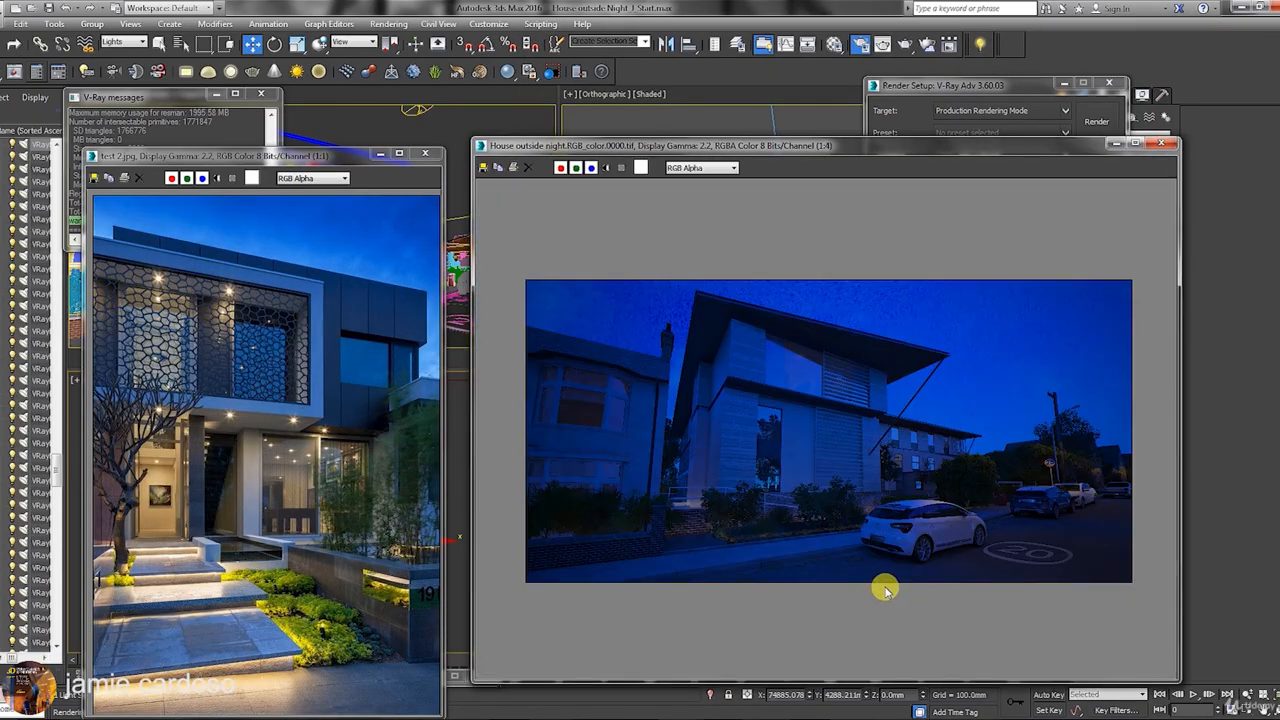
pyautogui.scroll(1, 834, 456)
pyautogui.scroll(-1, 834, 456)
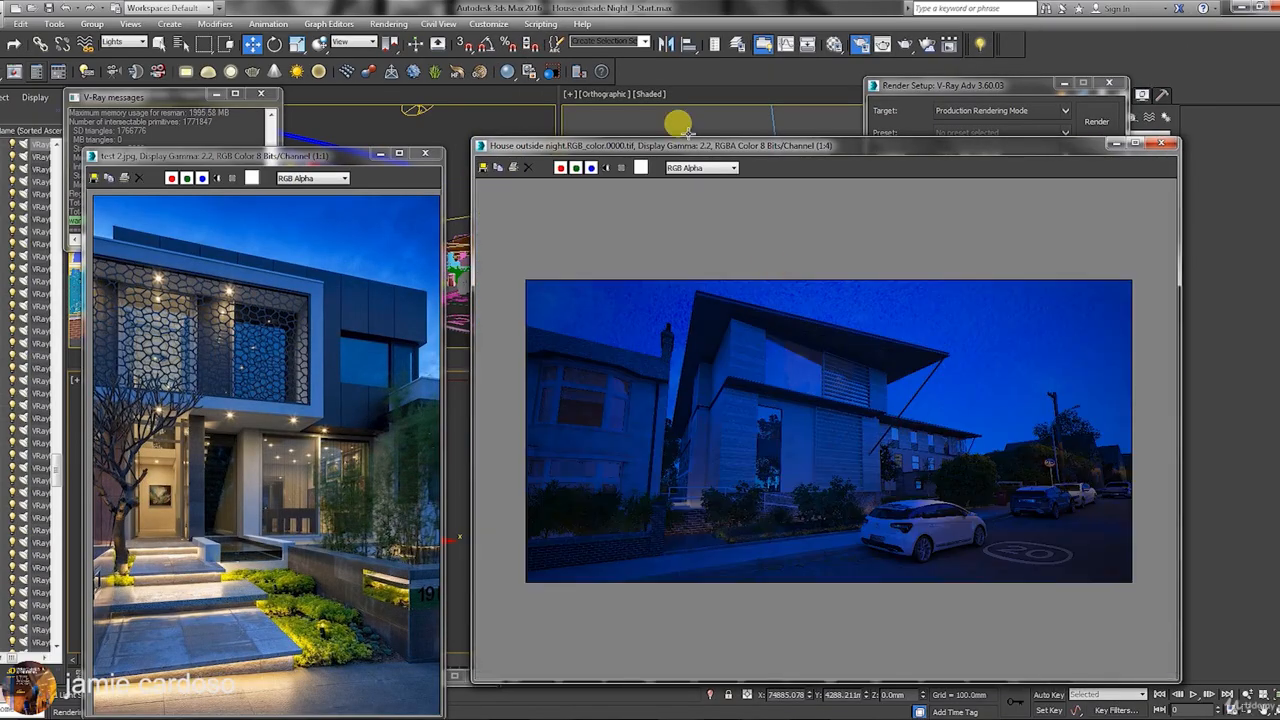
pyautogui.moveTo(560, 143); pyautogui.dragTo(374, 137)
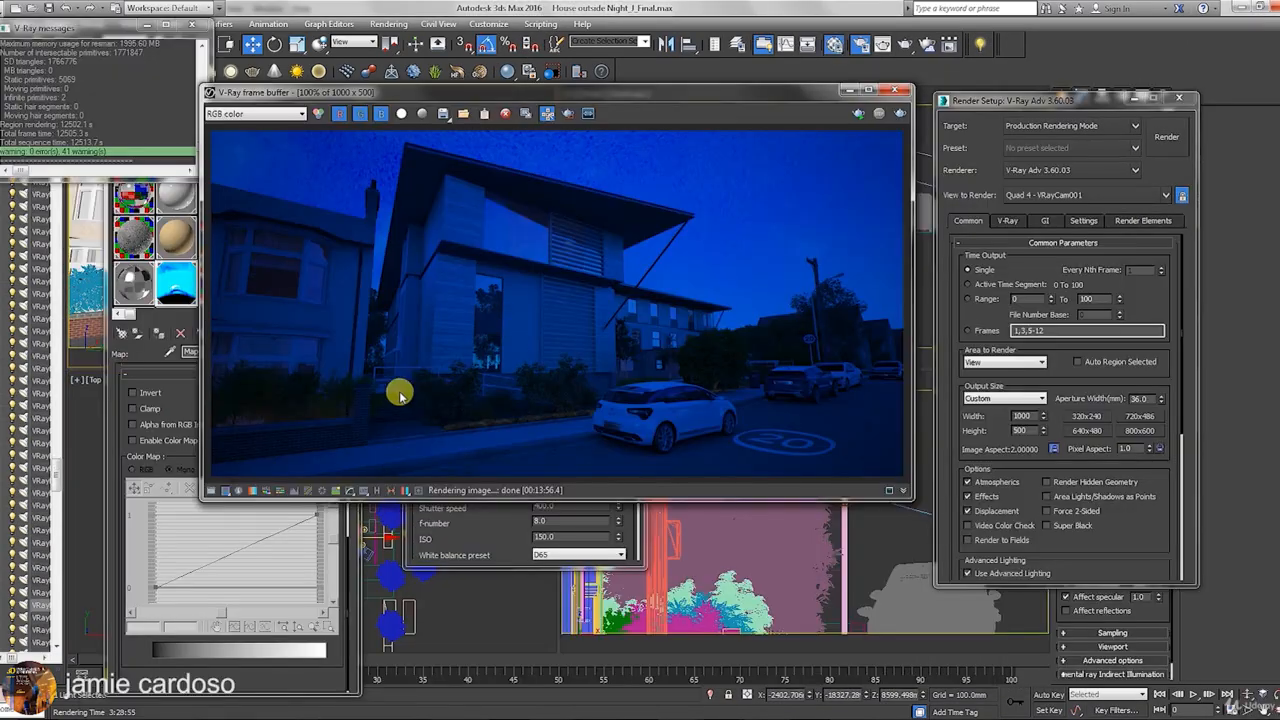
# View the final render's VRaySpecular channel, then return to RGB color.
pyautogui.moveTo(363, 92); pyautogui.dragTo(399, 105)
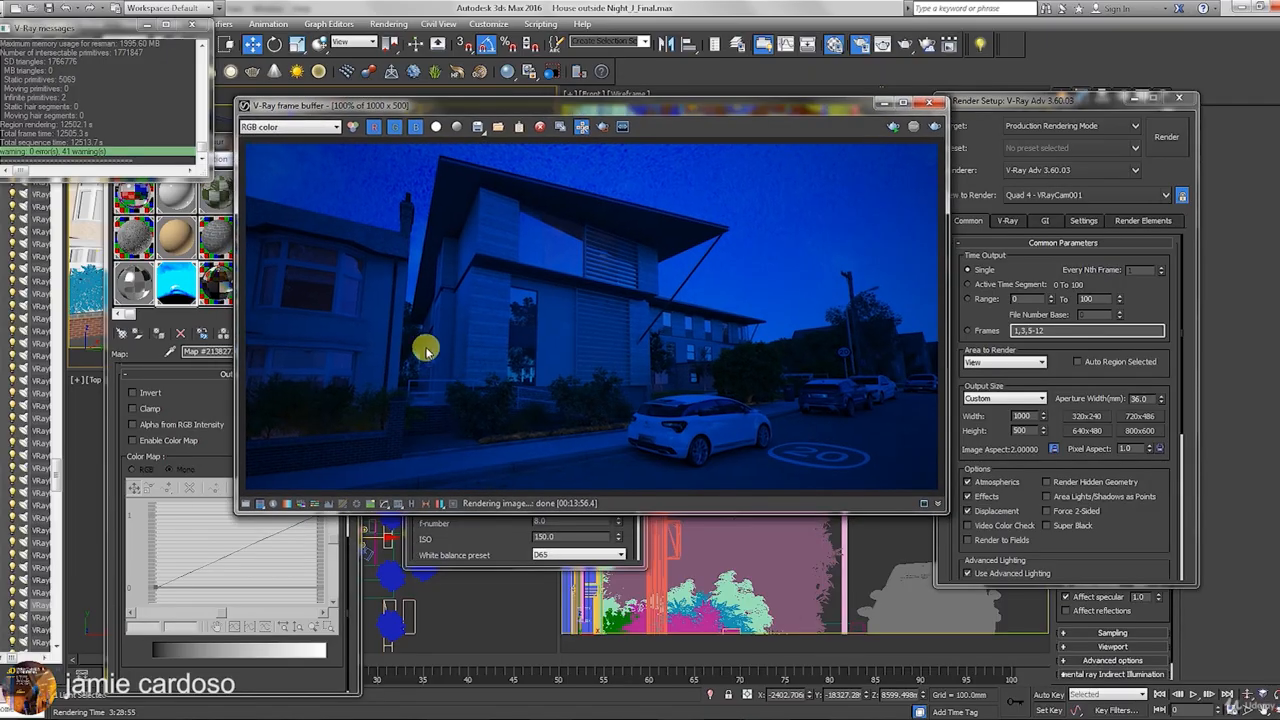
pyautogui.click(290, 127)
pyautogui.click(265, 399)
pyautogui.scroll(2, 606, 380)
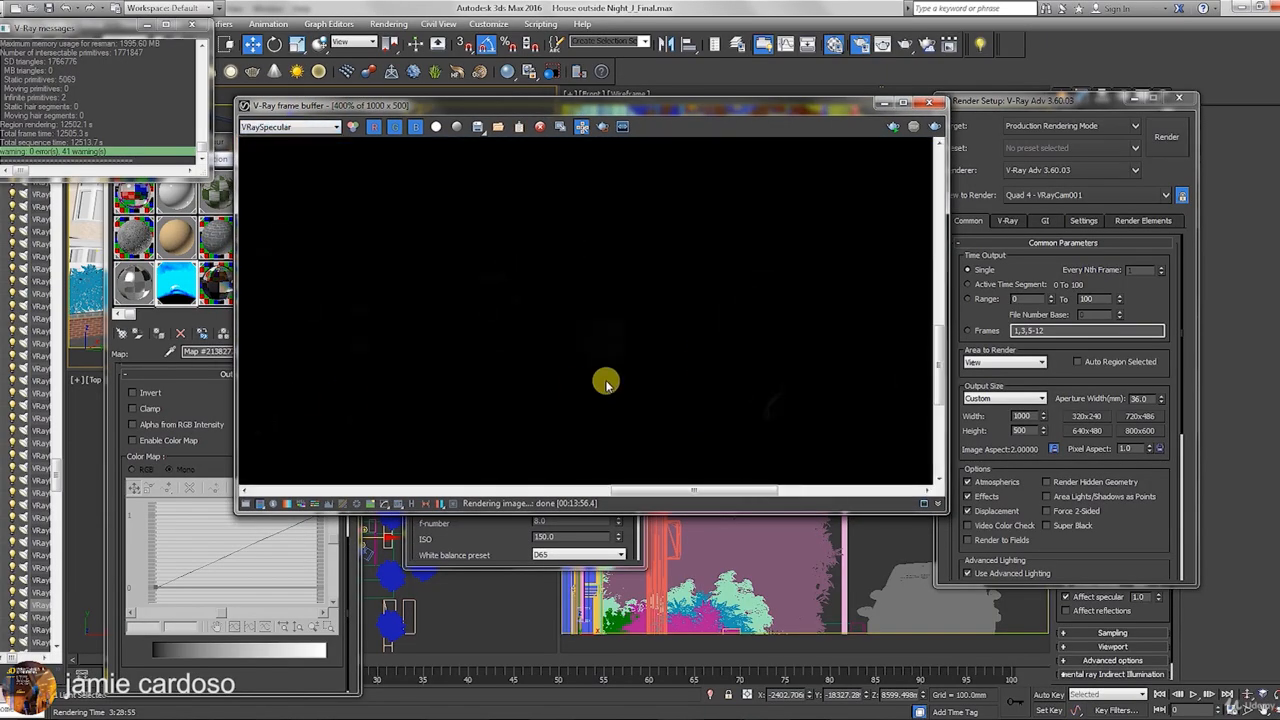
pyautogui.scroll(-3, 491, 388)
pyautogui.scroll(1, 475, 335)
pyautogui.click(300, 127)
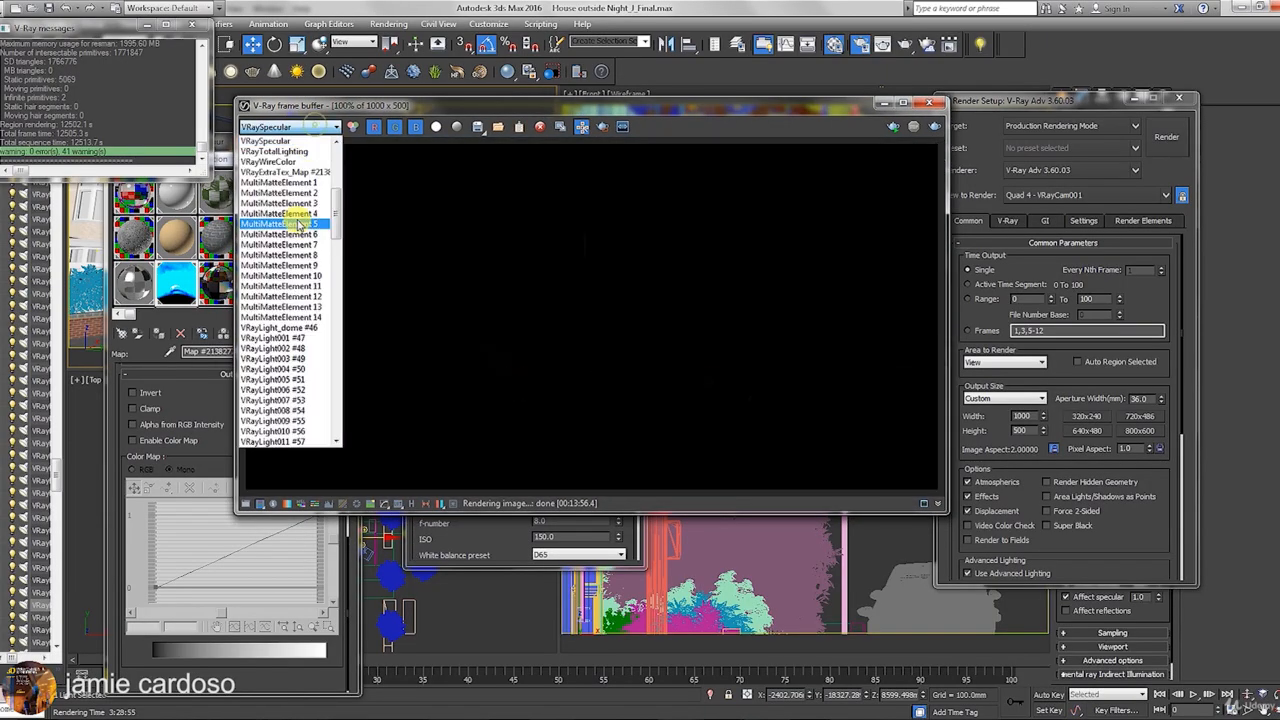
pyautogui.scroll(6, 300, 222)
pyautogui.click(277, 141)
# Open the saved RGB_color render file in Photoshop from the render channels folder.
pyautogui.click(475, 130)
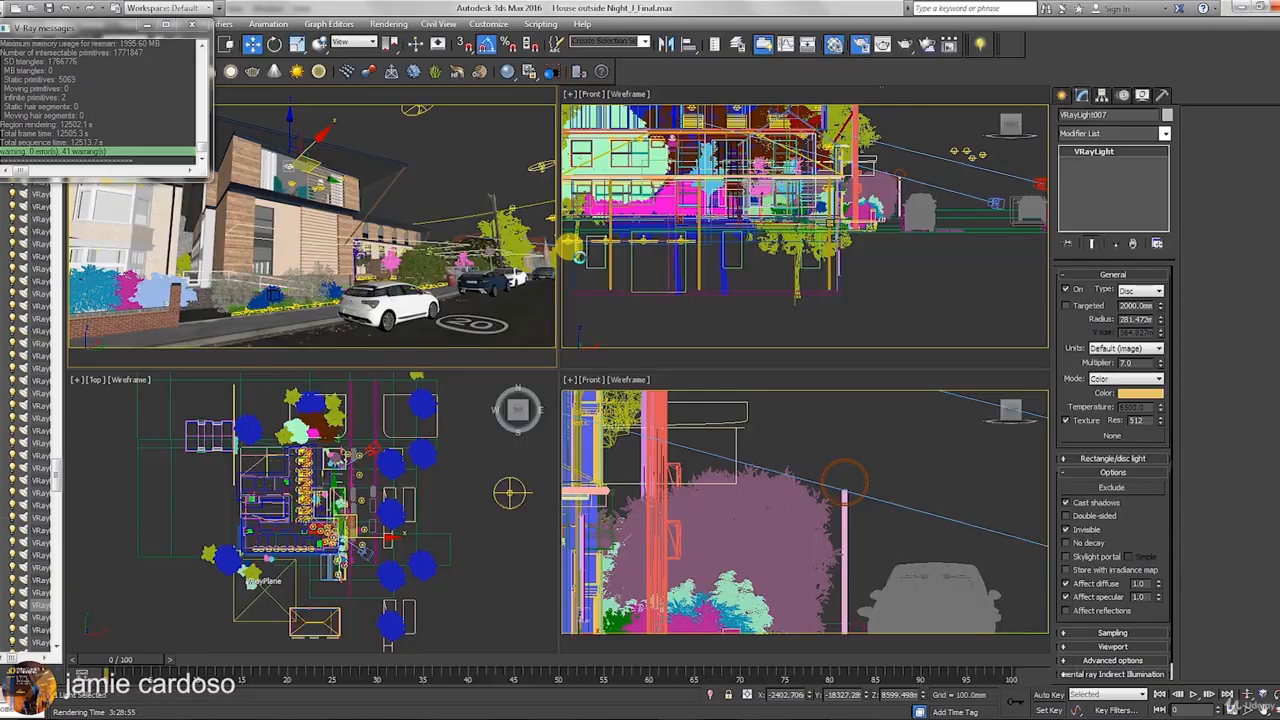
pyautogui.rightClick(573, 254)
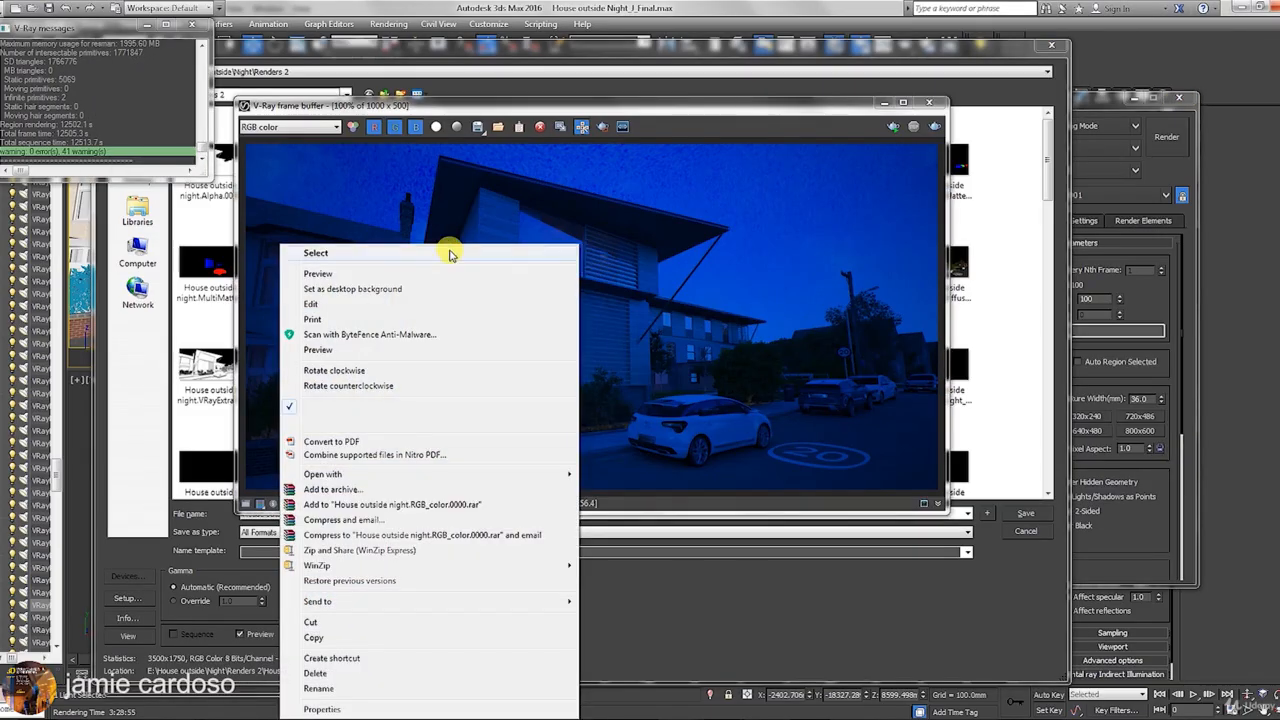
pyautogui.click(410, 106)
pyautogui.click(406, 80)
pyautogui.rightClick(574, 283)
pyautogui.moveTo(329, 509)
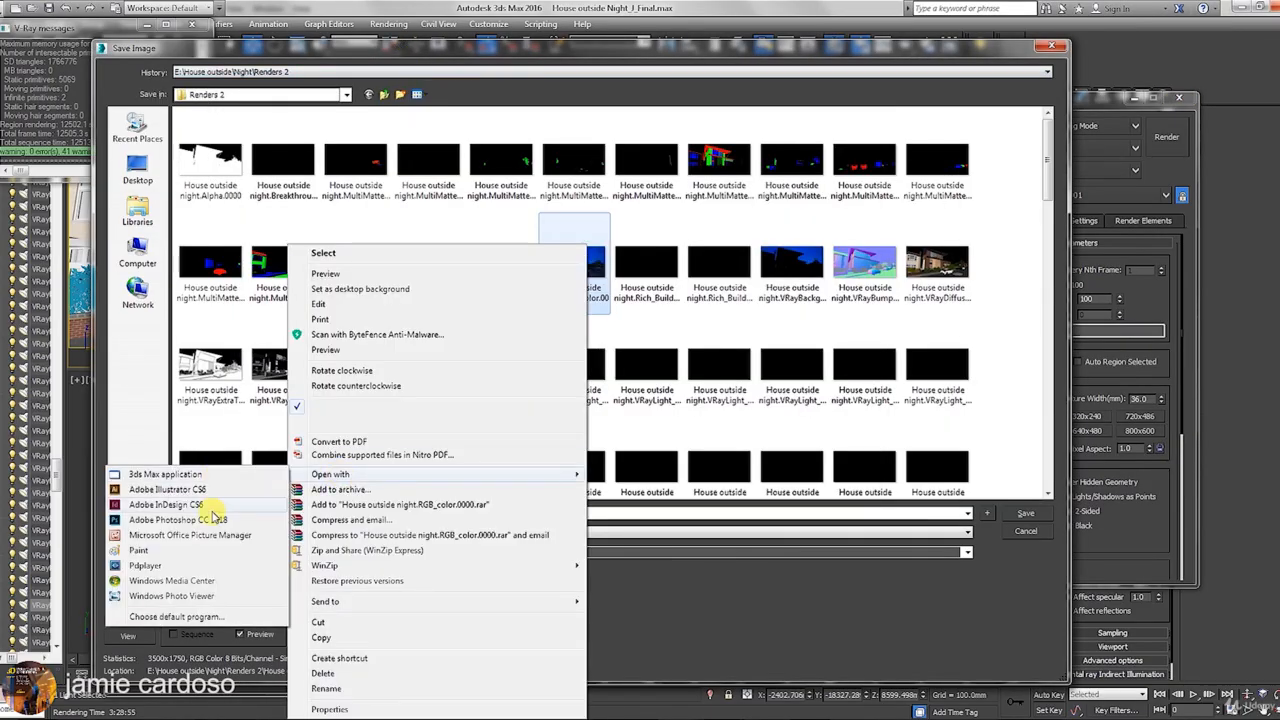
pyautogui.click(206, 512)
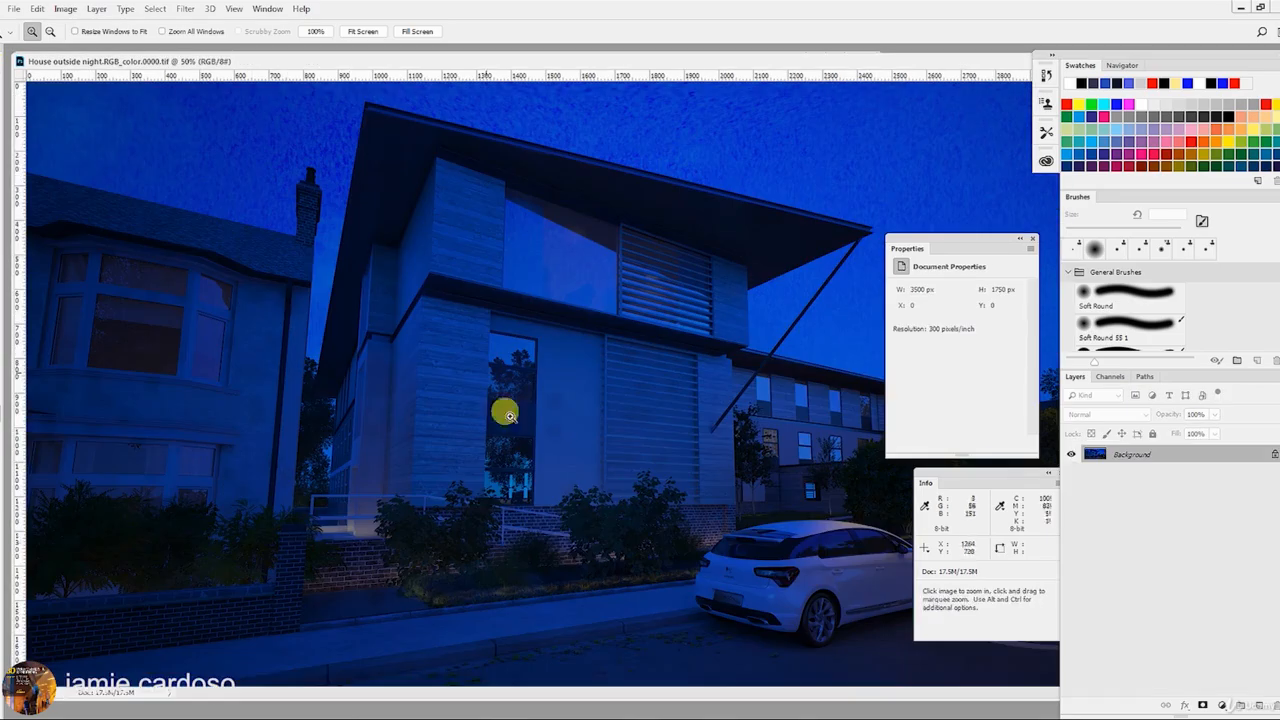
pyautogui.keyDown('alt'); pyautogui.click(634, 365); pyautogui.keyUp('alt')
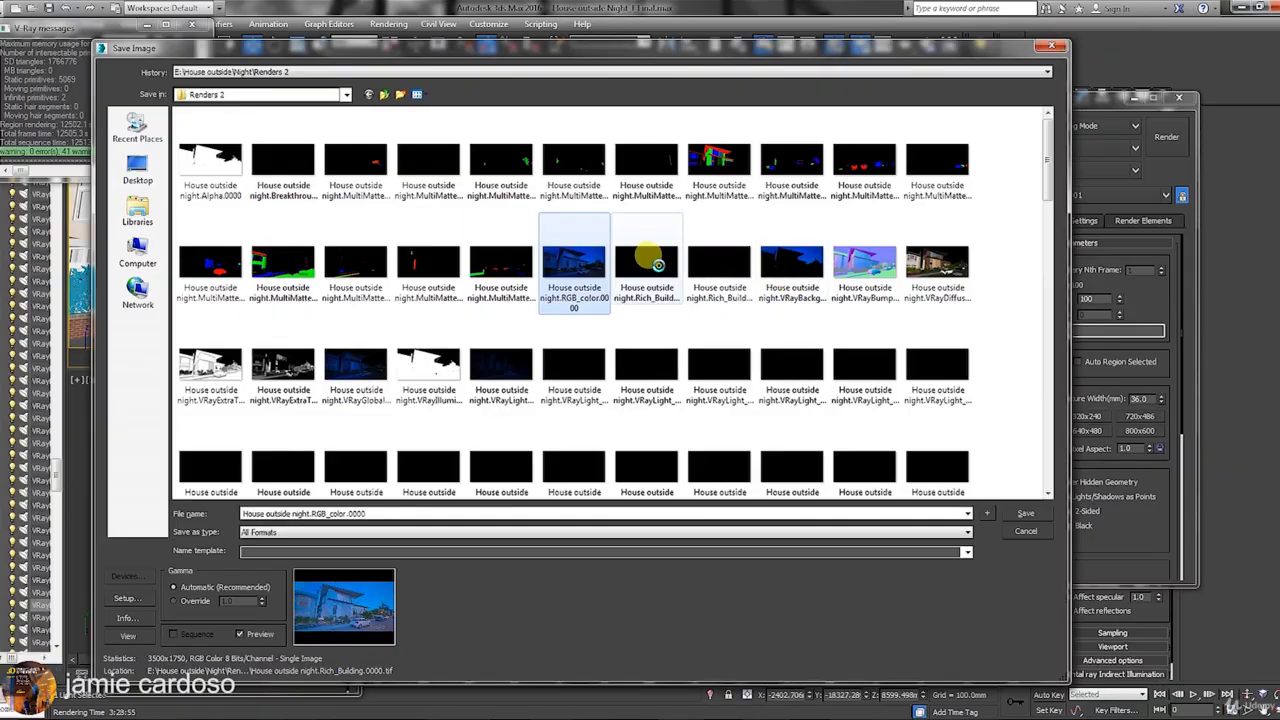
pyautogui.click(1052, 45)
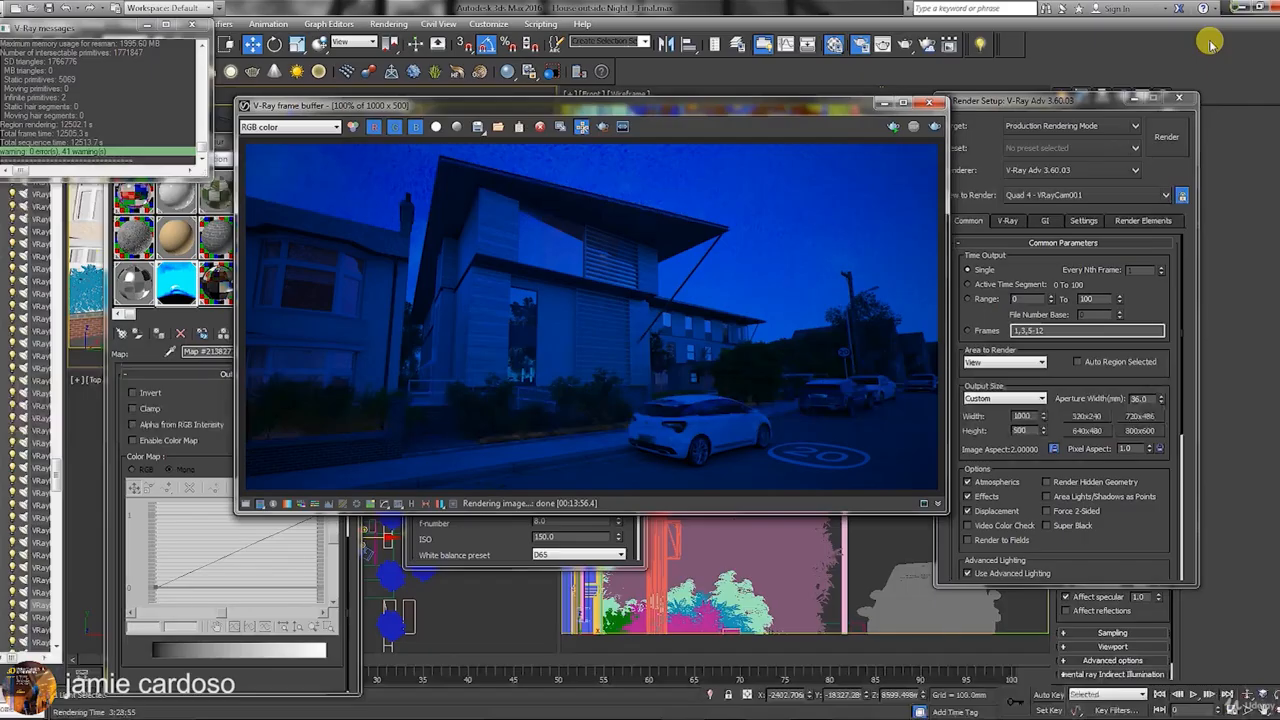
pyautogui.click(995, 91)
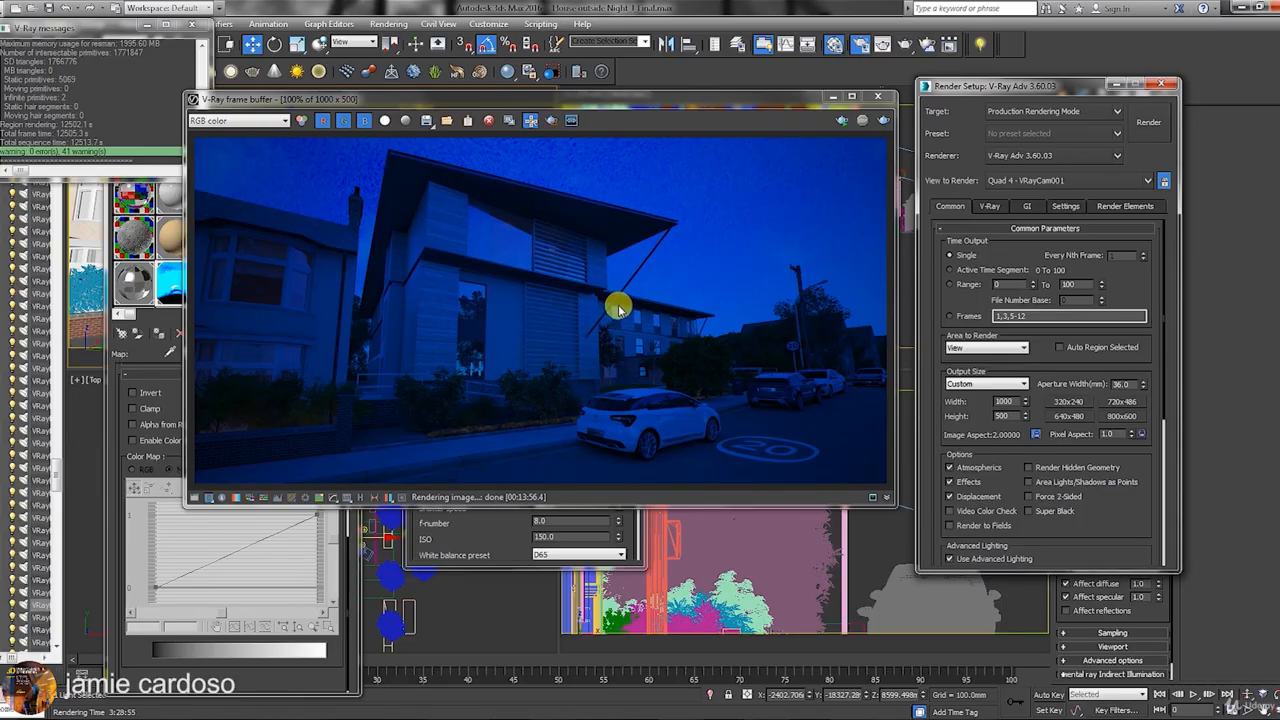